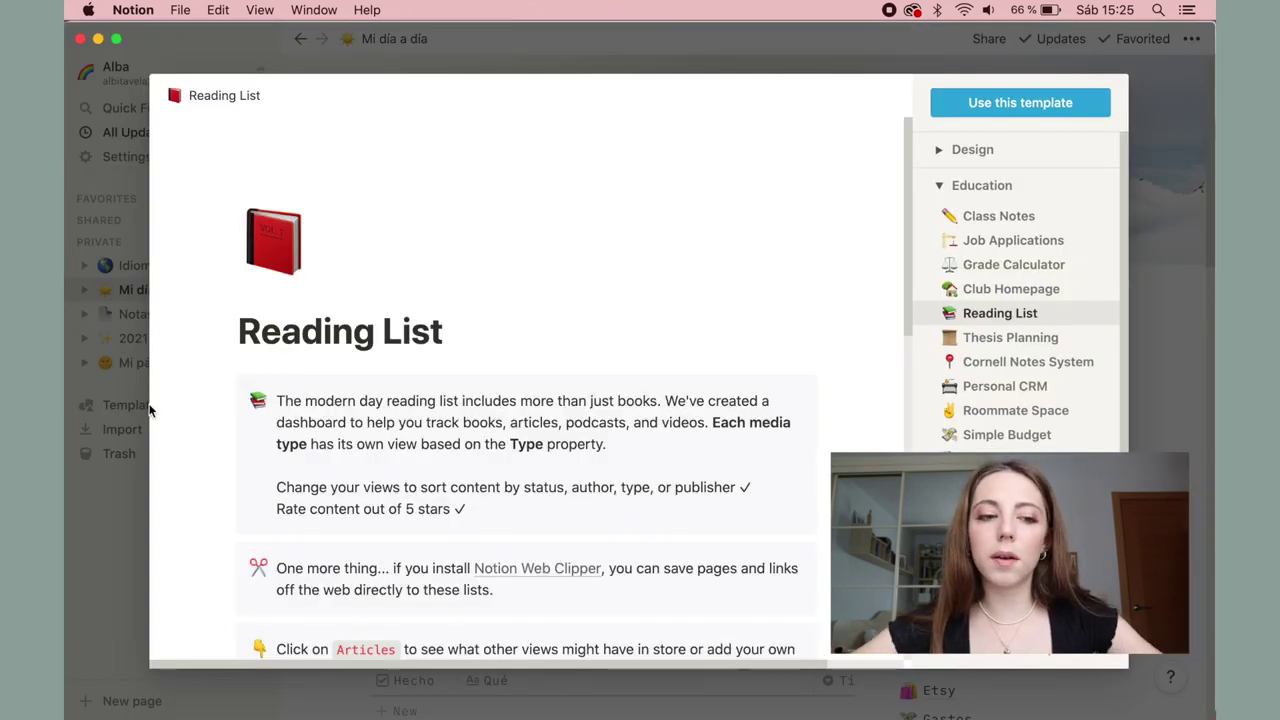
Look through the Education templates in the built-in list, and browse the Notion Template Gallery in Safari
scroll(1023, 434, "down", 5)
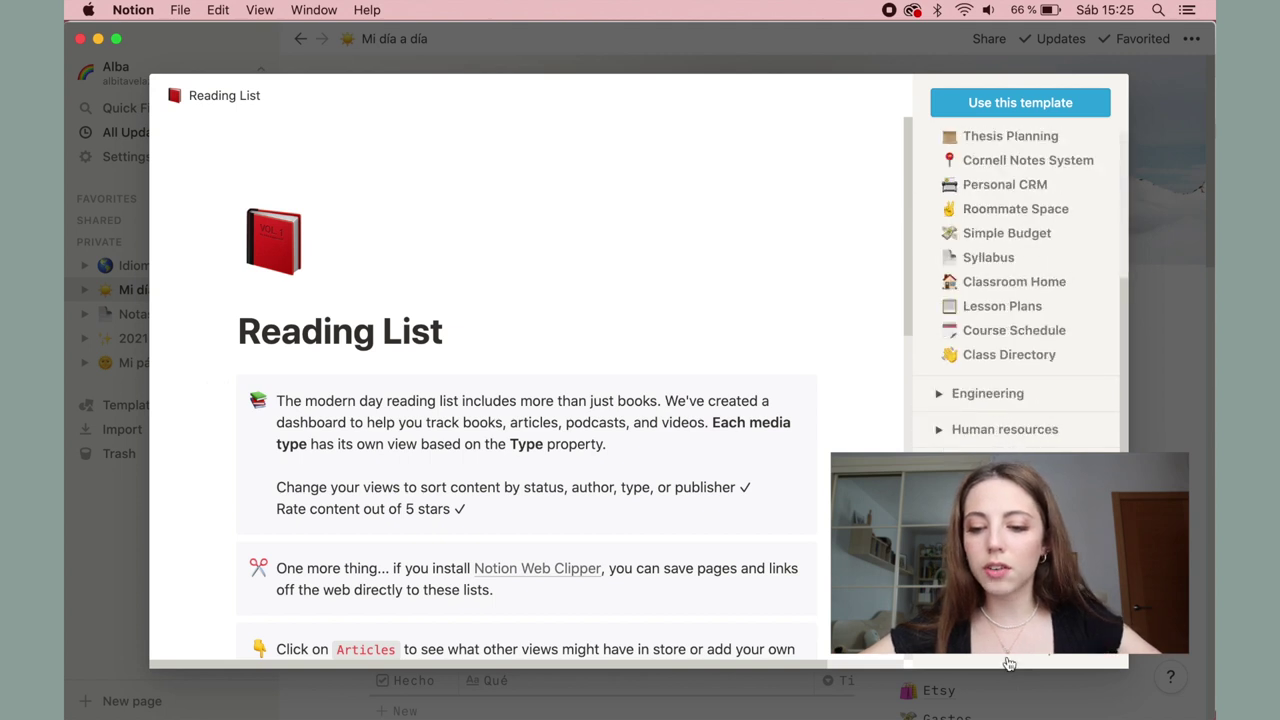
key("super+Tab")
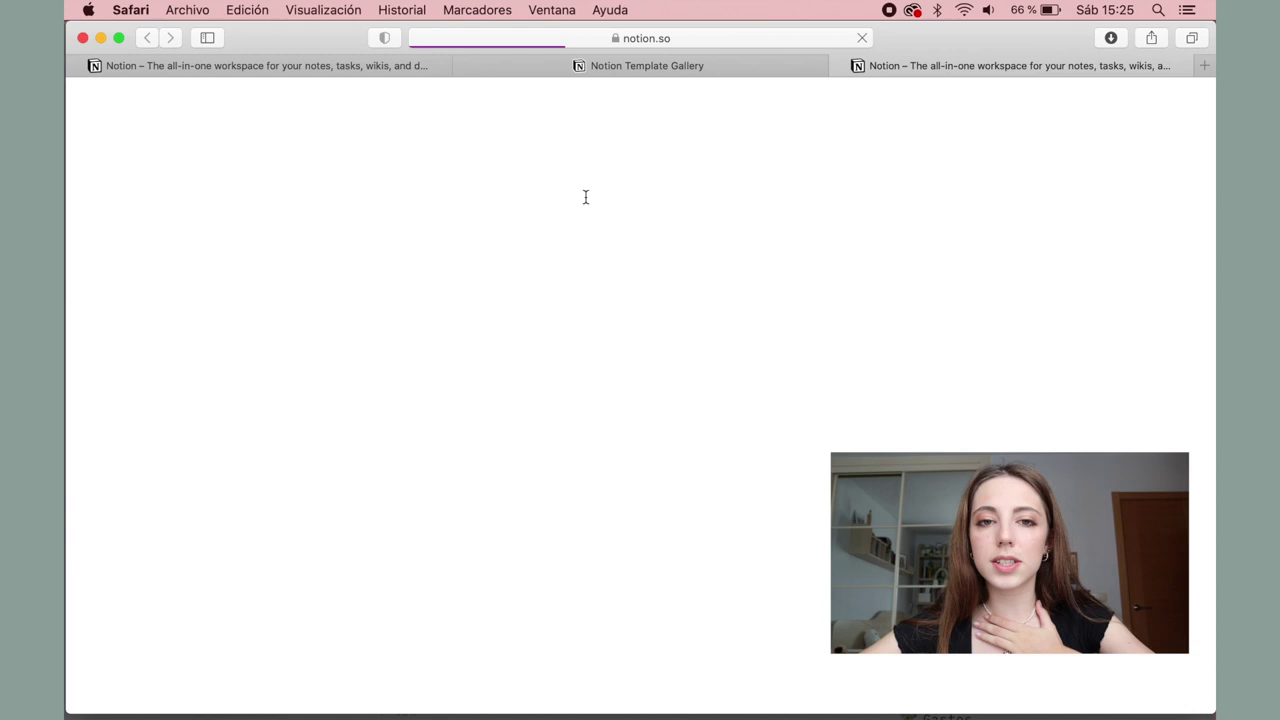
left_click(617, 74)
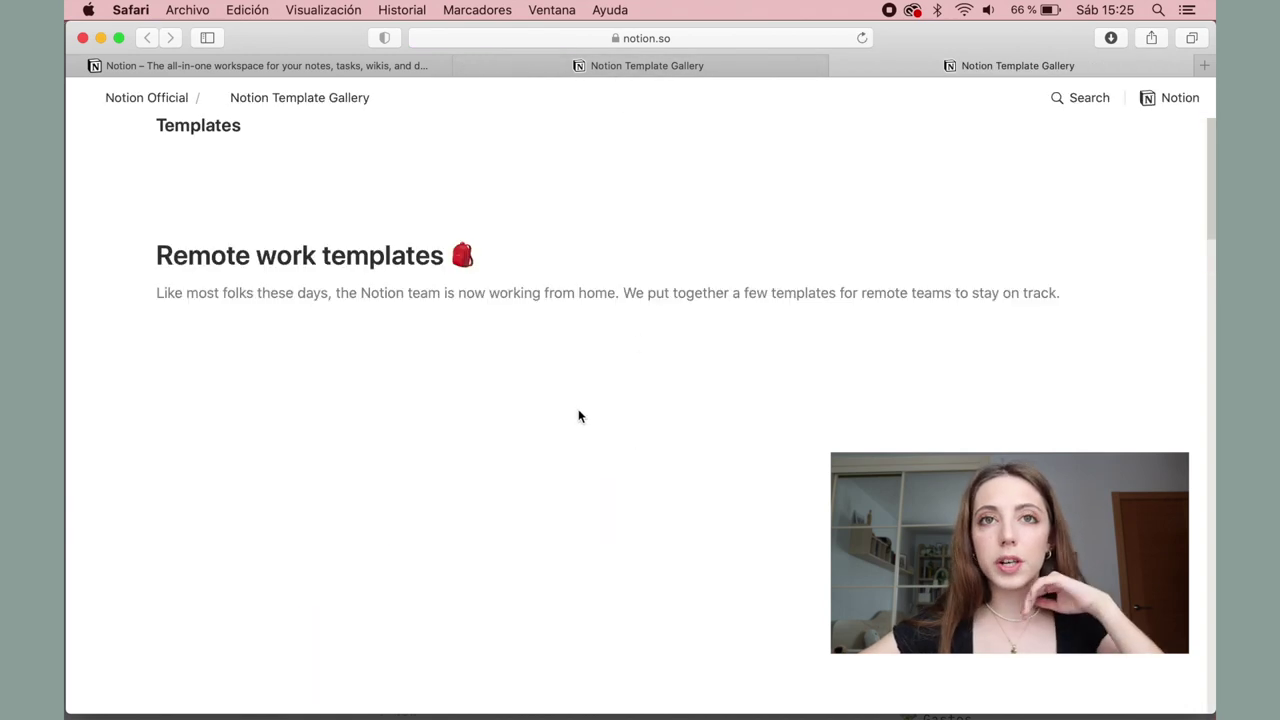
scroll(577, 410, "down", 10)
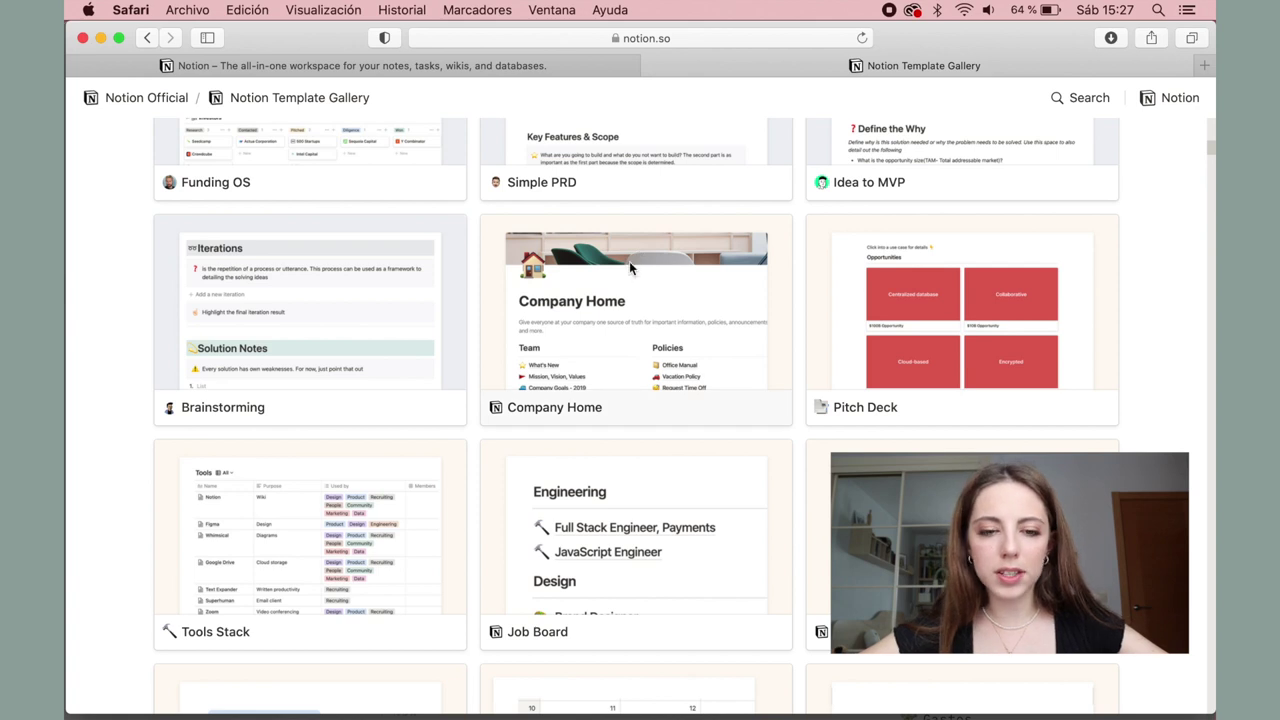
Open the Company Home template from the gallery and duplicate its page into the workspace
left_click(631, 270)
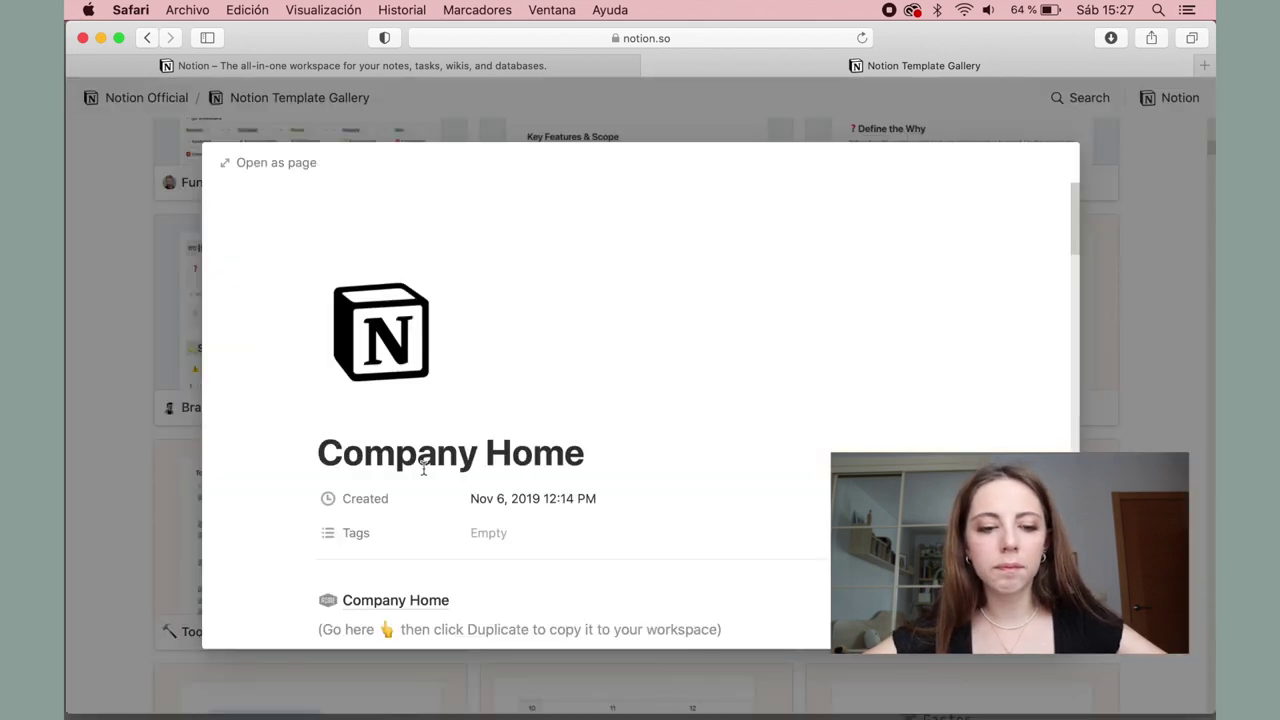
scroll(423, 467, "down", 4)
scroll(423, 471, "up", 1)
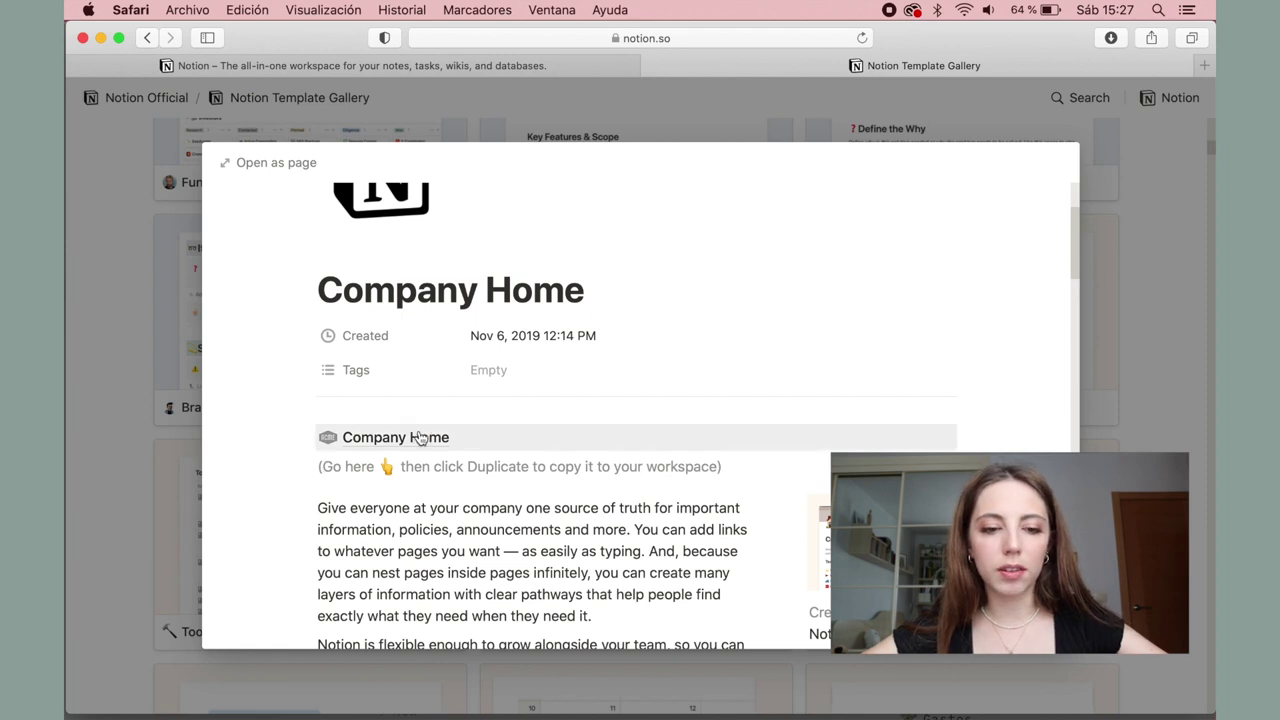
left_click(419, 437)
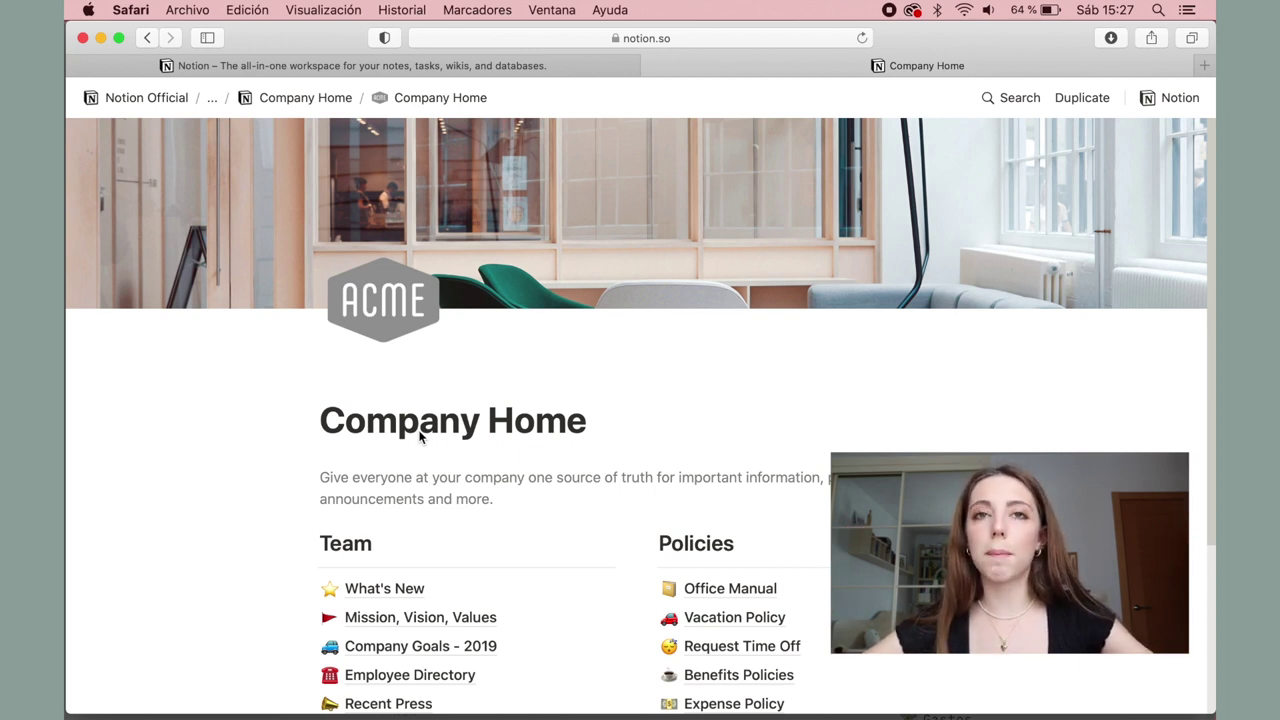
left_click(1081, 97)
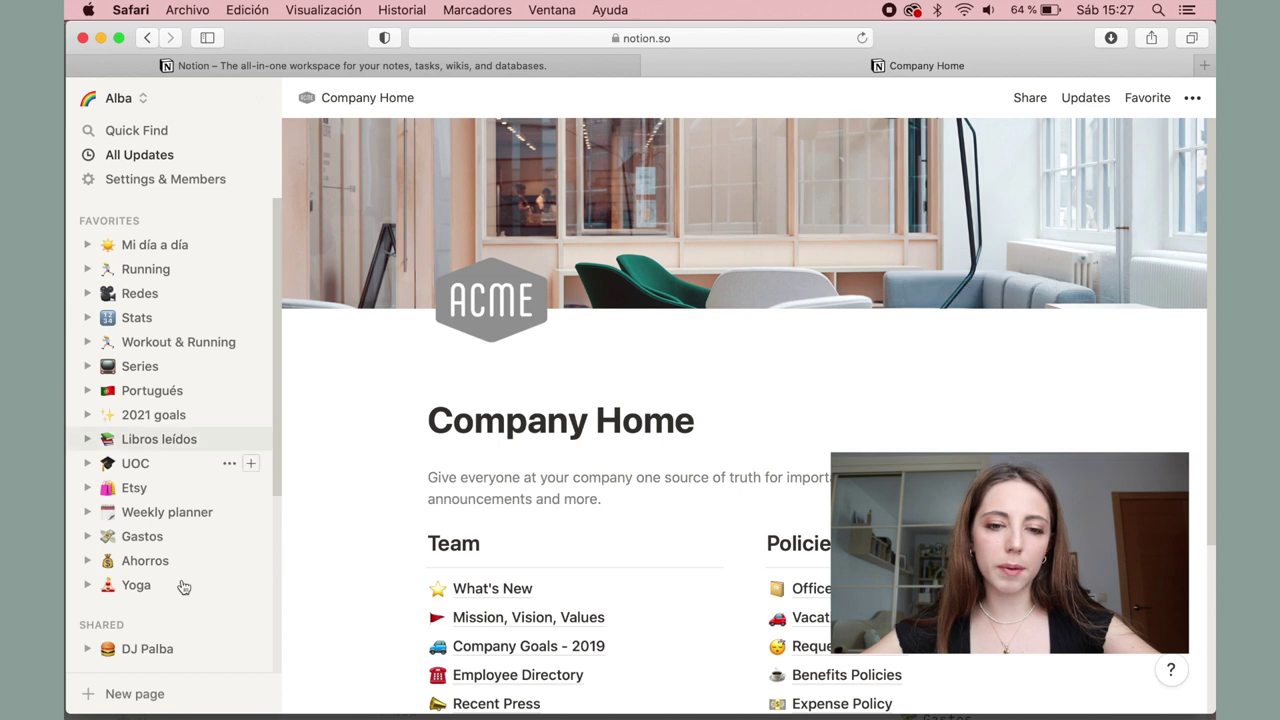
Switch back to the Notion desktop app, close the template picker and open the duplicated Company Home page
left_click(555, 693)
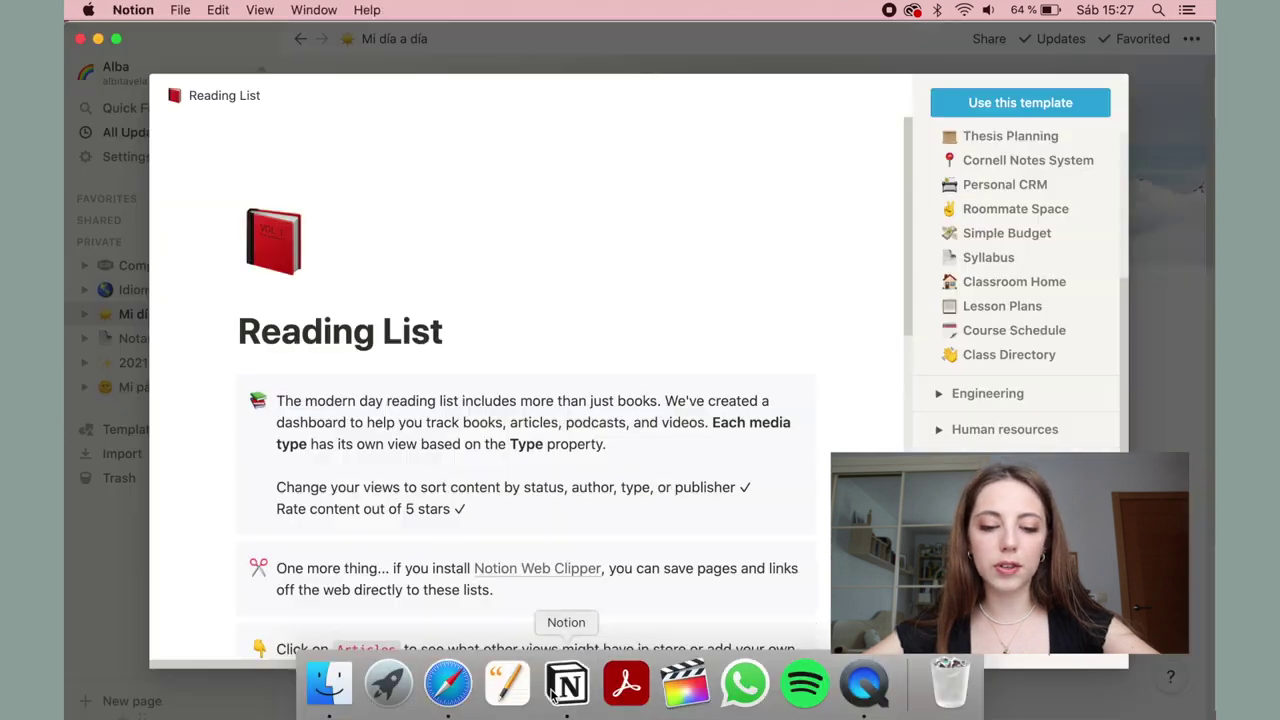
left_click(1160, 381)
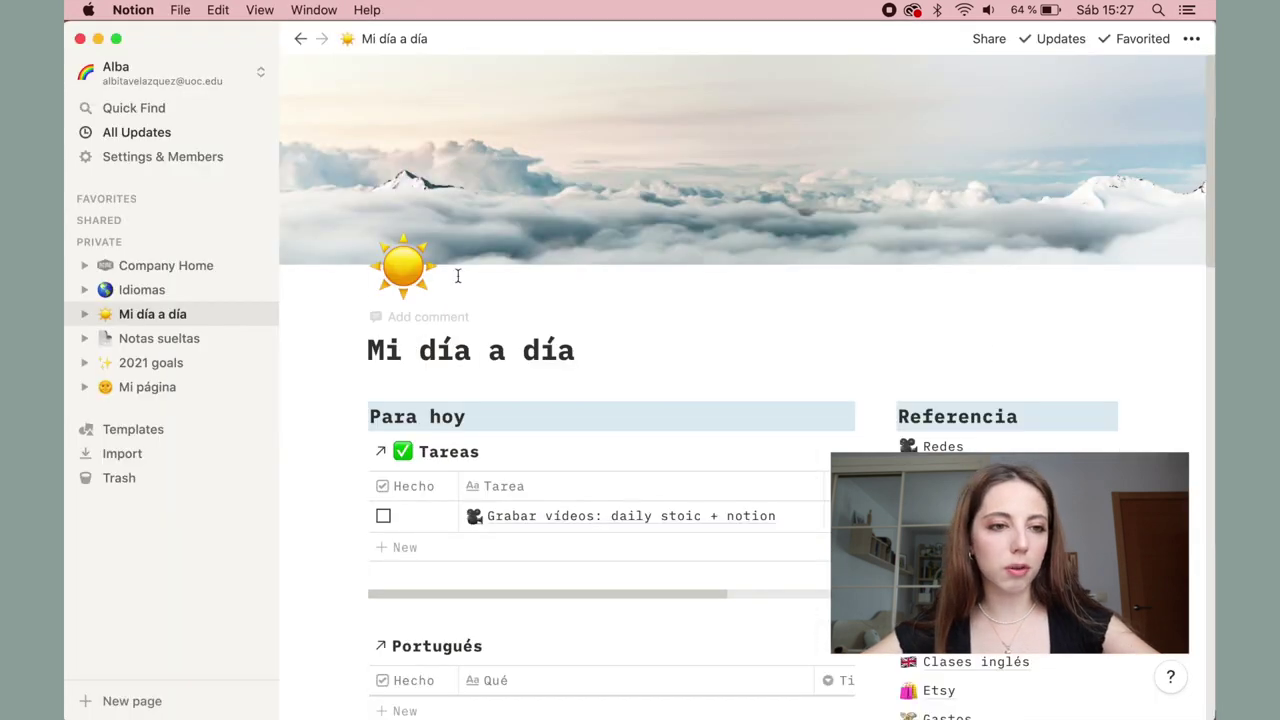
left_click(172, 264)
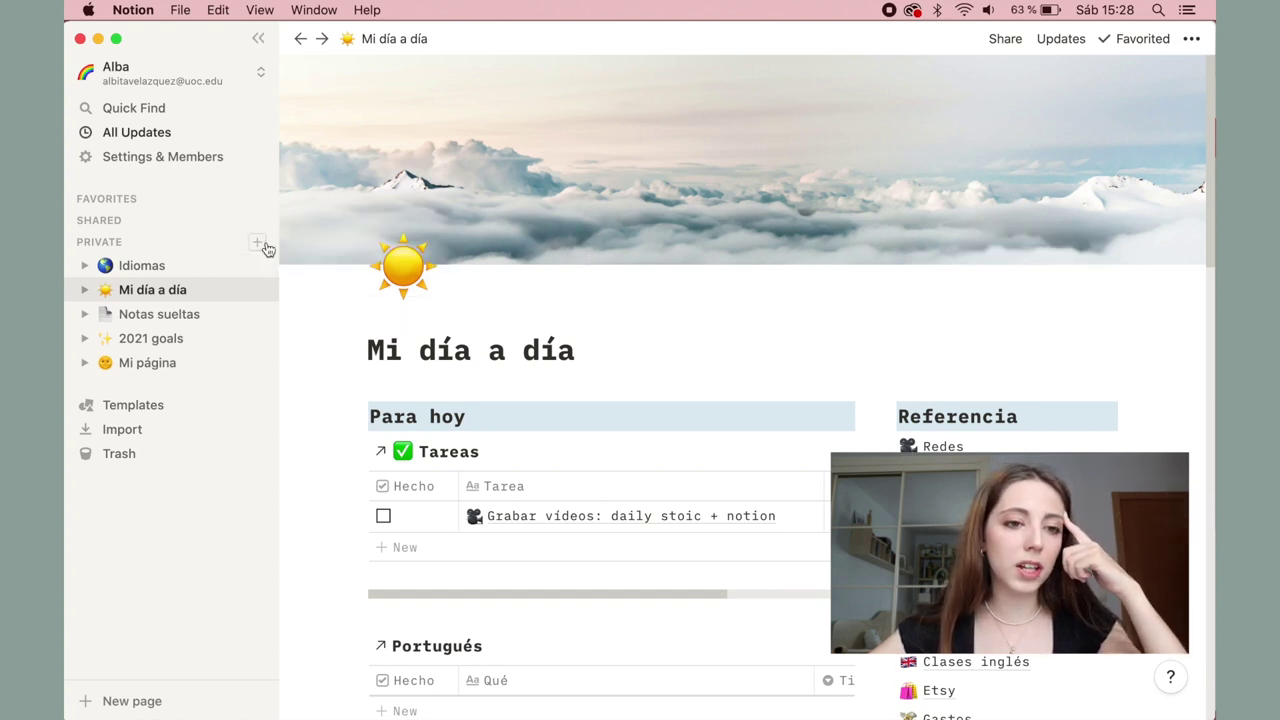
Create a new private page titled "Mi plantilla" and give it a yellow star emoji as its icon
left_click(125, 701)
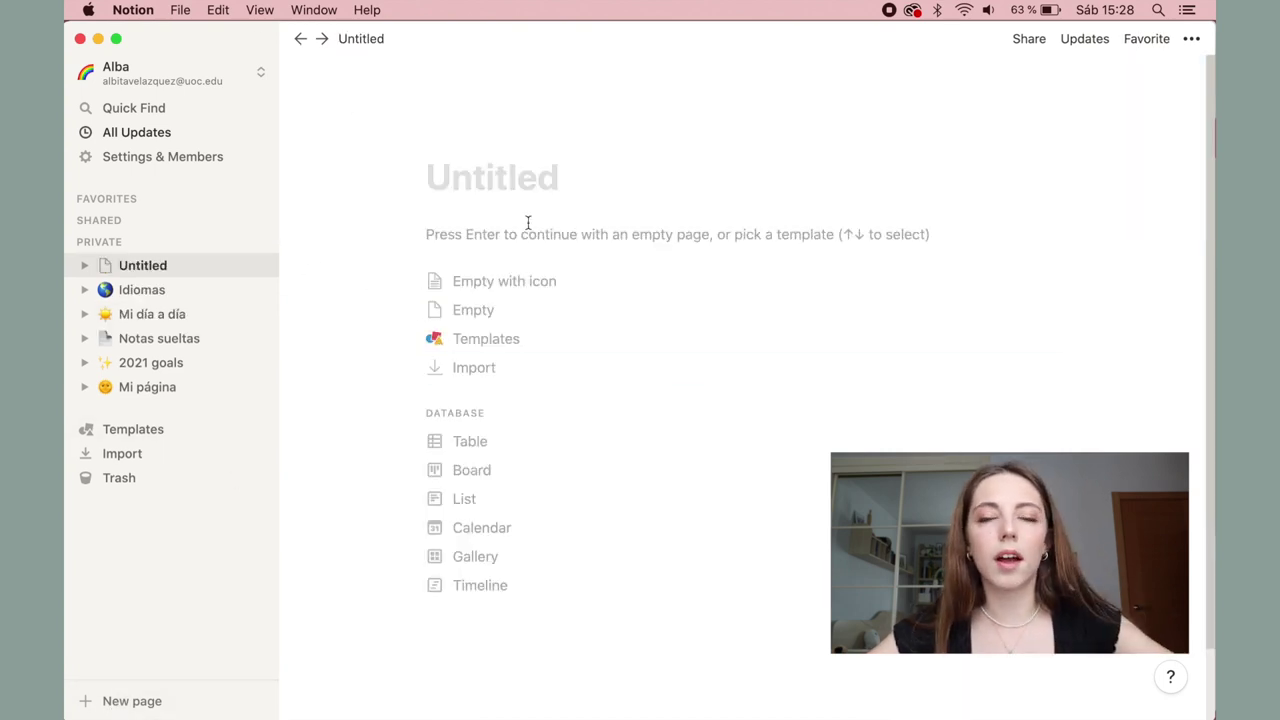
type("Mi plantilla")
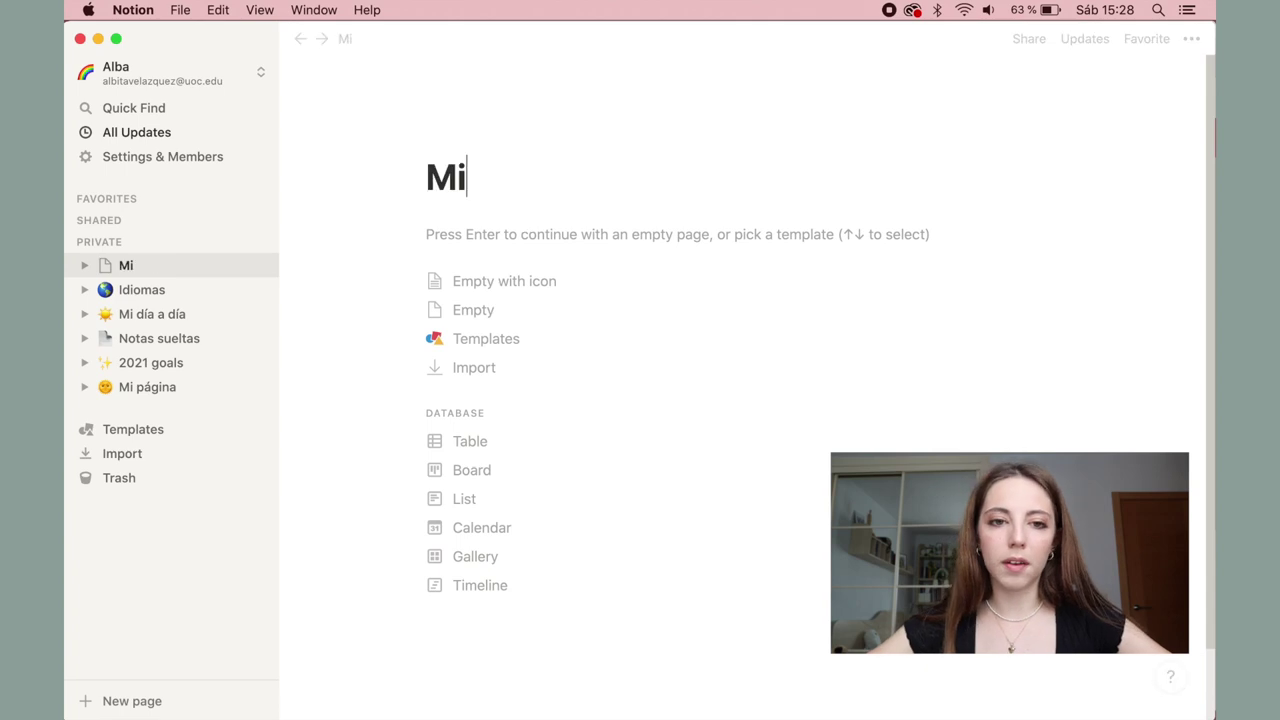
left_click(470, 137)
left_click(447, 168)
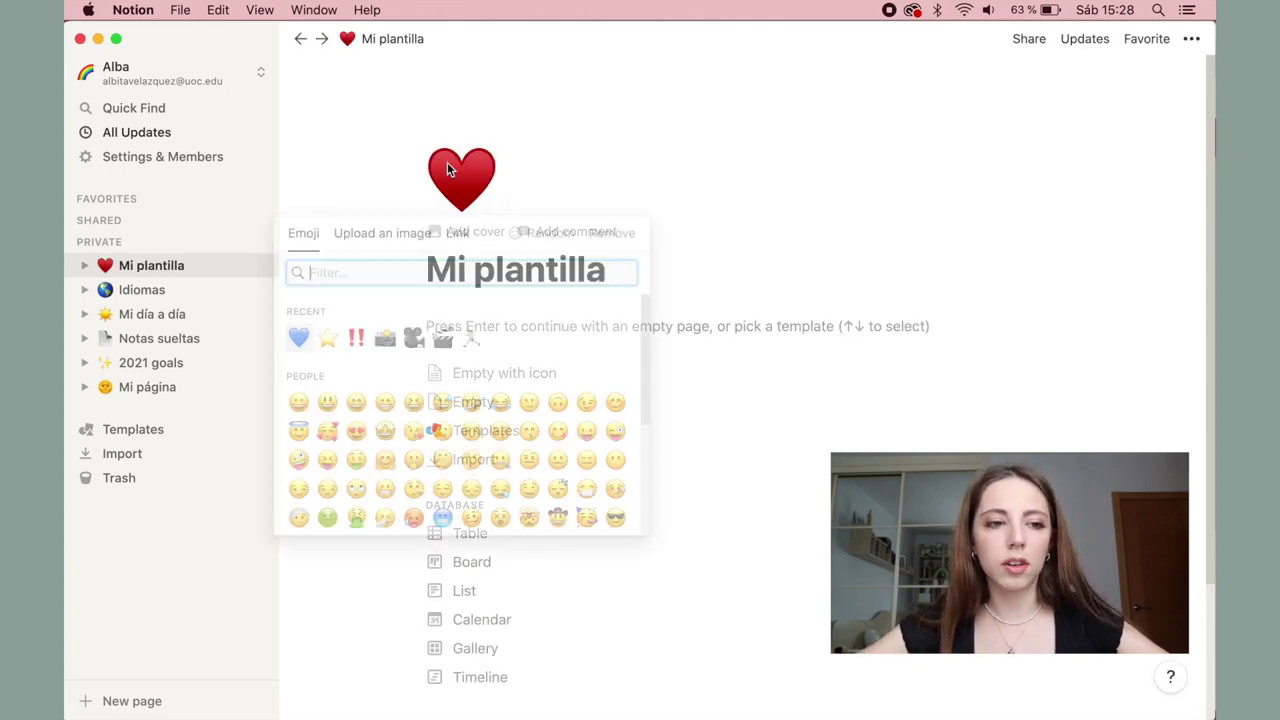
left_click(327, 337)
Change the cover of the Mi plantilla page to a solid light peach colour
left_click(957, 246)
left_click(1134, 363)
left_click(613, 277)
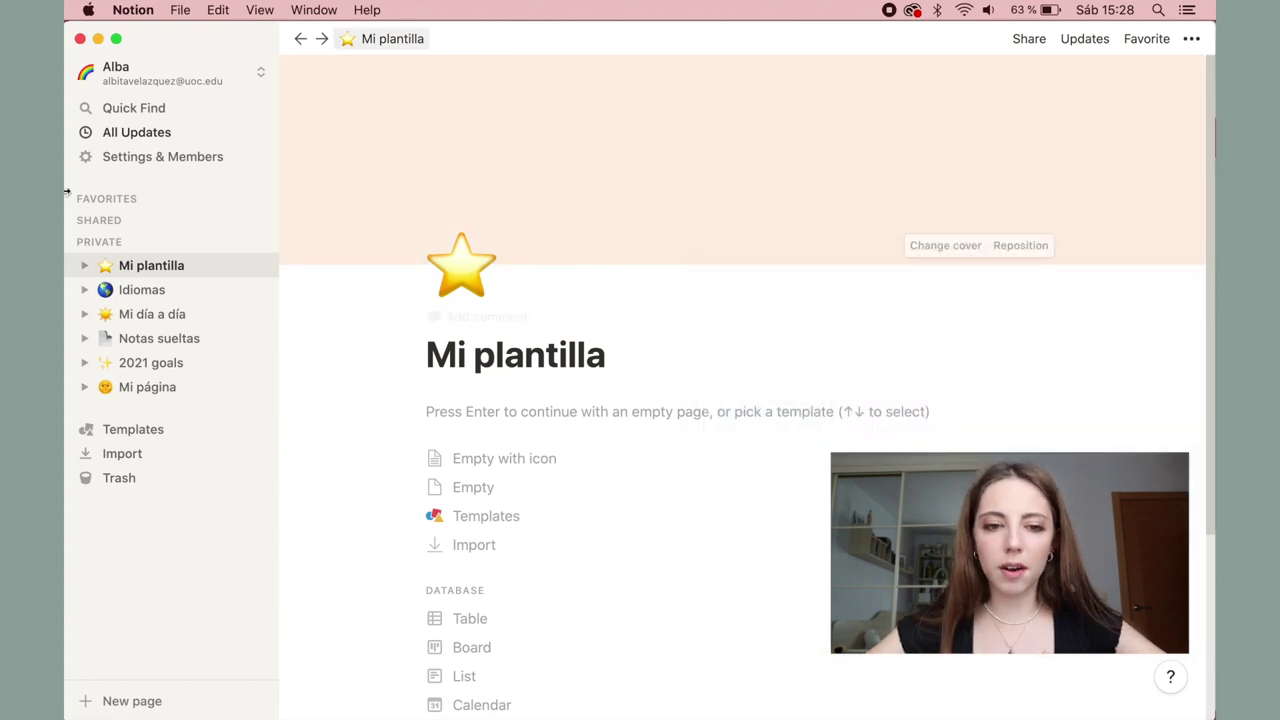
Try the Serif and Mono font styles on the Mi plantilla page and return to Default
left_click(1192, 40)
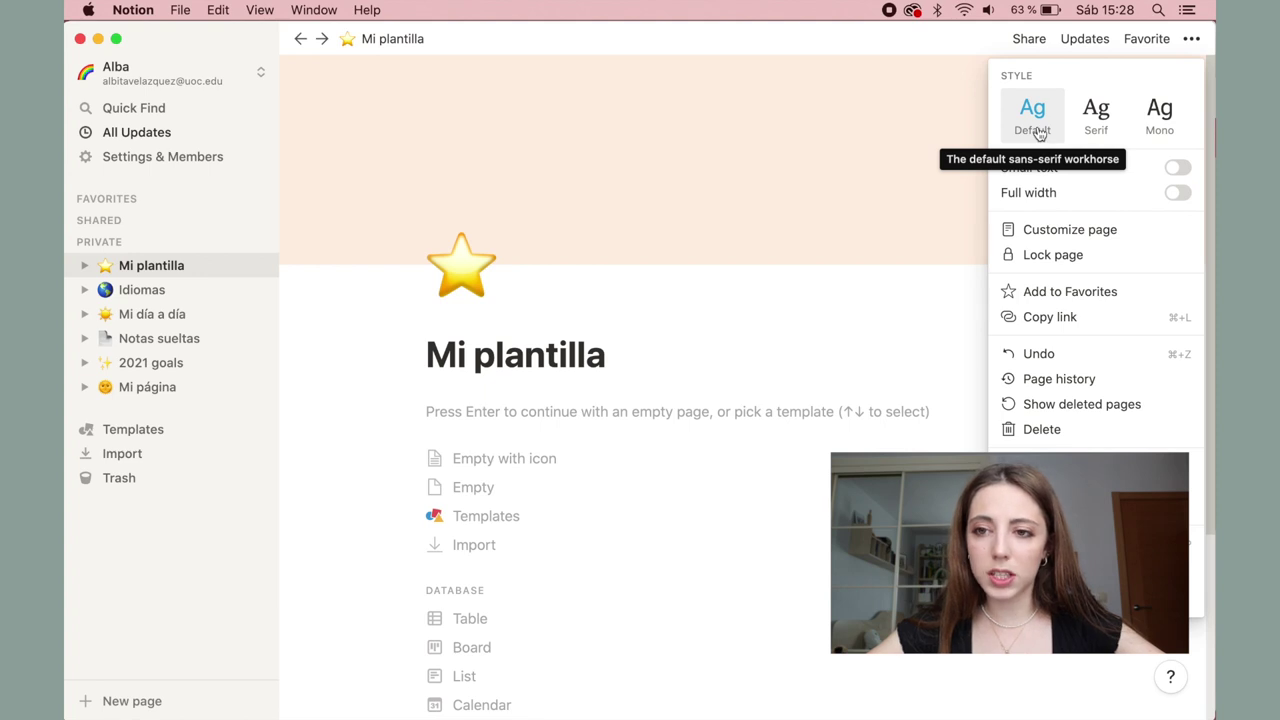
left_click(1095, 115)
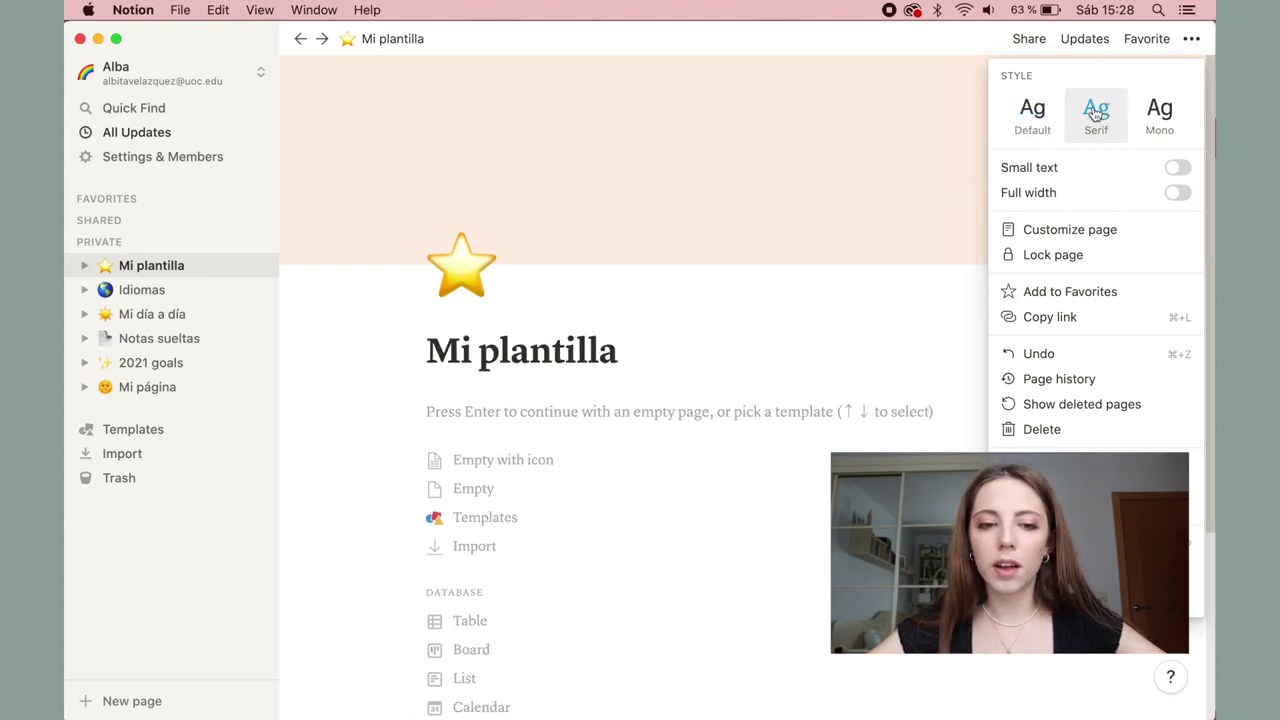
left_click(1170, 120)
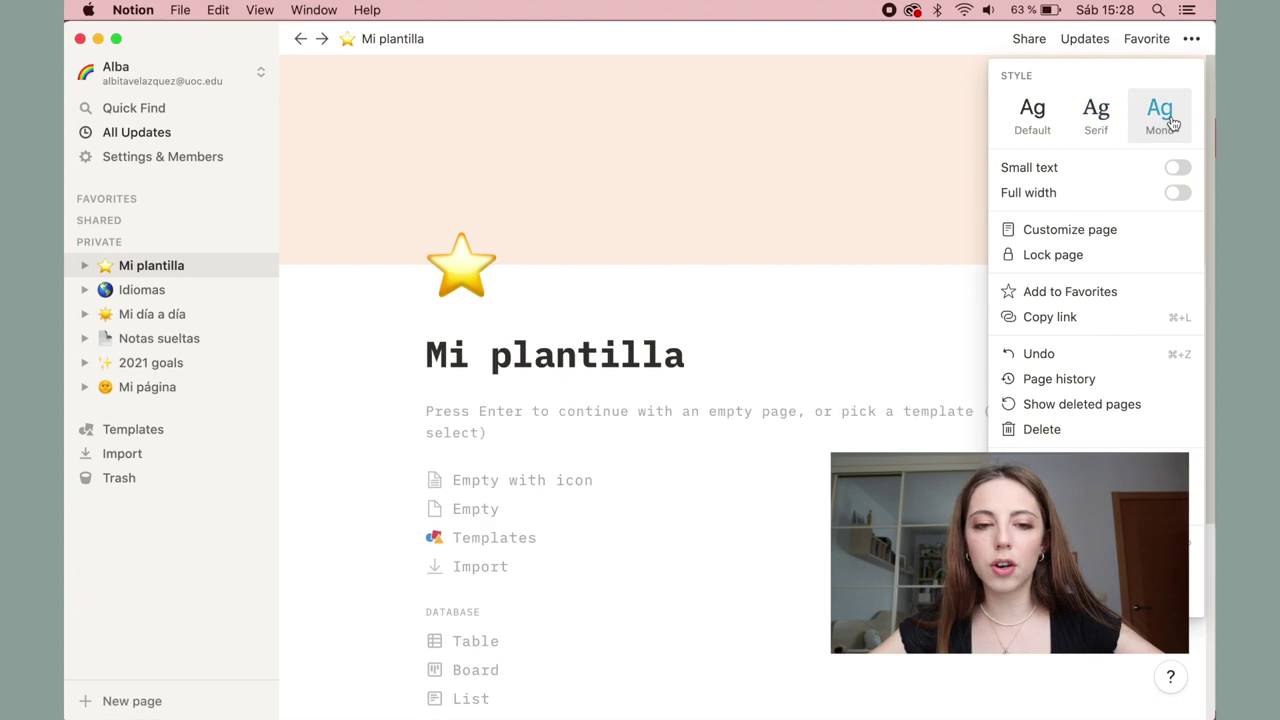
left_click(1050, 117)
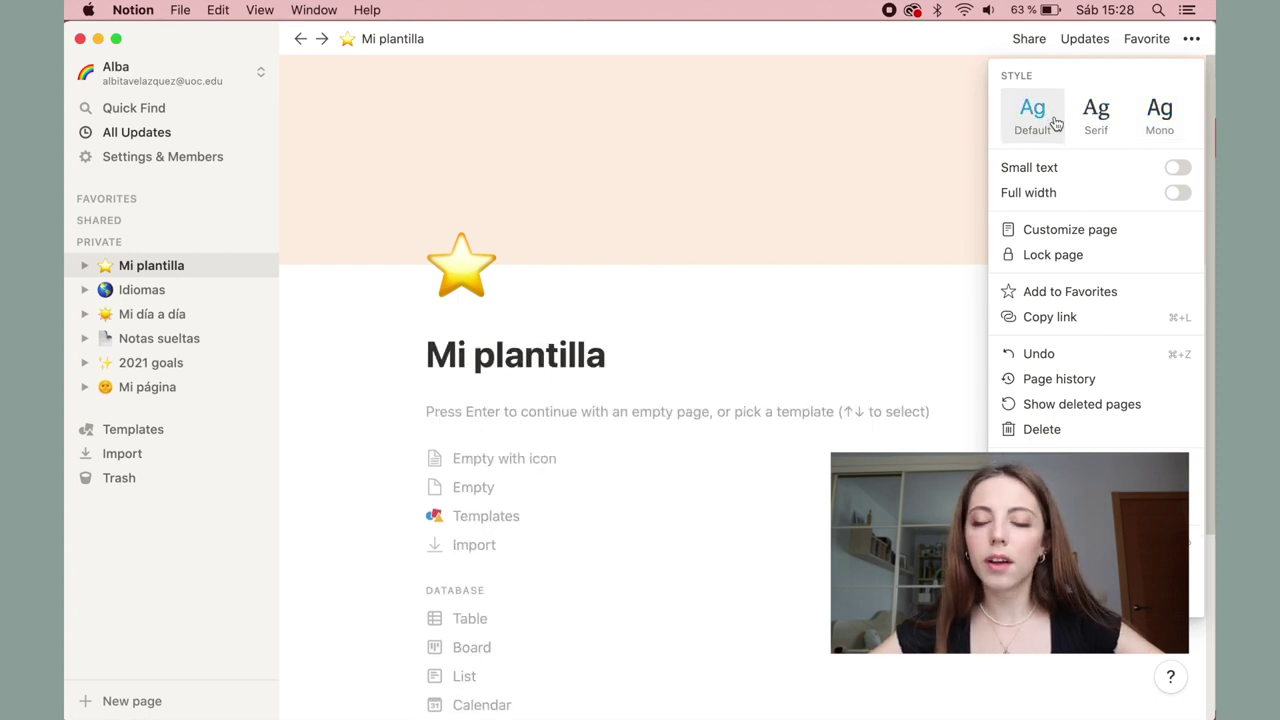
Turn on Full width for the page and try the Small text option, leaving Small text off
left_click(1180, 196)
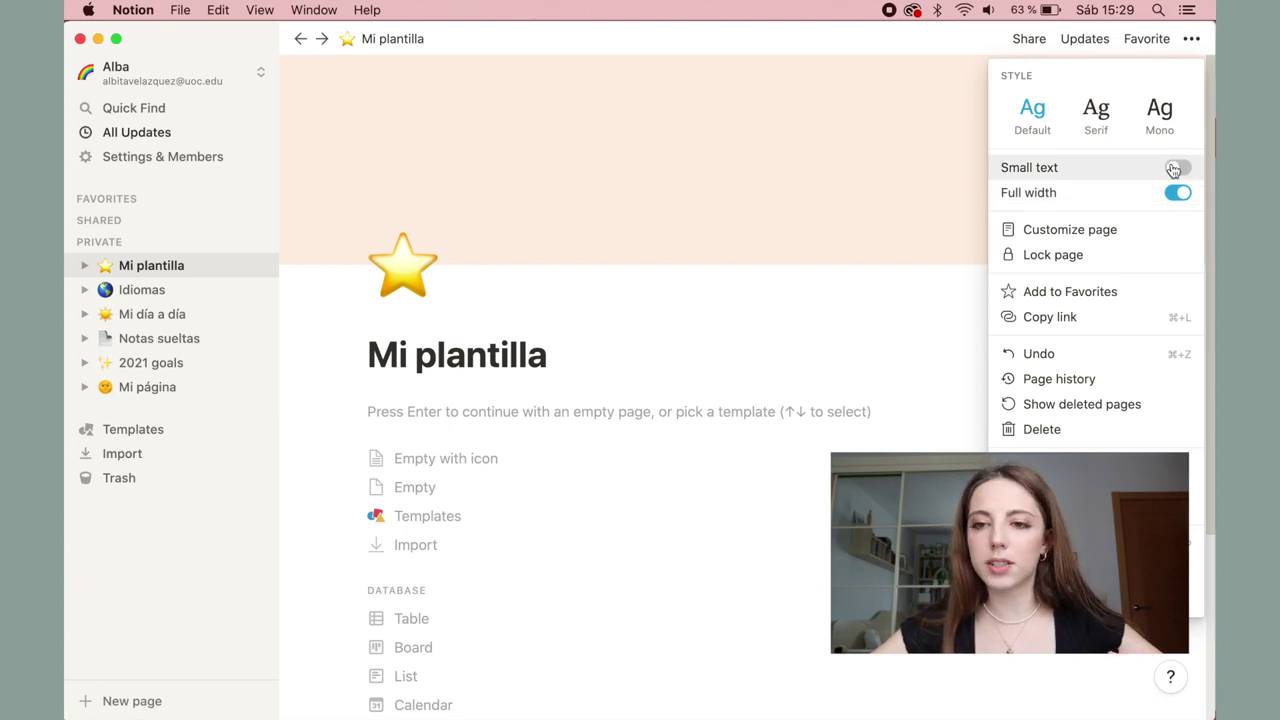
left_click(1176, 168)
left_click(1176, 168)
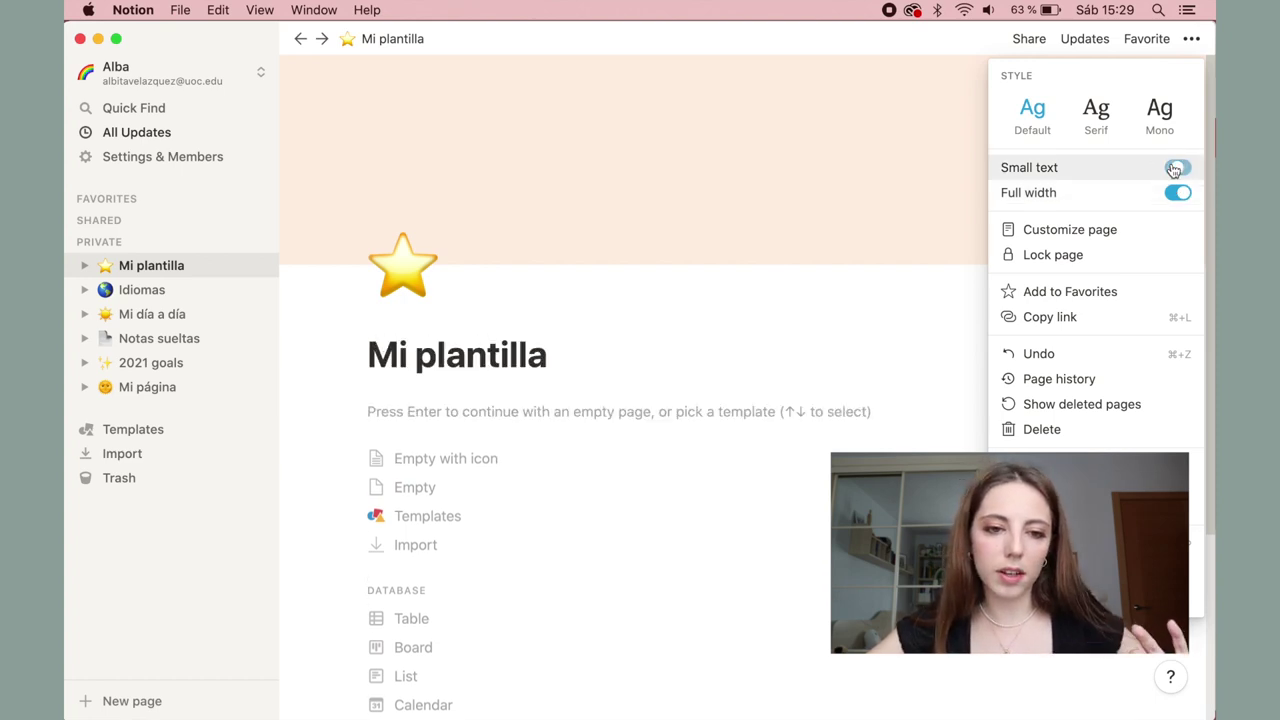
left_click(1175, 168)
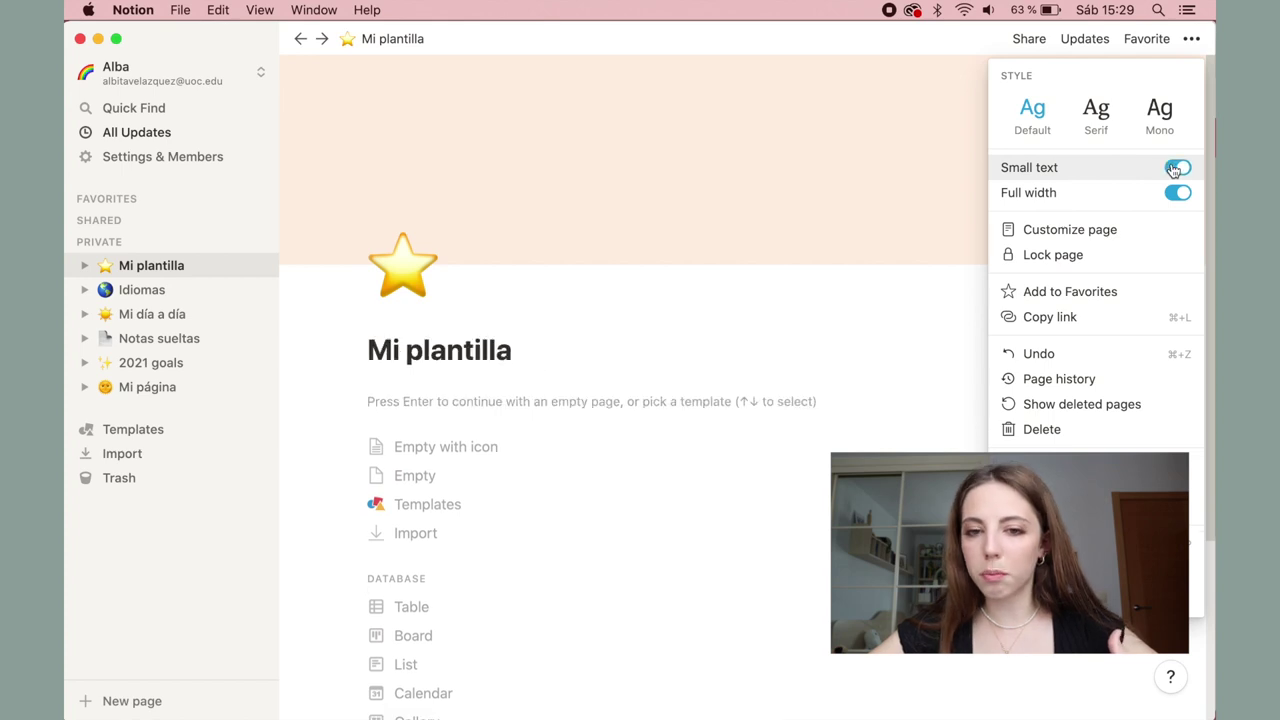
left_click(1175, 168)
left_click(851, 337)
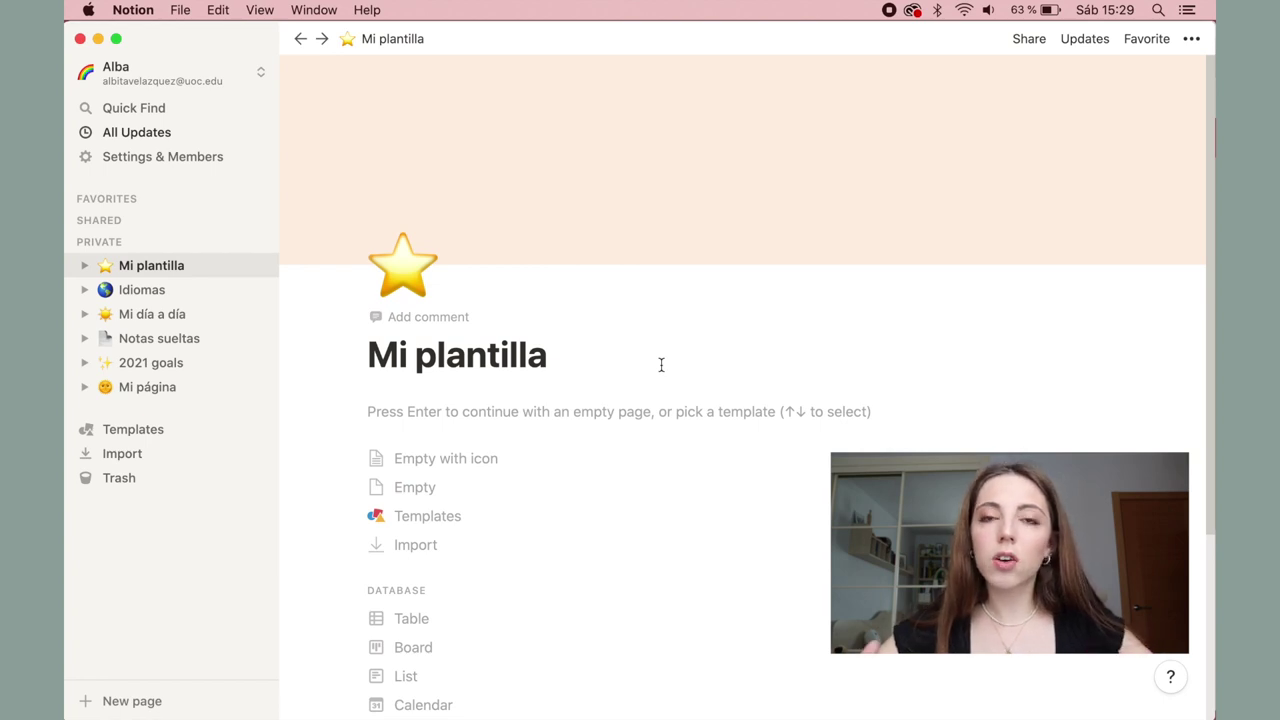
Start Mi plantilla as an Empty page and insert a Heading 1 block as its first block
scroll(661, 365, "down", 4)
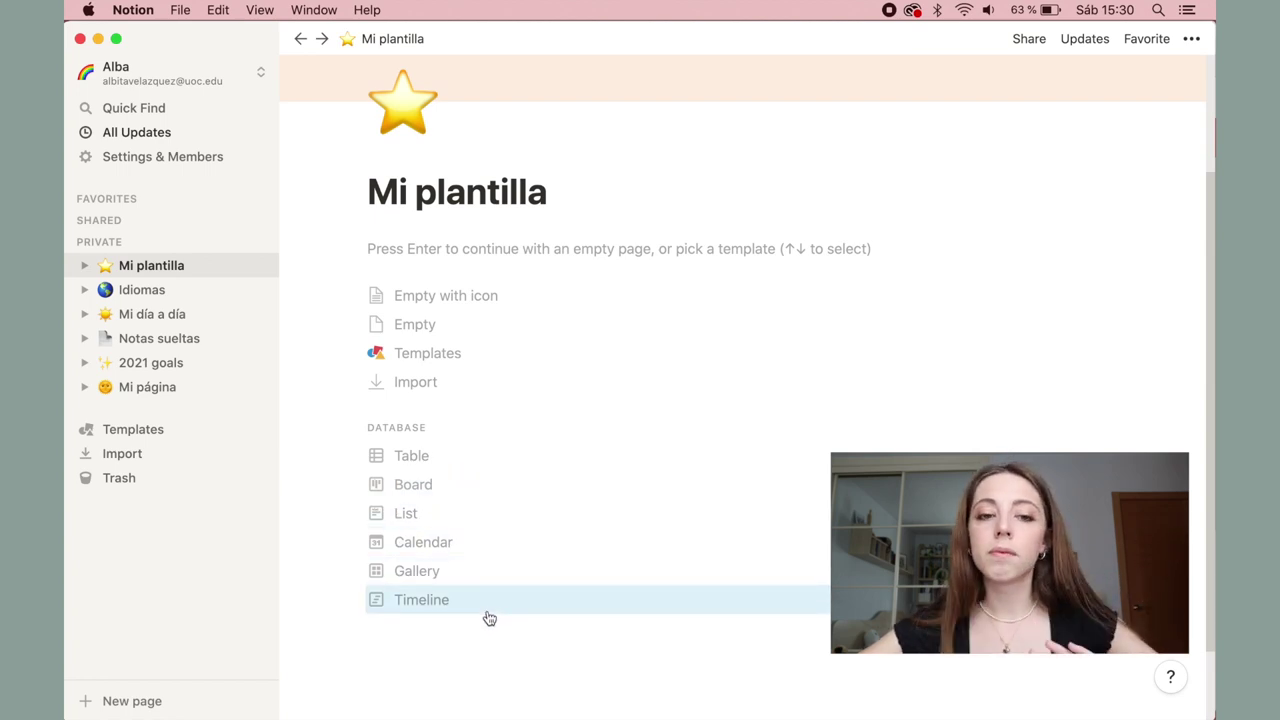
left_click(440, 326)
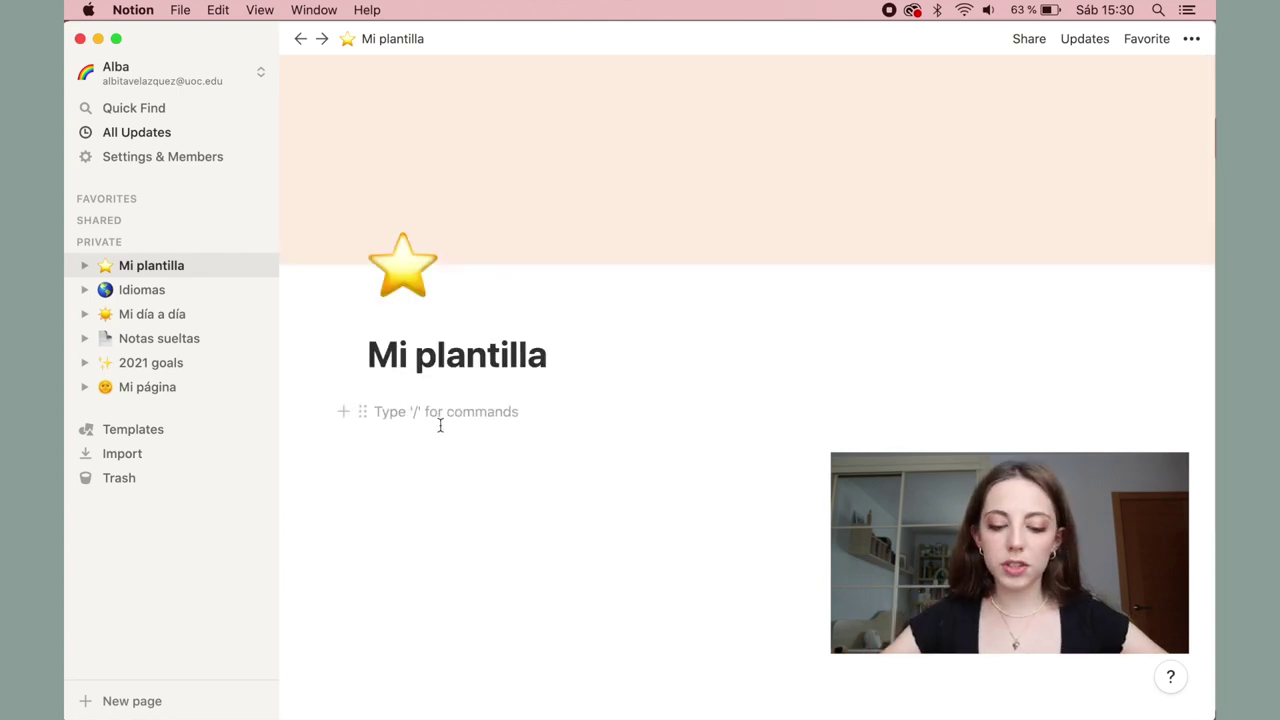
type("/")
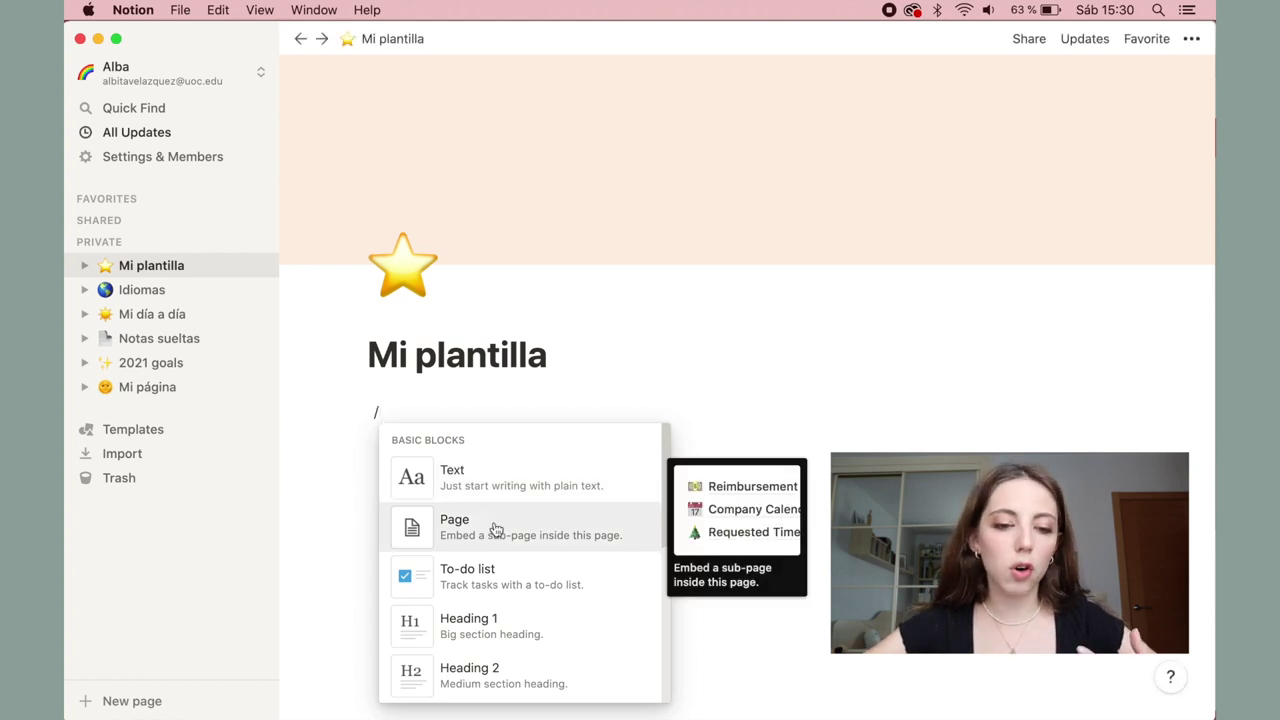
scroll(526, 568, "down", 2)
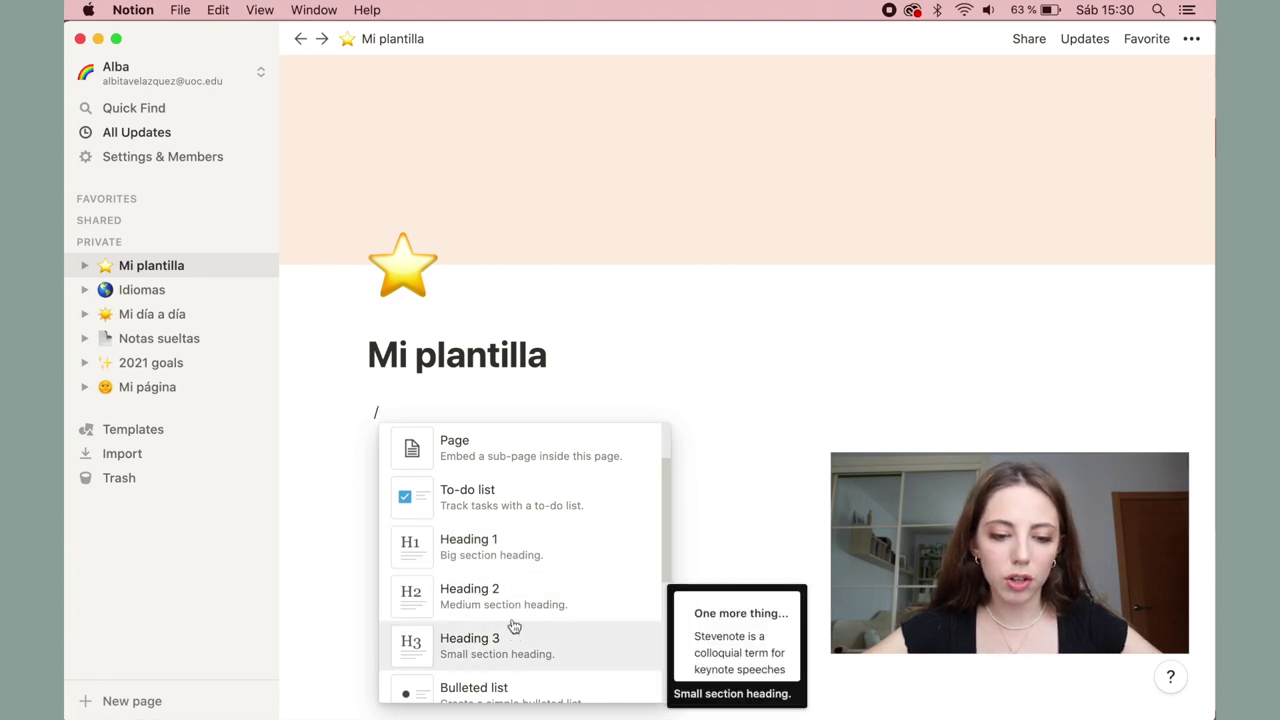
left_click(494, 539)
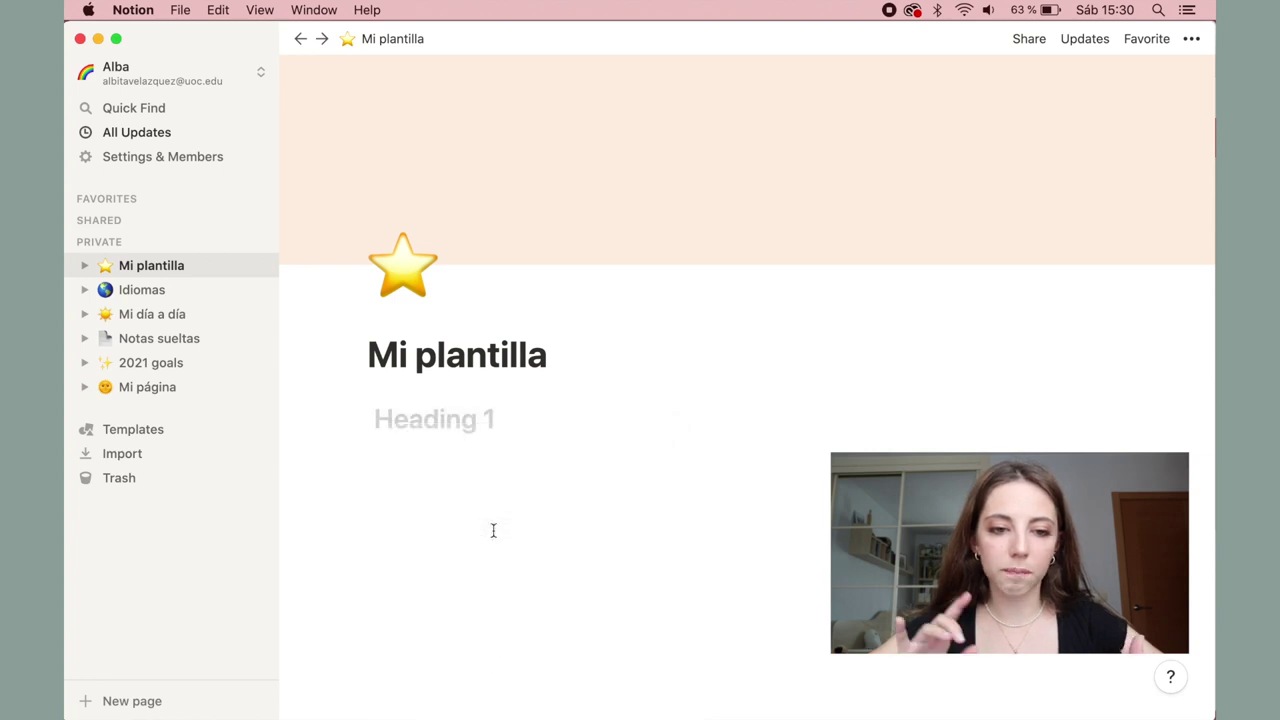
Fill the first heading with "Título 1" and add a Heading 2 "Título 2" and a Heading 3 "Título 3" below it
key("Return")
type("/h")
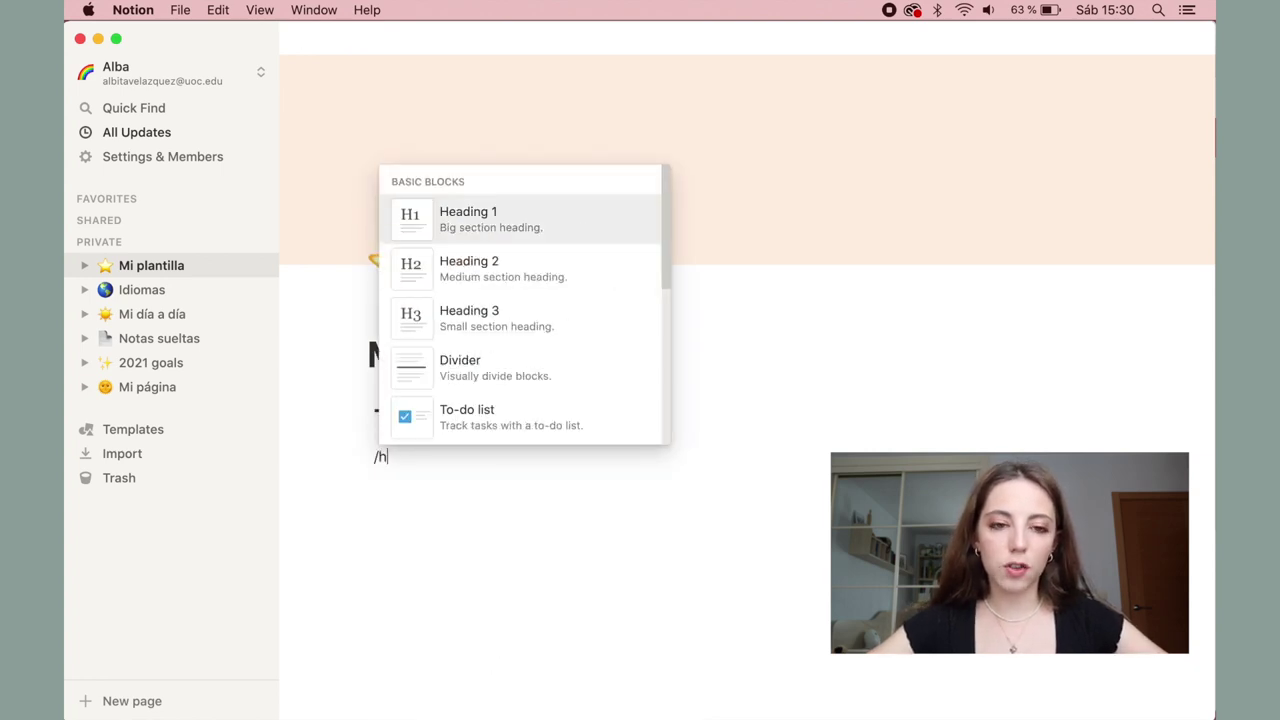
type("ea")
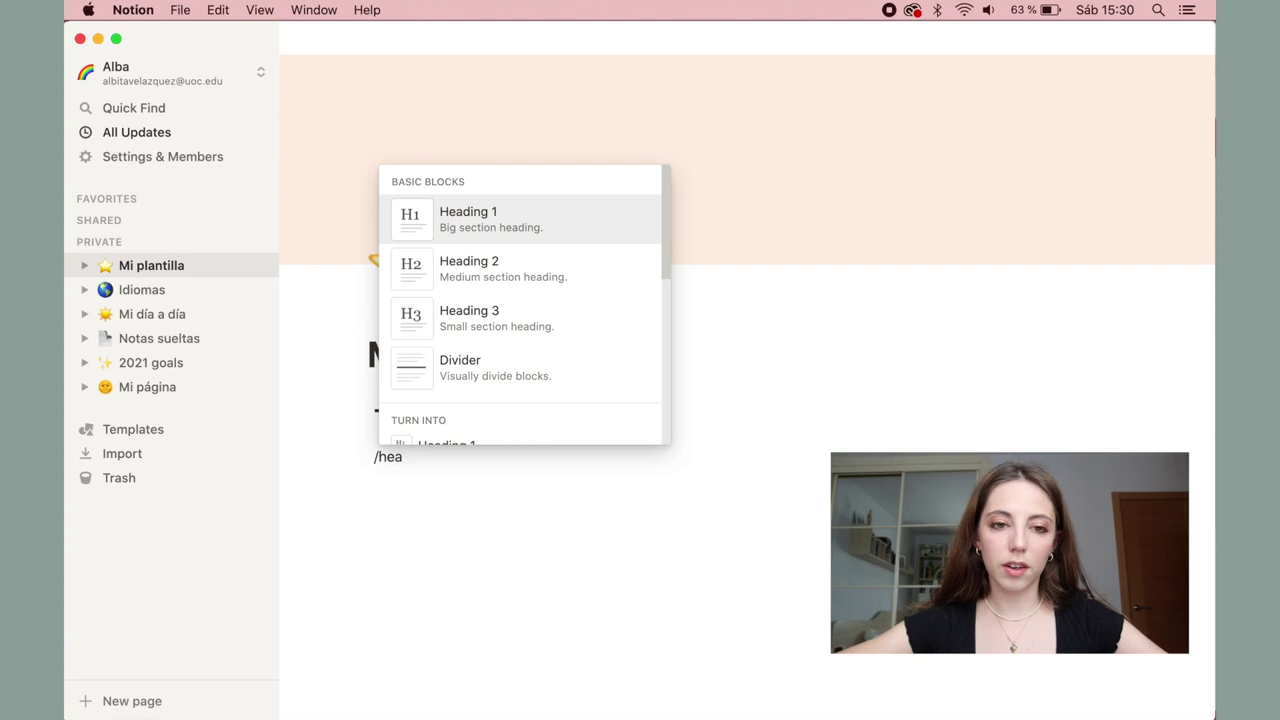
type("d")
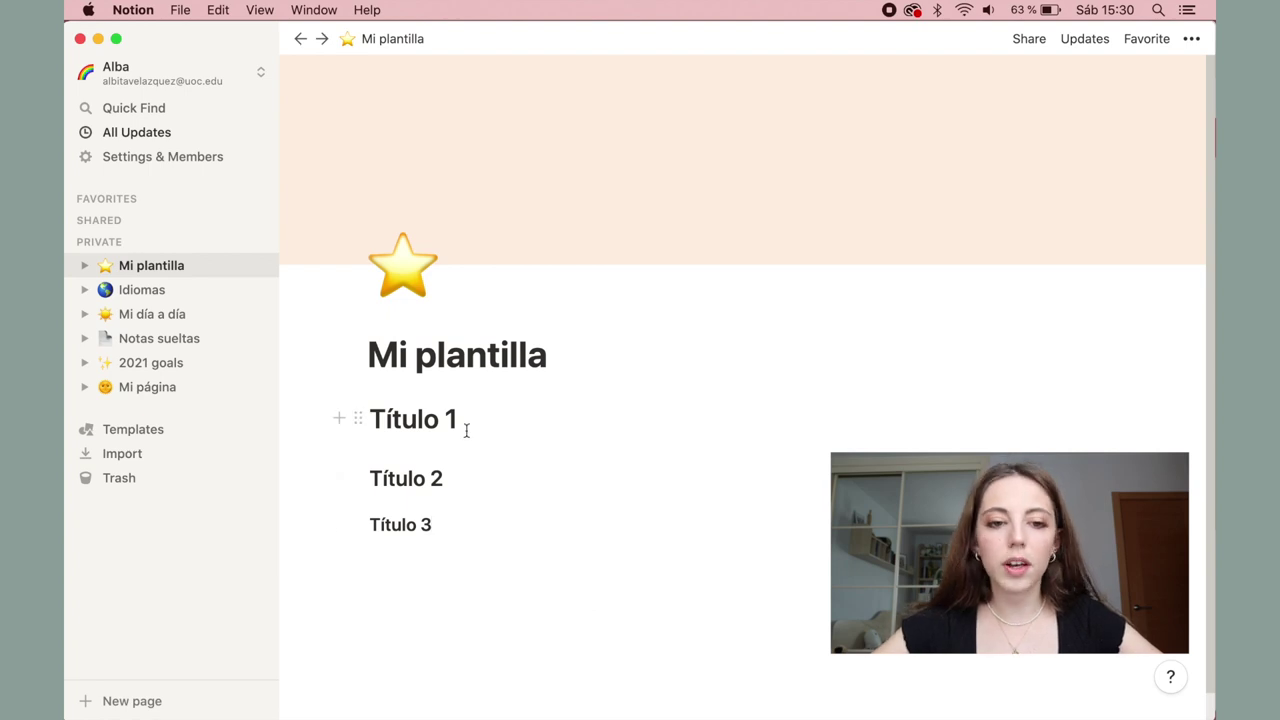
Try bold, italic and underline formatting on the "Título 1" heading and undo the underline
left_click_drag(457, 419, 374, 418)
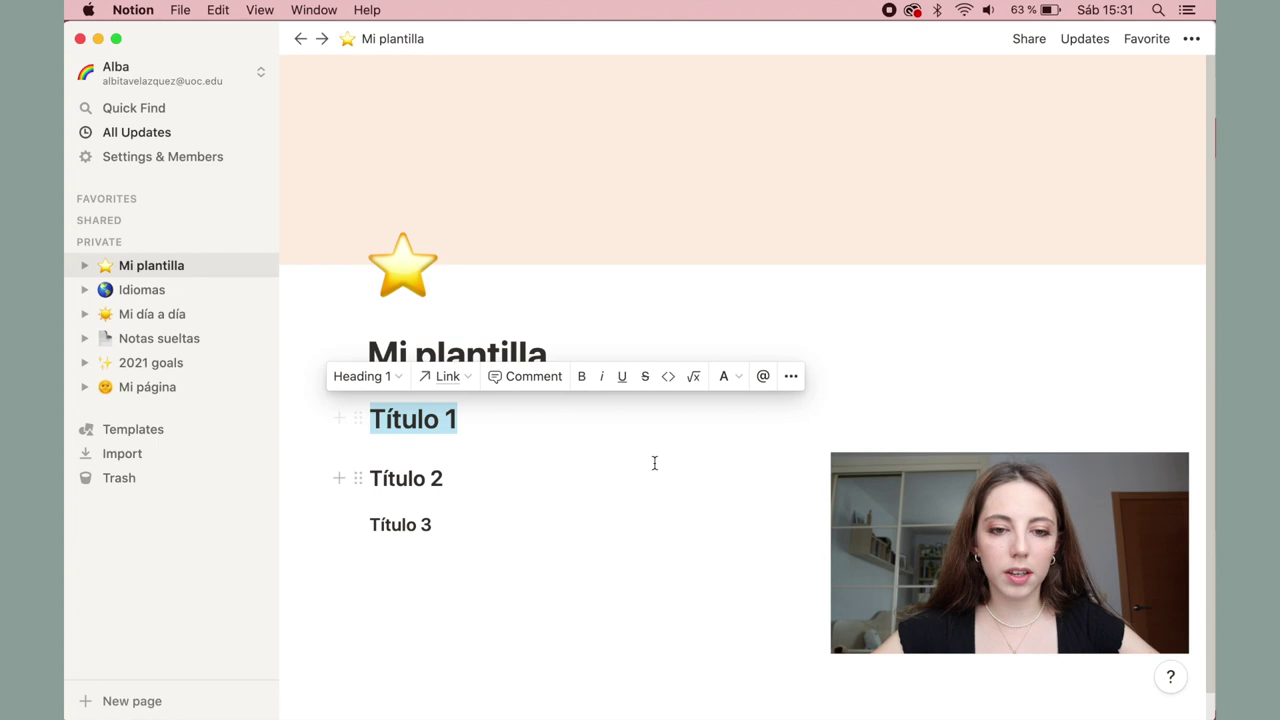
left_click(582, 384)
left_click(583, 386)
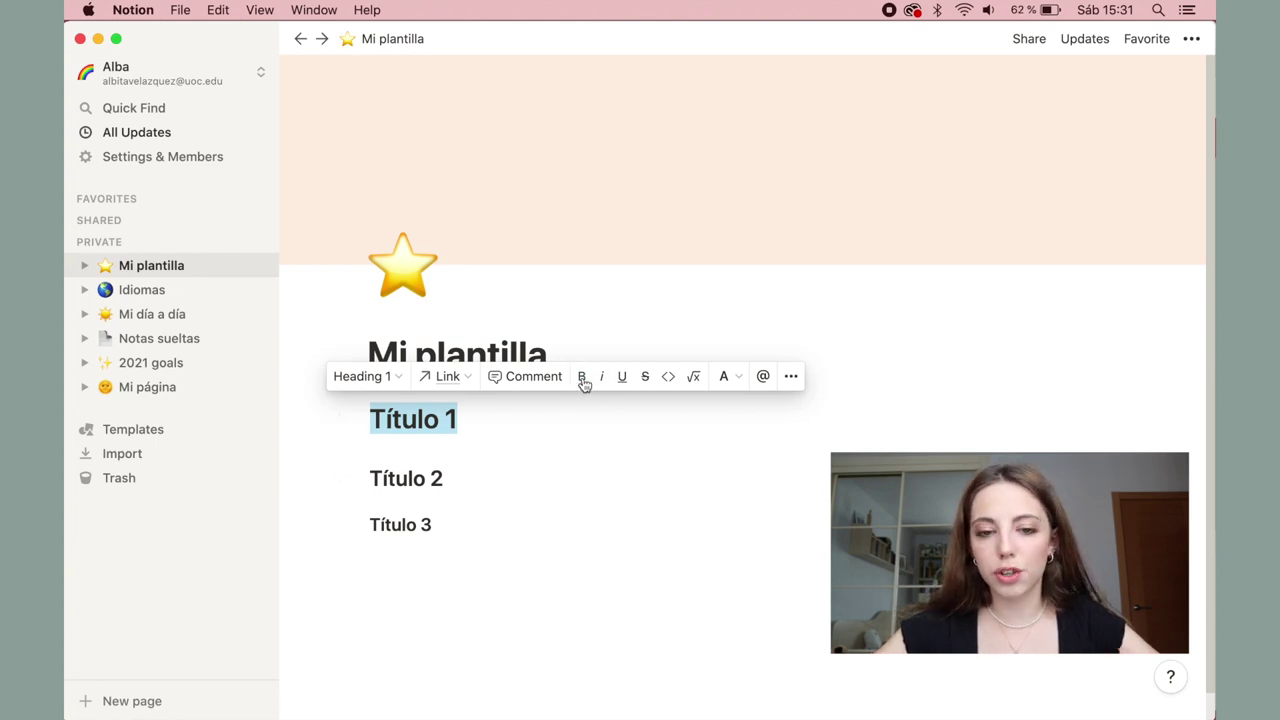
left_click(602, 384)
left_click(603, 384)
left_click(628, 383)
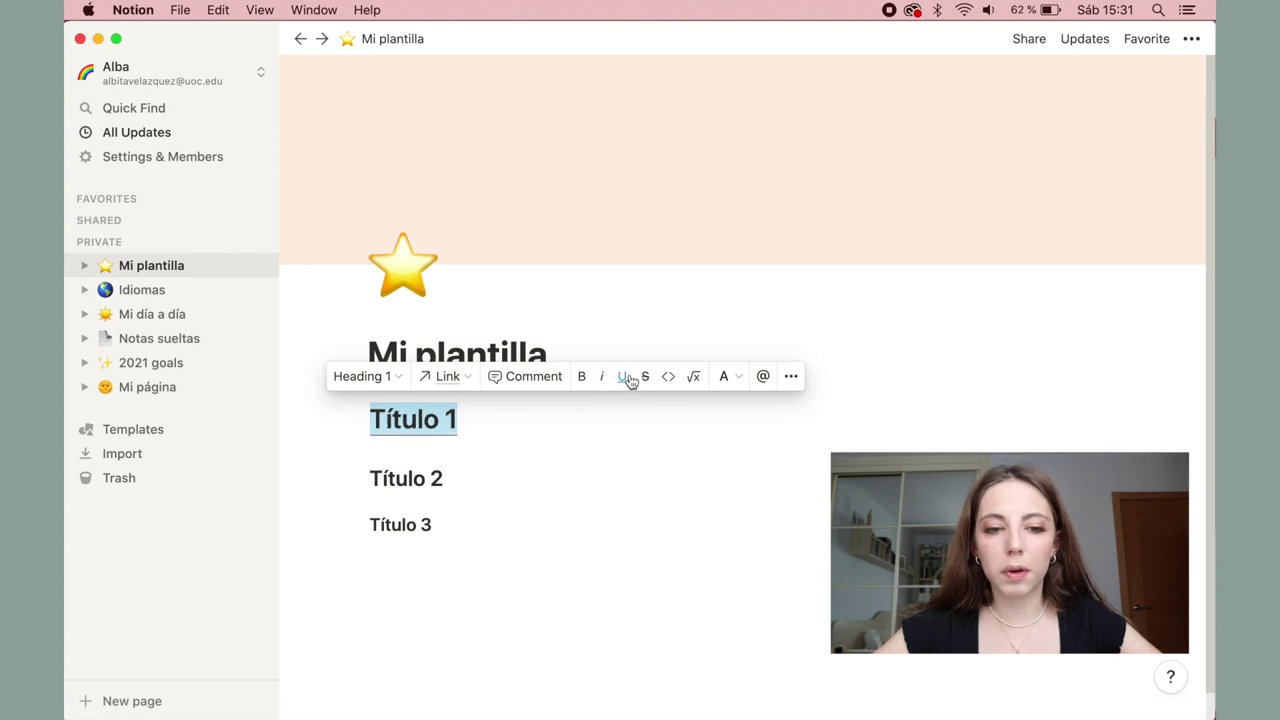
key("super+z")
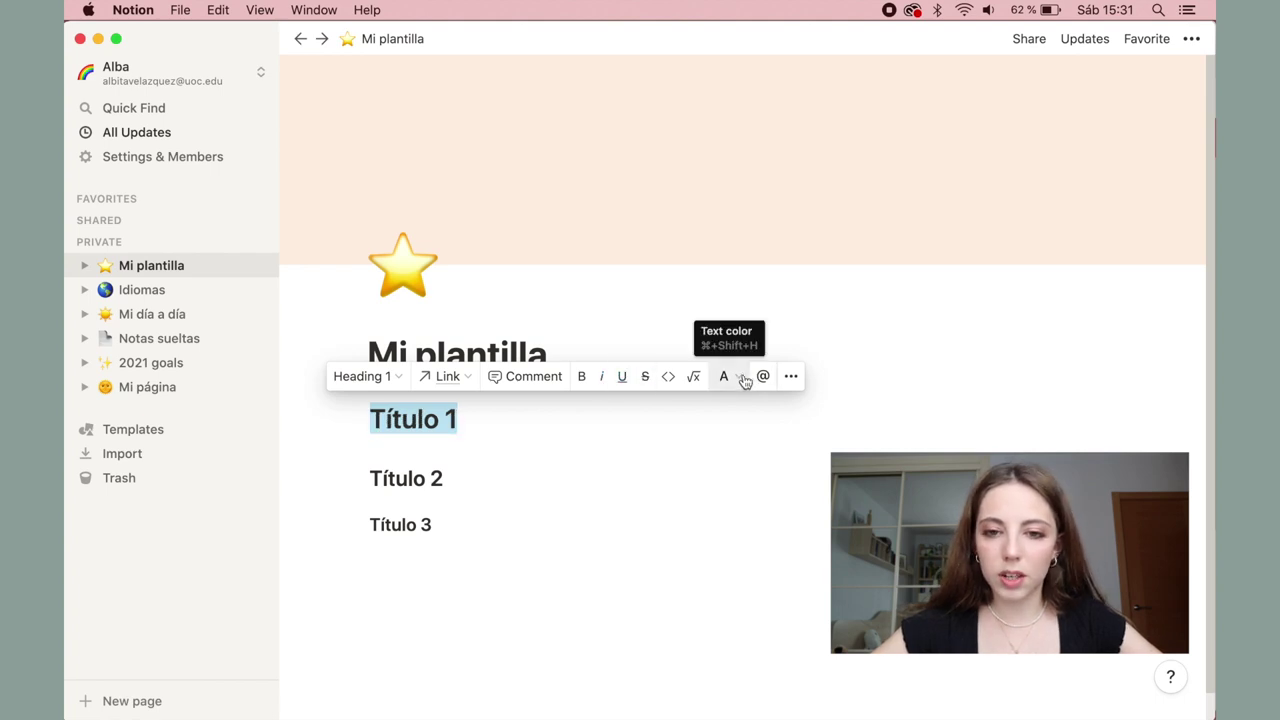
Colour the text of the "Título 1" heading red
left_click(742, 379)
left_click(702, 556)
key("Right")
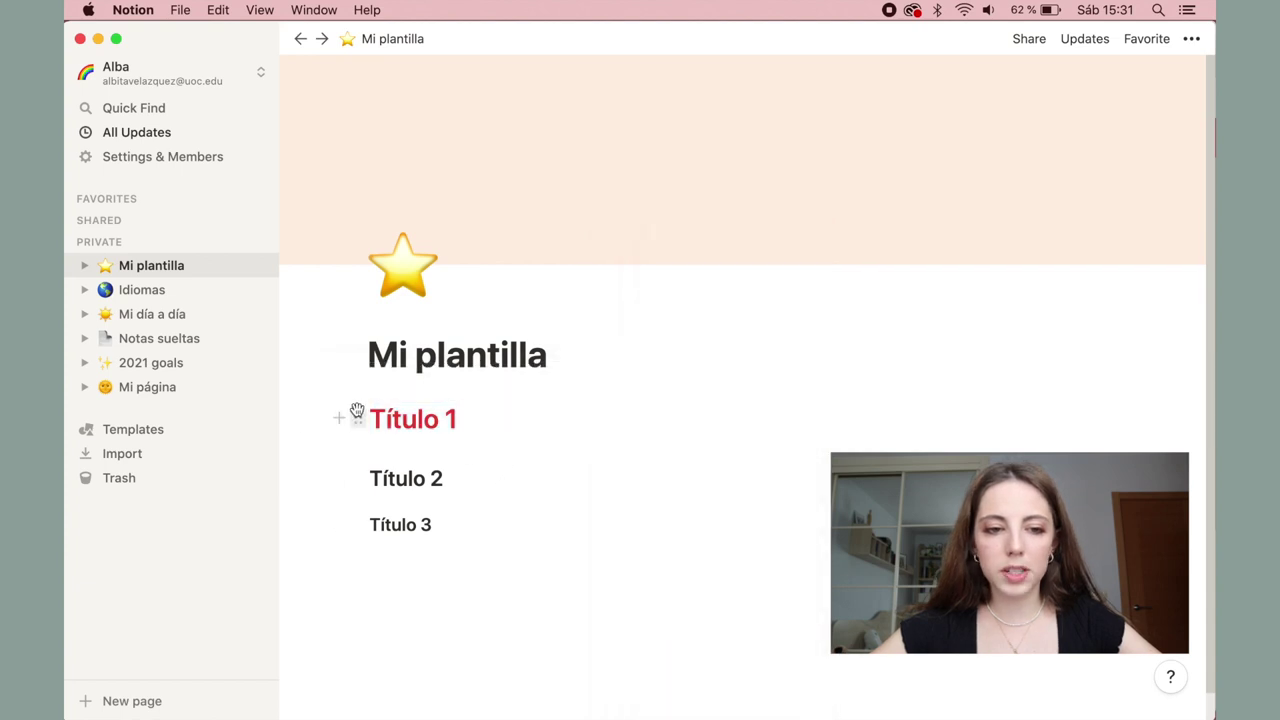
left_click(388, 420, "shift")
left_click(466, 482)
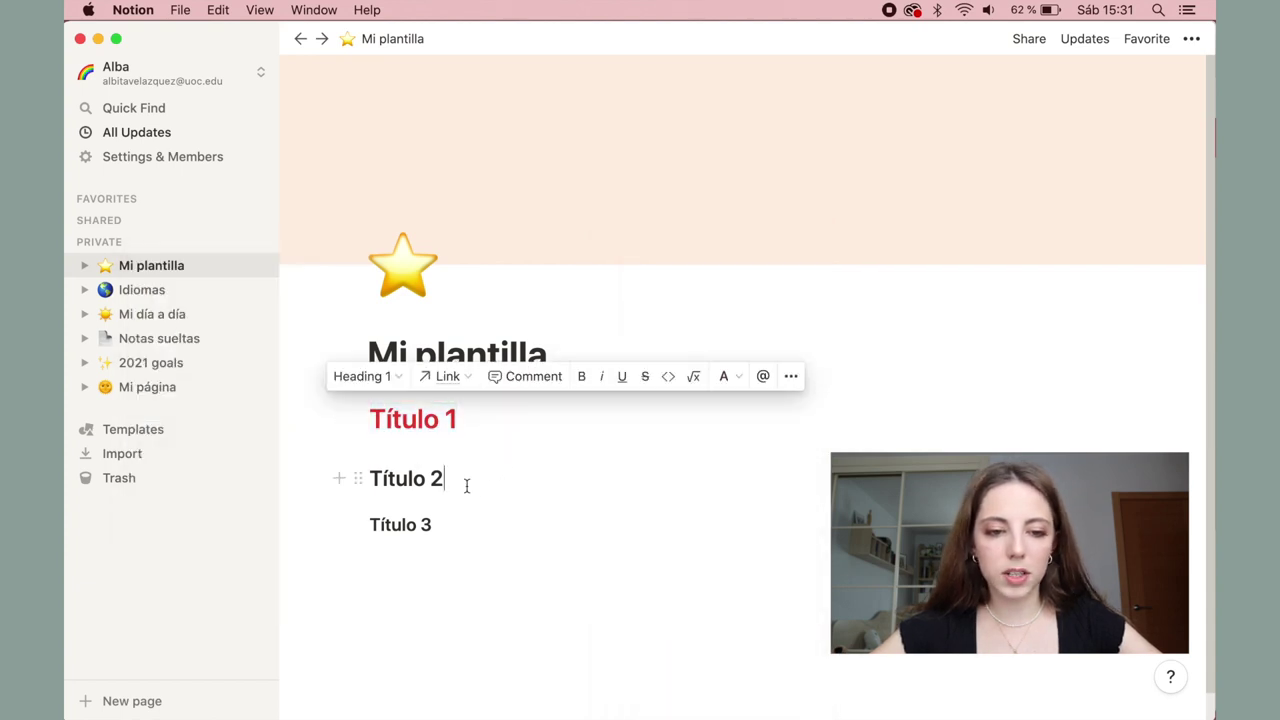
Apply the Red background to the text of the "Título 2" heading
triple_click(457, 480)
left_click(742, 439)
scroll(729, 620, "down", 3)
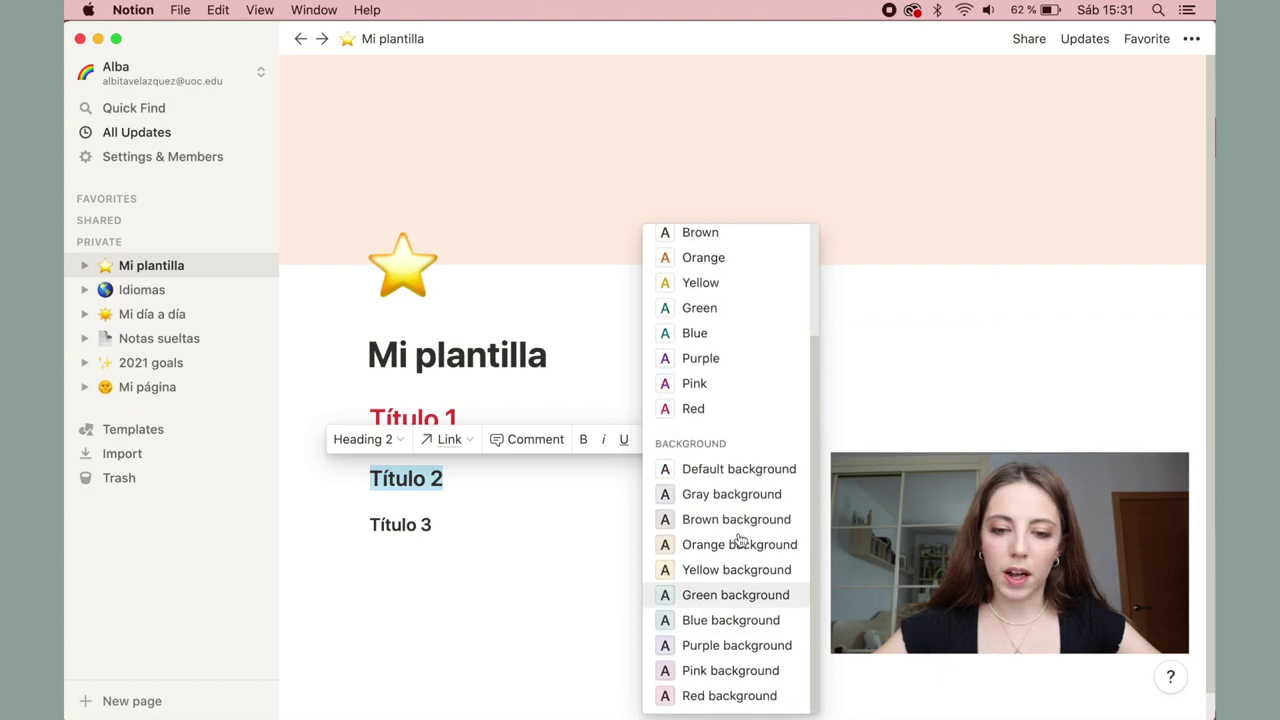
left_click(729, 695)
left_click(517, 552)
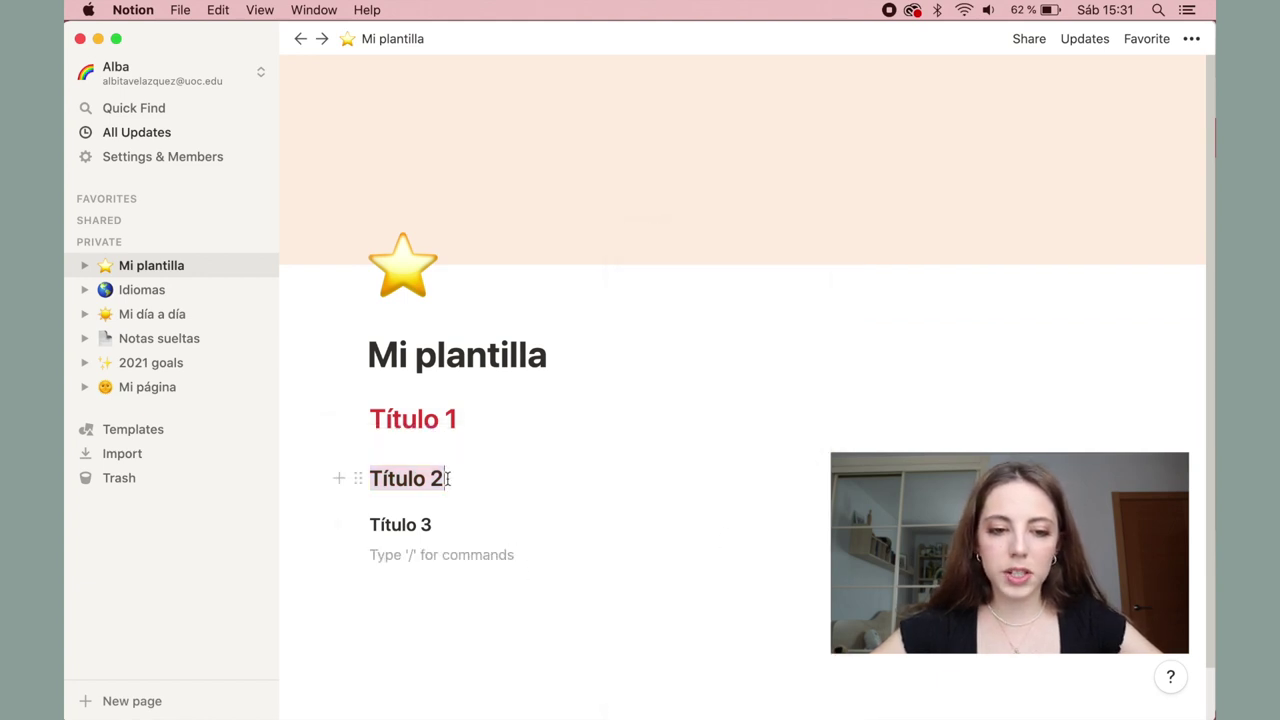
left_click_drag(448, 480, 378, 480)
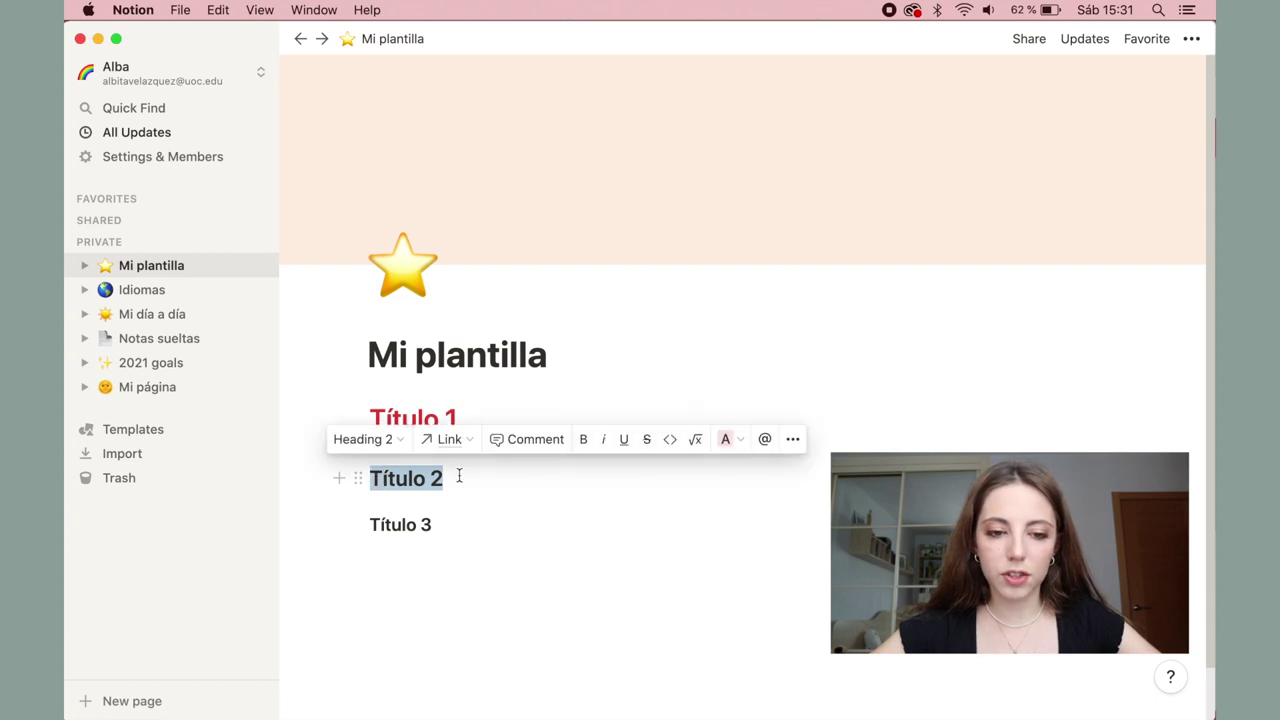
left_click(448, 516)
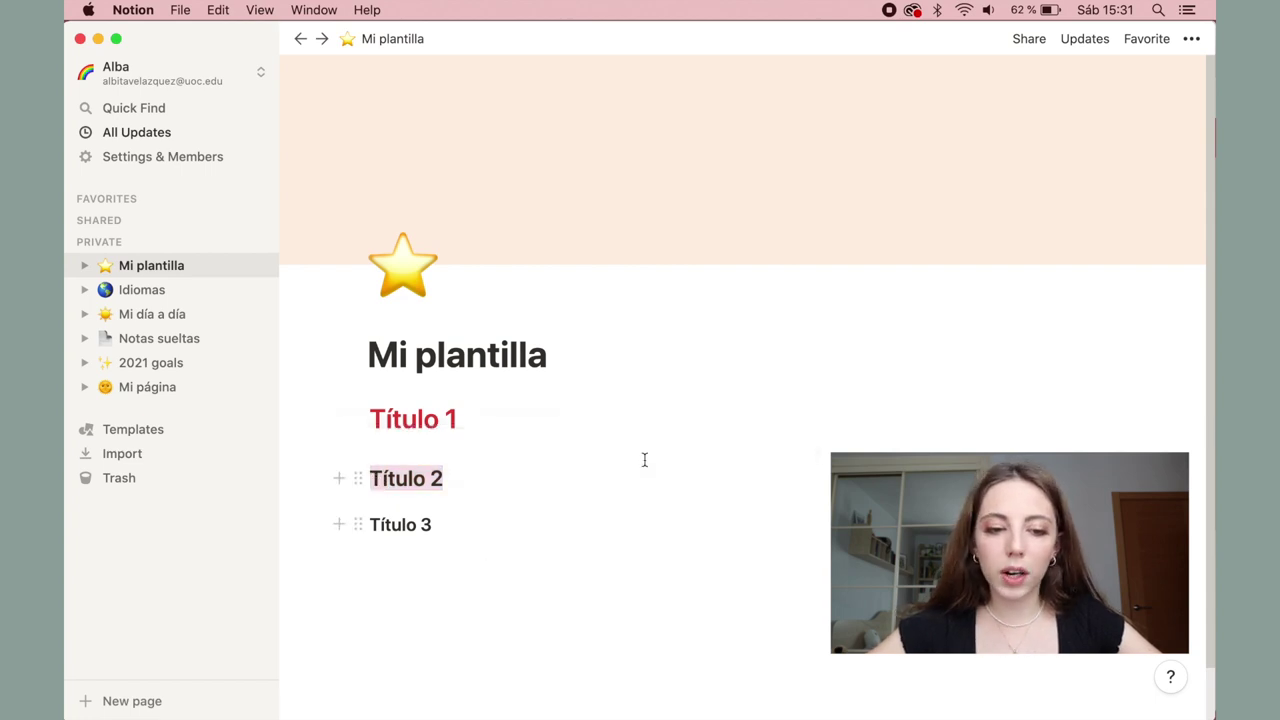
Give the whole "Título 3" block a Red background across its full width
left_click(357, 528)
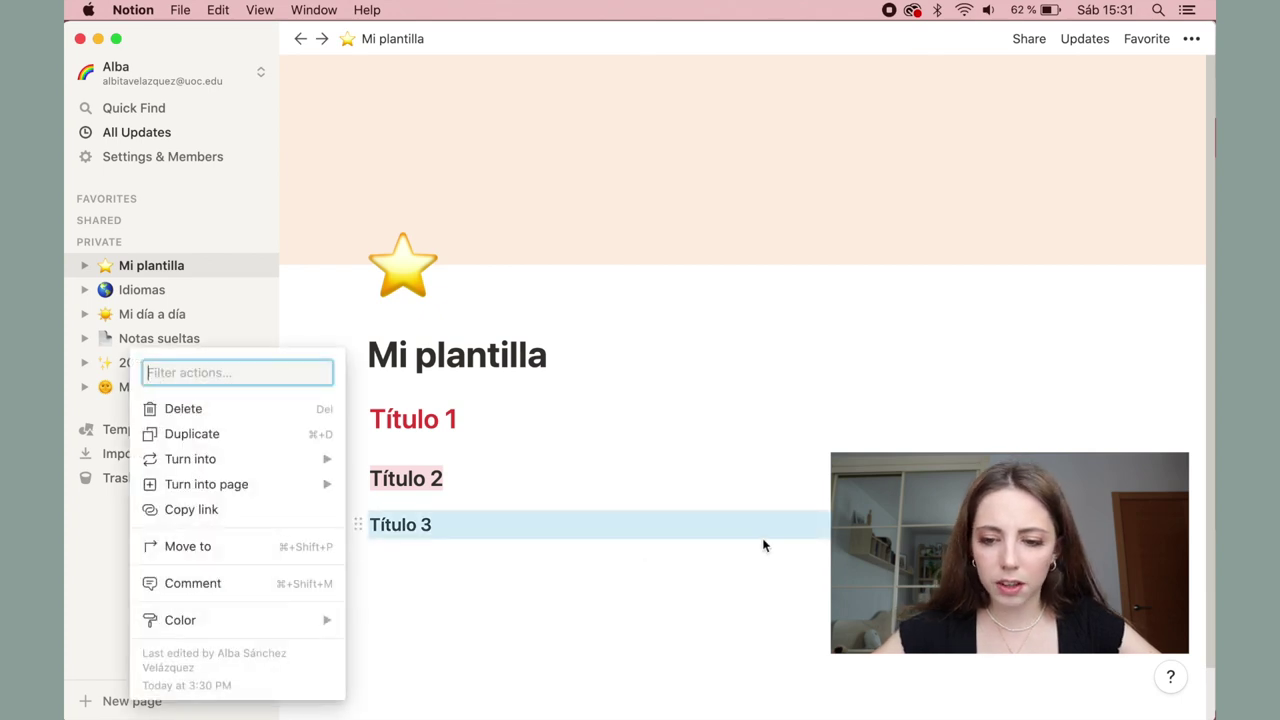
mouse_move(180, 620)
scroll(423, 650, "down", 3)
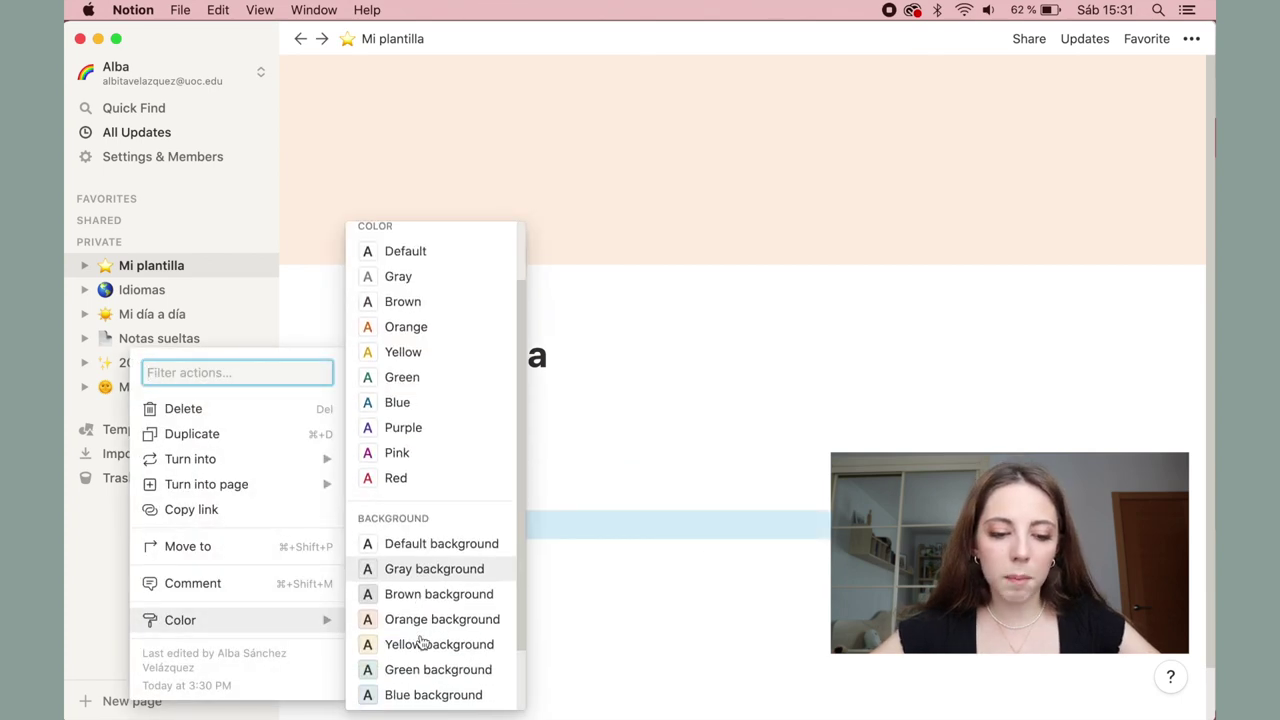
left_click(410, 692)
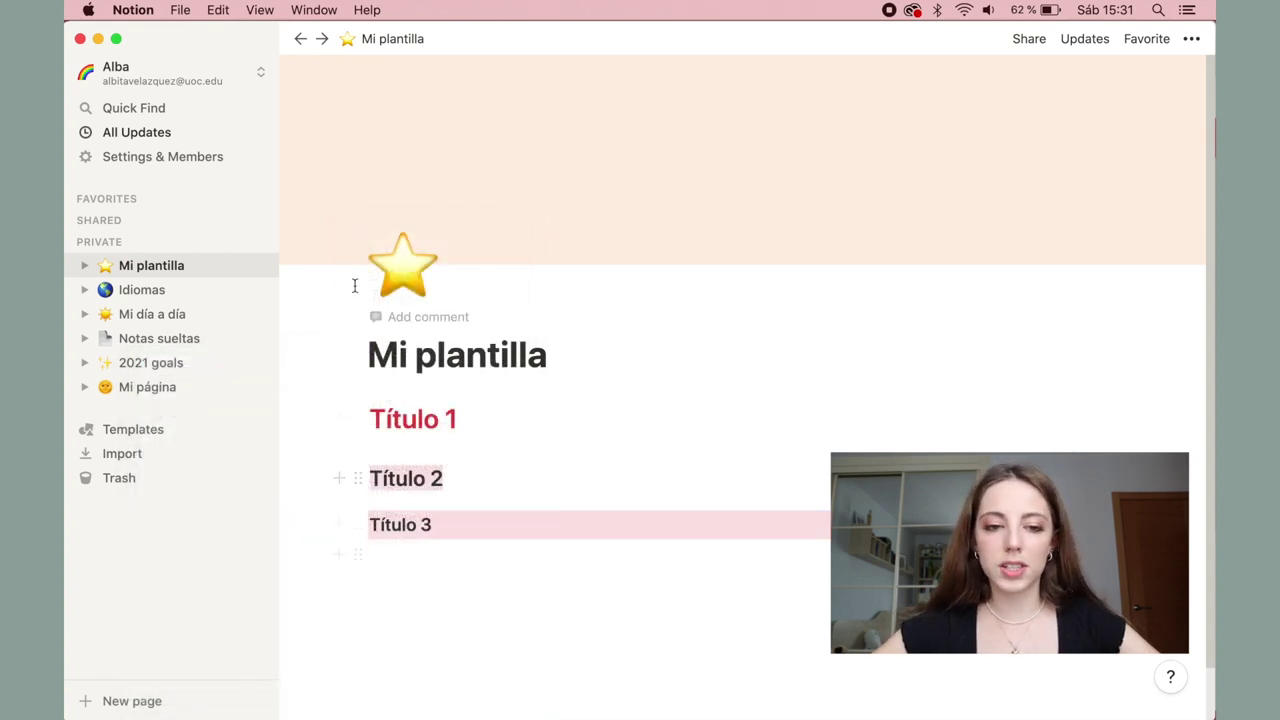
Write a plain text line of filler, "Hollahdjidnòqfbdjephfi4e`fpidc`lsqi", below the "Título 3" heading
key("Return")
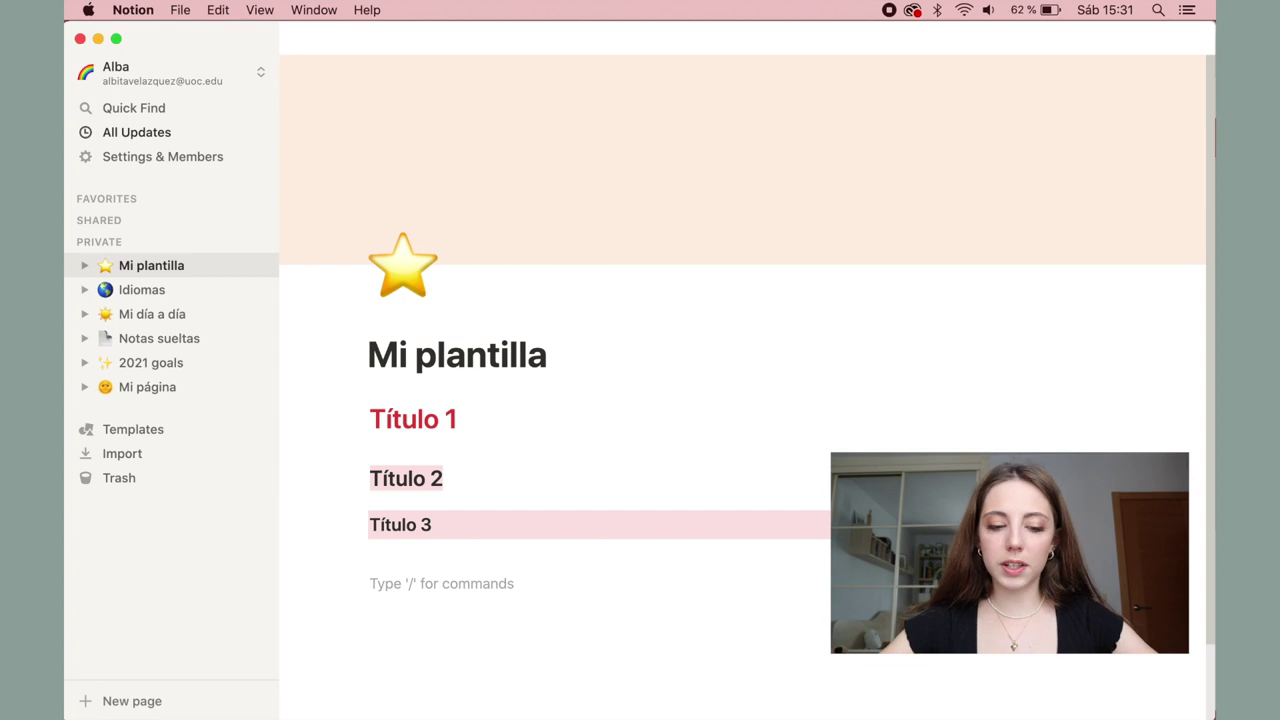
type("Hollahdji")
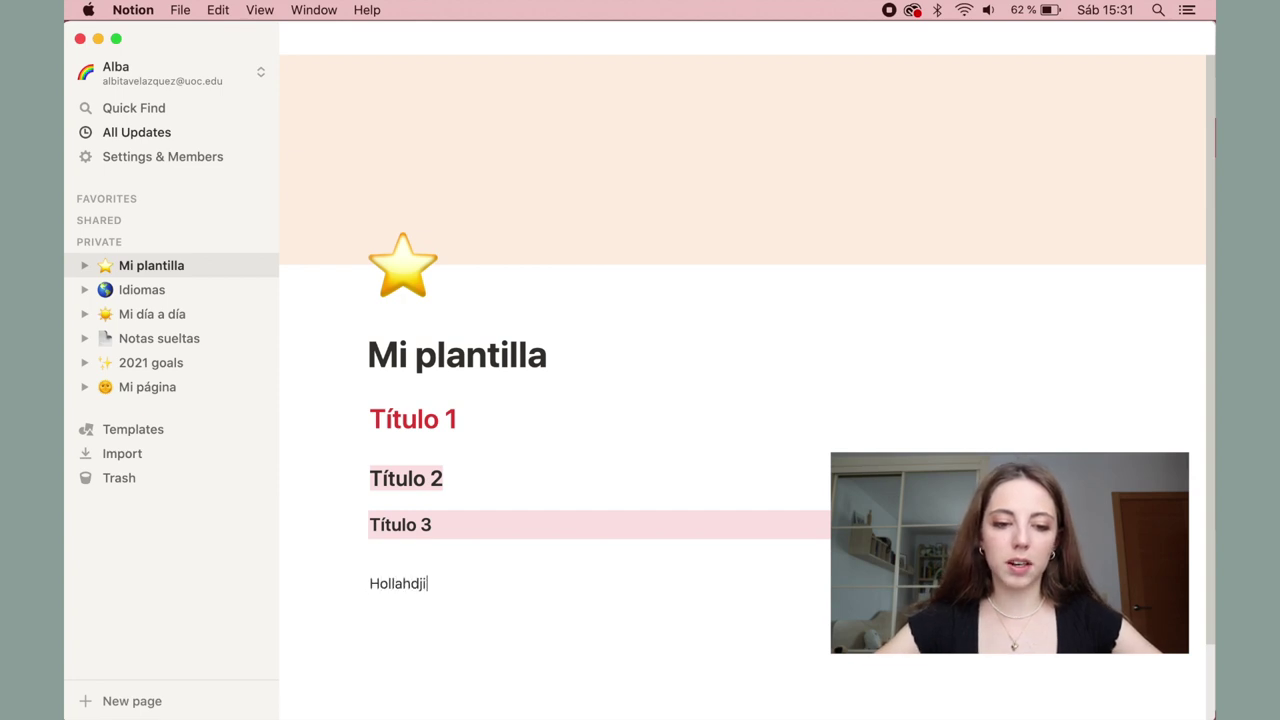
type("dnòqfbdjephfi4e`fpidc`lsgi")
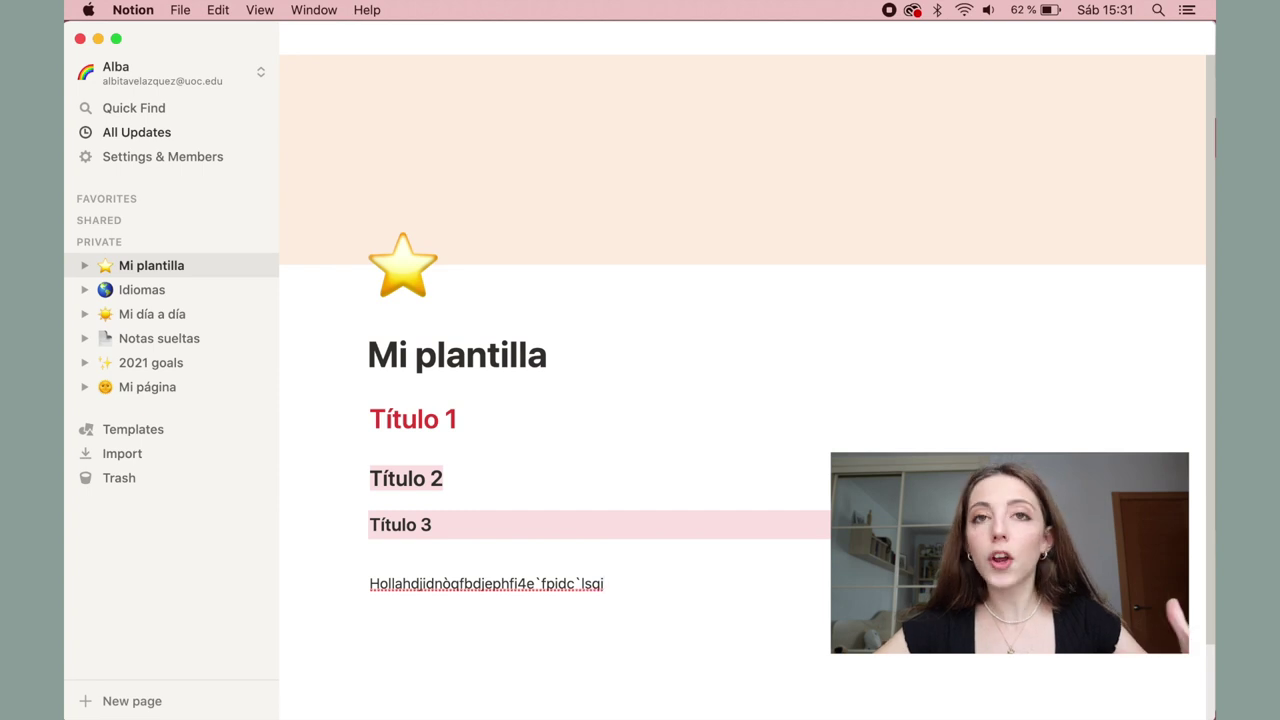
Add a bulleted list with the single item "List 1" below the filler text
key("Return")
type("/bul")
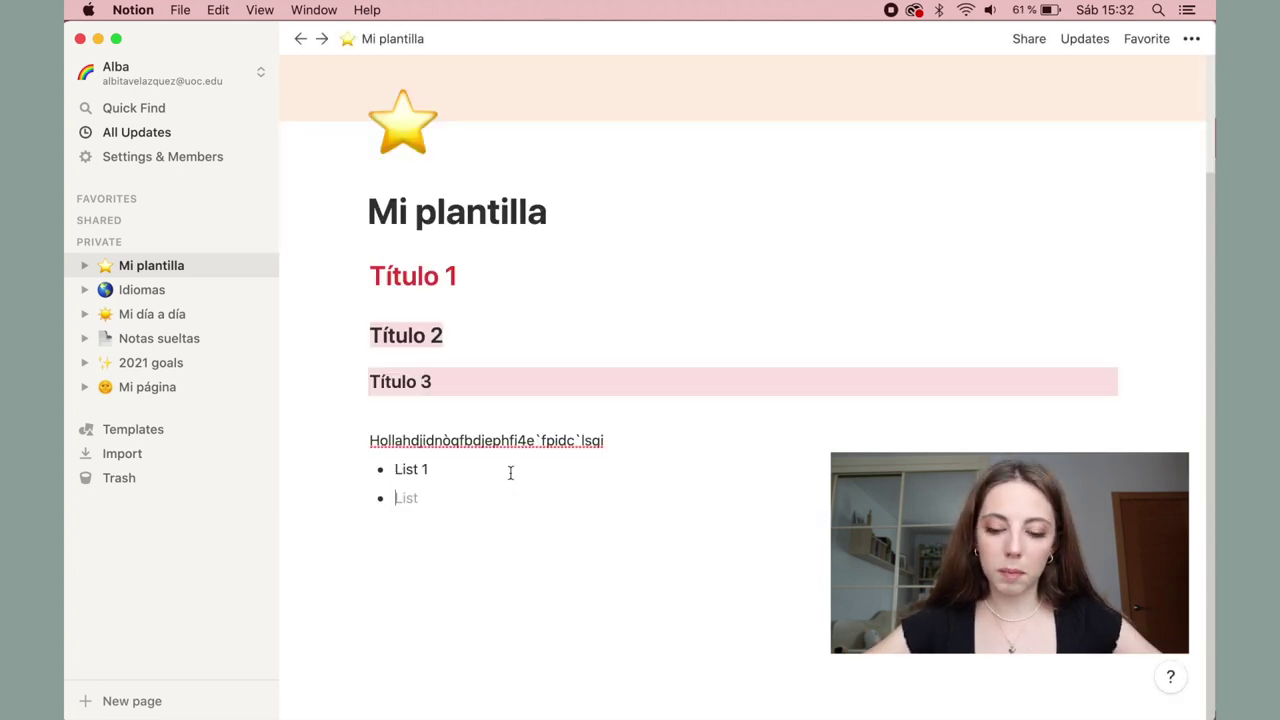
key("Return")
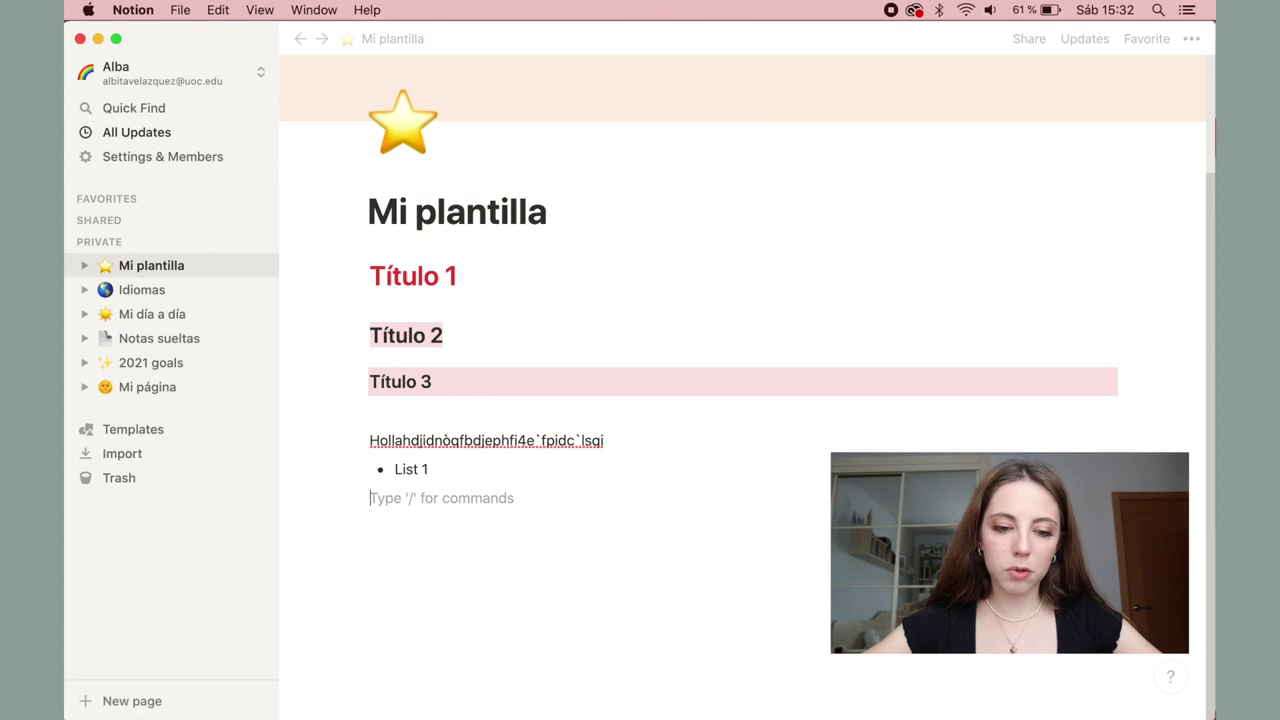
Insert a to-do item "Hola" below the bulleted list and try its checkbox, leaving it ticked
type("/to")
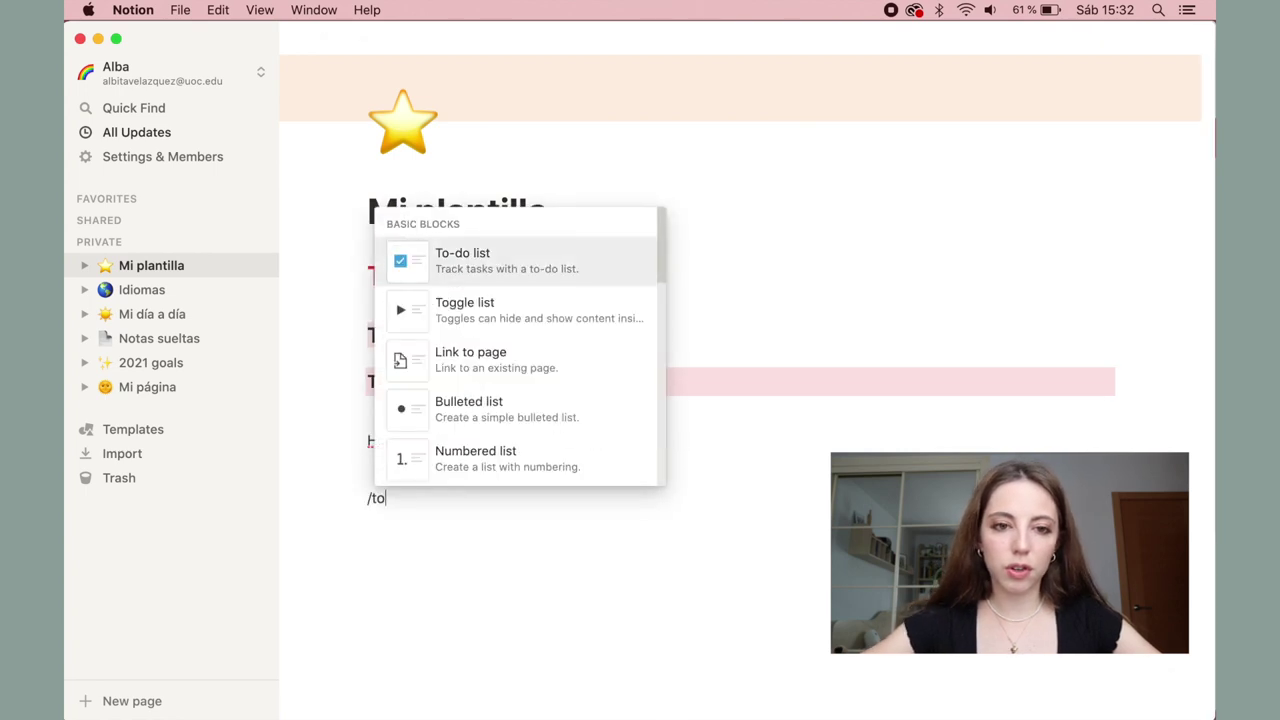
left_click(531, 263)
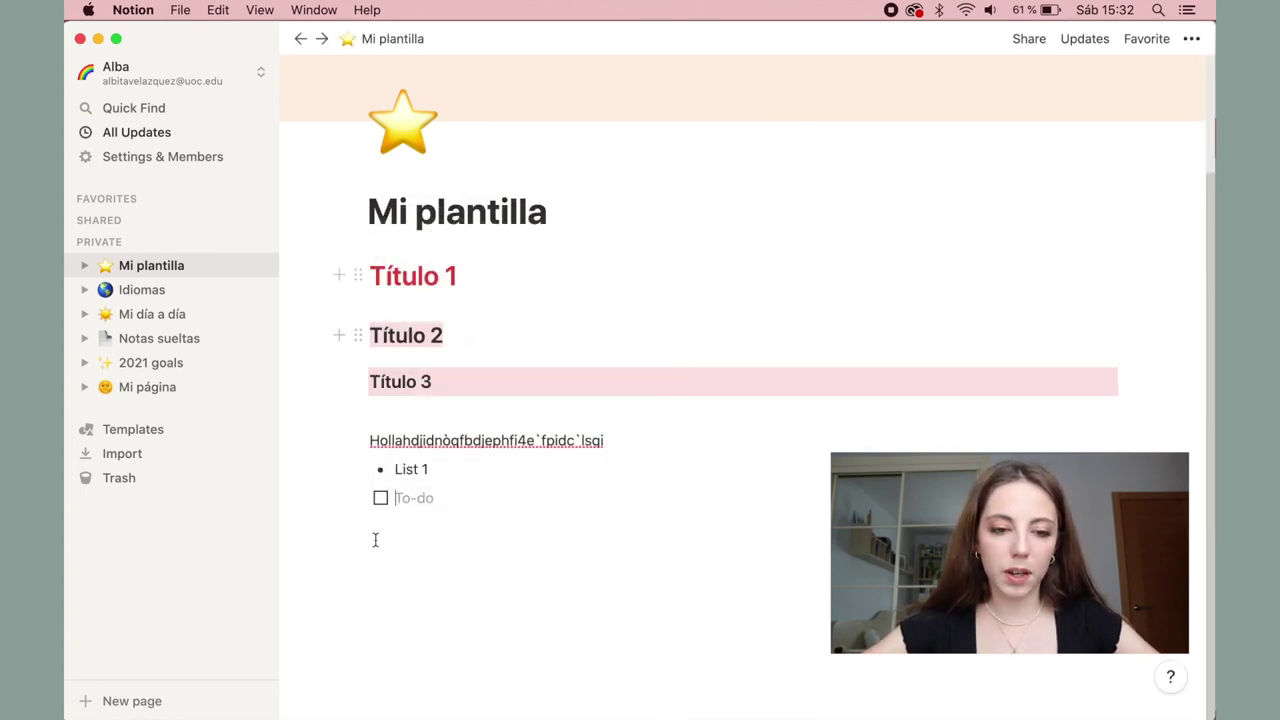
type("Hola")
left_click(380, 498)
left_click(380, 498)
left_click(380, 498)
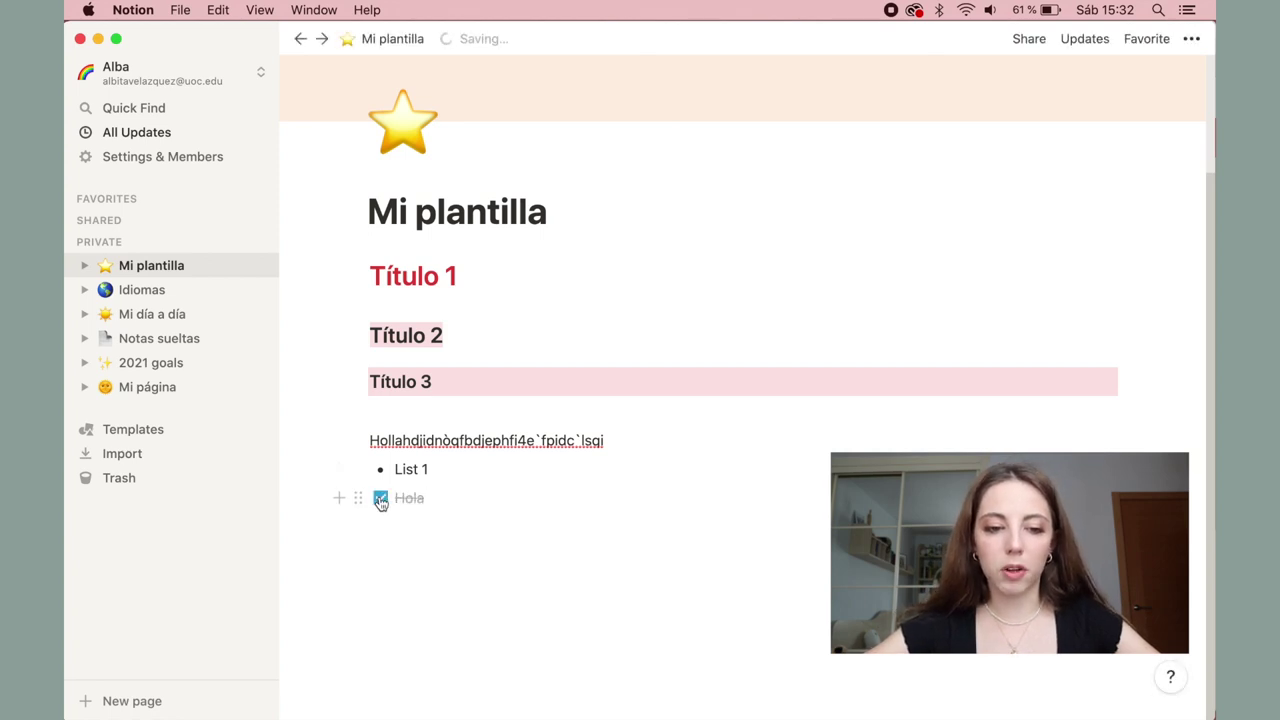
key("Return")
key("Return")
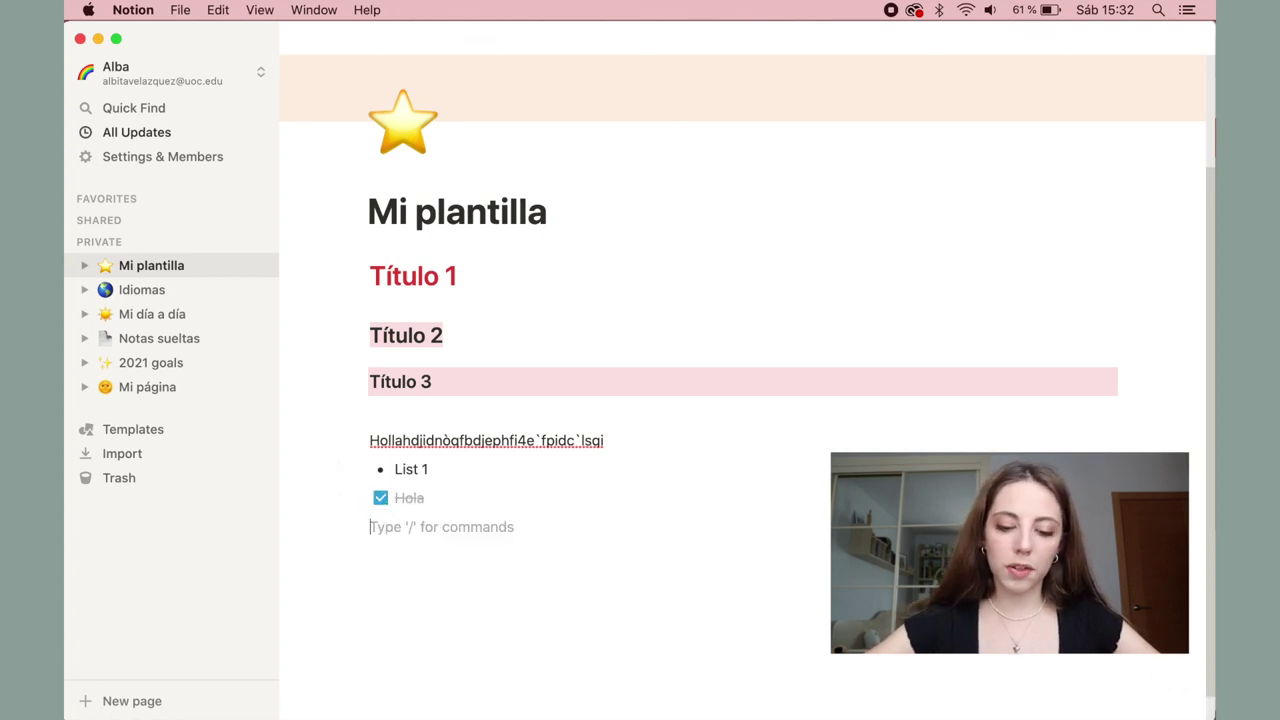
Insert a toggle list titled "Hola" below the to-do item, with the plain text "Hola 2" nested inside it
type("/to")
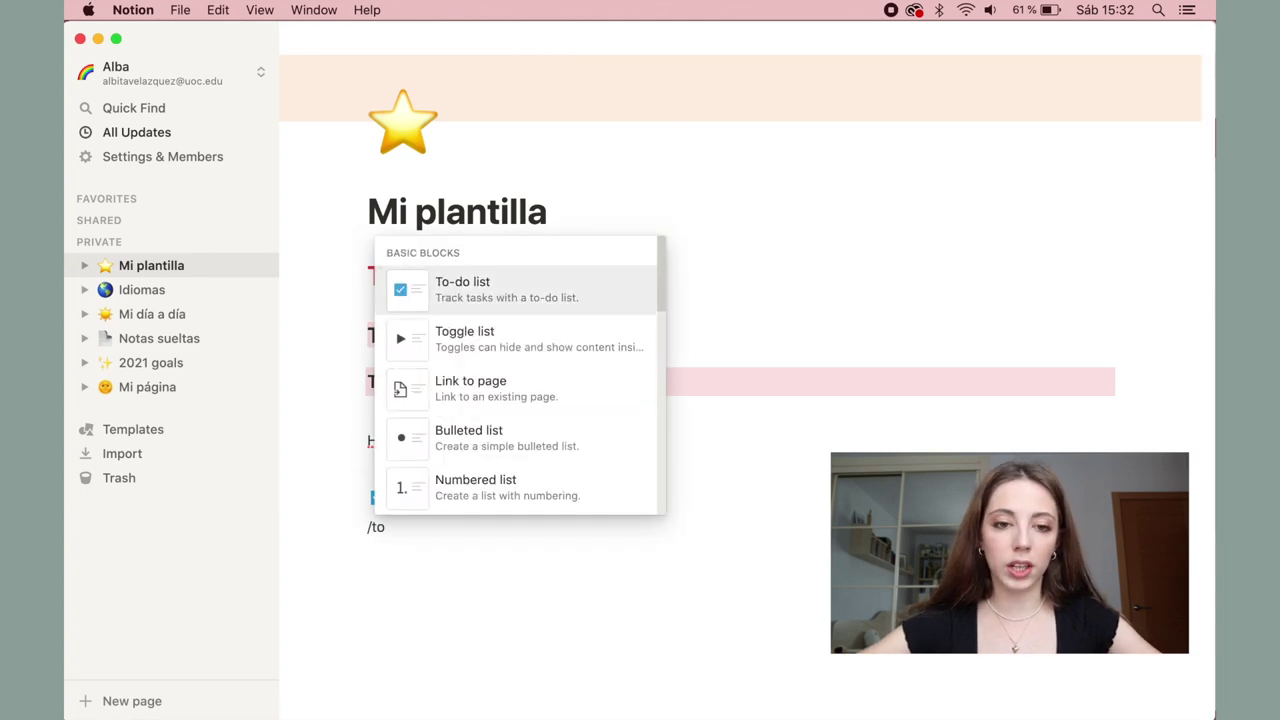
left_click(586, 334)
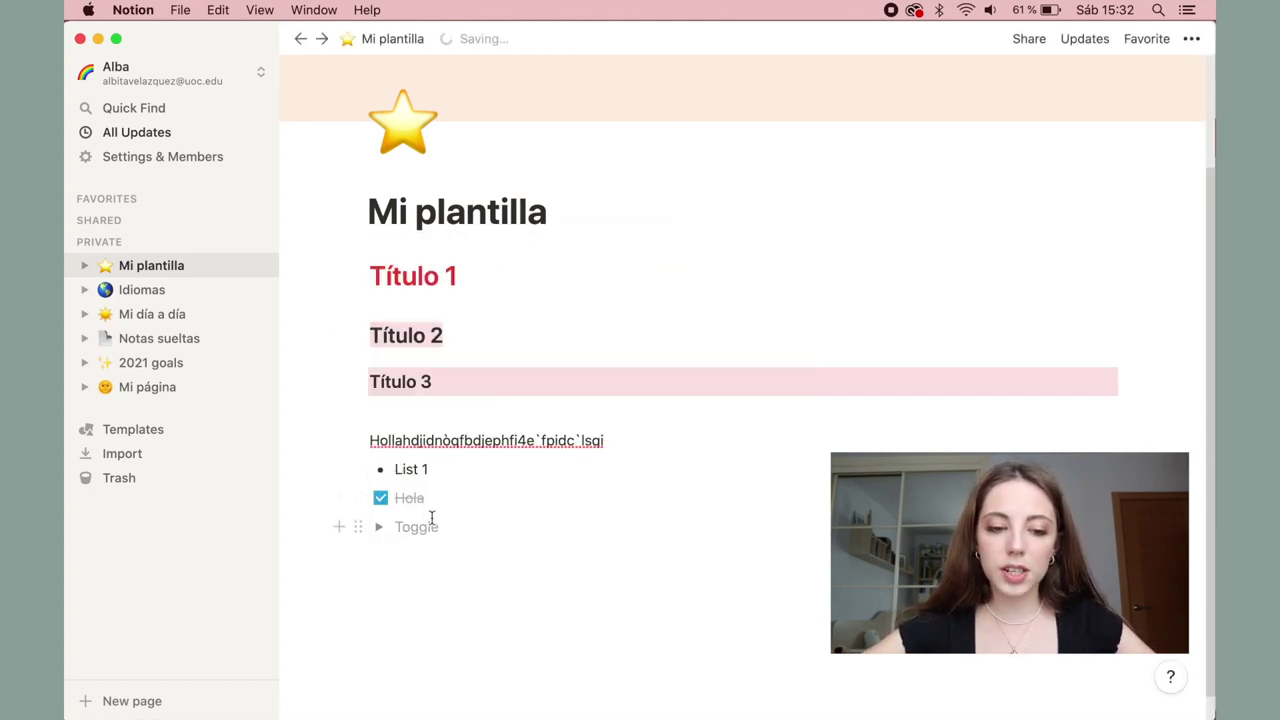
type("Hola")
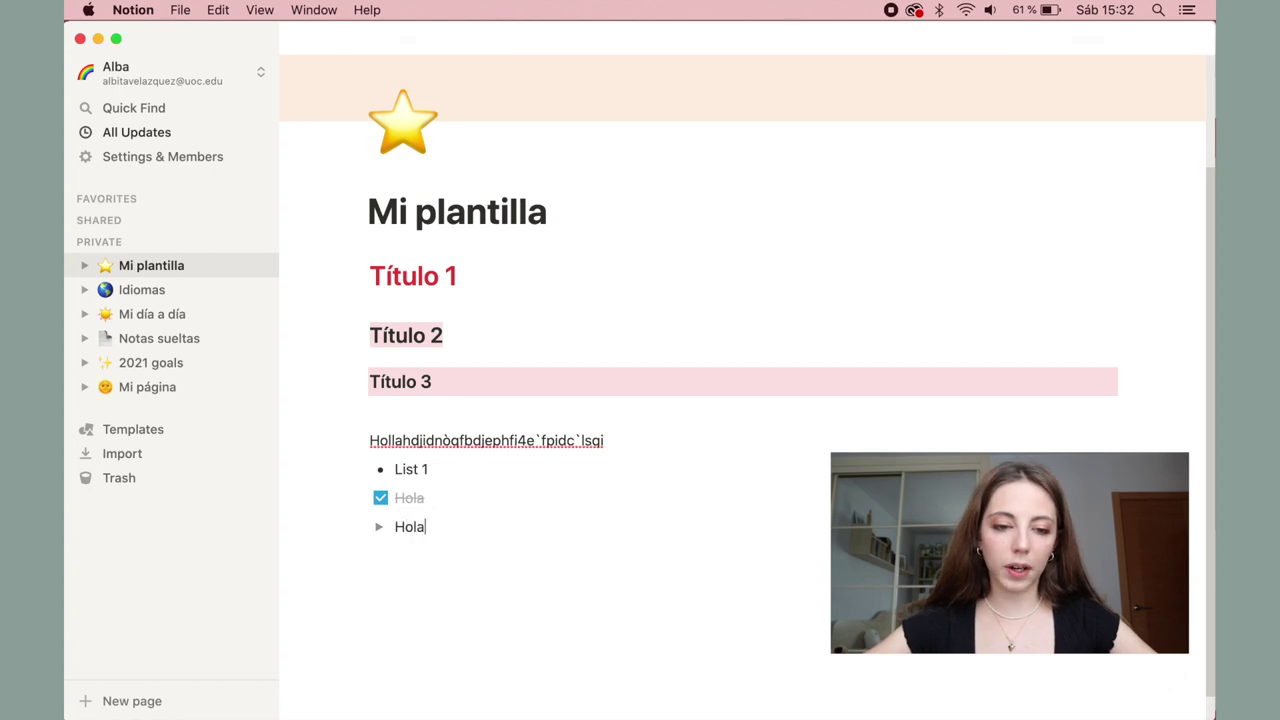
key("Return")
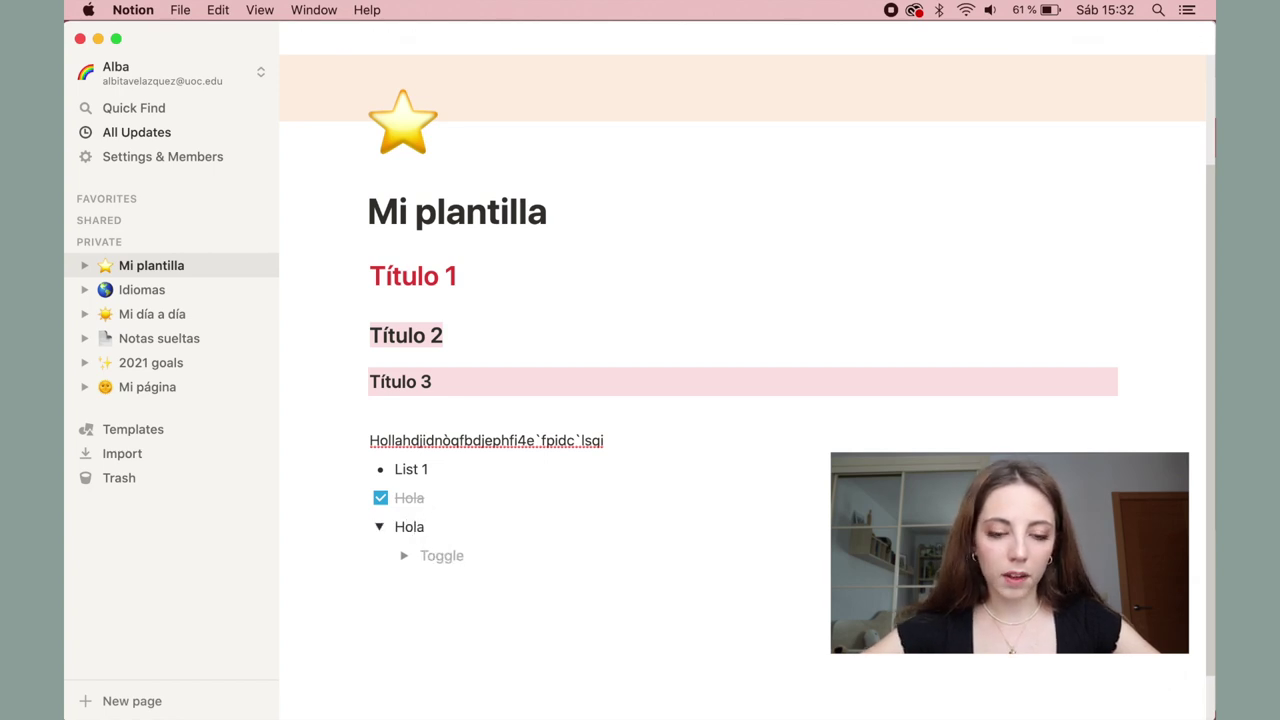
key("BackSpace")
key("BackSpace")
key("Return")
type("Hola 2")
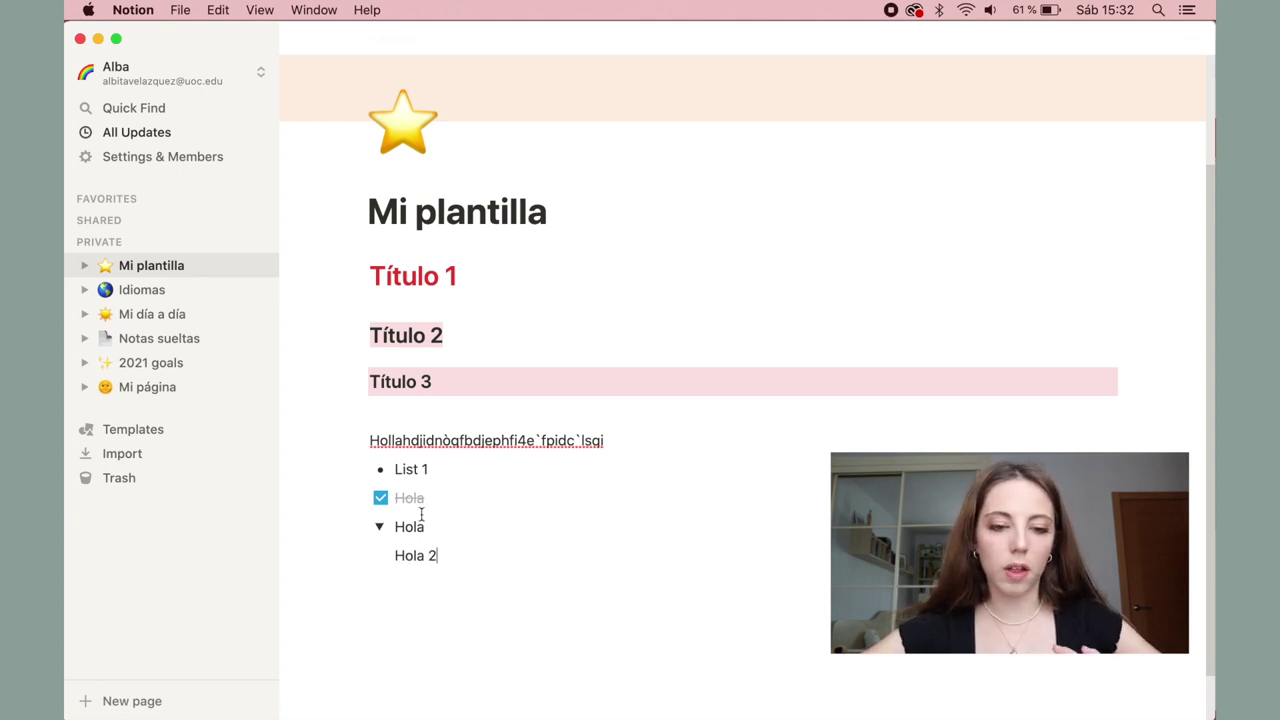
Collapse and expand the "Hola" toggle a few times, leaving it collapsed
left_click(383, 527)
left_click(383, 527)
left_click(383, 527)
left_click(383, 527)
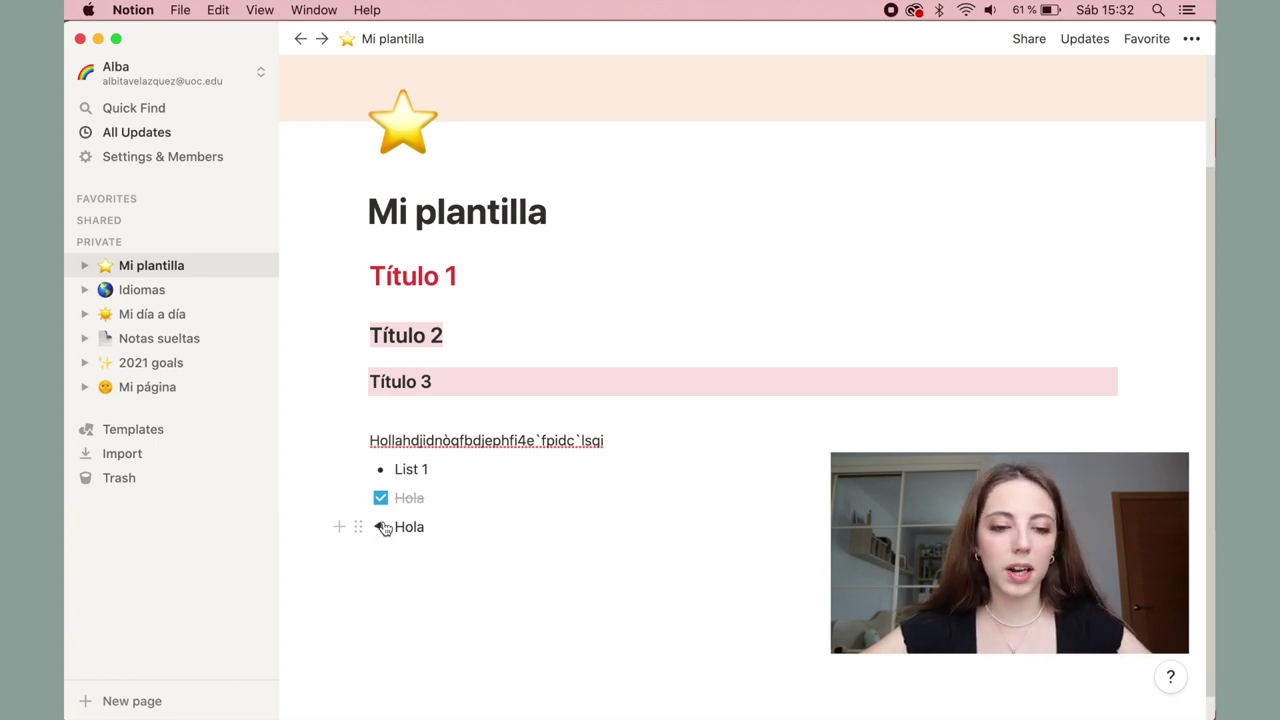
Add a numbered list with "Uno" and "Dos" below the toggle, followed by a quote block reading "Hola que tal"
key("Return")
type("/")
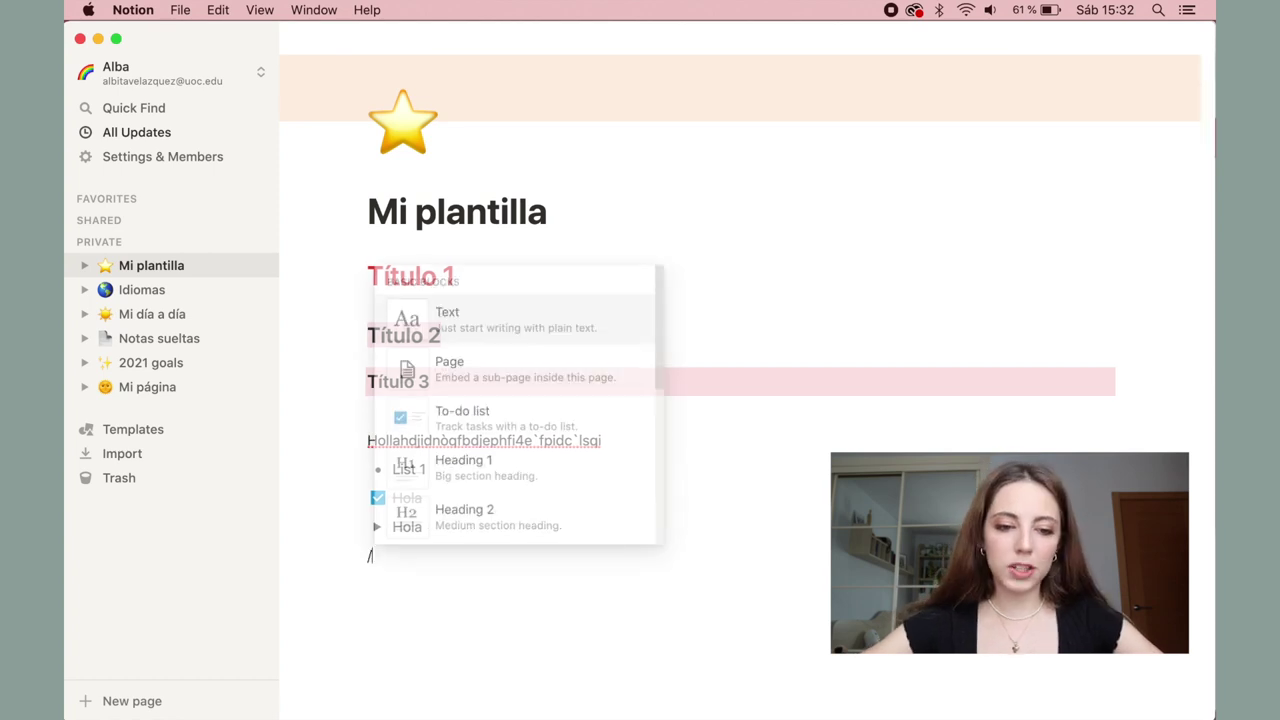
scroll(506, 409, "down", 5)
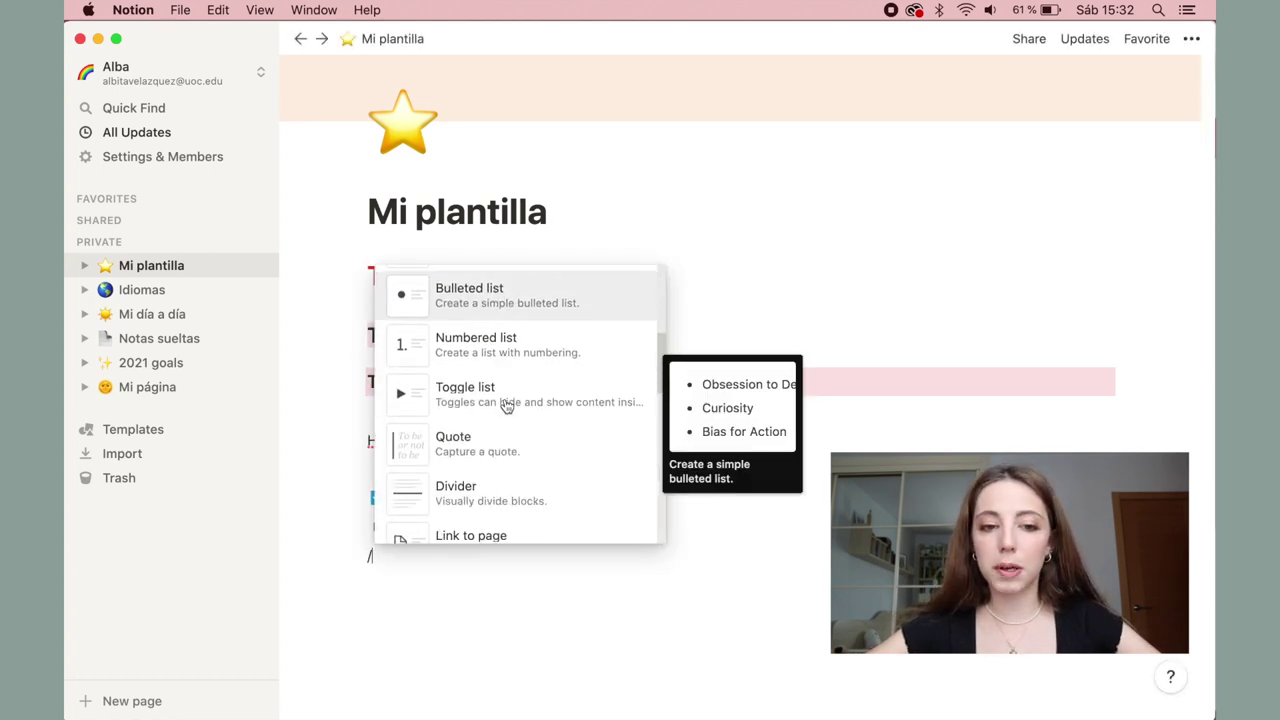
scroll(510, 400, "down", 2)
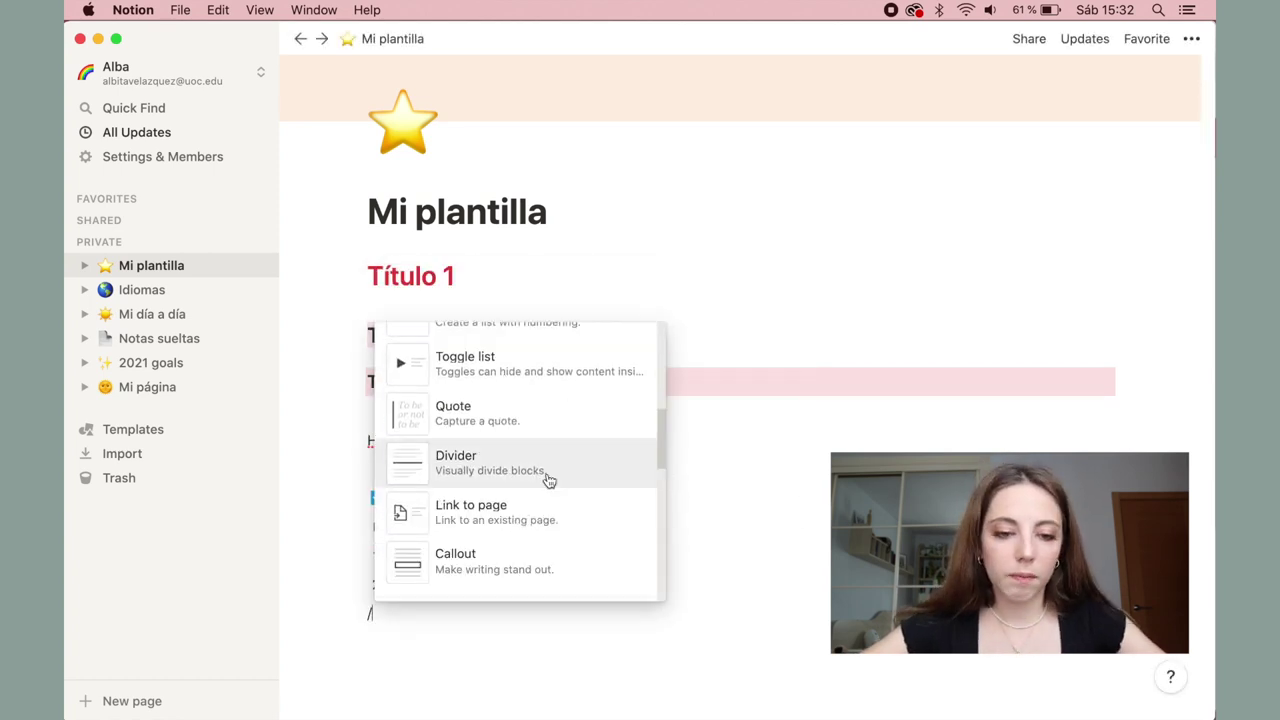
left_click(503, 415)
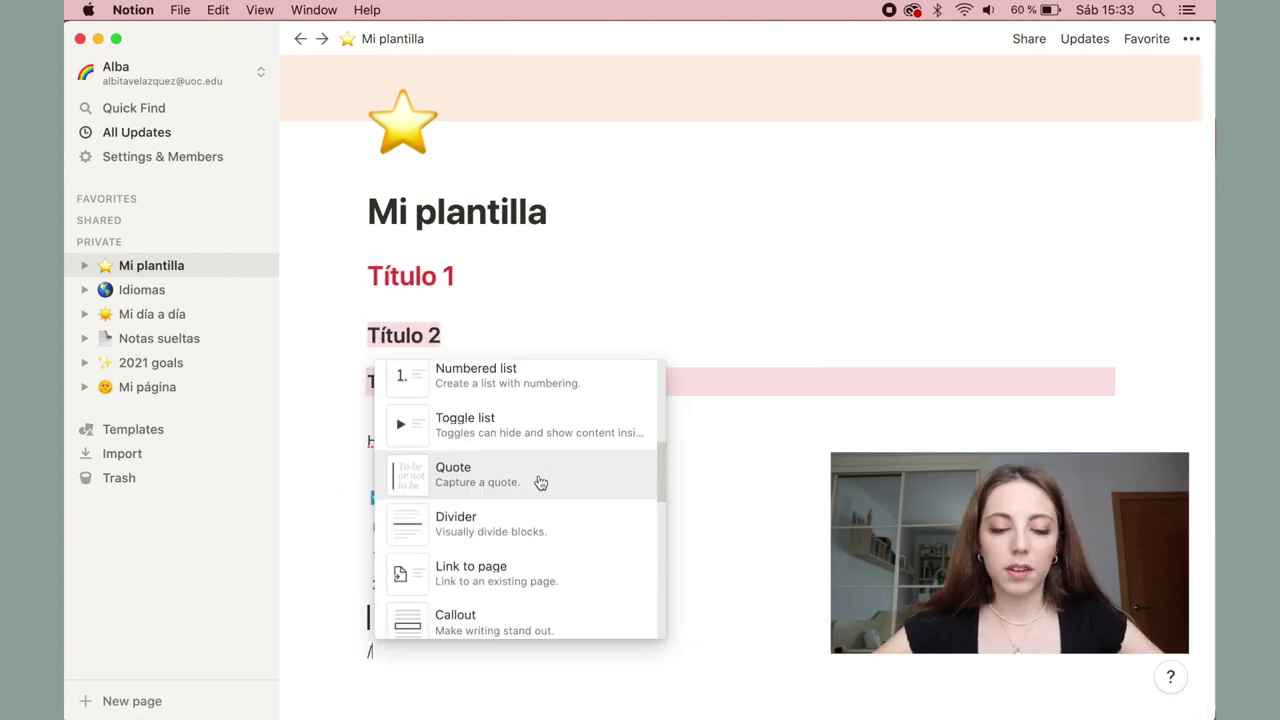
Insert a divider below the quote block and try moving it further up the page
scroll(530, 480, "down", 2)
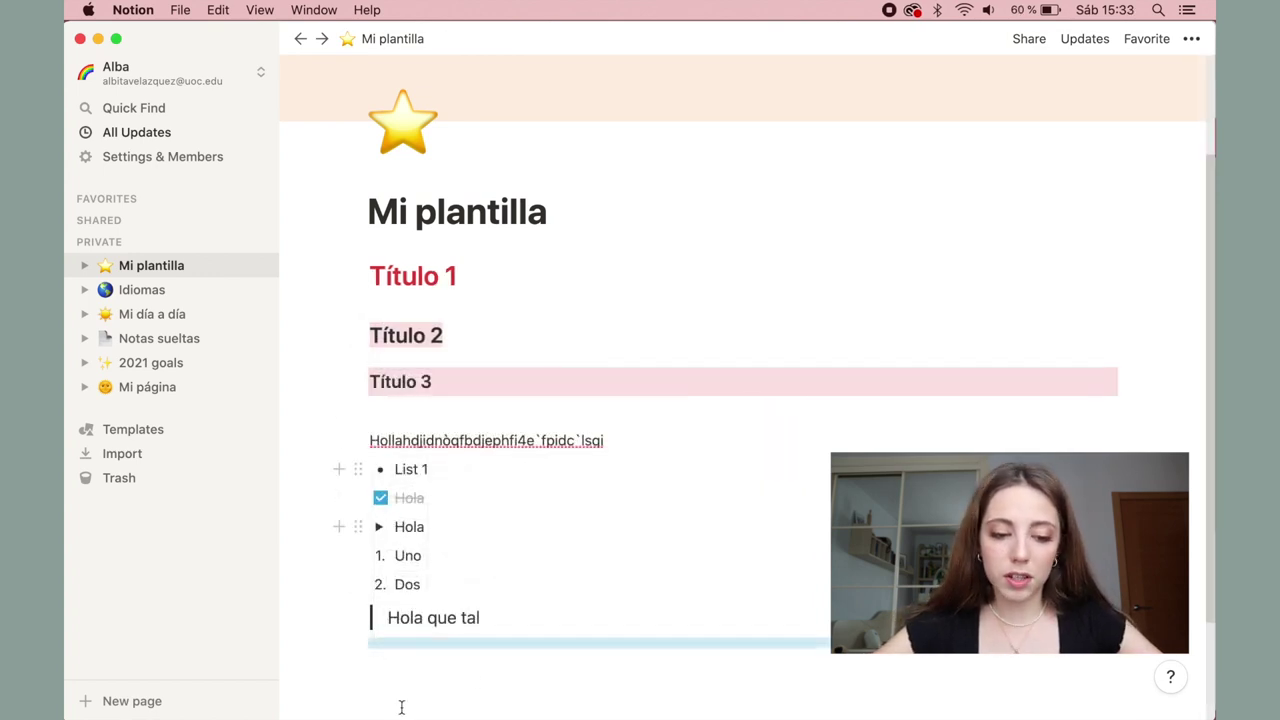
left_click(416, 678)
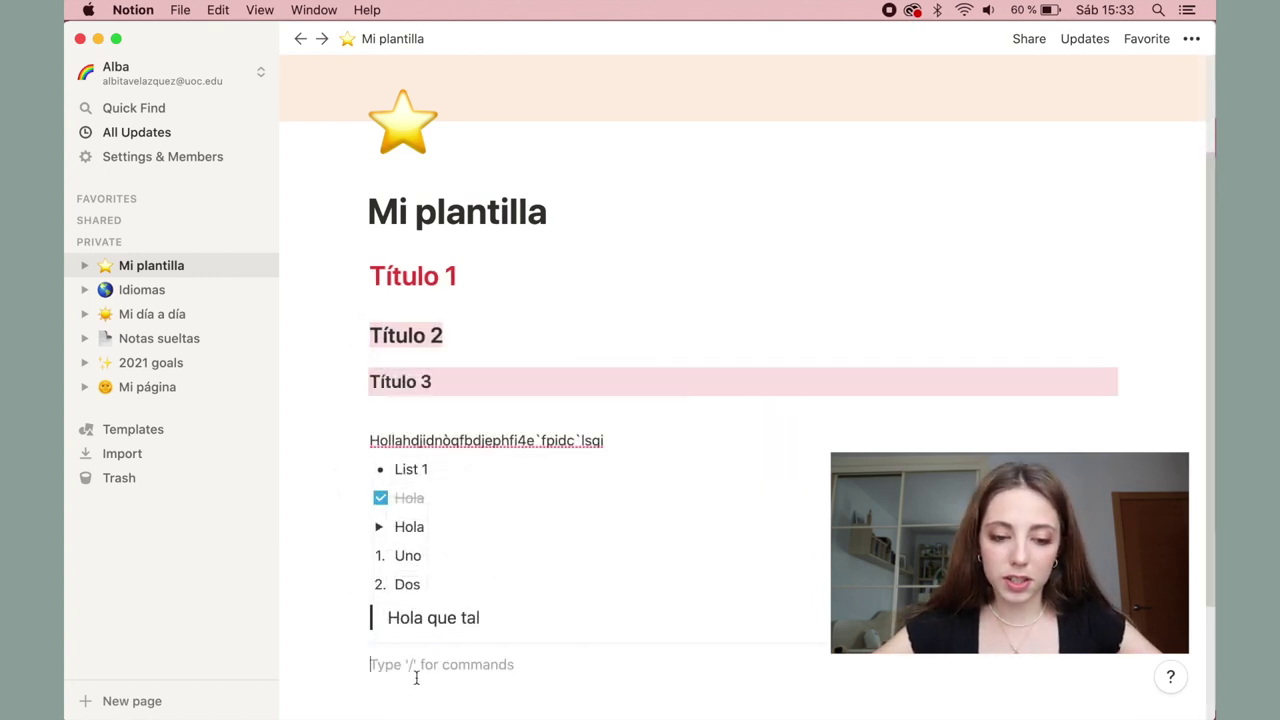
left_click_drag(359, 643, 394, 526)
Insert a link to the existing page "Mi día a día" below the divider
scroll(371, 634, "down", 3)
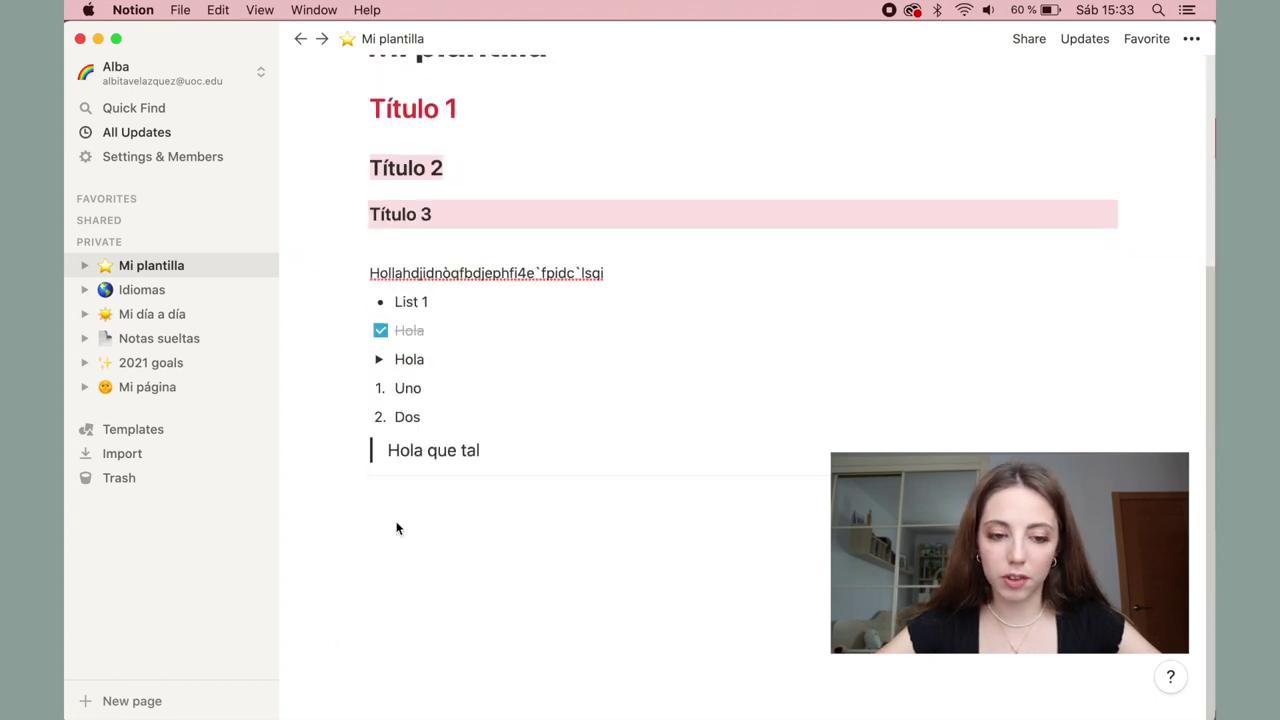
left_click(394, 500)
type("/")
left_click(475, 358)
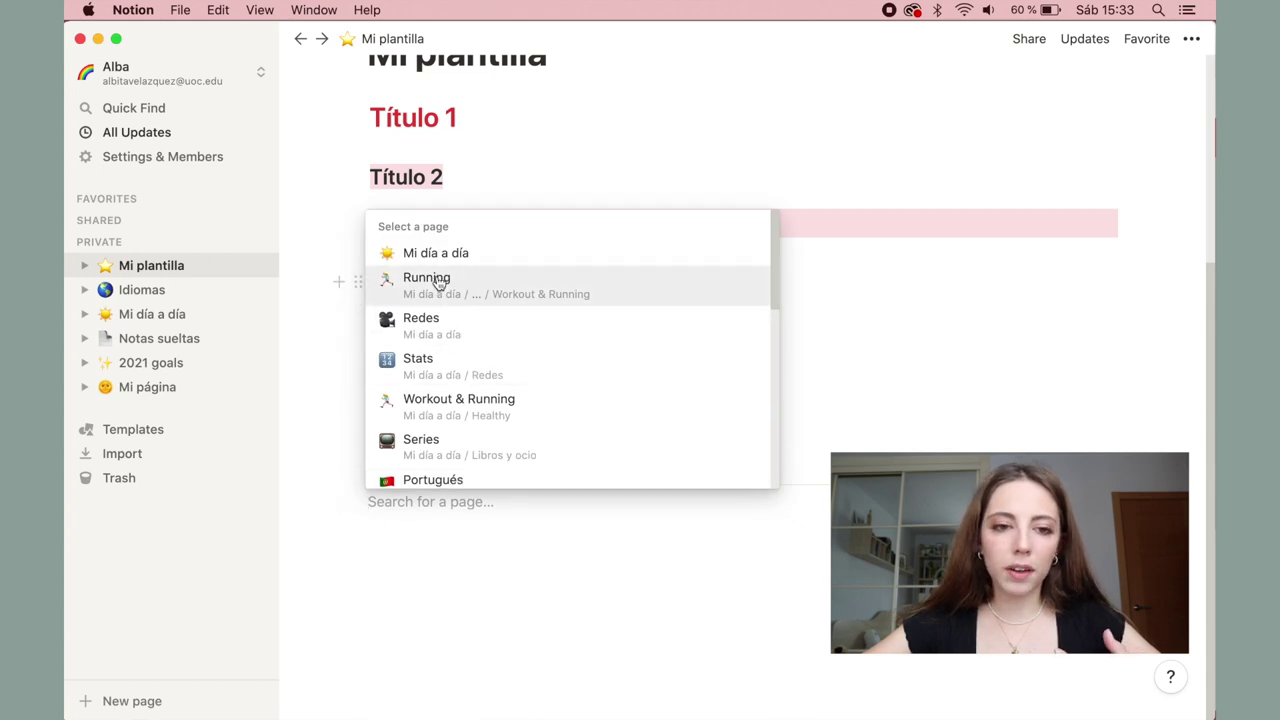
left_click(435, 253)
Insert a callout reading "Hola que tal" below the page link, with a ‼️ icon and a light pink background
type("/")
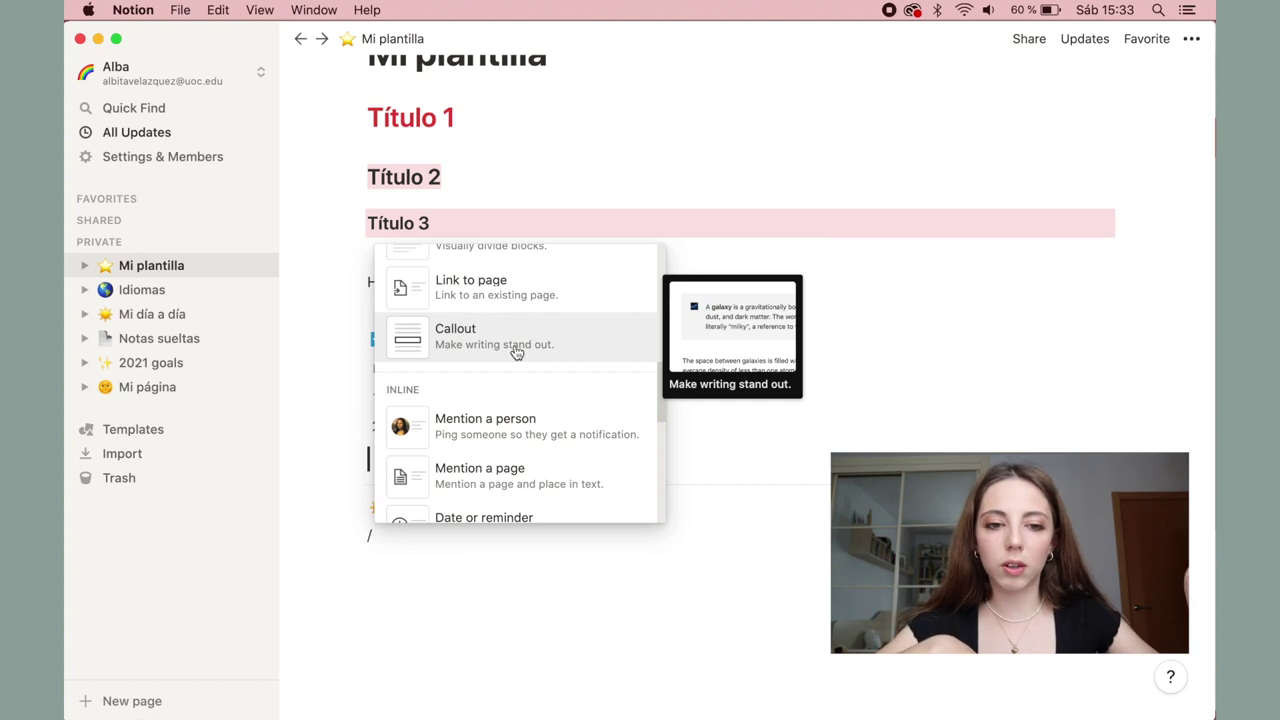
left_click(517, 352)
type("Hola que tal")
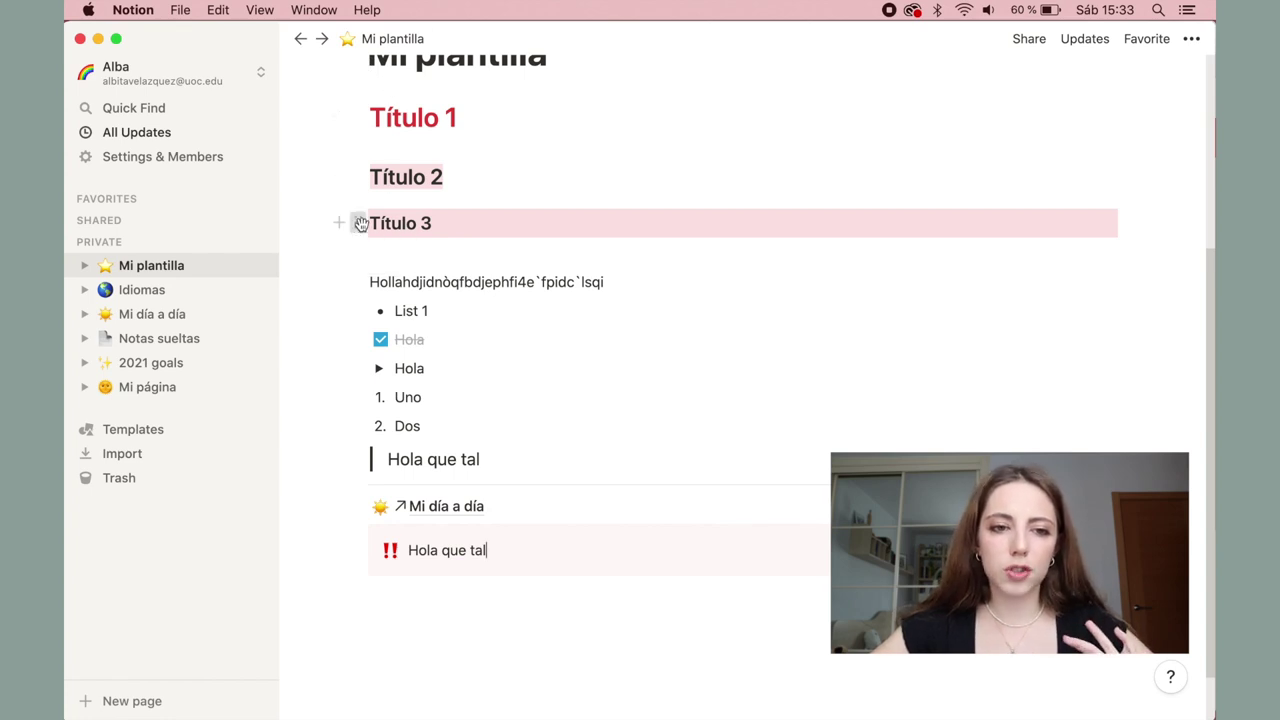
Move the "Título 3" heading beside "Título 2" so the two headings form two columns
left_click_drag(361, 223, 1160, 193)
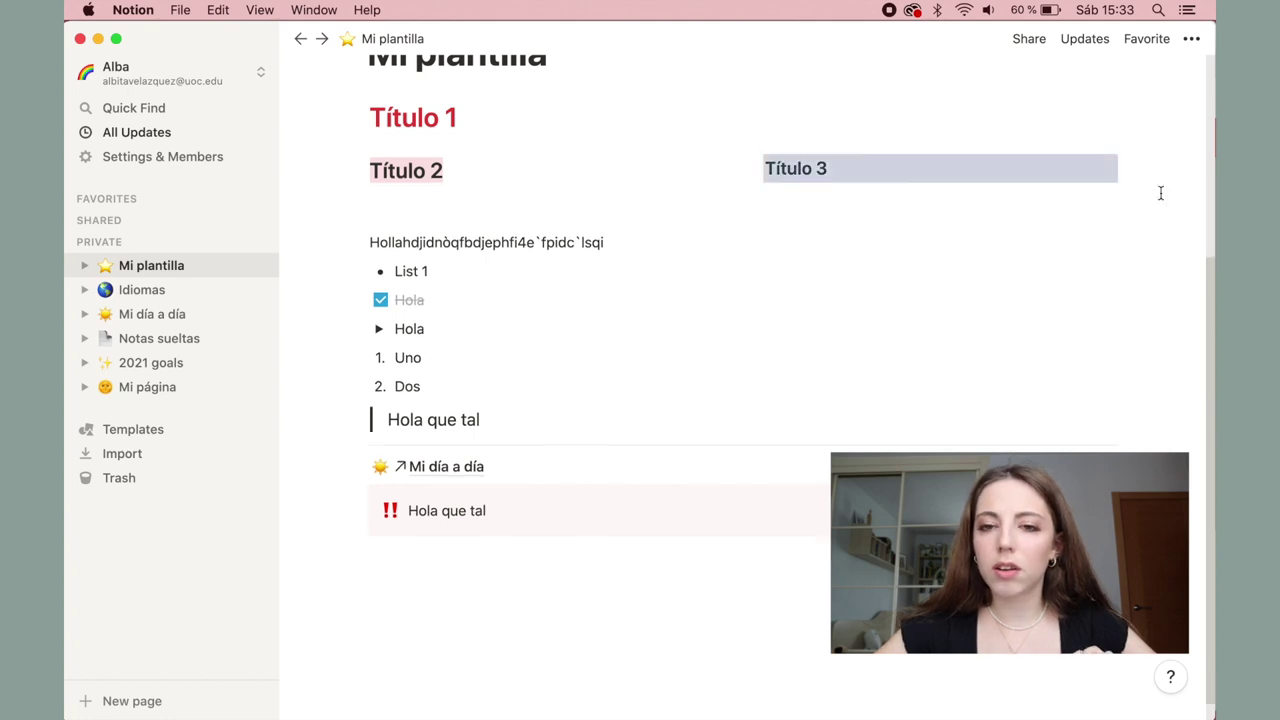
Move the "Título 1" heading beside "Título 2" so the three headings form three columns
left_click(1004, 250)
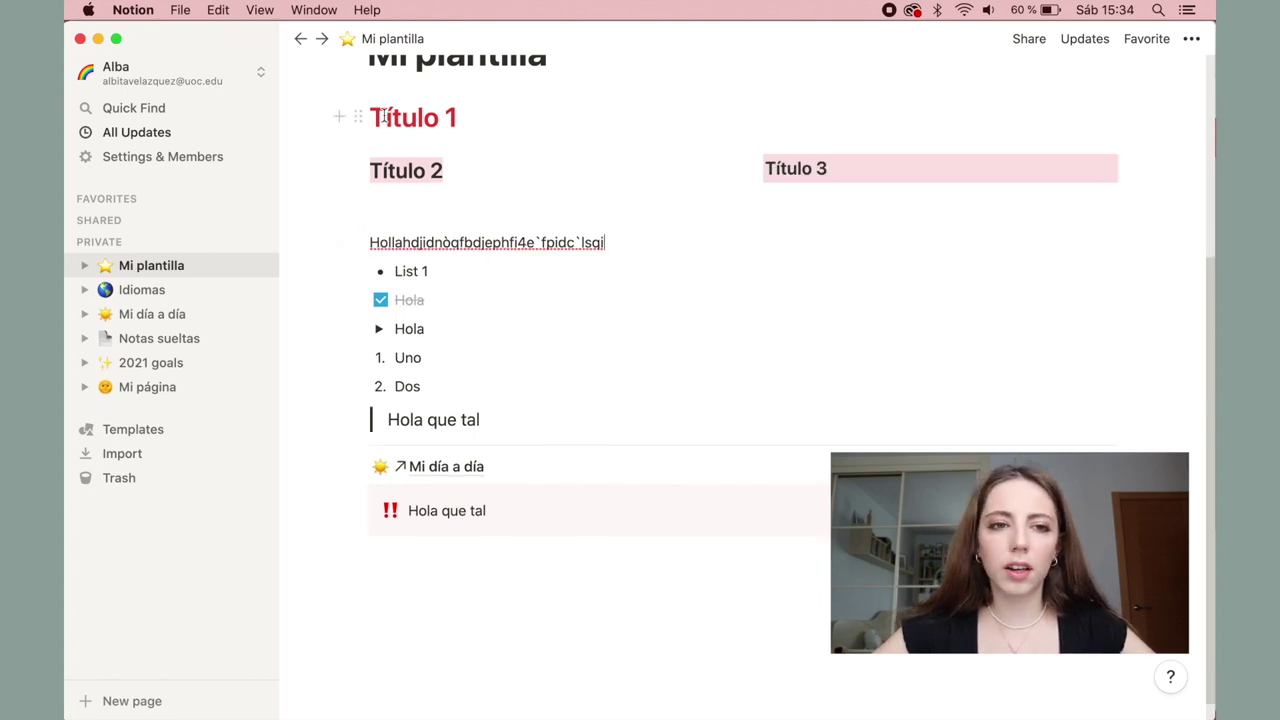
left_click_drag(360, 117, 346, 174)
left_click(660, 192)
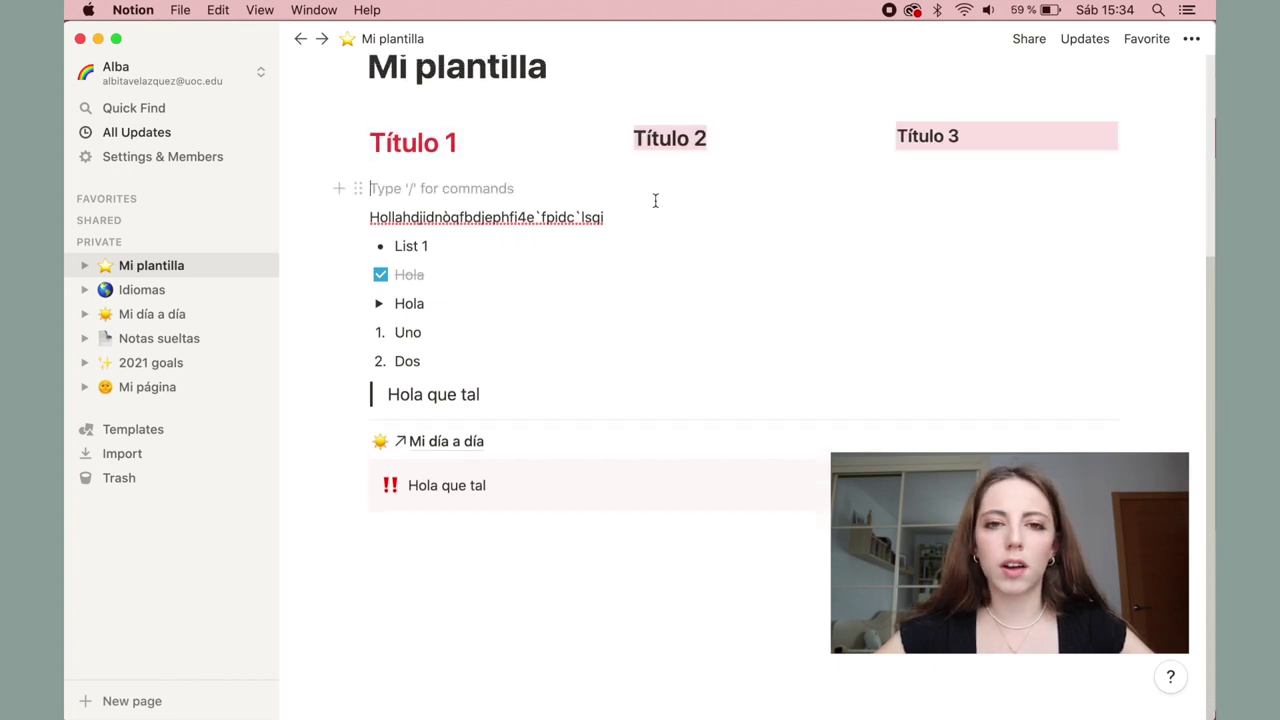
Place the plain text paragraph under "Título 1", the "List 1" bullet under "Título 2" and the checked "Hola" to-do under "Título 3"
left_click_drag(356, 217, 368, 160)
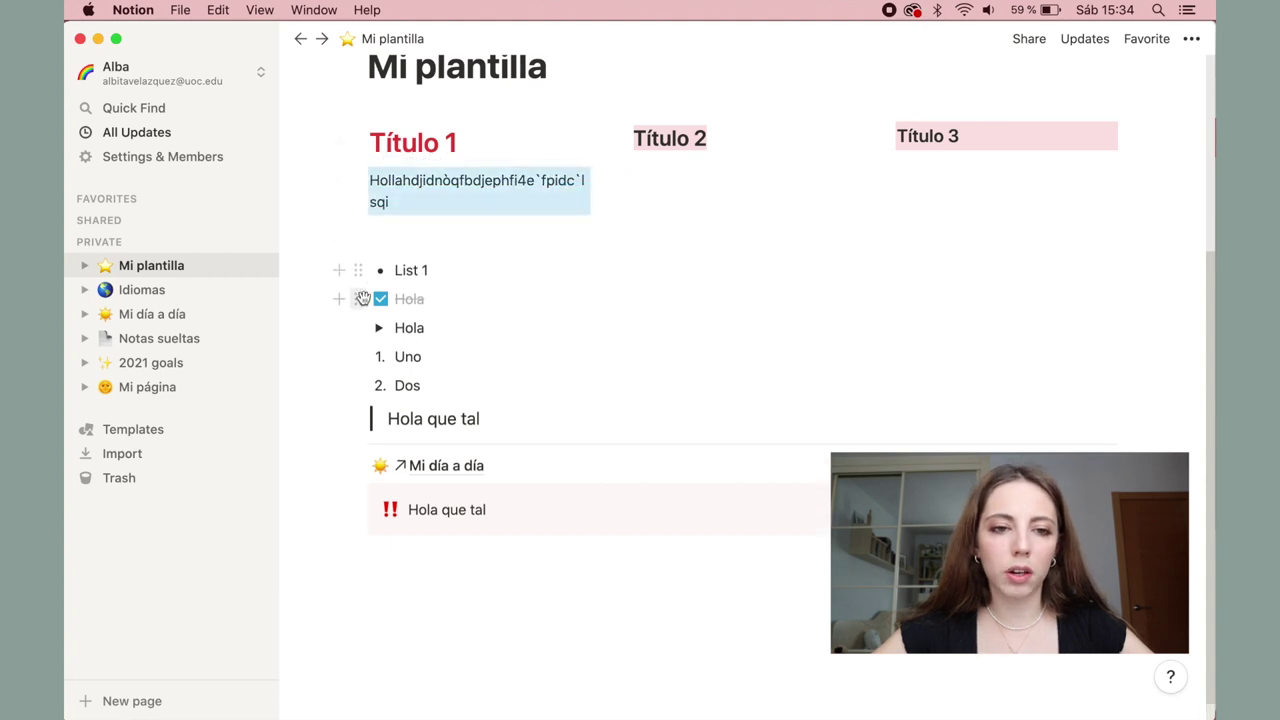
left_click_drag(357, 272, 662, 163)
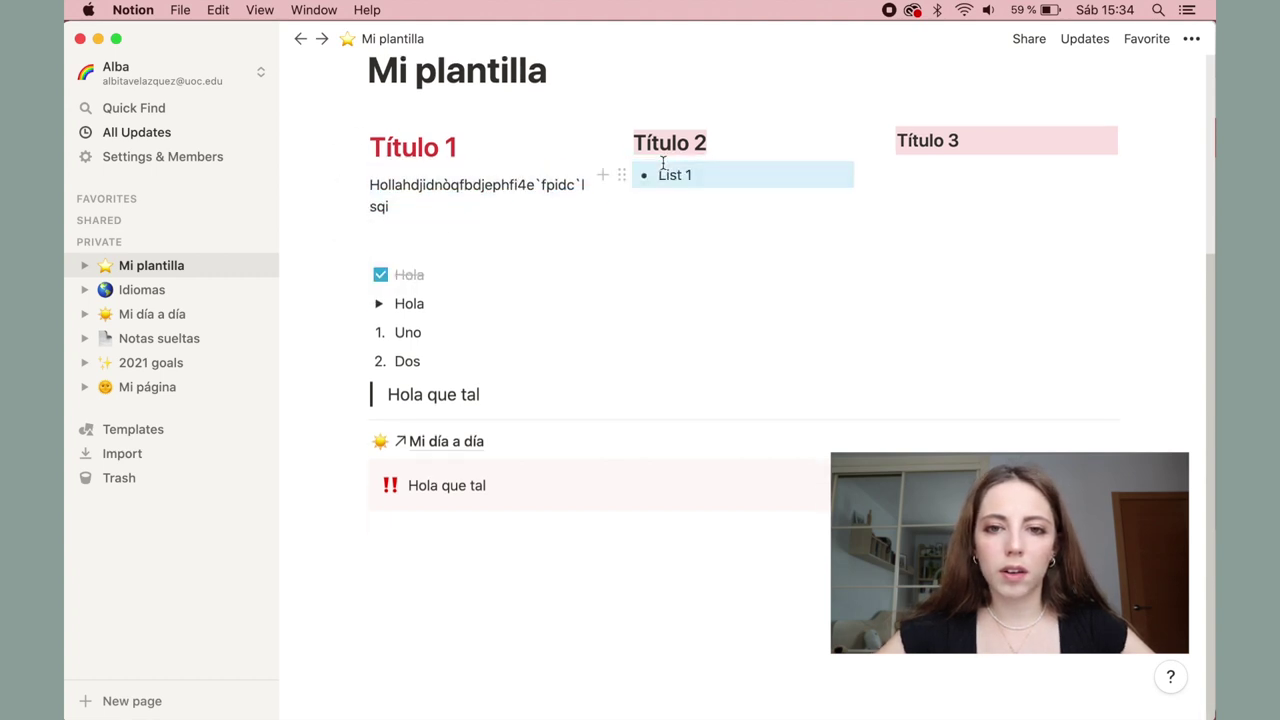
left_click_drag(357, 274, 922, 167)
left_click(783, 246)
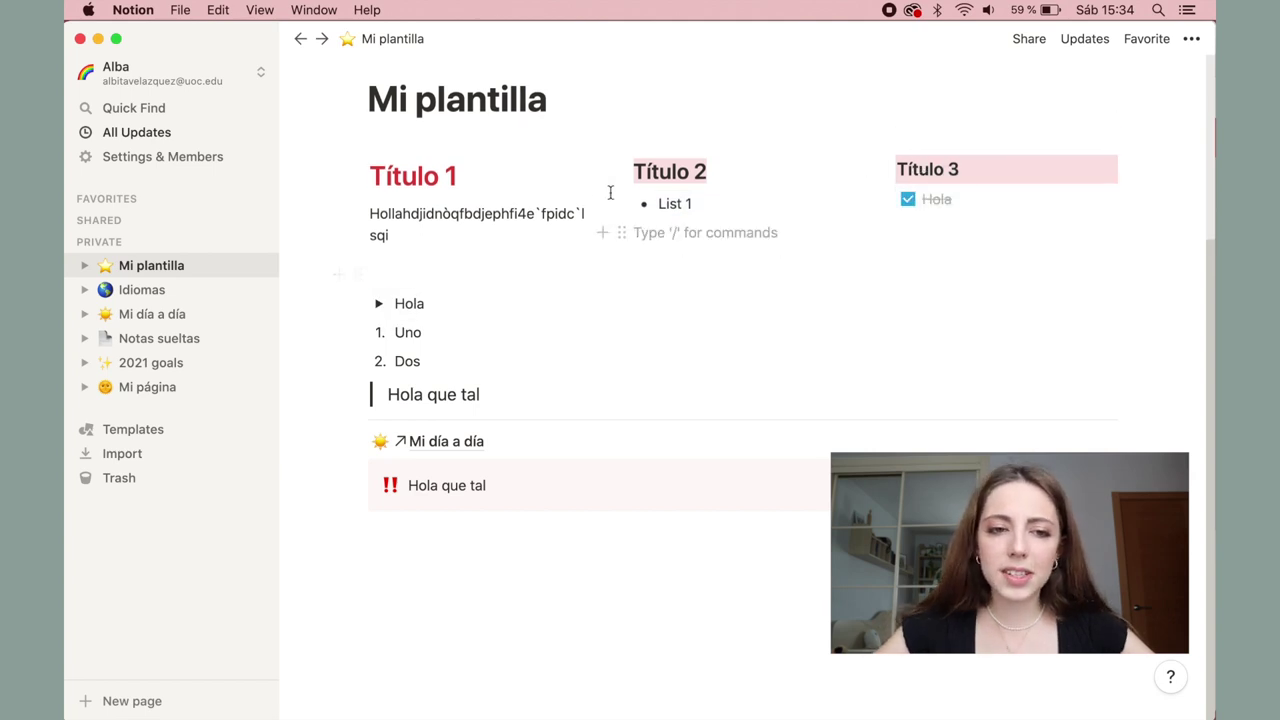
Move the plain text paragraph out of the "Título 1" column to a full-width line below the columns
mouse_move(362, 215)
left_mouse_down()
mouse_move(366, 249)
mouse_move(367, 217)
left_mouse_up()
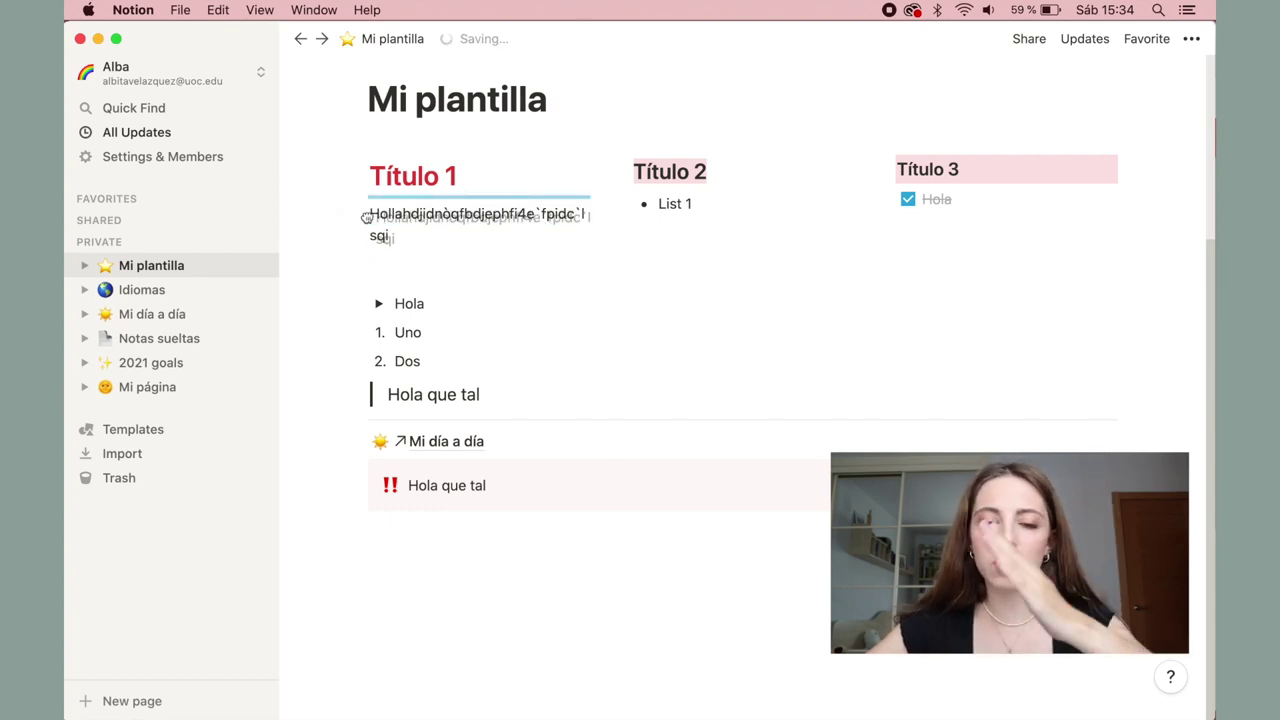
left_click_drag(367, 217, 383, 270)
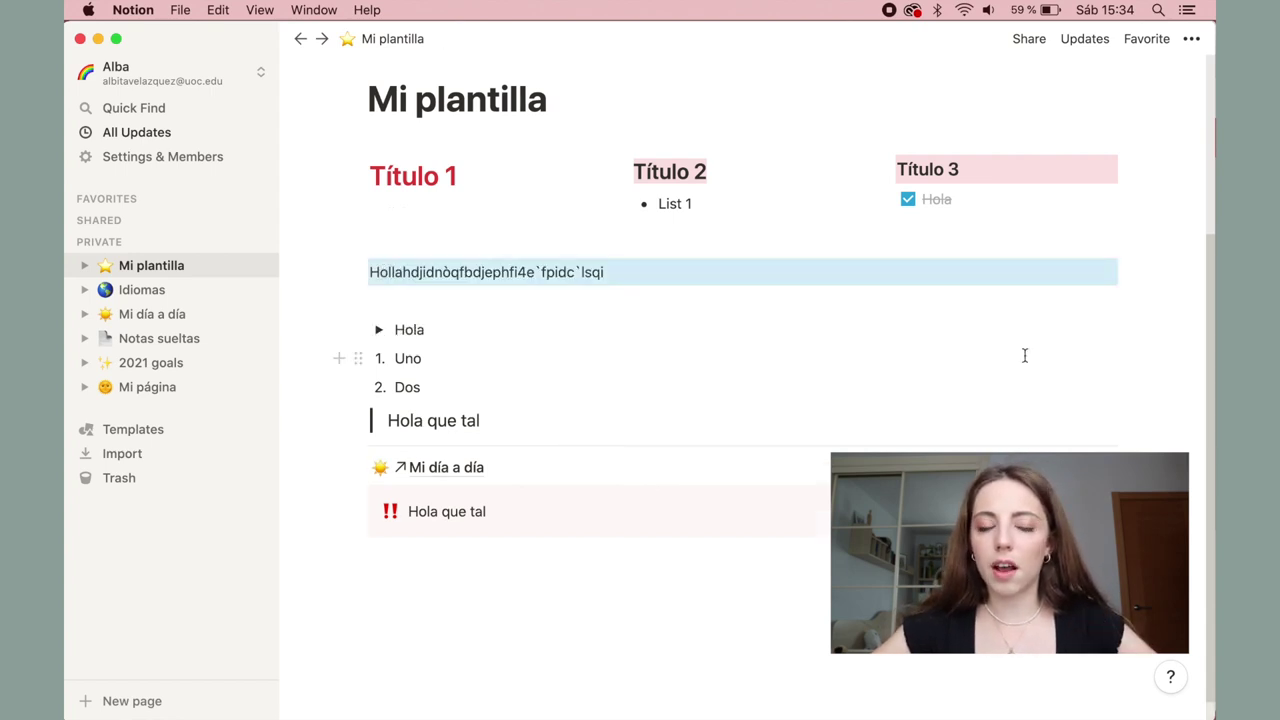
left_click(806, 311)
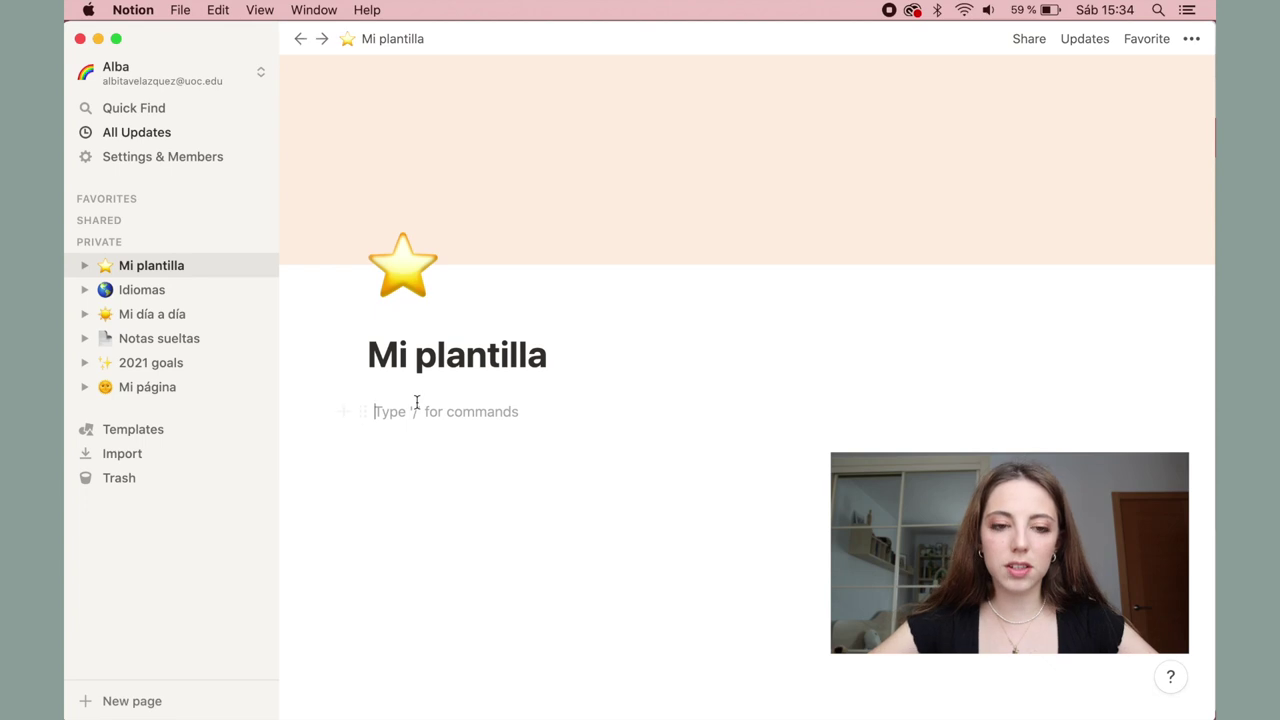
Look through the inline, database, media and embed block types that can be inserted, then clear the leftover slash
type("/")
scroll(428, 508, "down", 10)
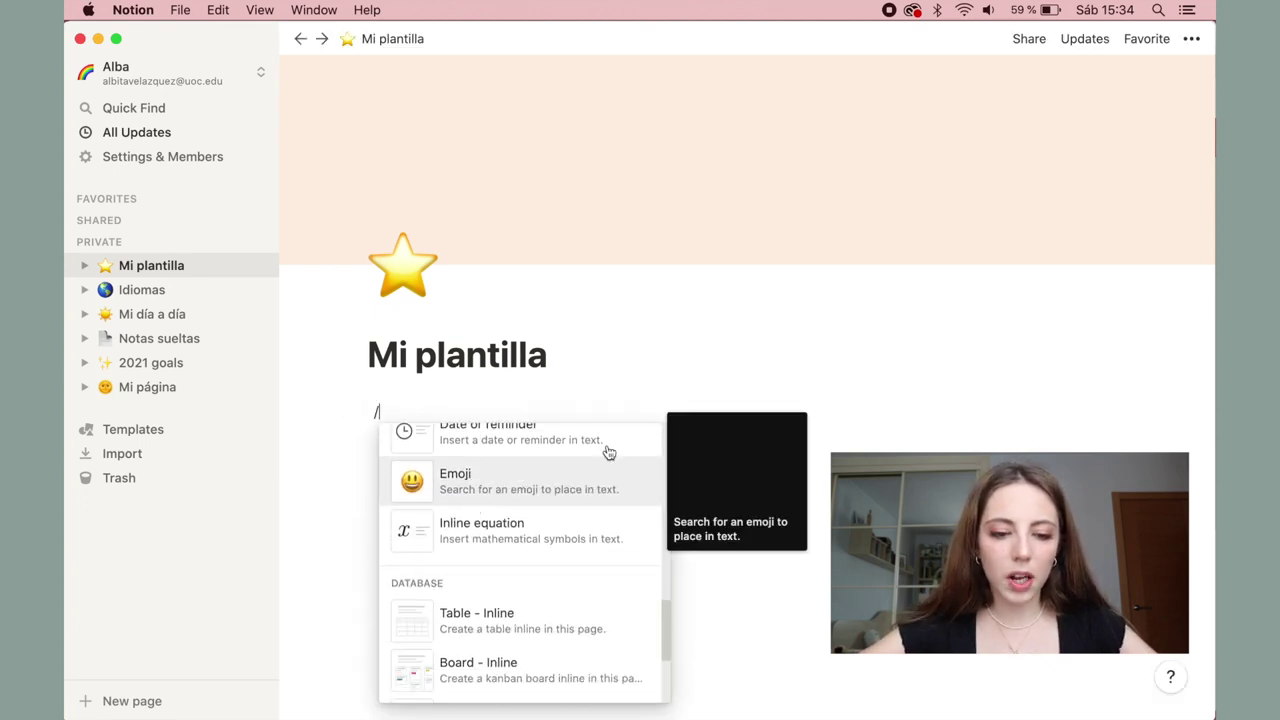
scroll(485, 507, "up", 5)
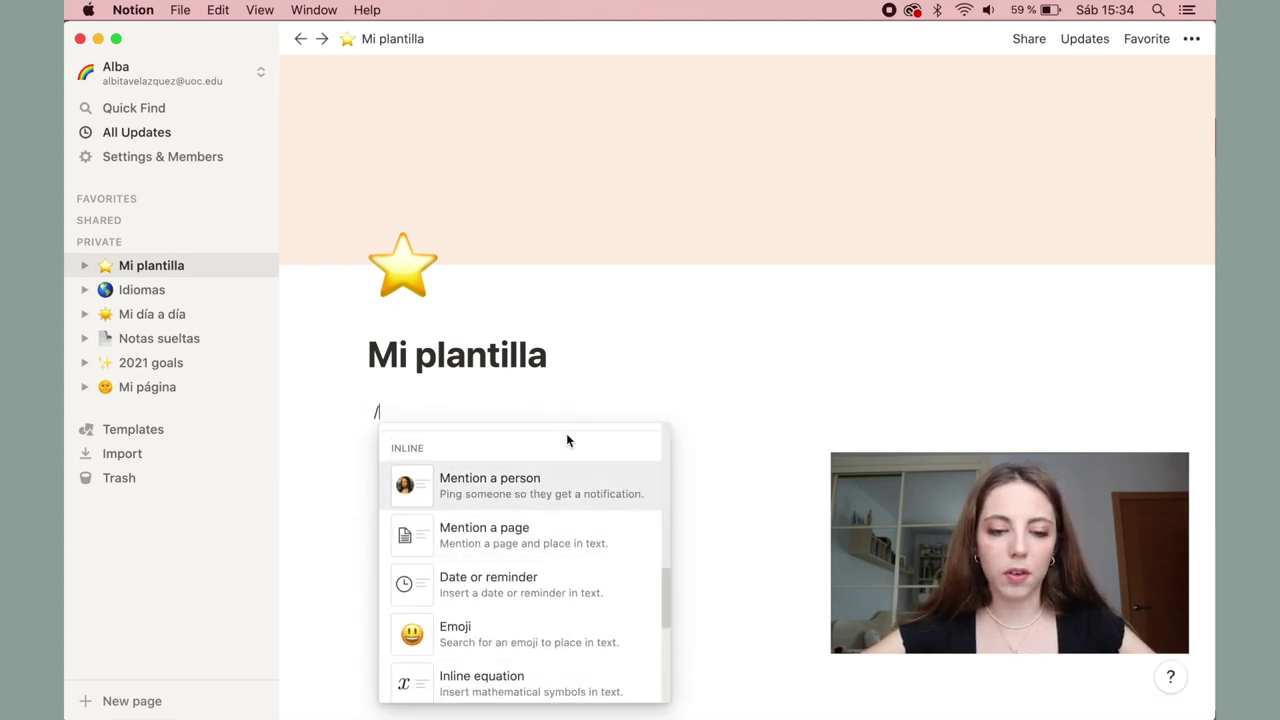
scroll(554, 571, "down", 3)
scroll(548, 562, "up", 2)
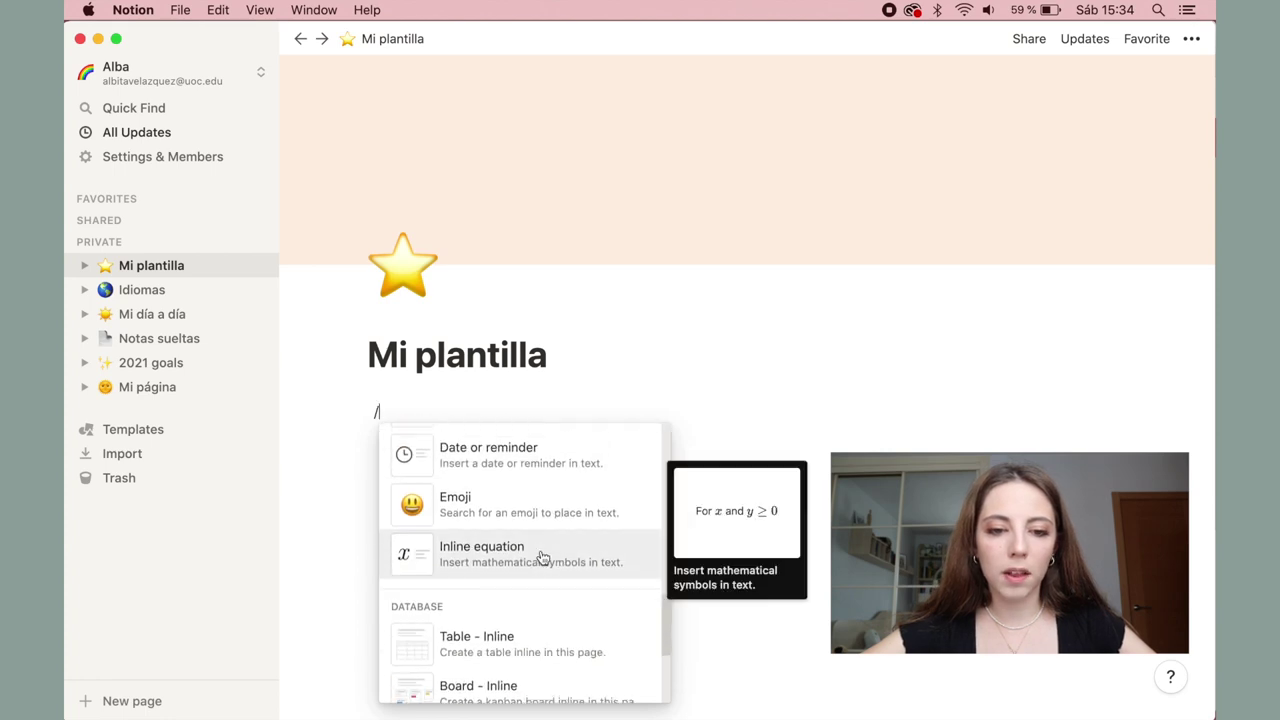
scroll(516, 520, "down", 4)
scroll(500, 560, "down", 1)
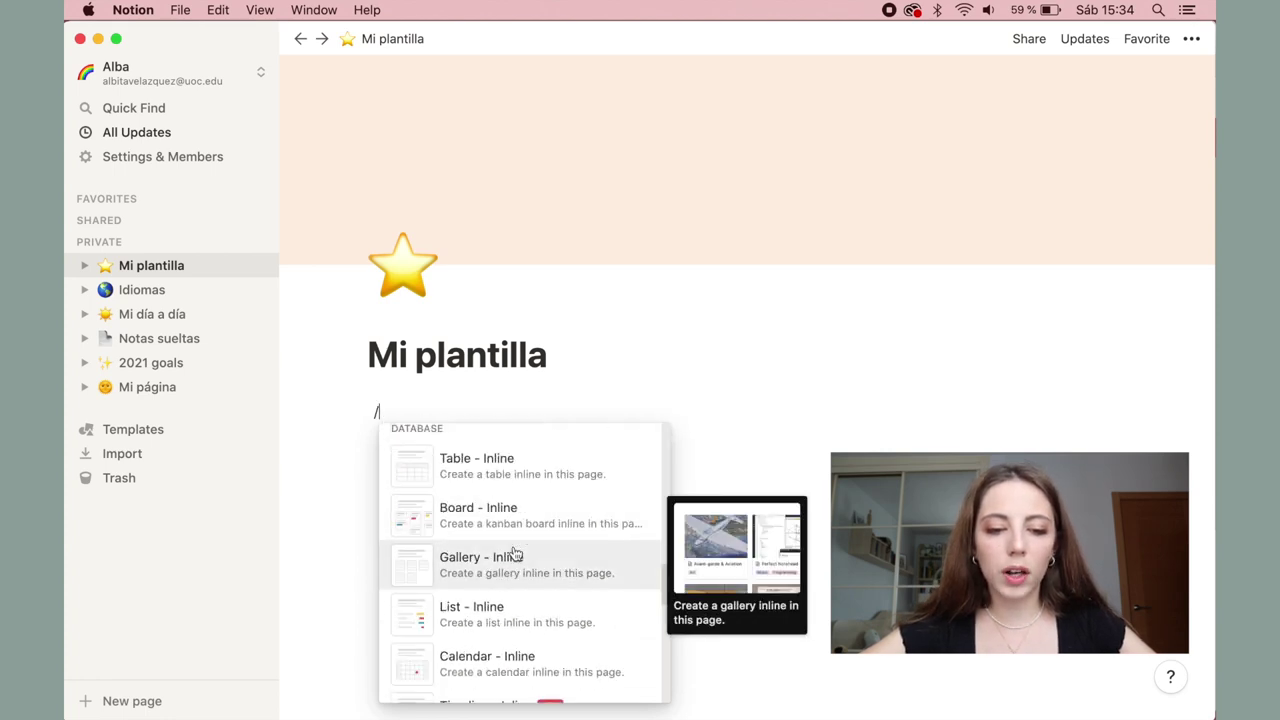
scroll(512, 647, "down", 10)
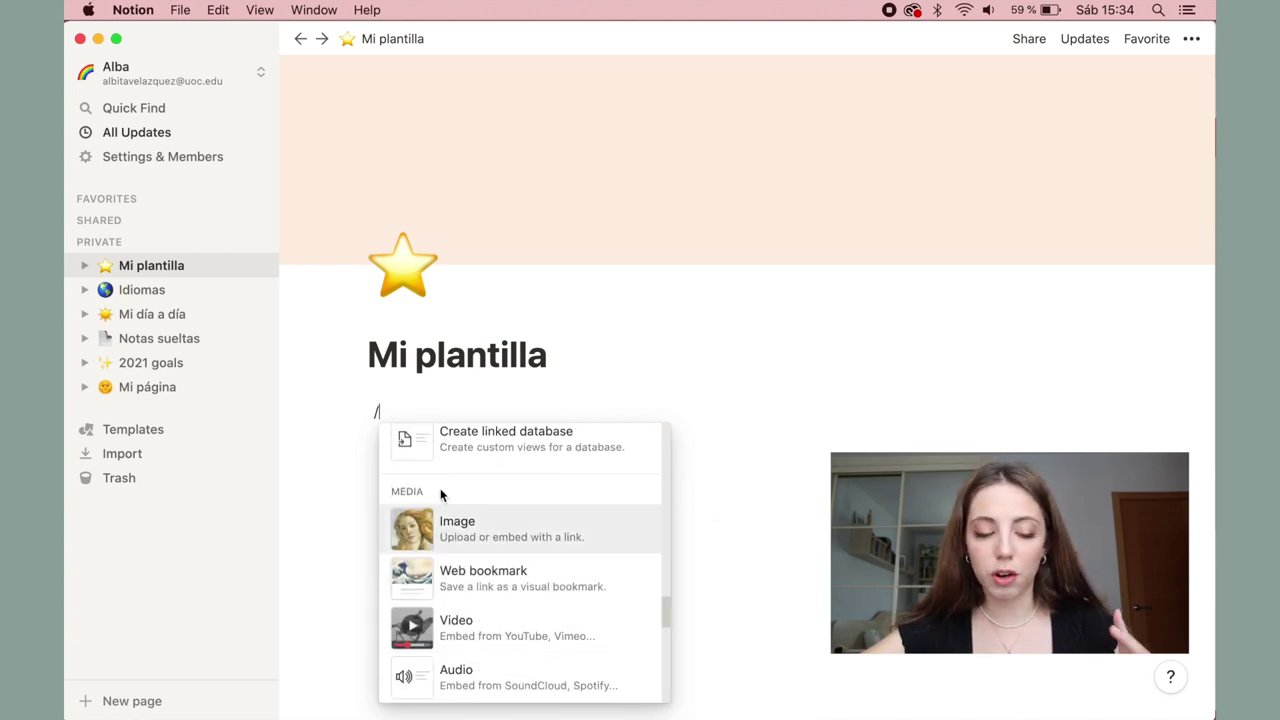
scroll(440, 560, "down", 3)
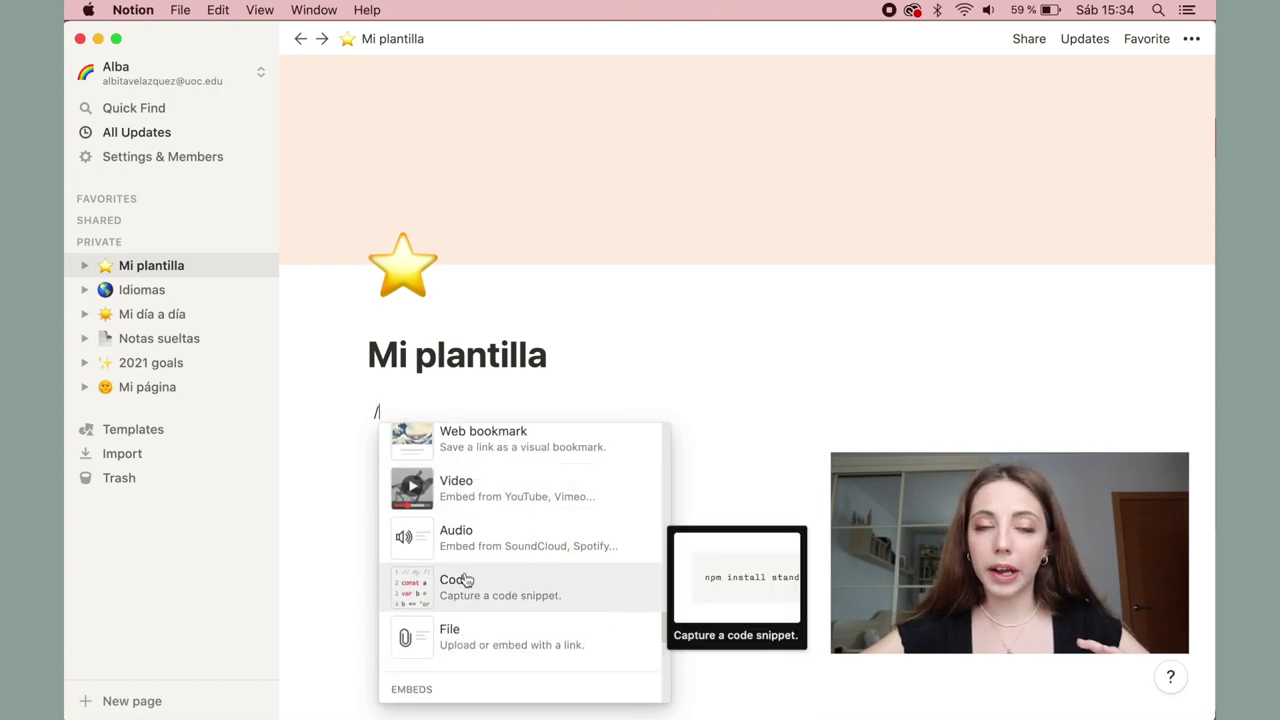
scroll(503, 630, "down", 3)
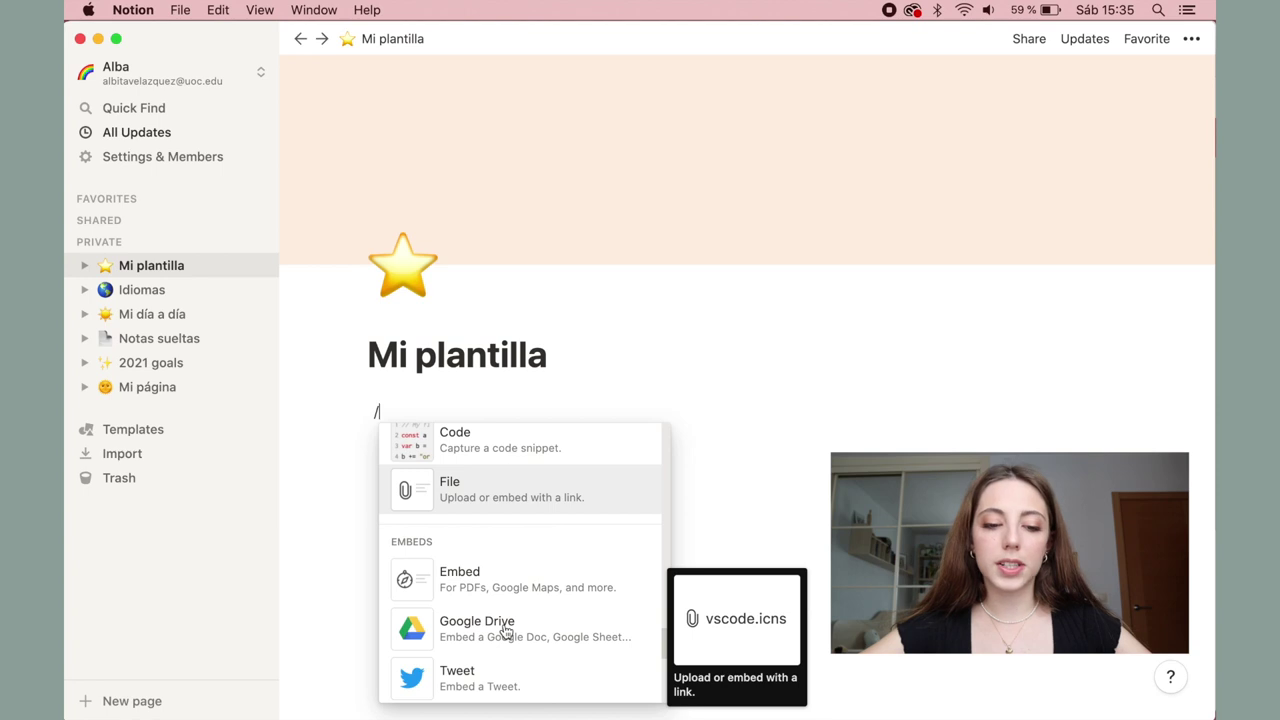
scroll(510, 463, "down", 5)
left_click(751, 459)
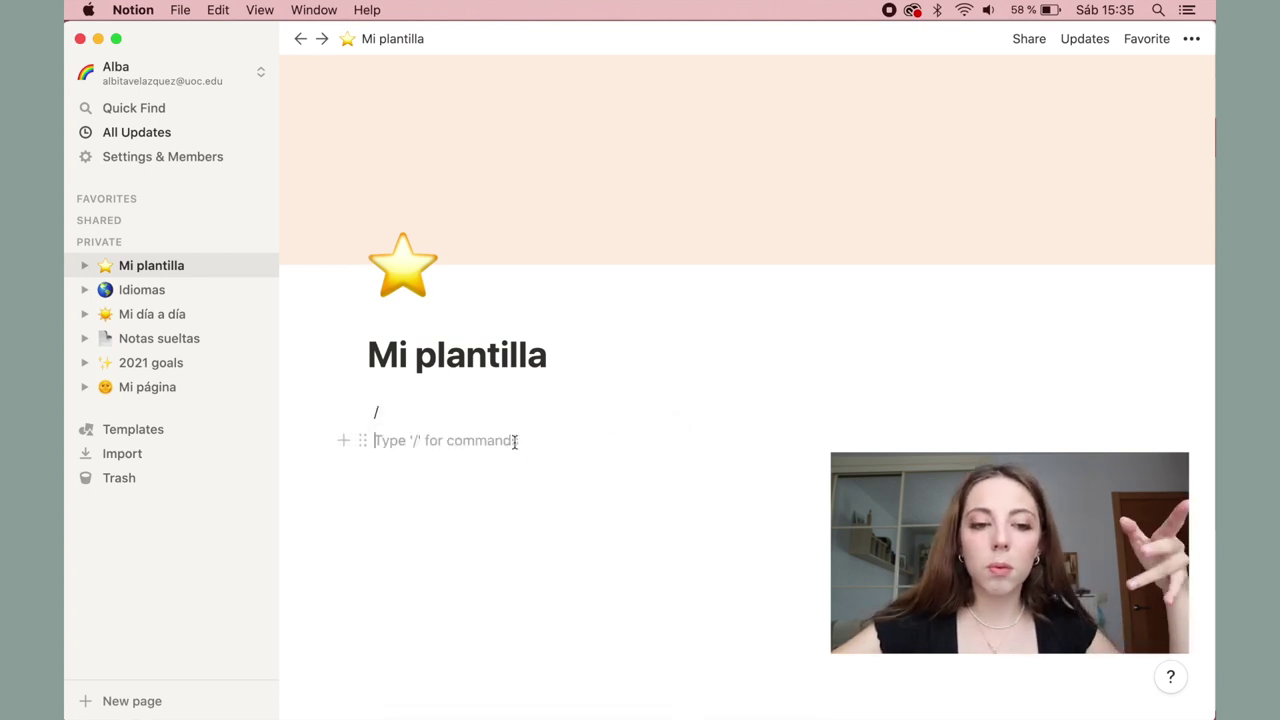
key("BackSpace")
key("BackSpace")
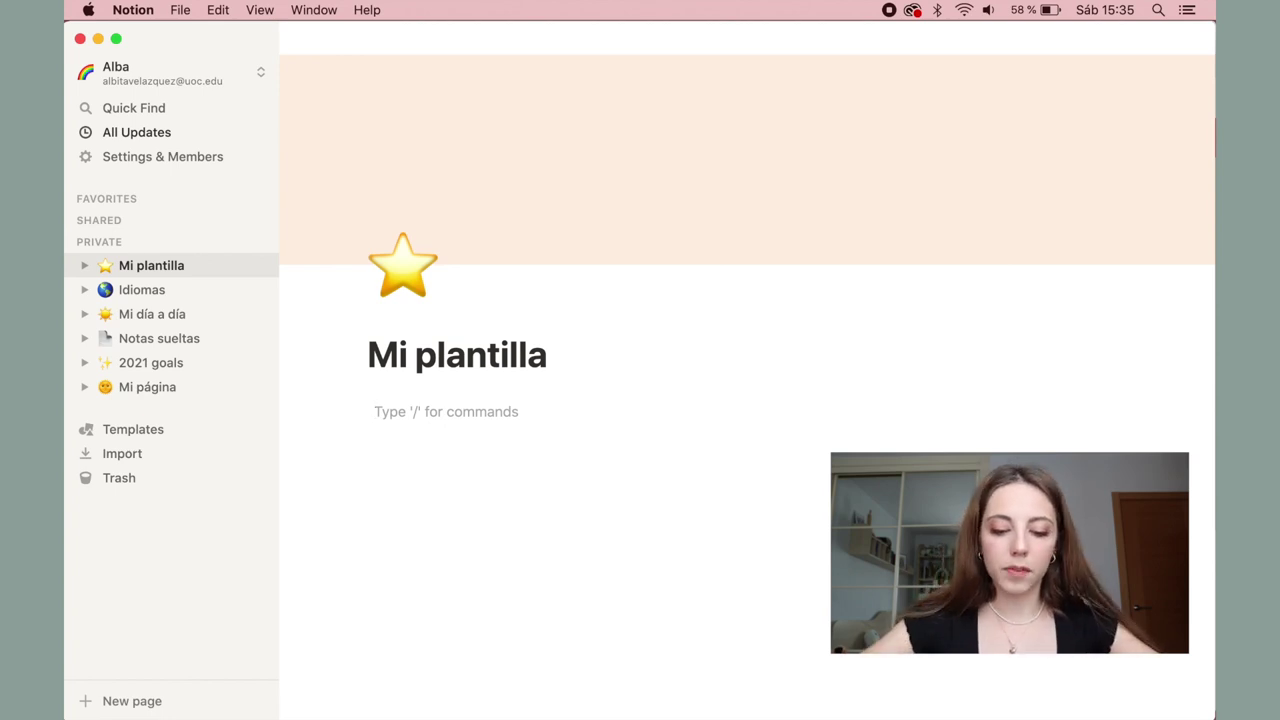
Insert a full-page table in "Mi plantilla" and title it "i"
type("/table")
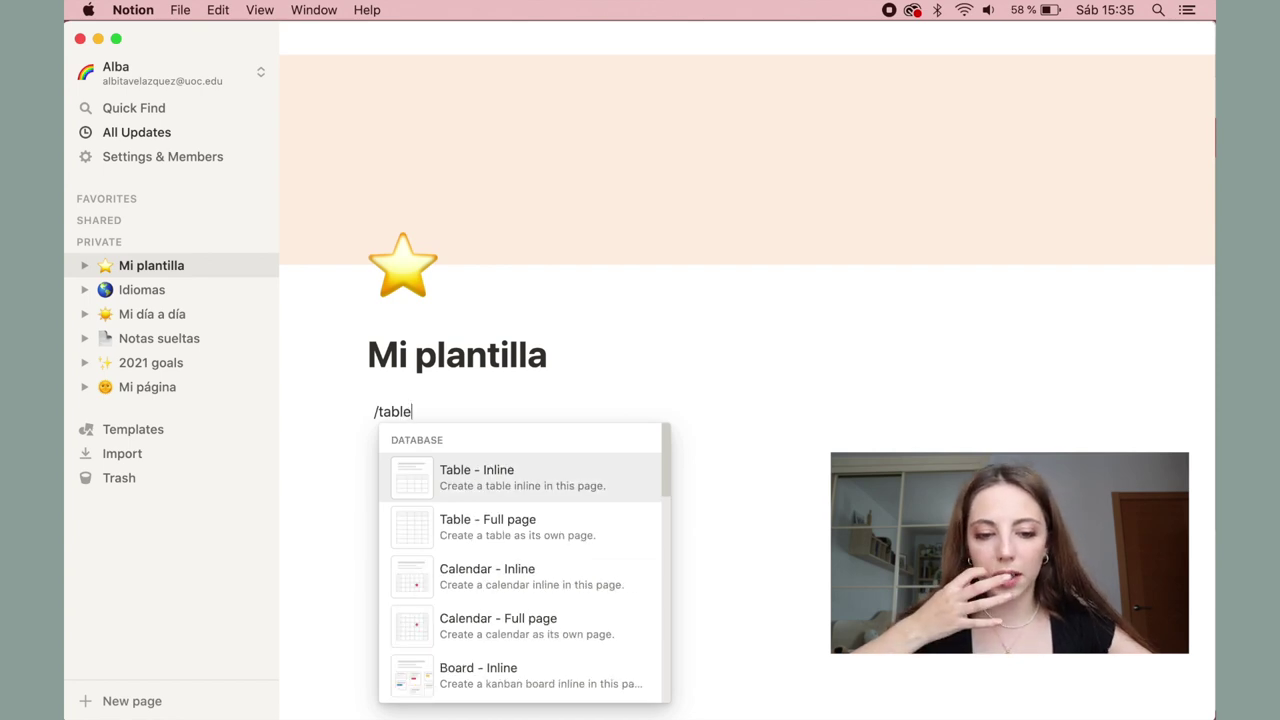
mouse_move(546, 498)
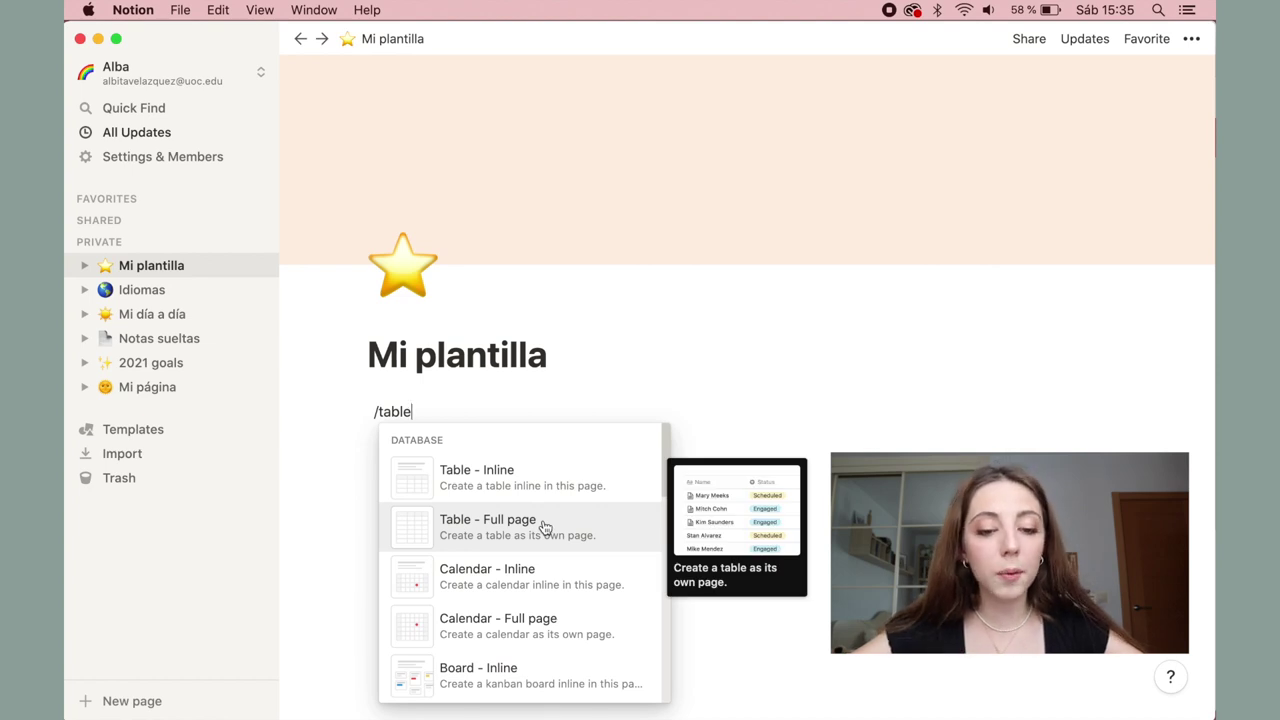
left_click(545, 527)
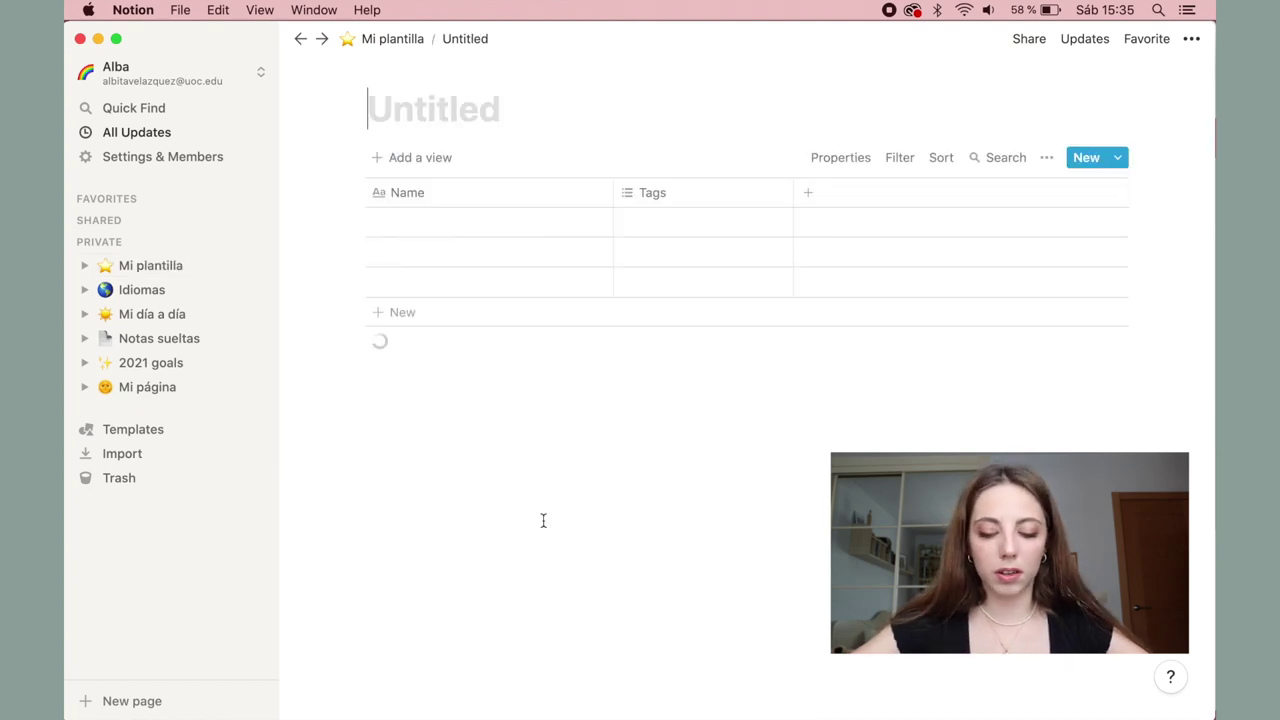
type("i")
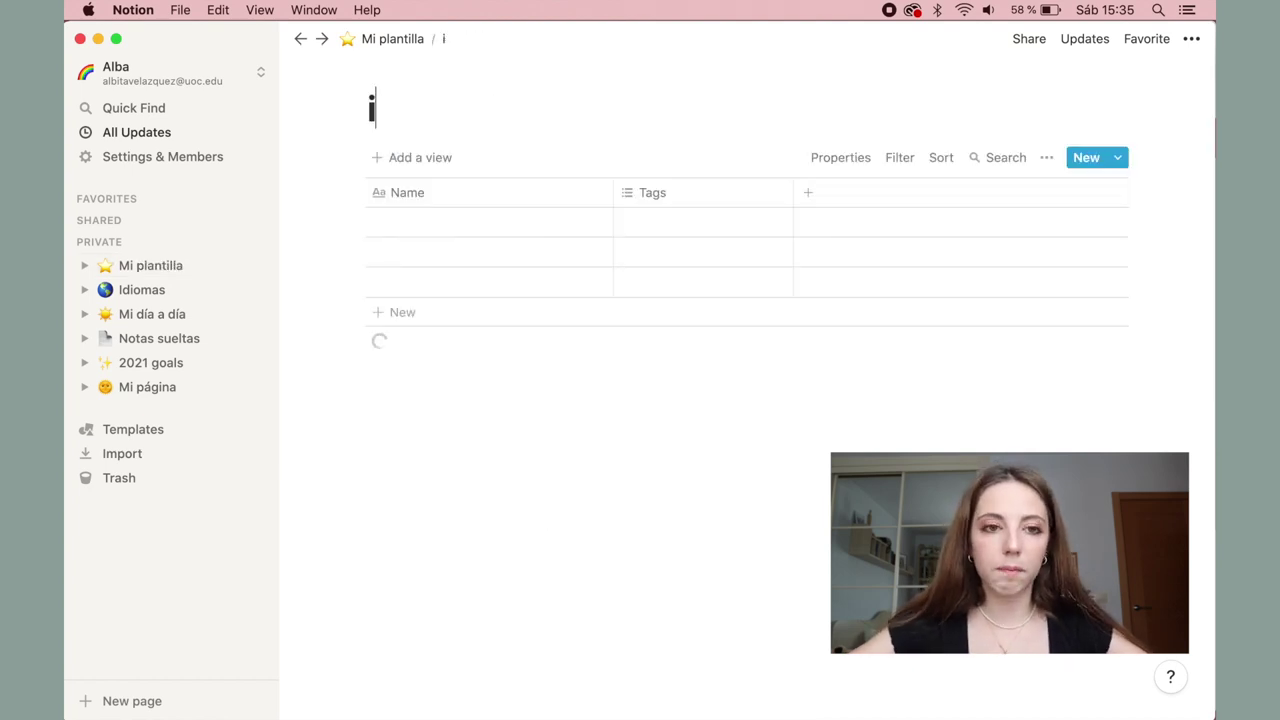
Return to "Mi plantilla", reopen the full-page table from its link there, and go back to the parent page
left_click(297, 38)
left_click(408, 432)
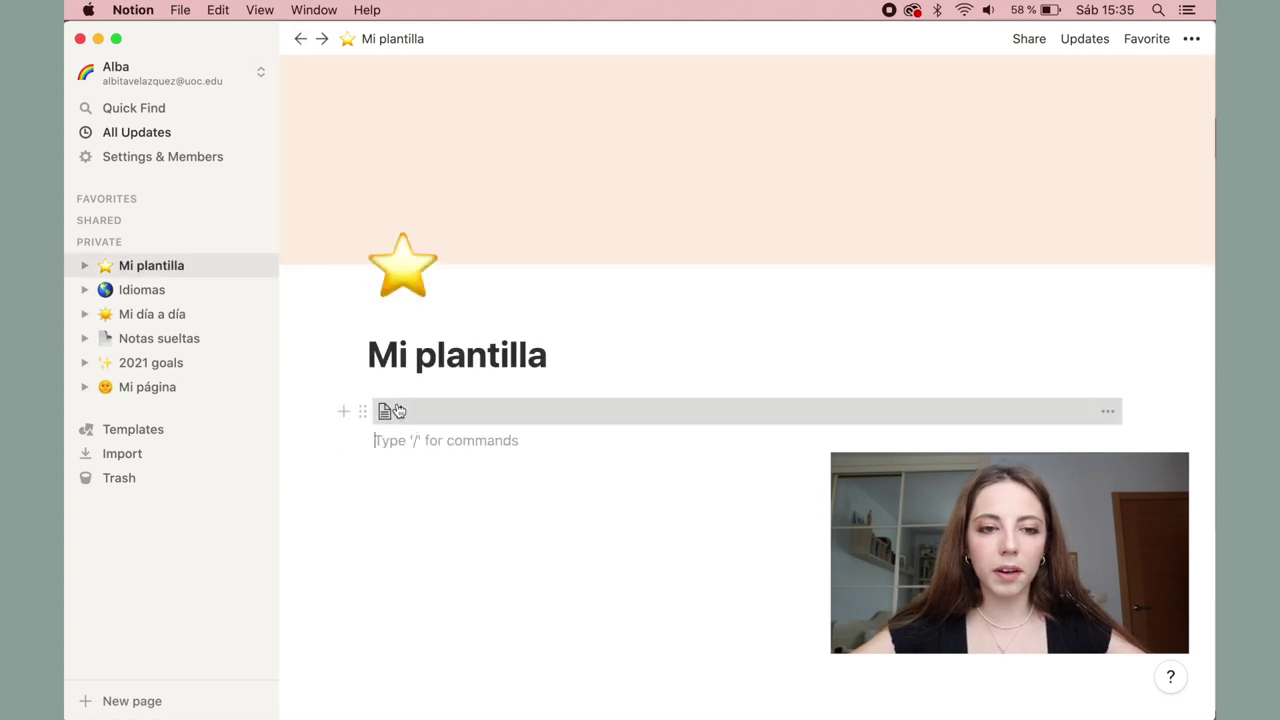
left_click(396, 411)
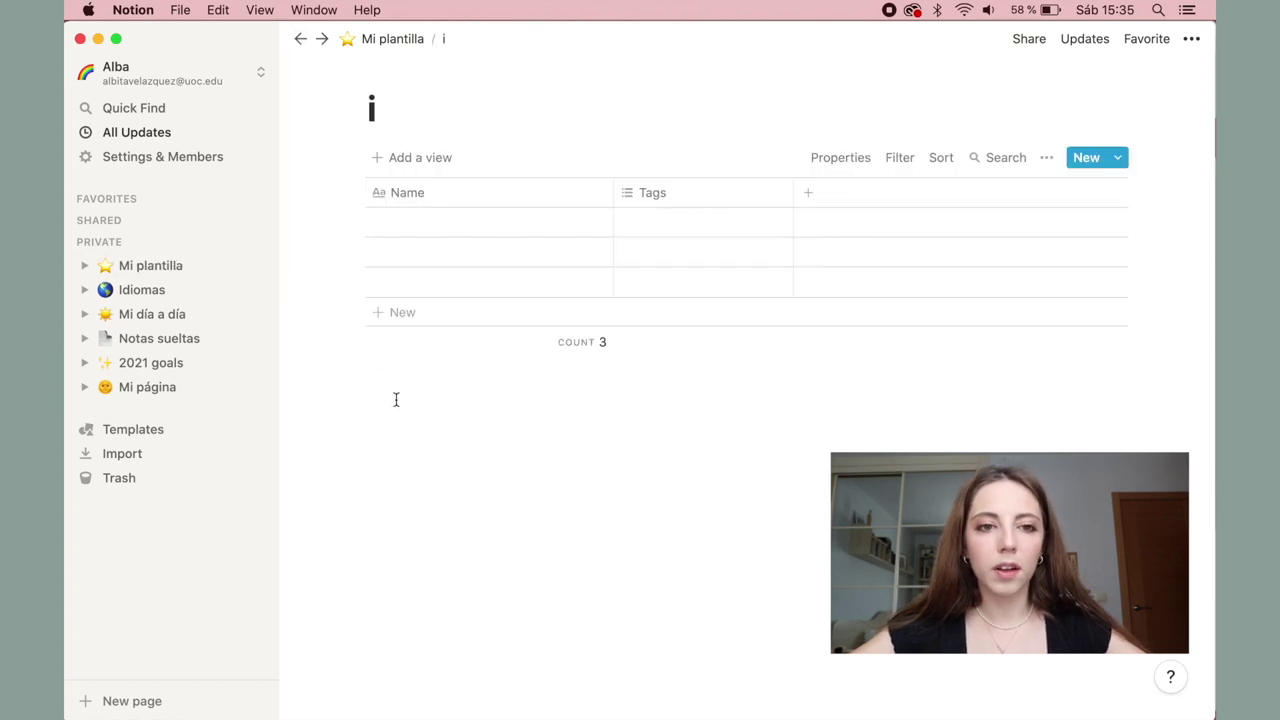
left_click(303, 39)
Insert an inline table titled "Mi tabla" and remove the full-page table "i" above it
left_click(403, 442)
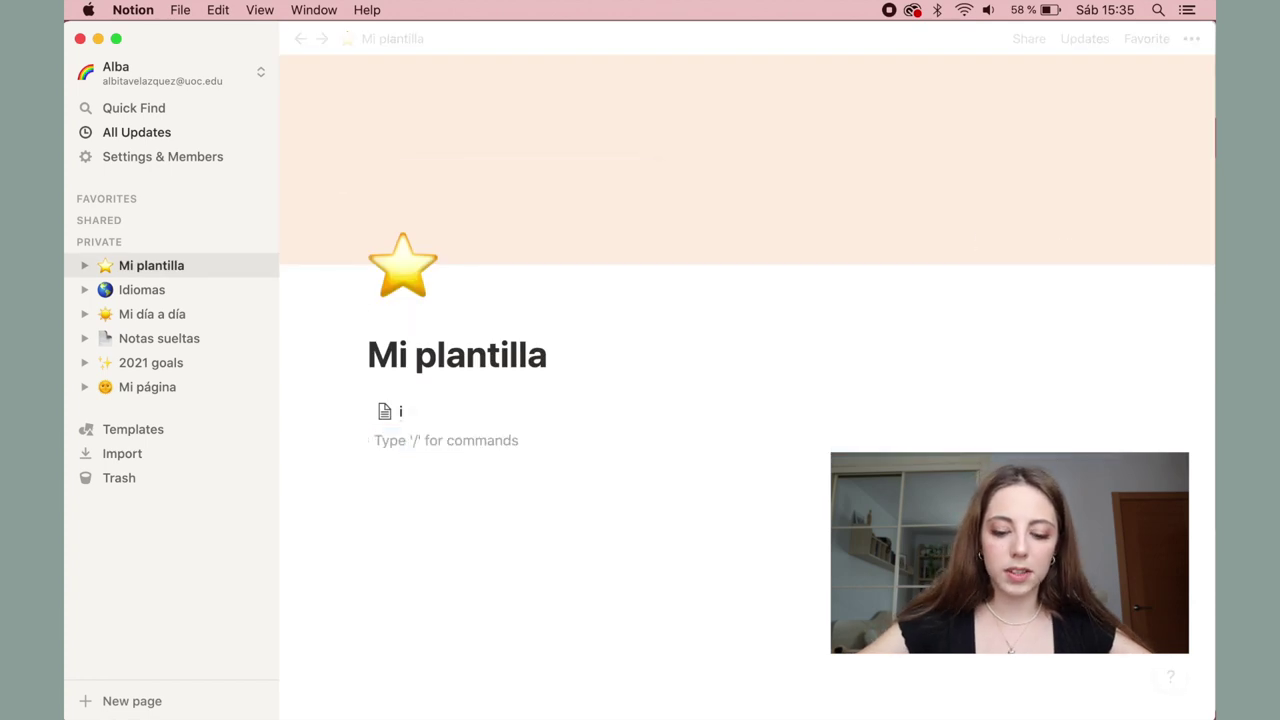
type("/table")
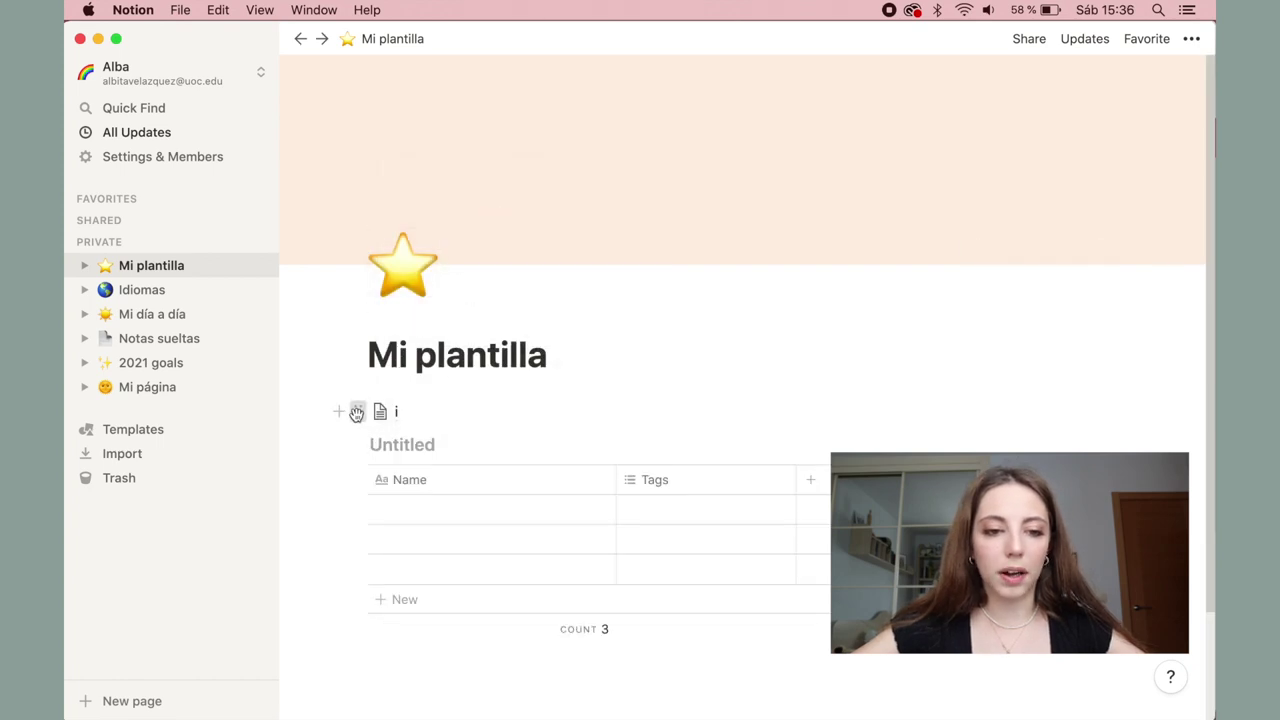
type("Mi tabla")
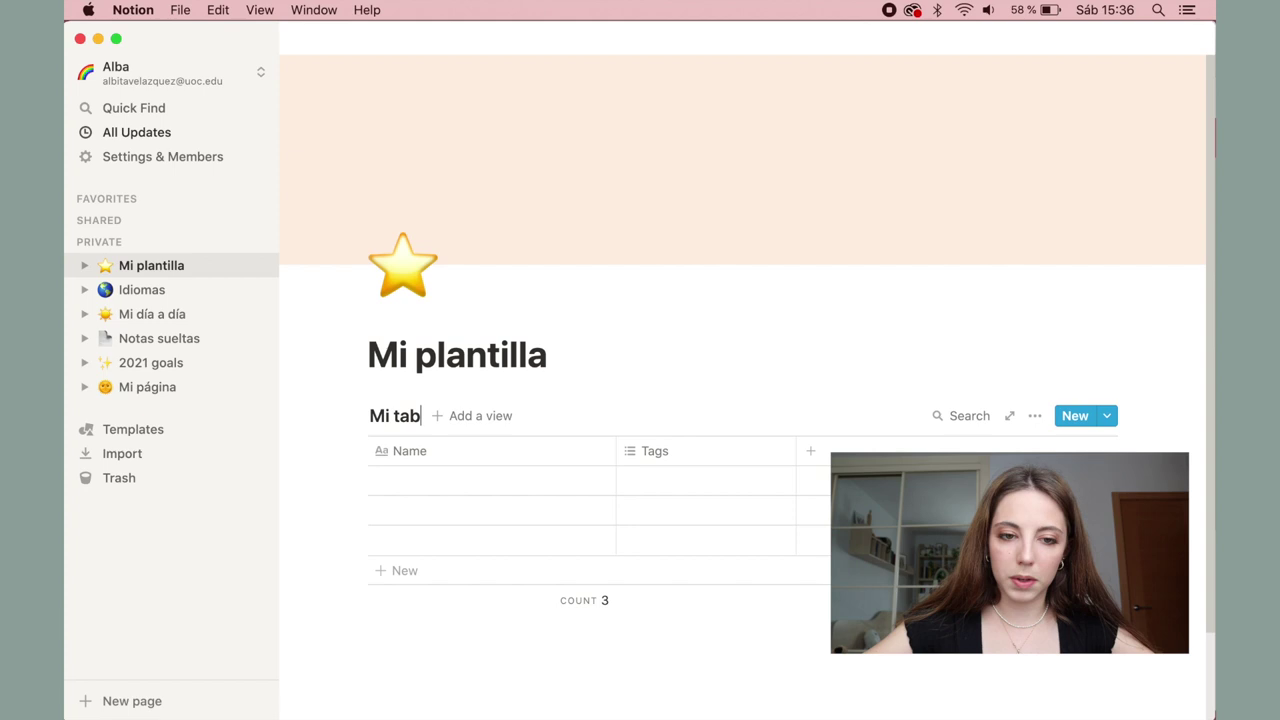
left_click(518, 622)
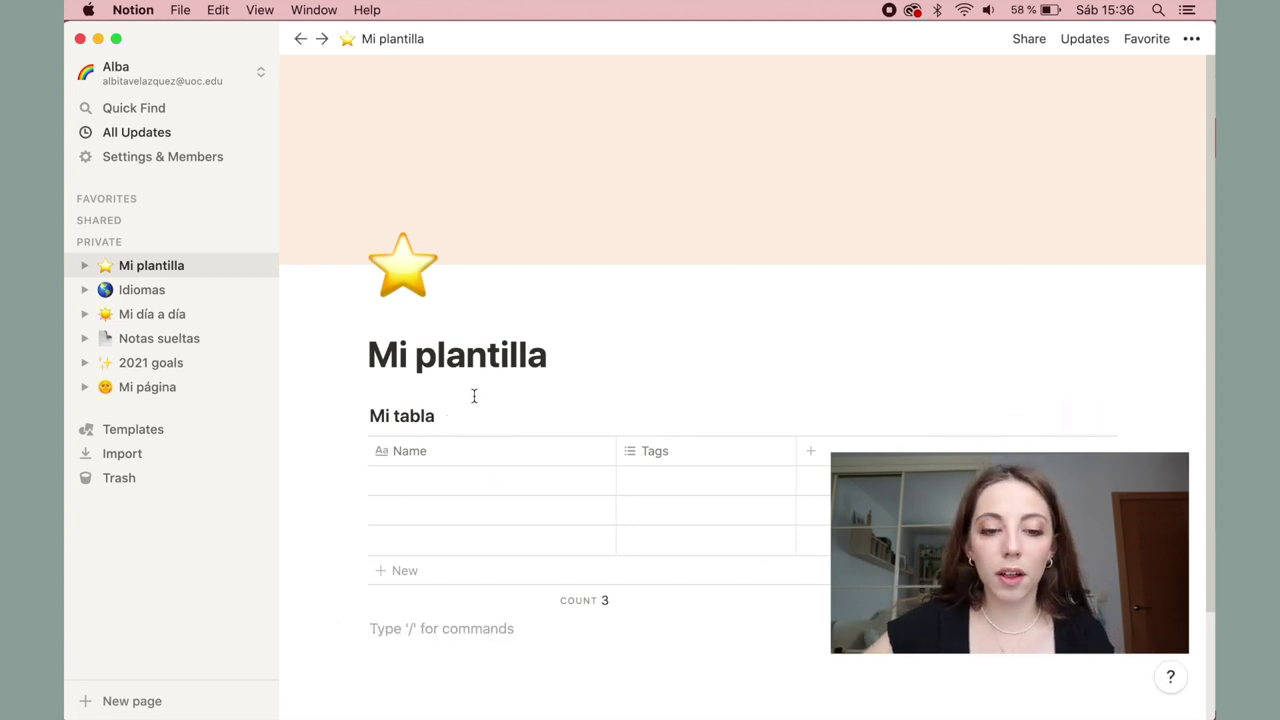
Rename the table's "Name" column as "Nombre"
left_click(405, 452)
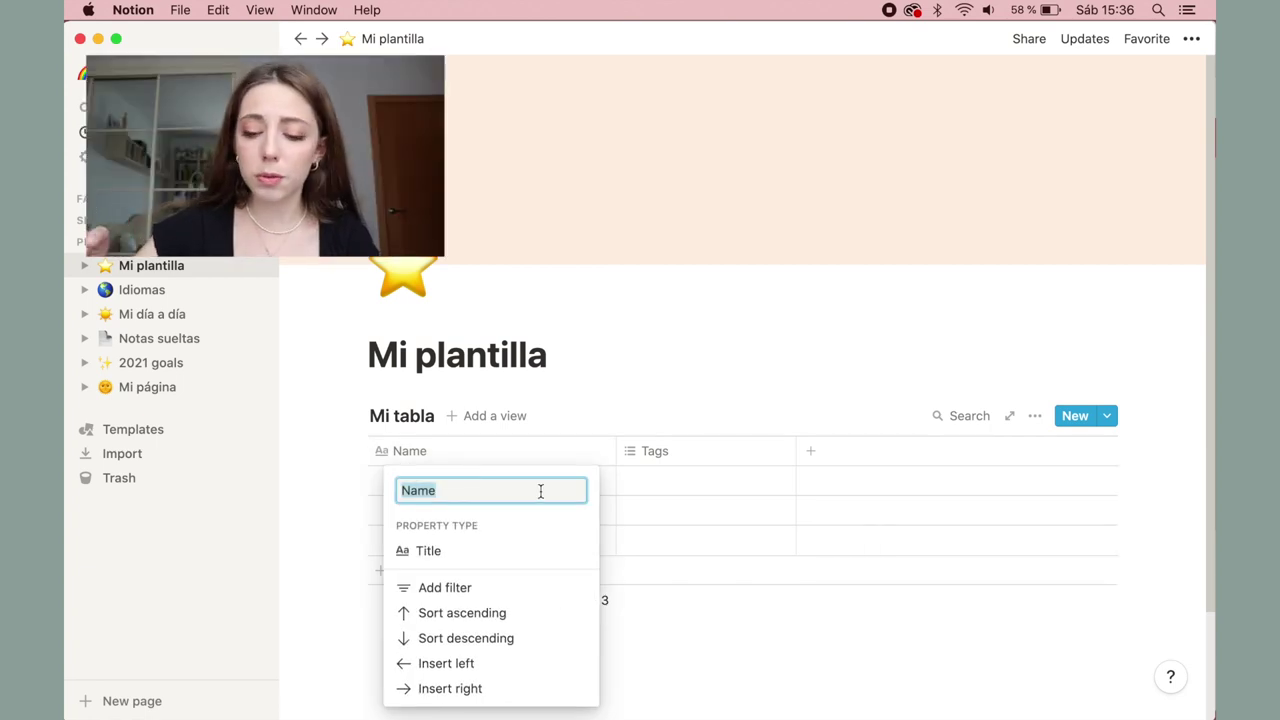
type("Nombre")
key("Return")
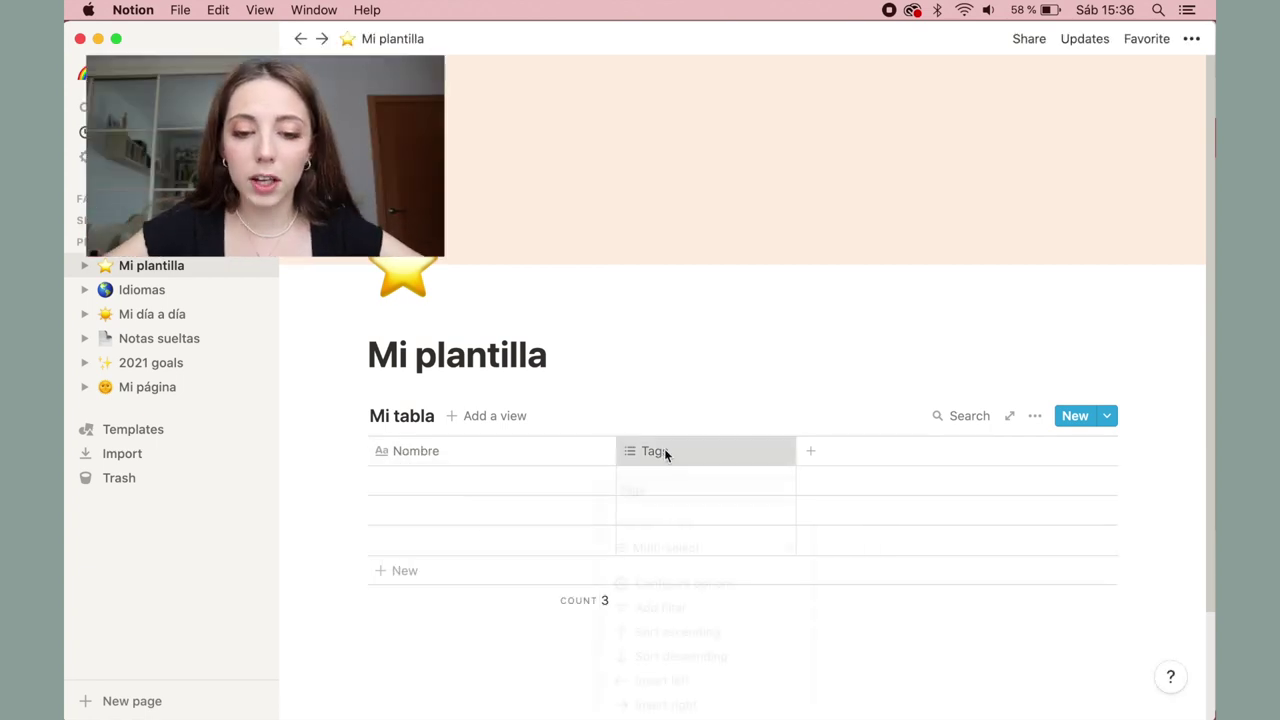
Examine the options and available property types of the "Tags" column, leaving its settings as they are
left_click(664, 448)
left_click(664, 450)
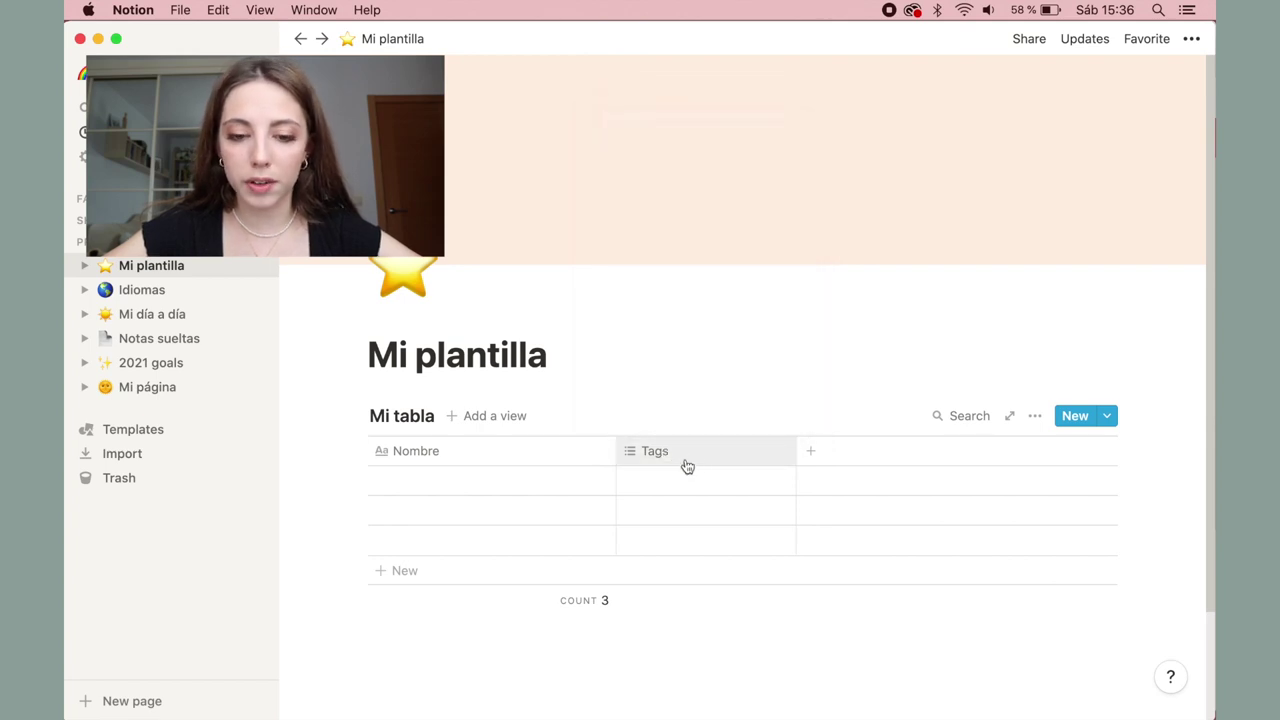
left_click(687, 466)
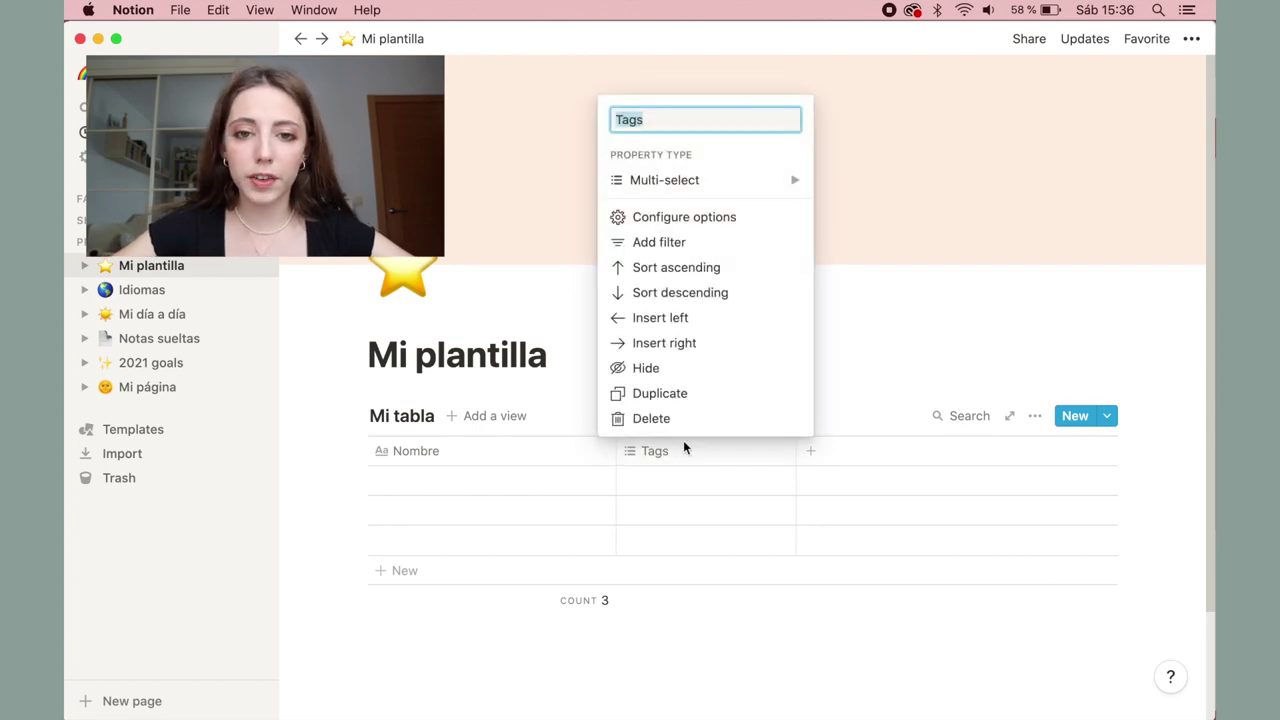
mouse_move(686, 186)
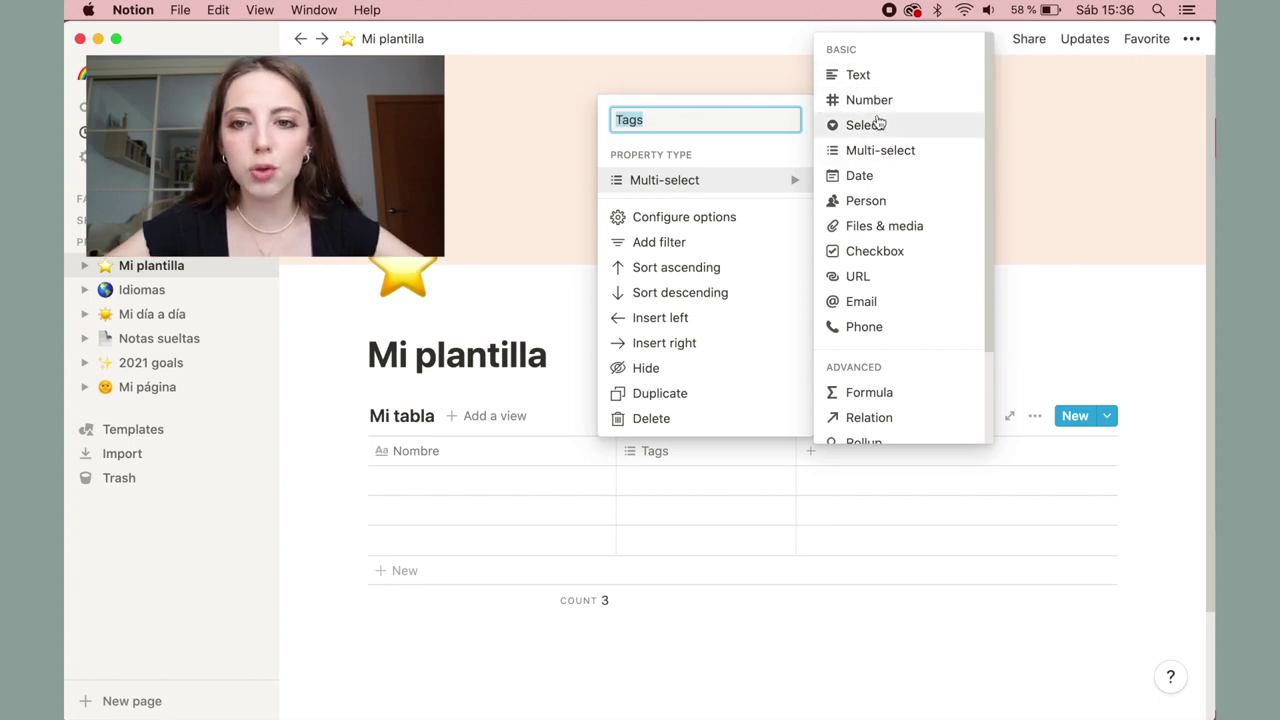
mouse_move(884, 128)
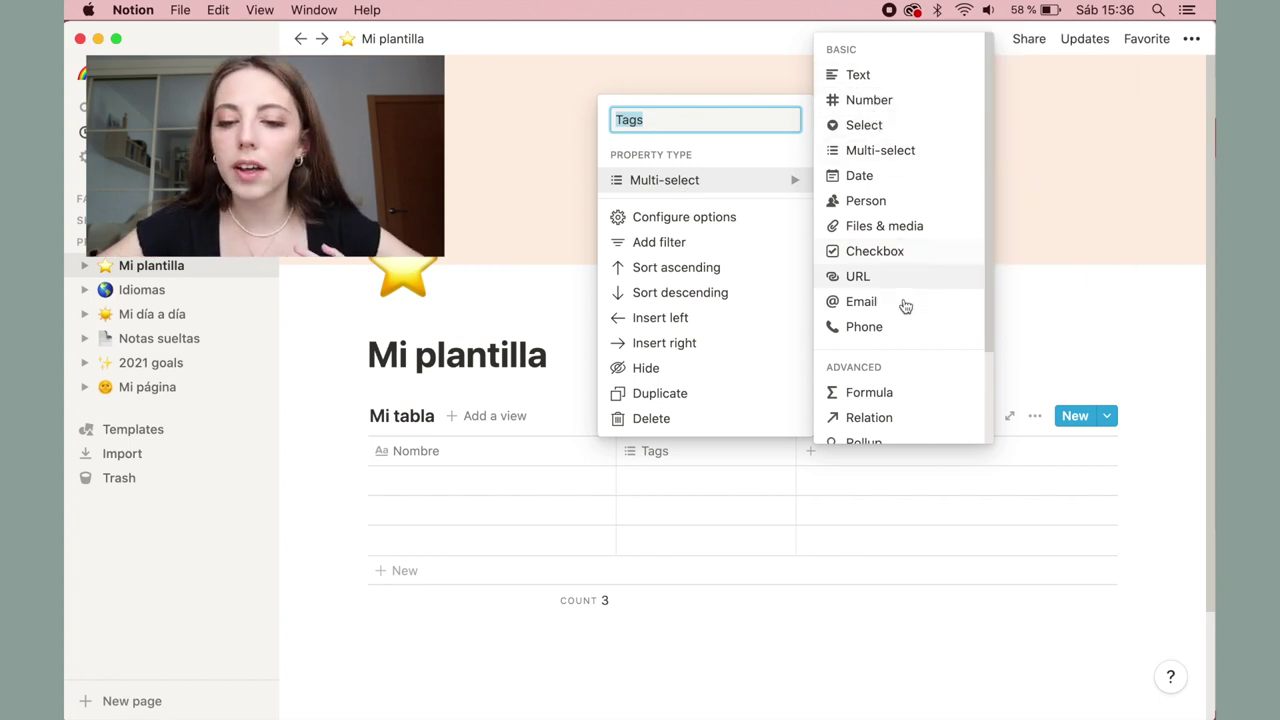
scroll(900, 318, "down", 2)
mouse_move(900, 328)
left_click(802, 611)
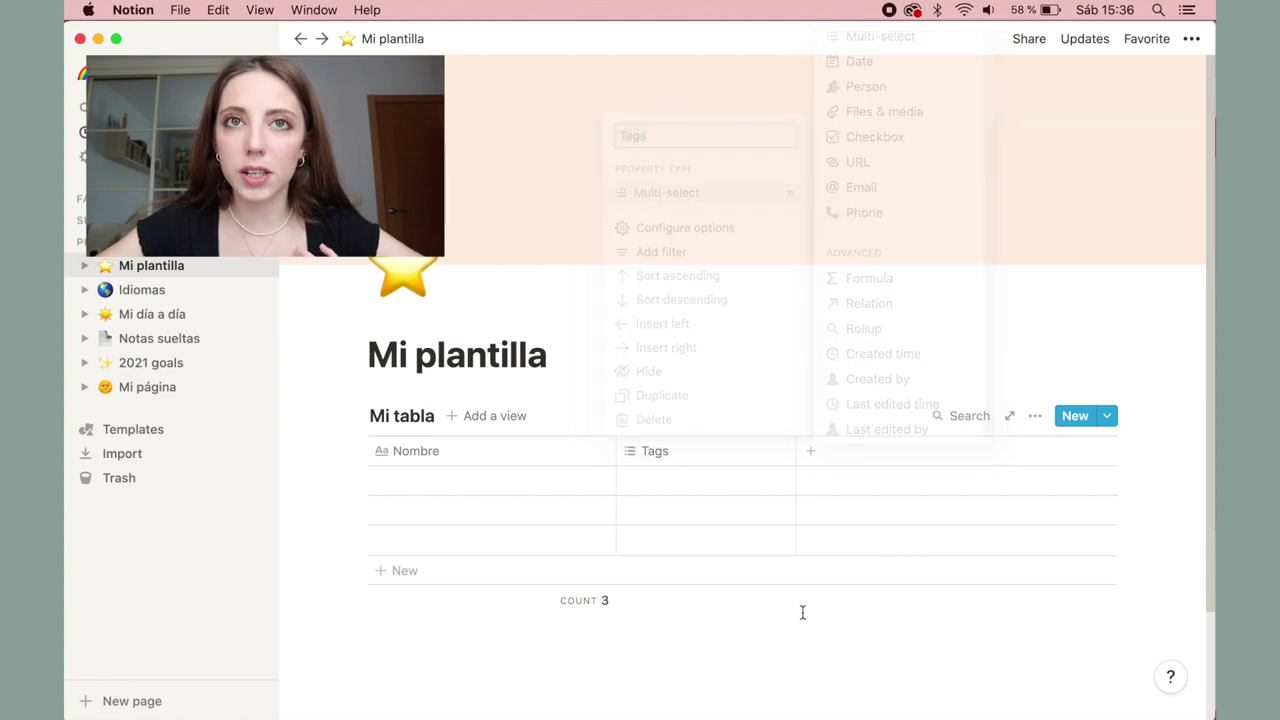
Rename the "Nombre" column as "Tarea" and turn "Tags" into a Select column named "Tipo"
left_click(444, 451)
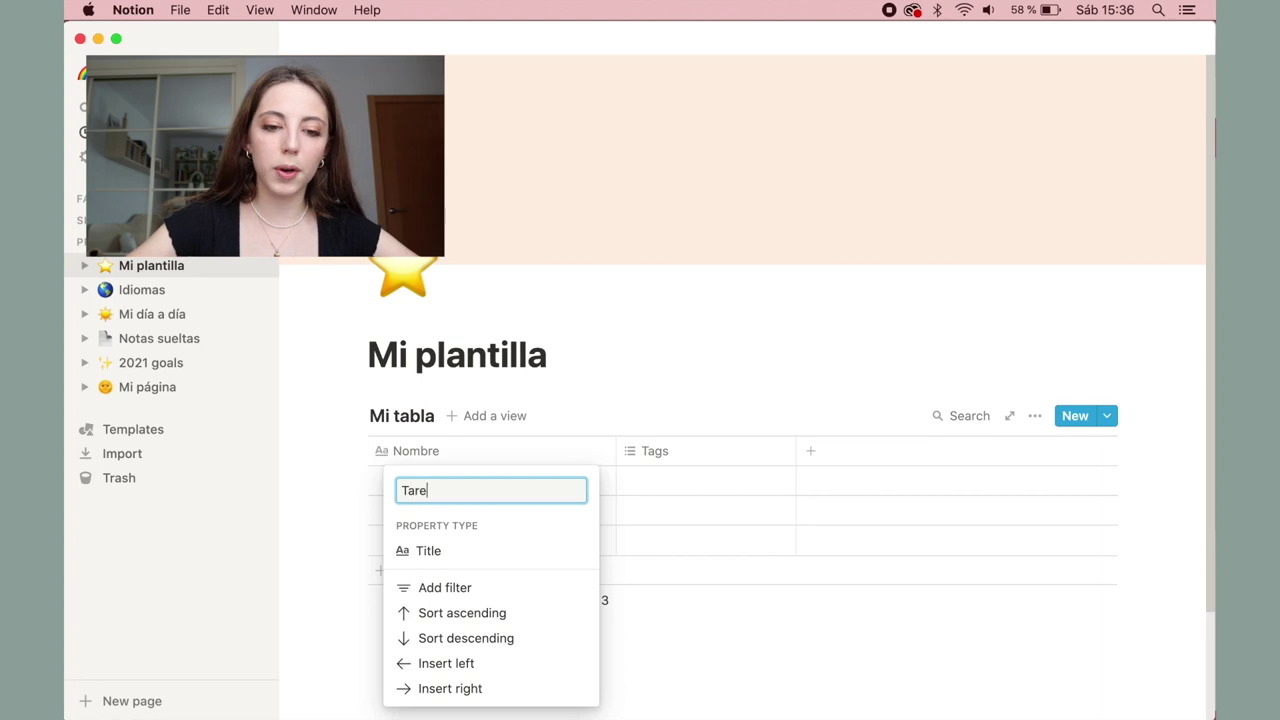
left_click(643, 632)
left_click(674, 451)
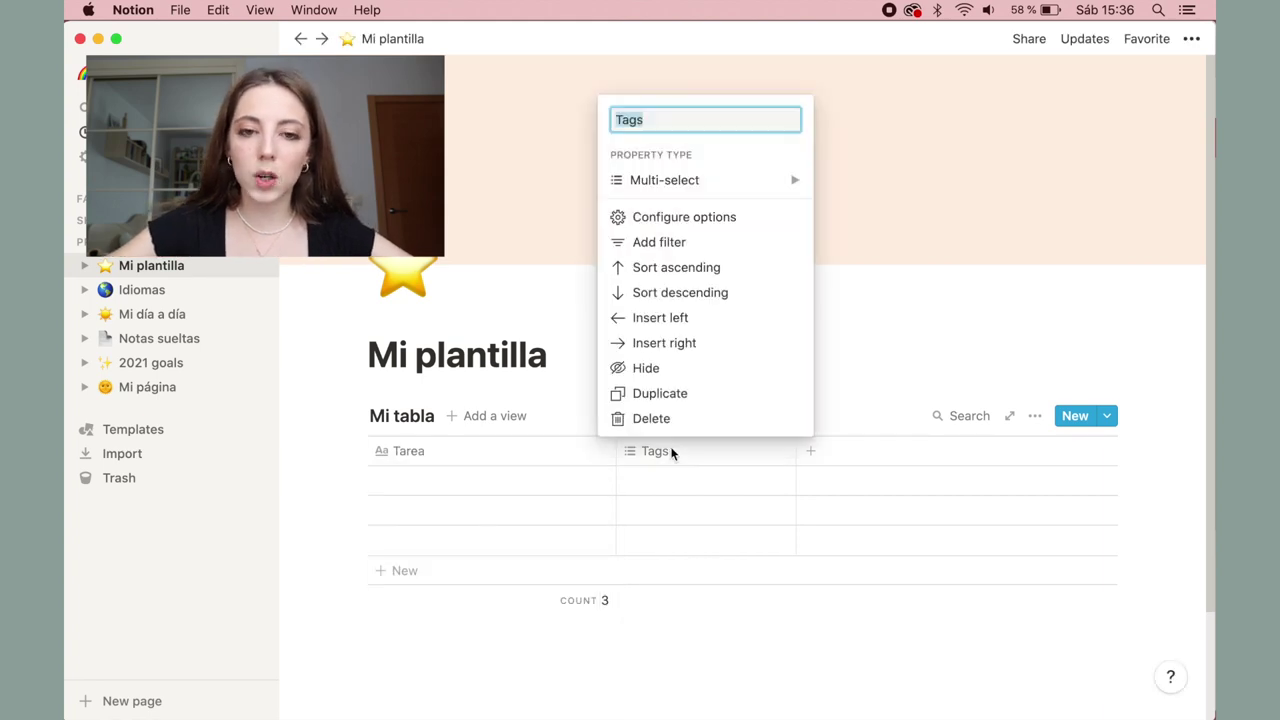
mouse_move(738, 198)
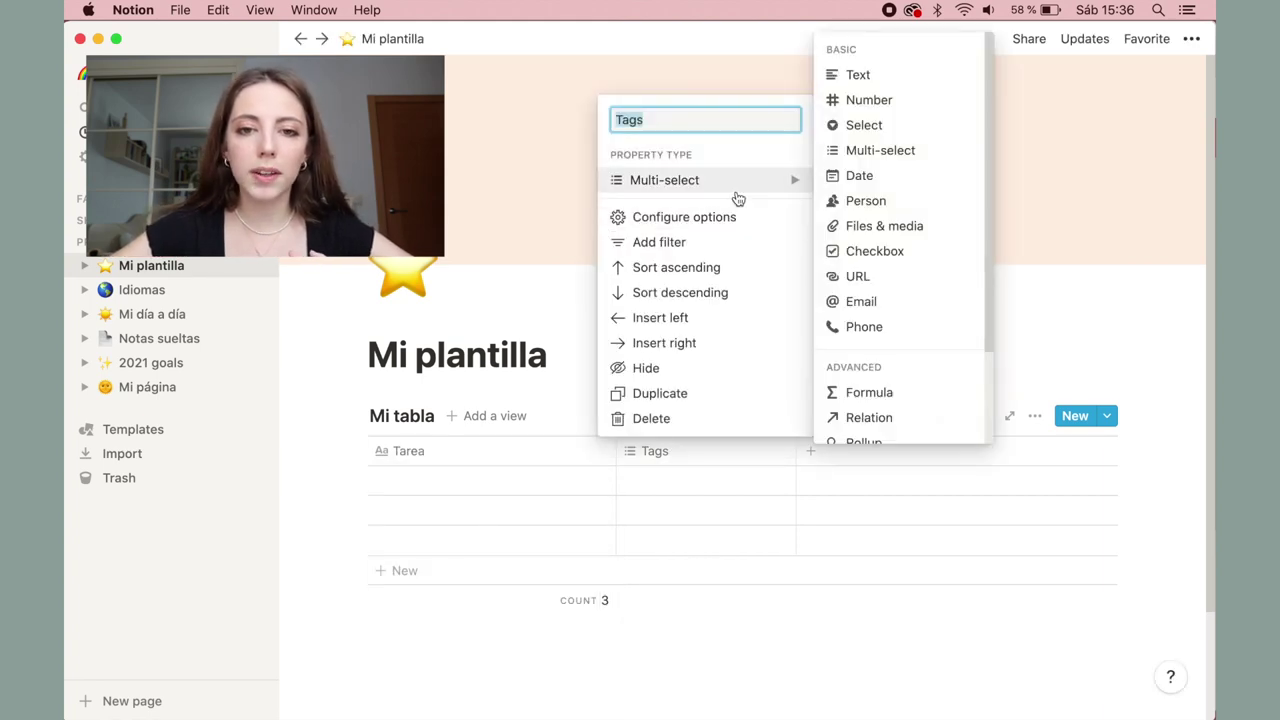
left_click(893, 125)
left_click(669, 453)
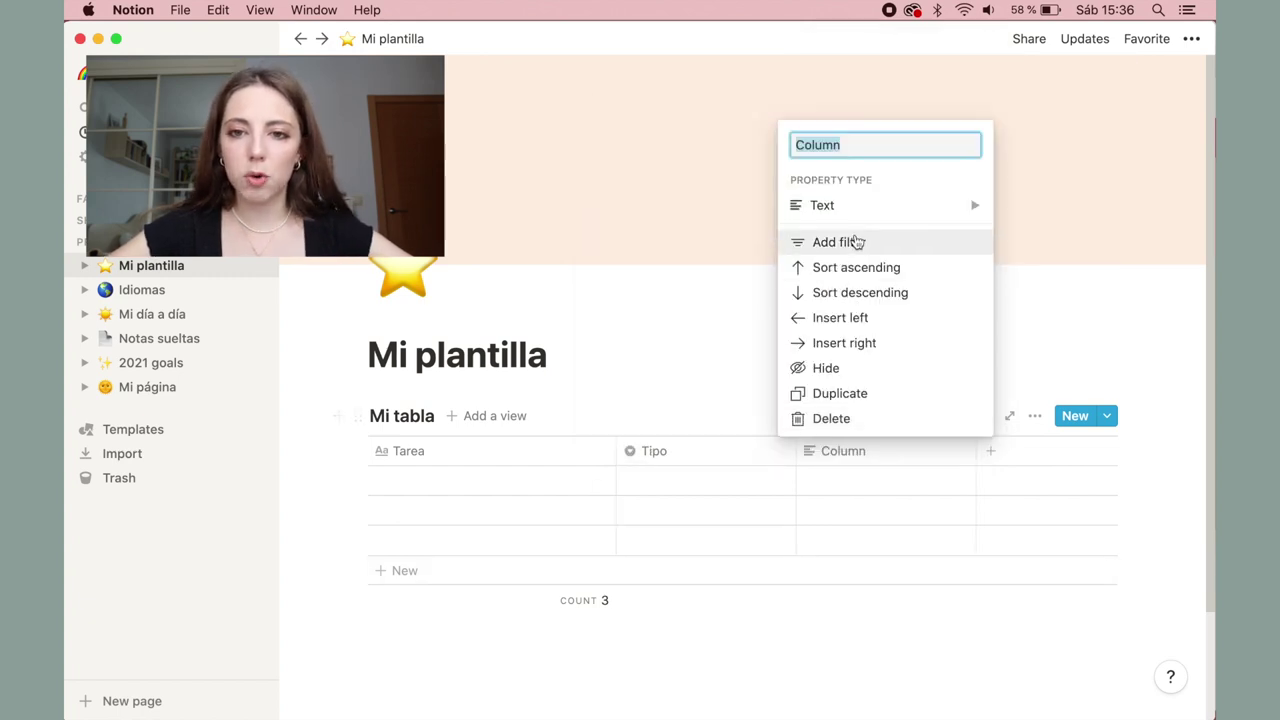
Make the newly added third column a Checkbox property named "Hecho" and place it first in the table
mouse_move(849, 202)
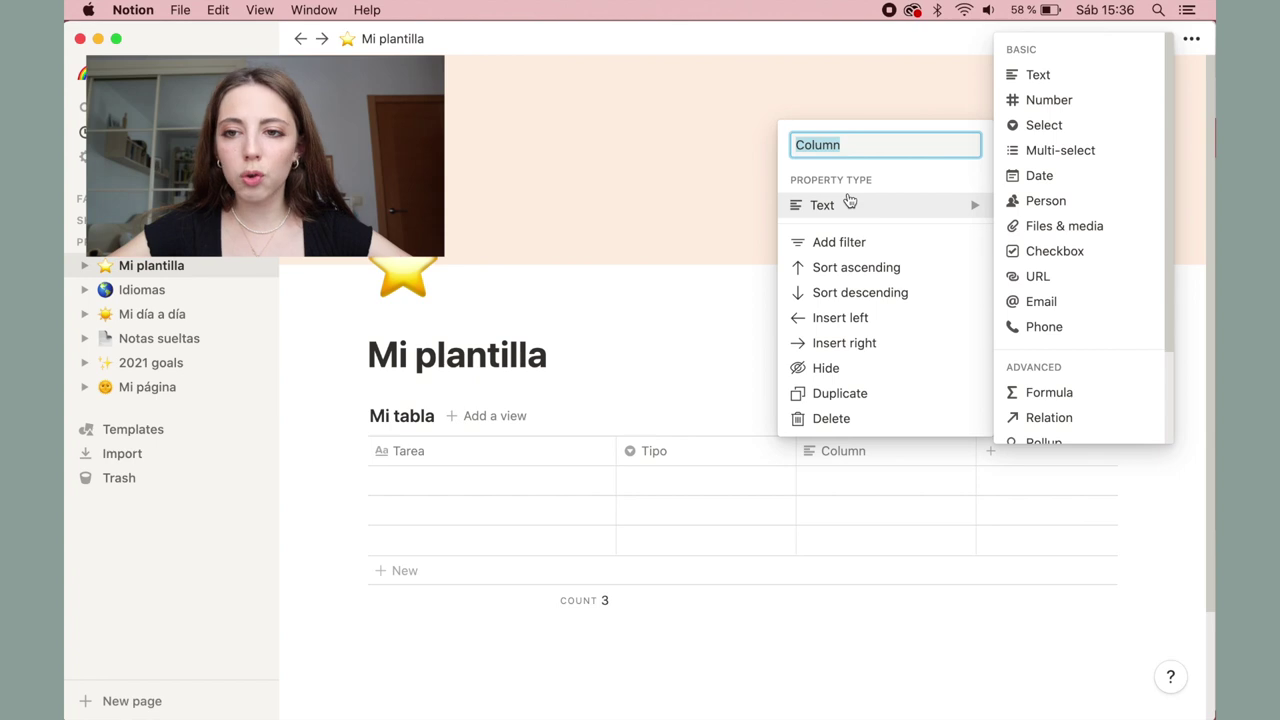
left_click(1078, 261)
left_click(857, 452)
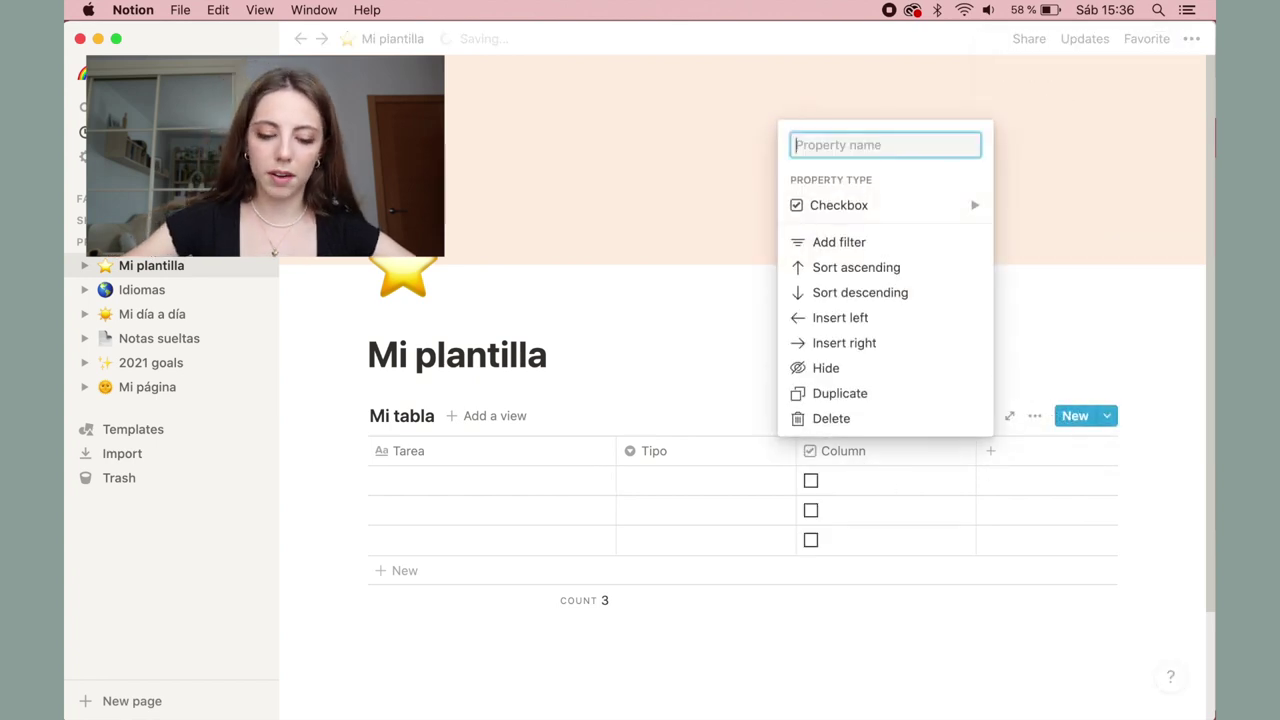
type("Hecho")
key("Return")
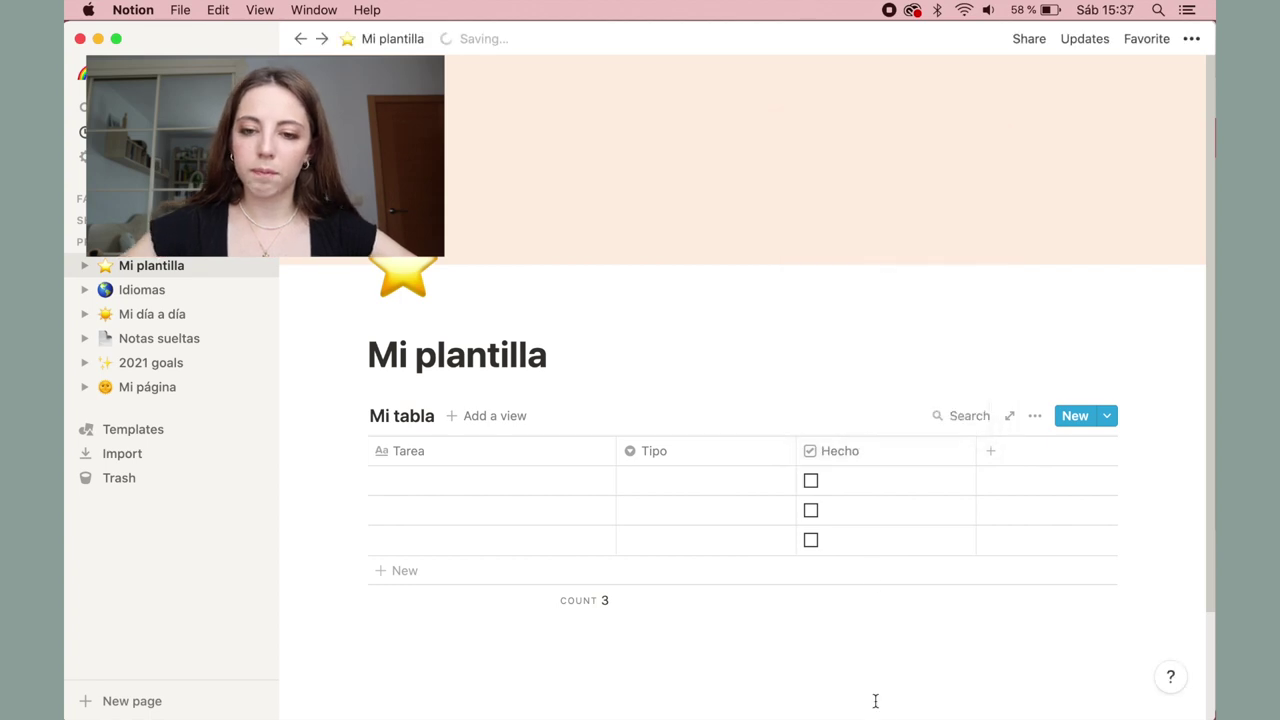
left_click_drag(888, 464, 430, 452)
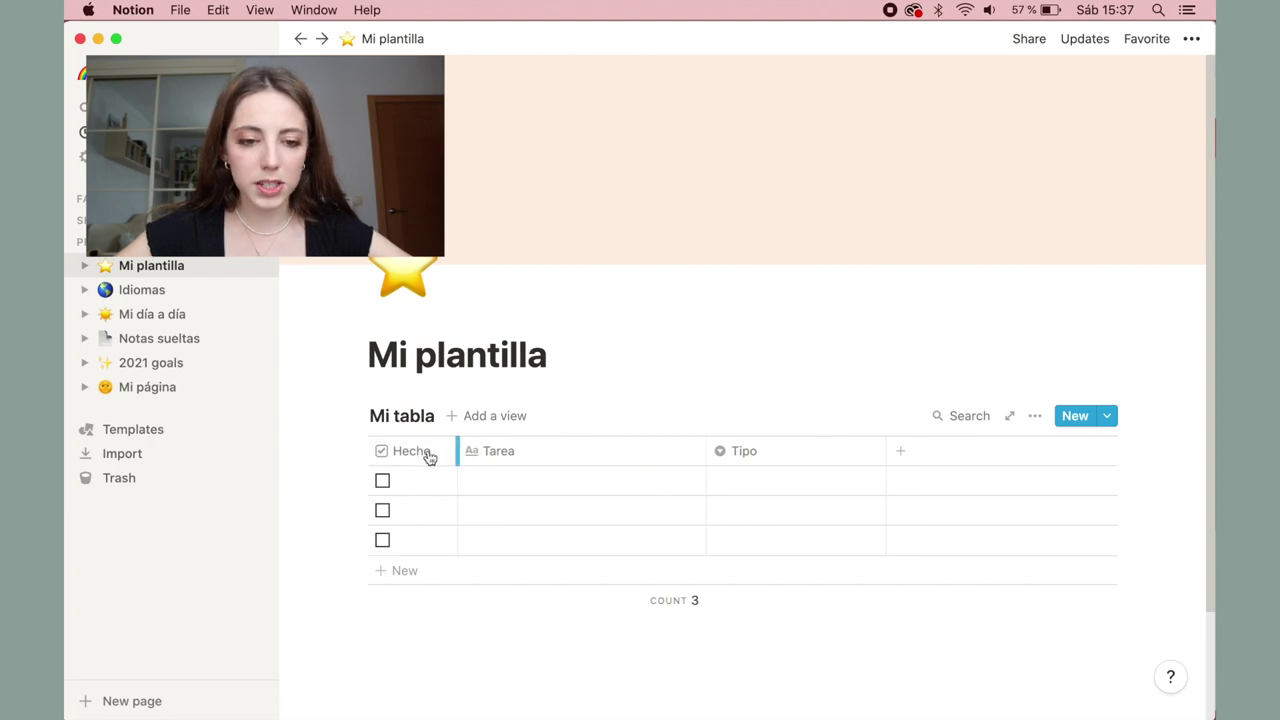
Add a Date column named "Fecha", place it between "Hecho" and "Tarea", and narrow it to fit its dates
left_click(900, 450)
left_click(1000, 205)
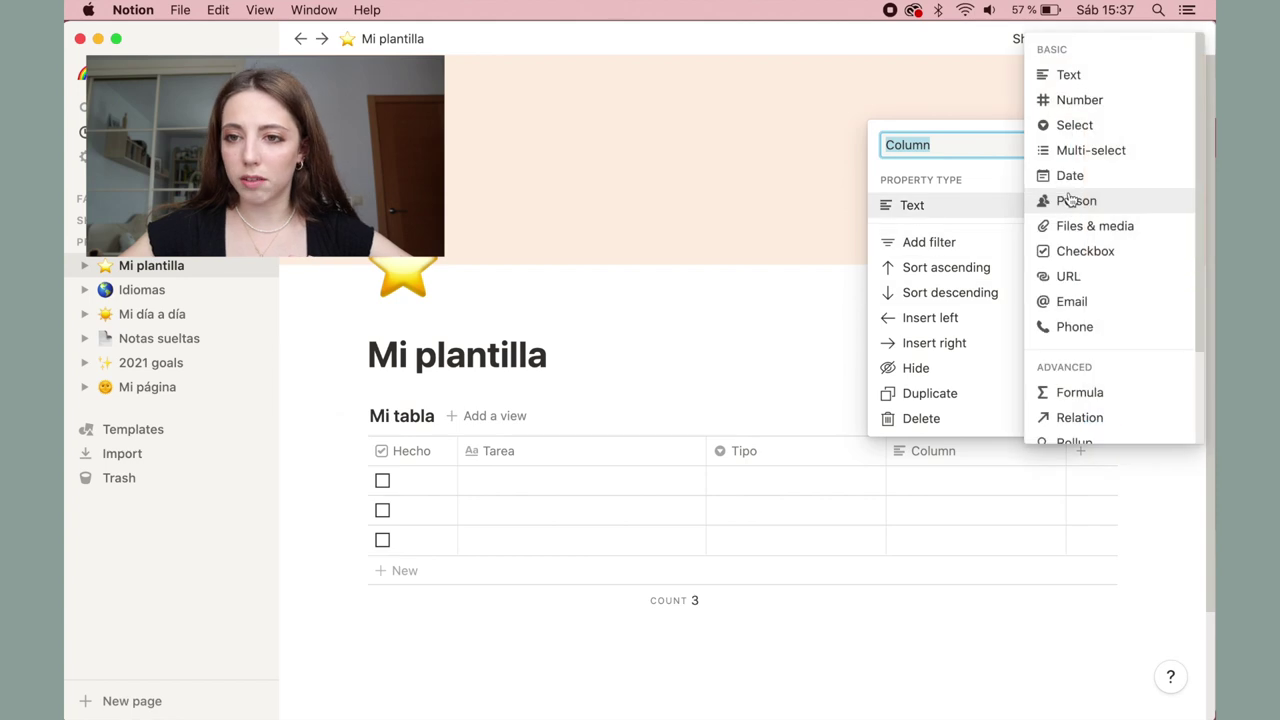
left_click(1070, 177)
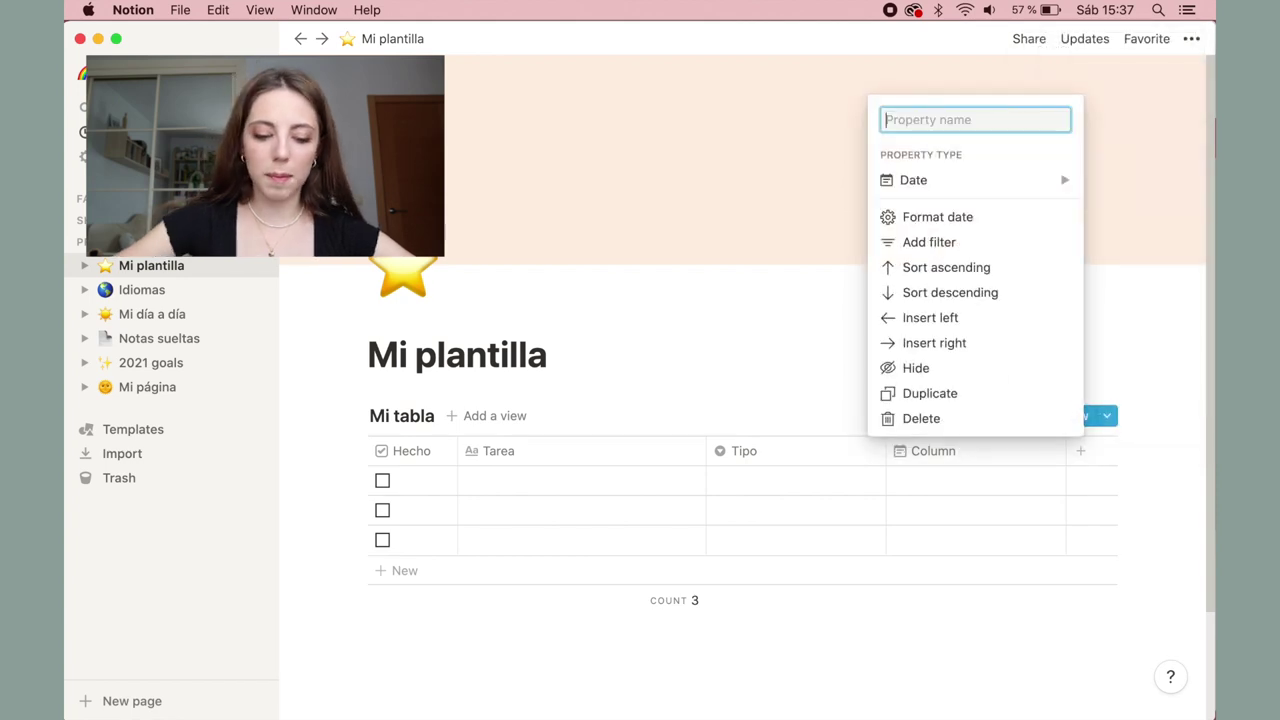
type("Fecha")
key("Return")
left_click_drag(933, 450, 520, 450)
left_click_drag(637, 451, 567, 445)
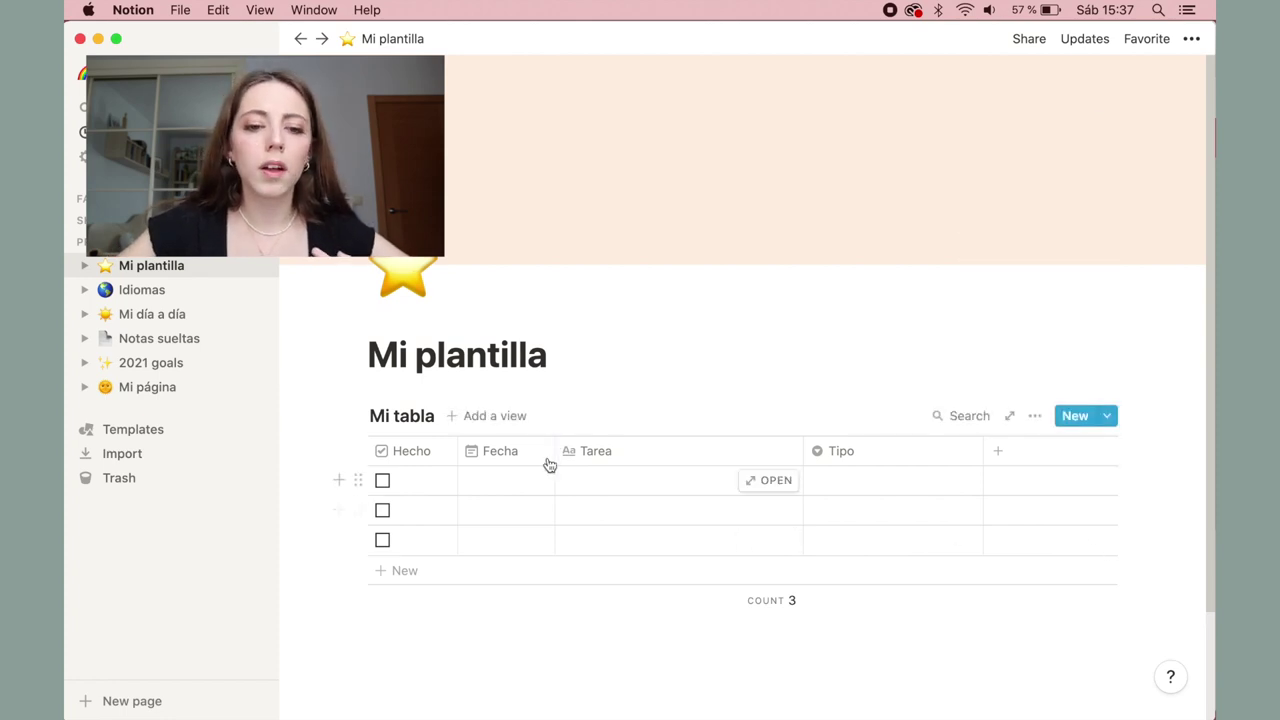
Fill in the first row with the date Mar 21, 2021 and the task "Hacer la tarea"
left_click(494, 479)
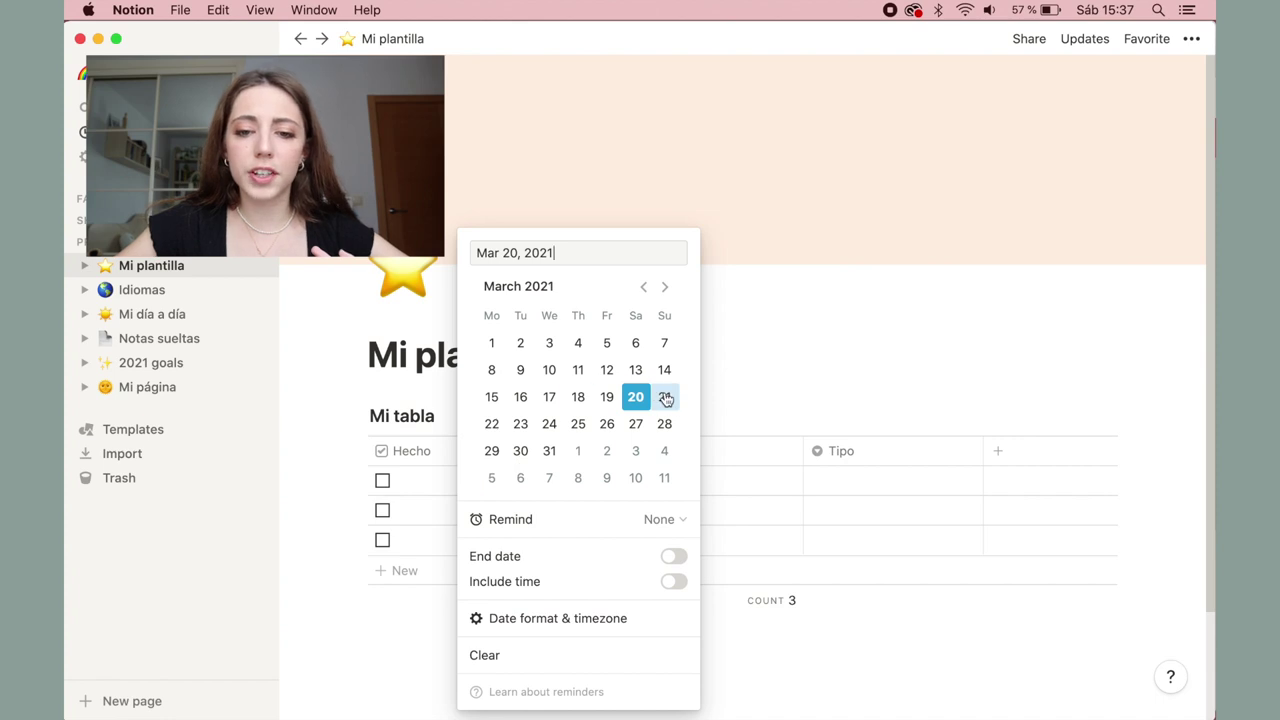
left_click(956, 705)
left_click(643, 477)
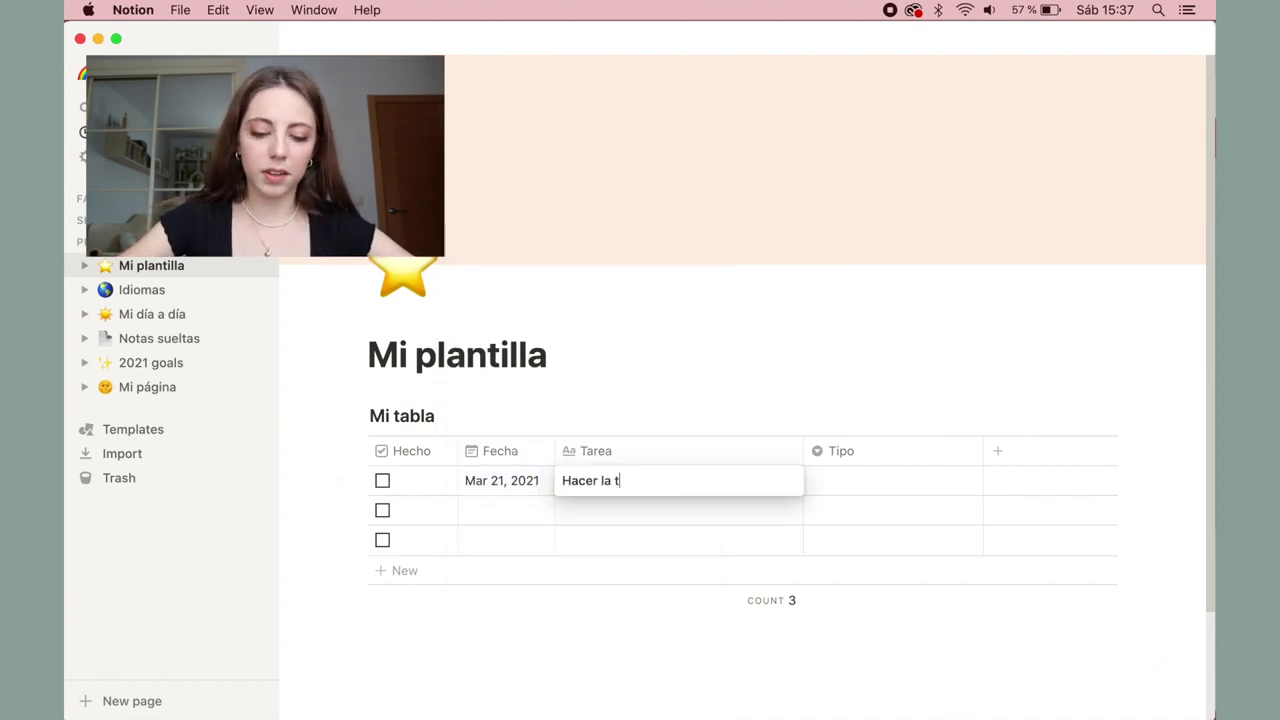
type("Hacer la tarea")
key("Escape")
Create the options "Universidad", "Trabajo" and "Amigos" for "Tipo" from the first row's cell
left_click(836, 480)
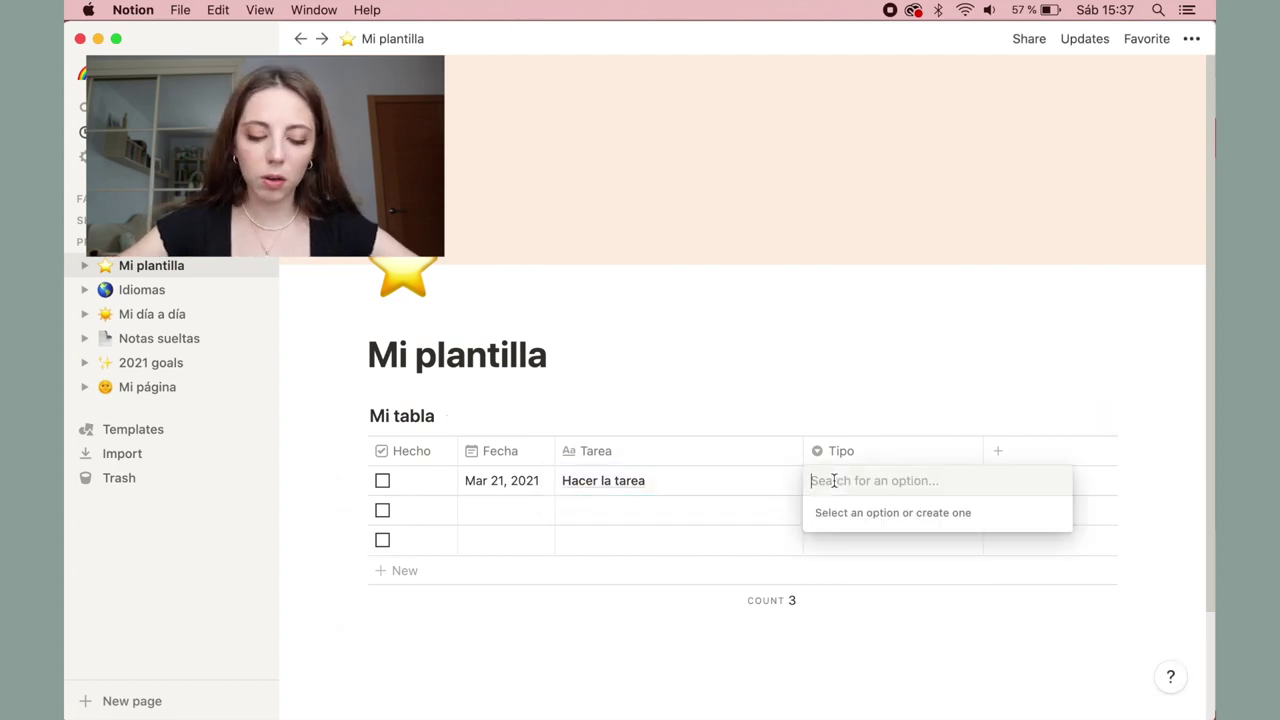
type("Universida")
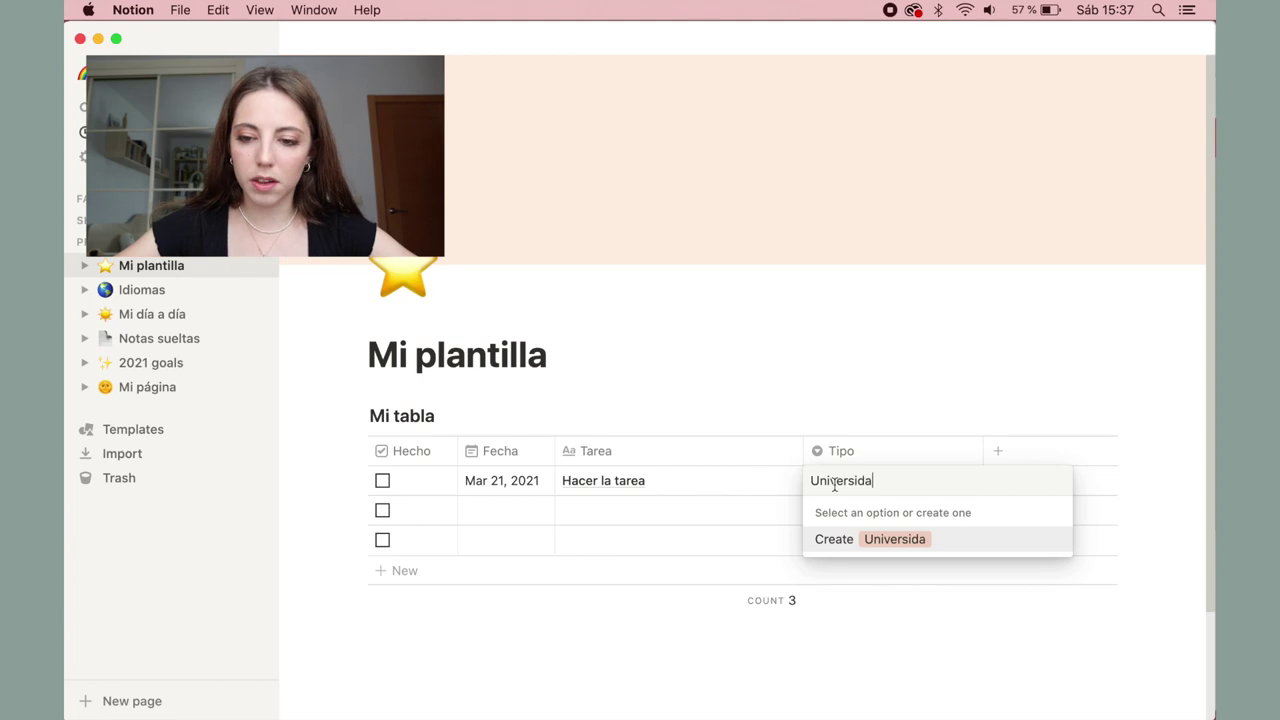
type("d")
left_click(879, 540)
left_click(858, 475)
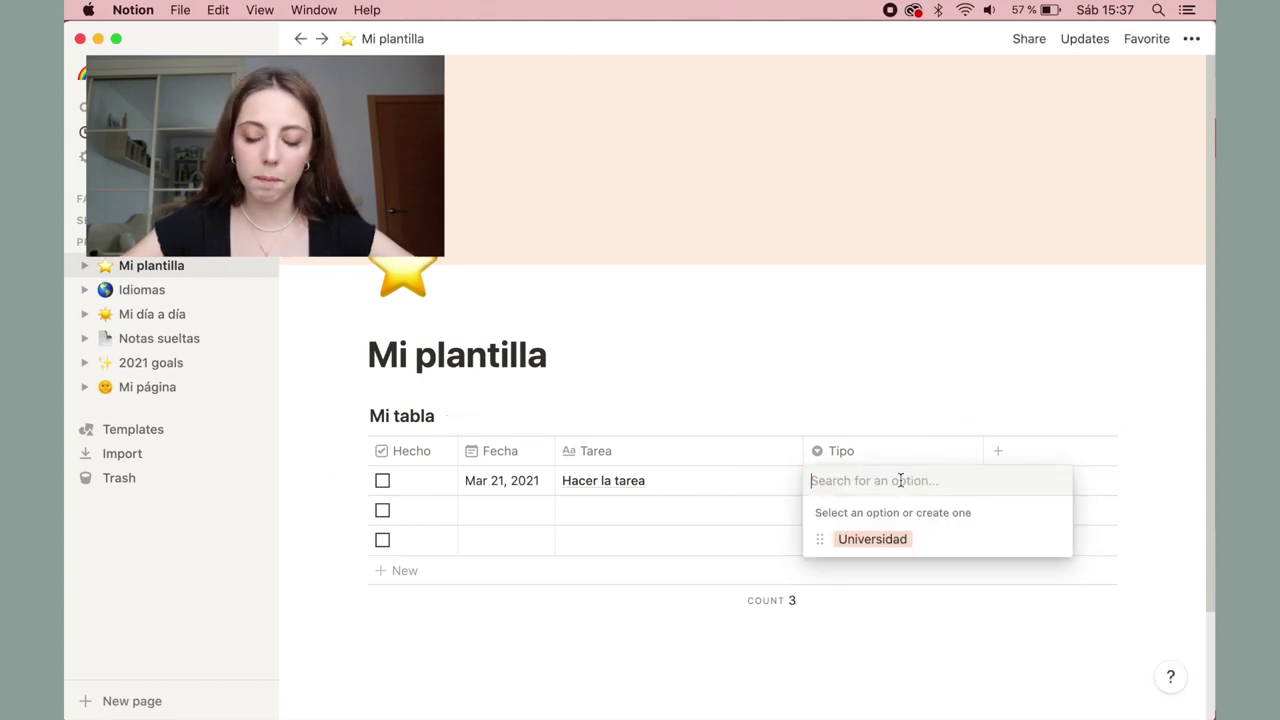
type("Tr")
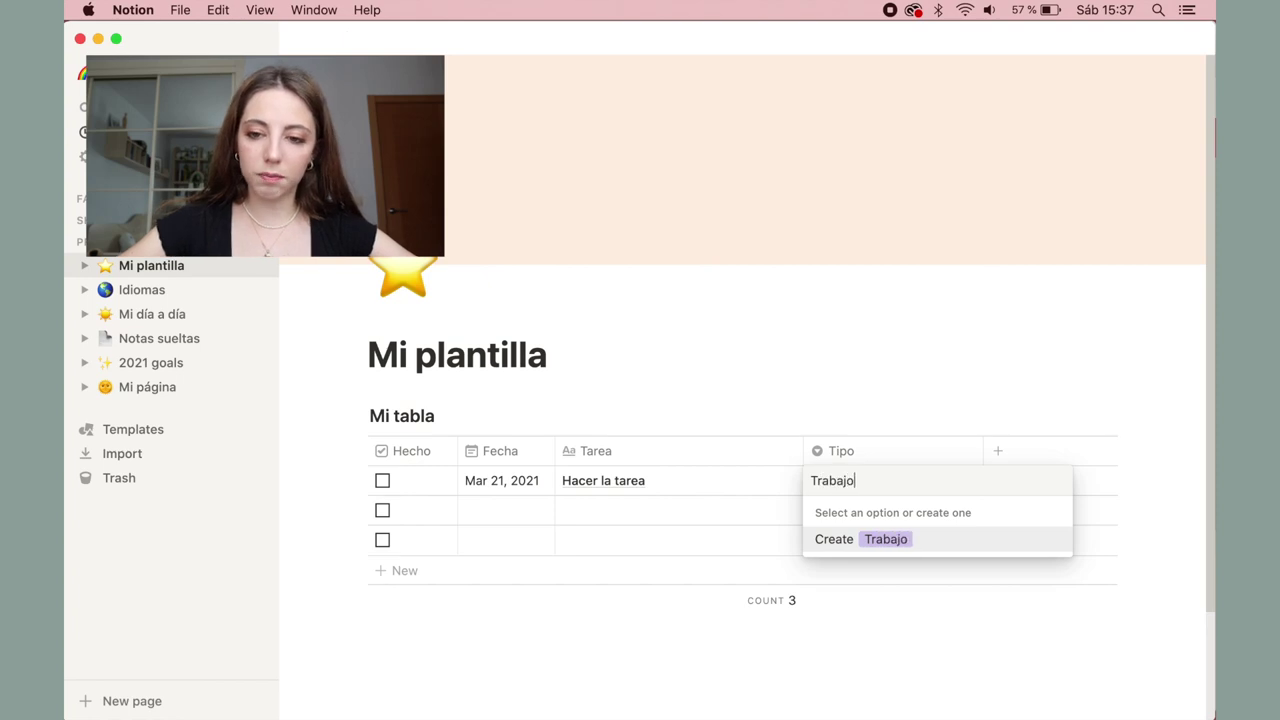
type("abajo")
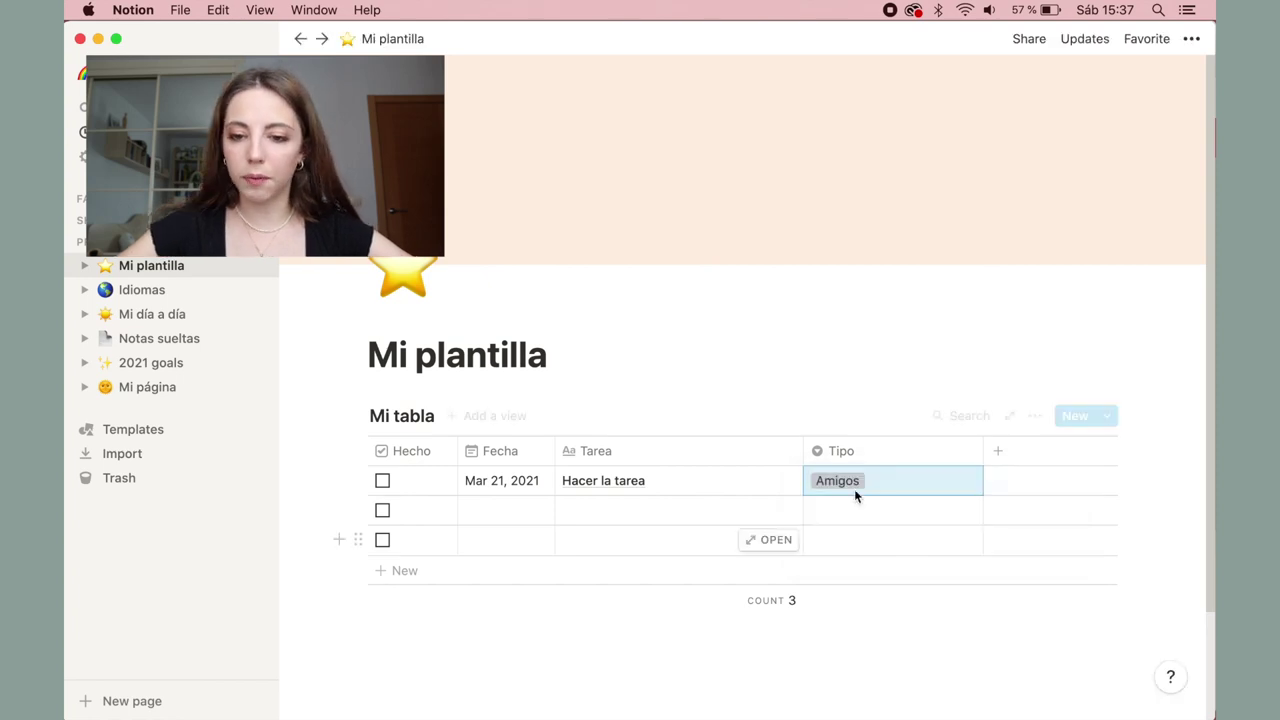
Set the "Tipo" of "Hacer la tarea" to "Universidad"
left_click(854, 484)
left_click(871, 483)
left_click(852, 539)
left_click(686, 626)
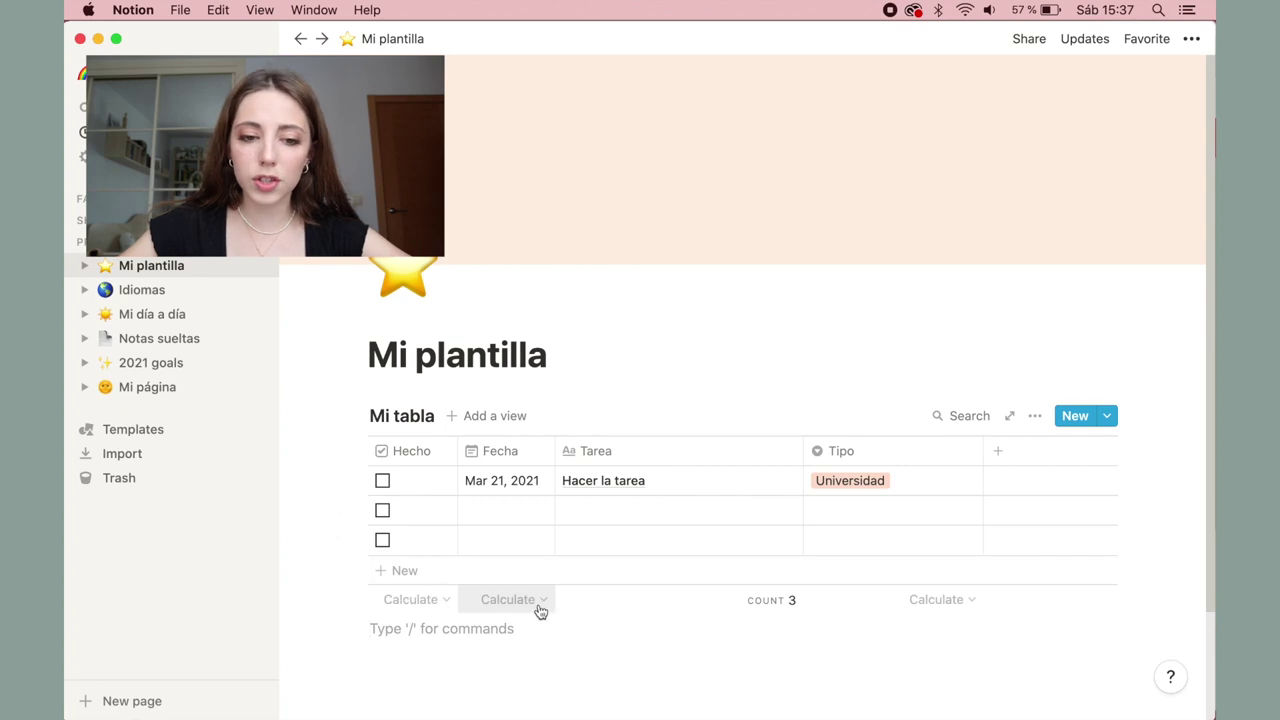
Add a Number column after "Tipo" and enter 45 in its first row and 60 in its second
left_click(1000, 452)
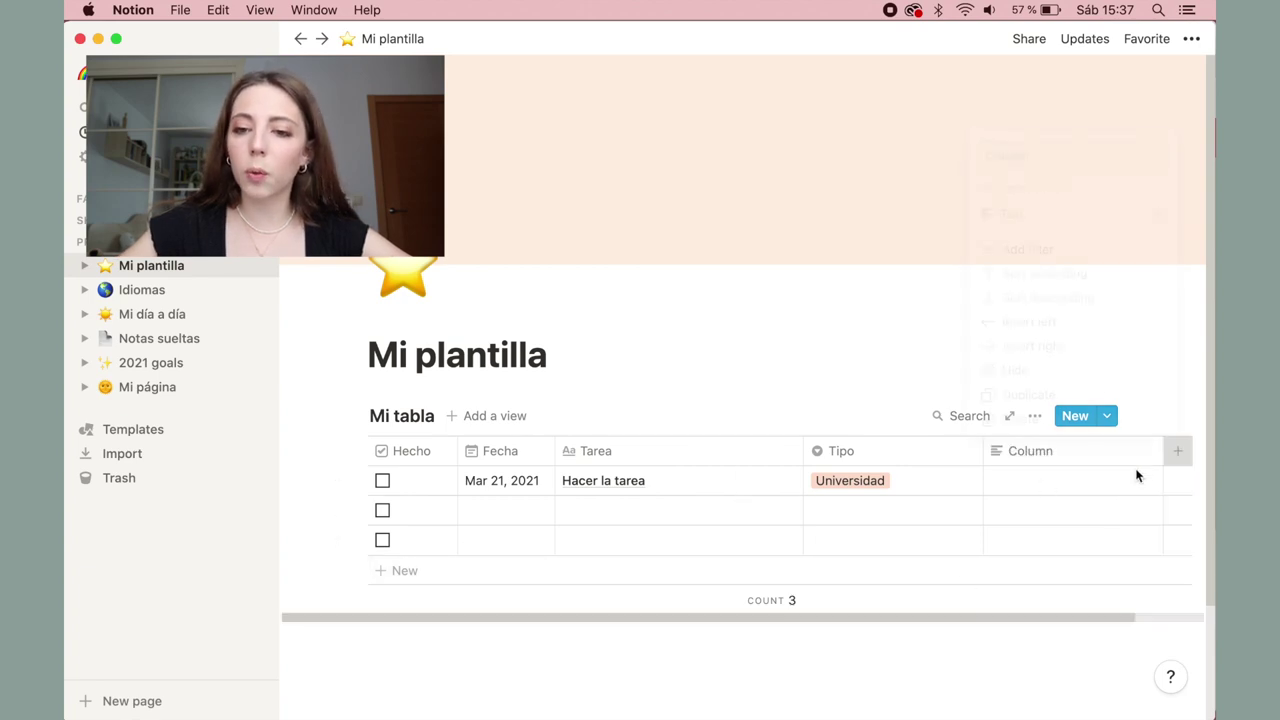
left_click(1000, 205)
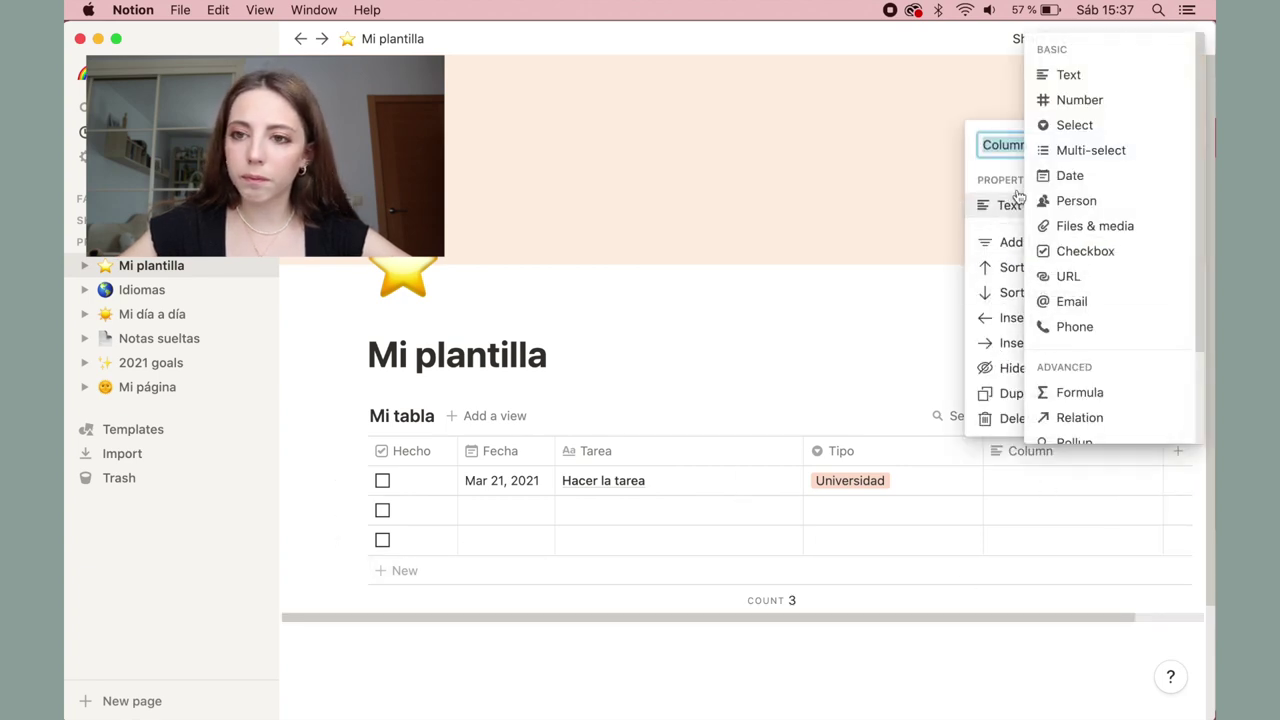
left_click(1084, 103)
left_click(1025, 472)
left_click(1038, 516)
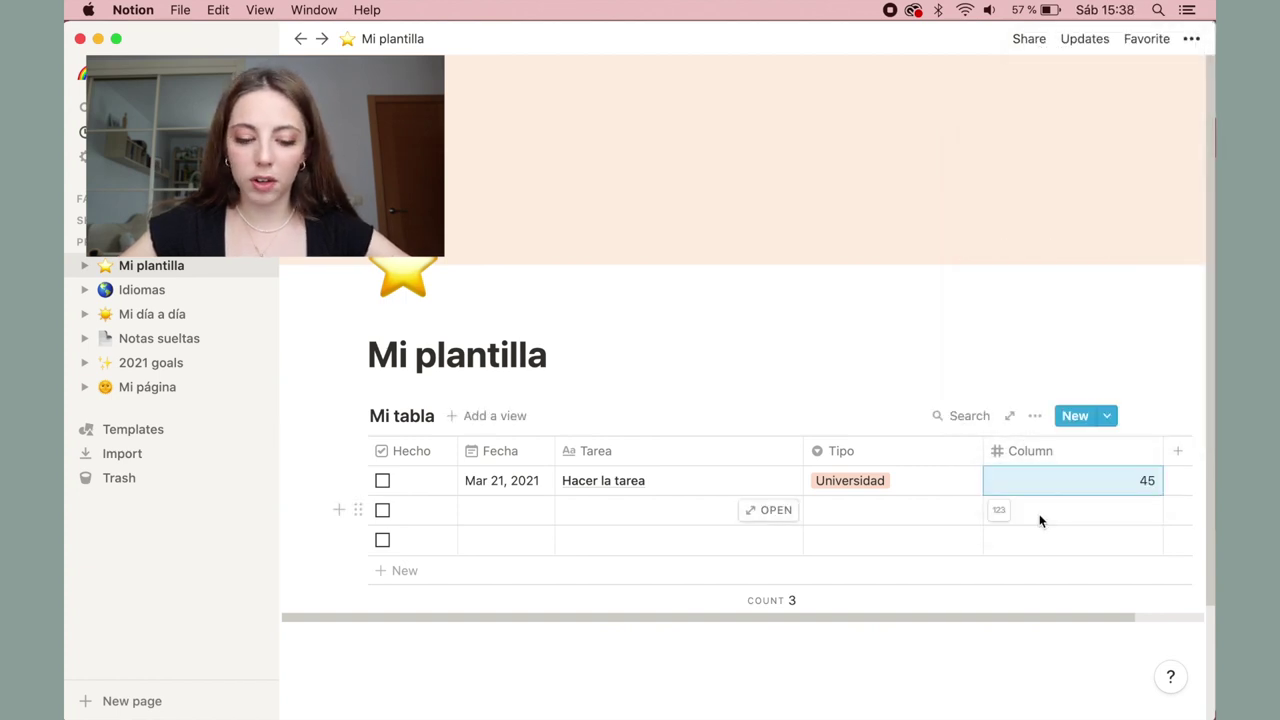
type("59")
key("Escape")
type("6")
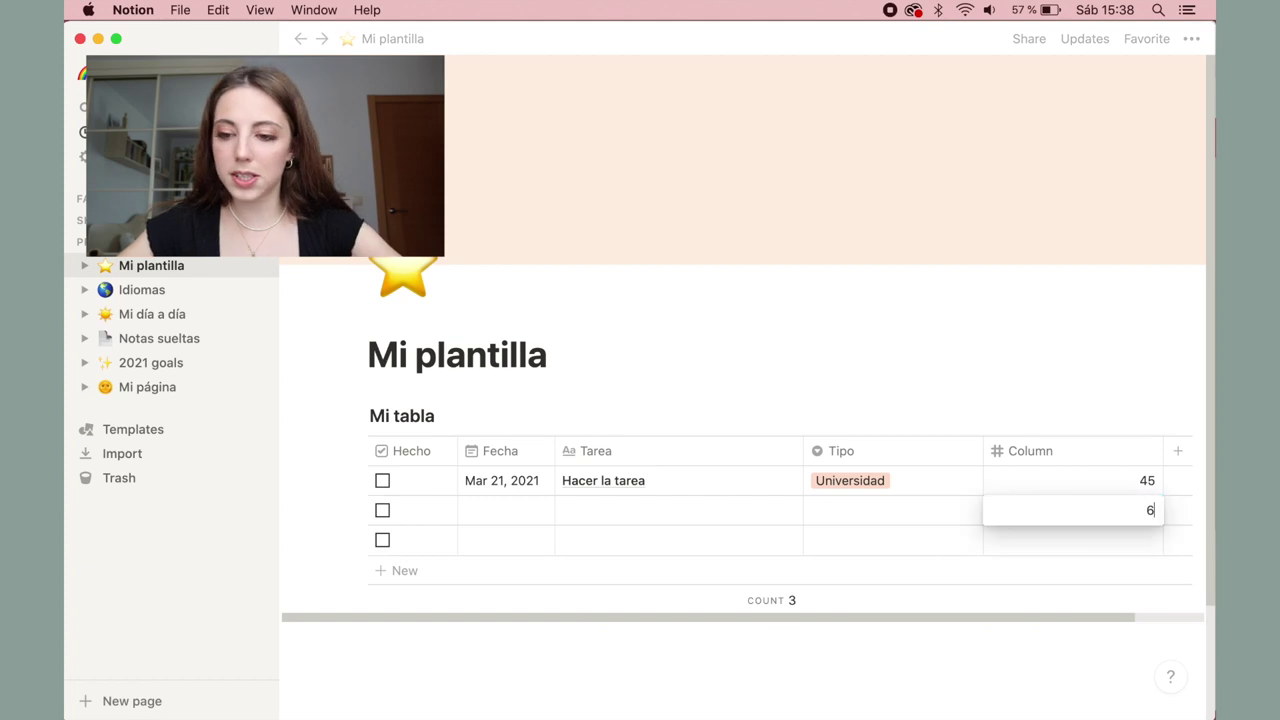
key("Escape")
Calculate the number column's Sum, switch it to Average, and view the calculation options for the "Tarea" column
scroll(1100, 590, "right", 2)
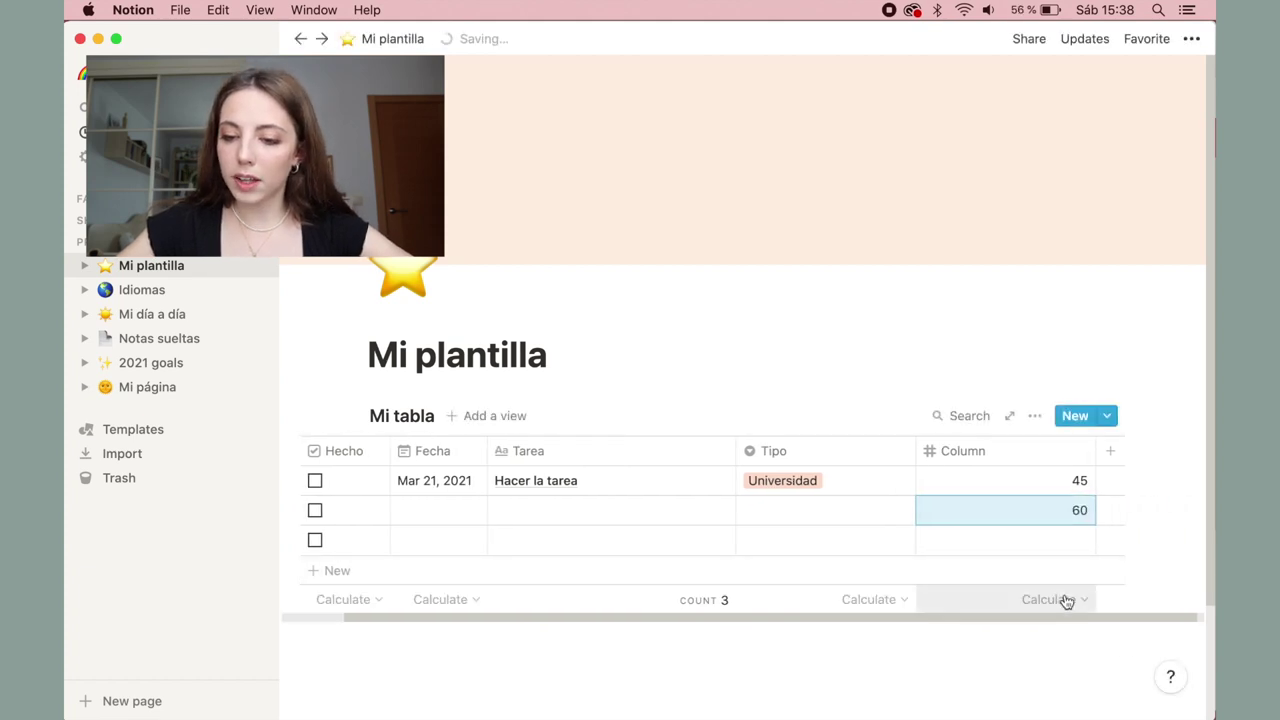
left_click(1064, 598)
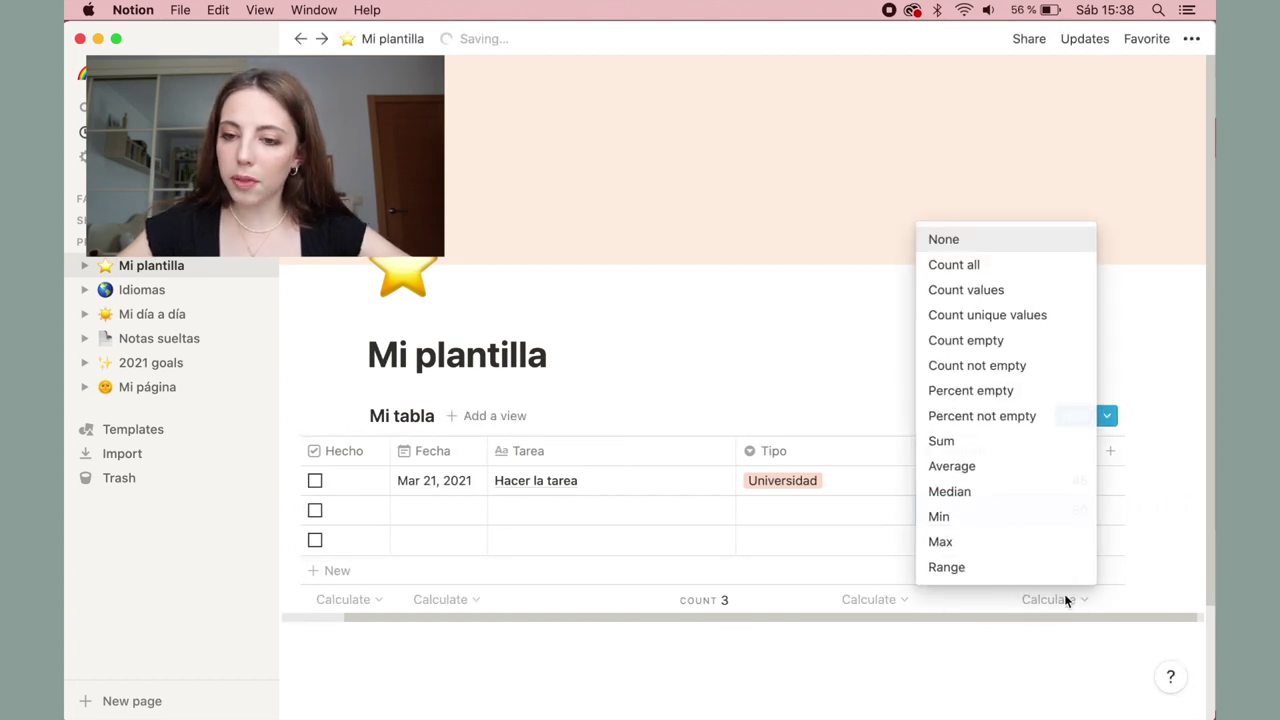
left_click(944, 441)
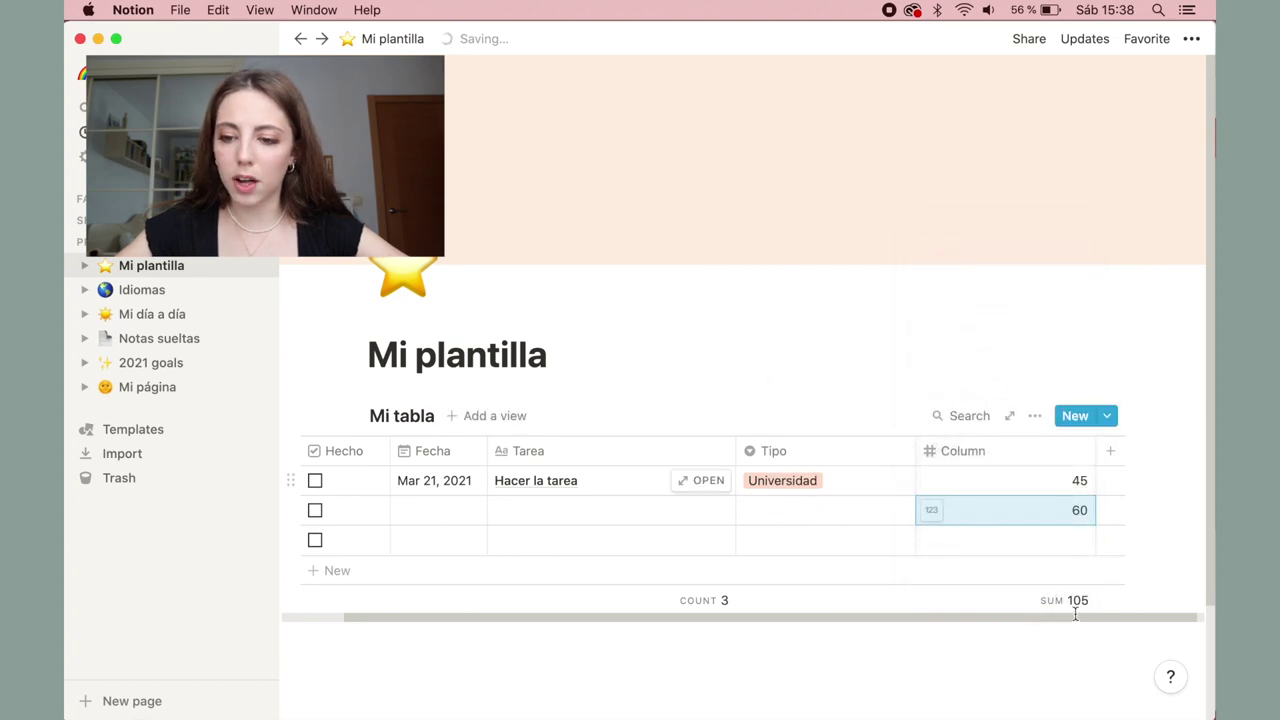
left_click(1078, 603)
left_click(957, 463)
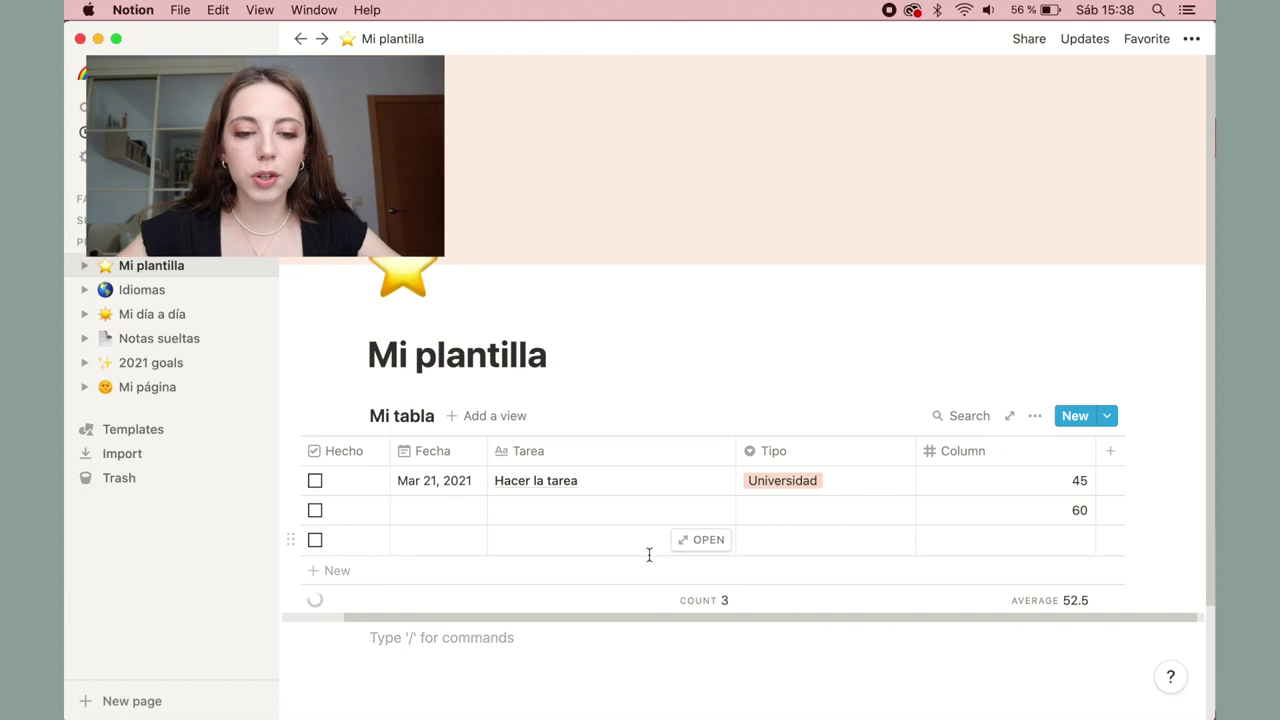
left_click(545, 598)
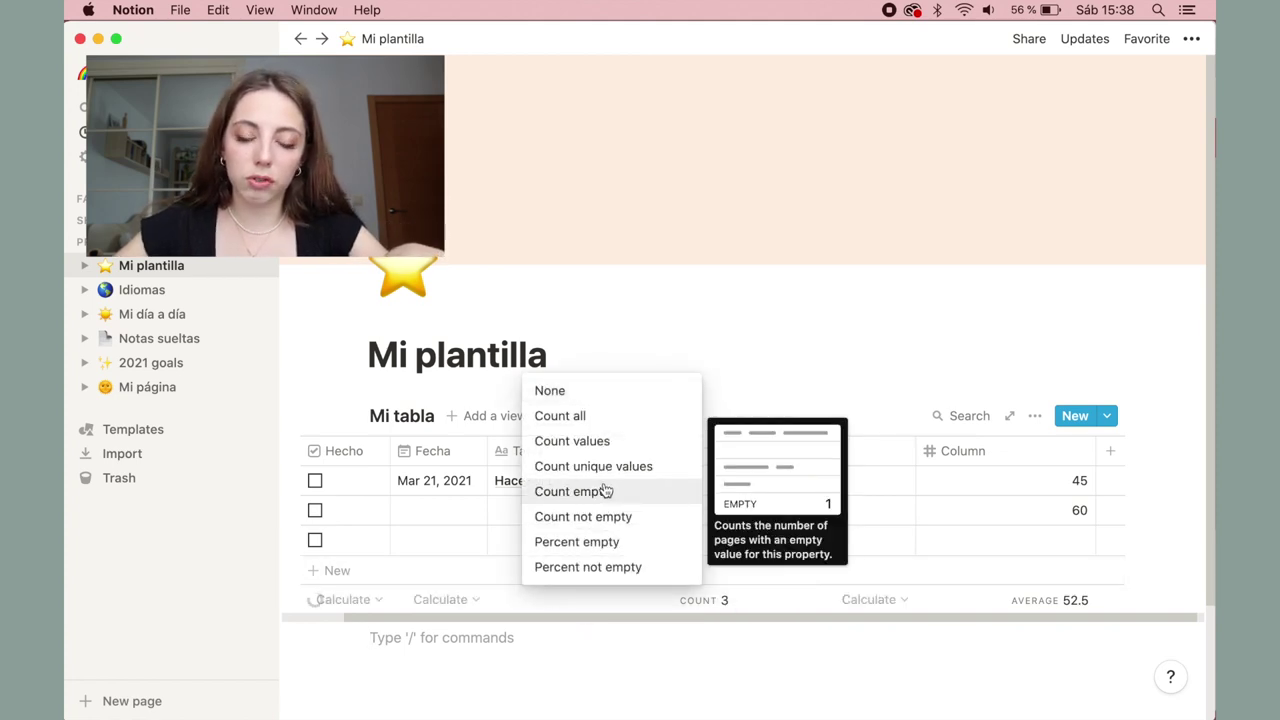
left_click(617, 674)
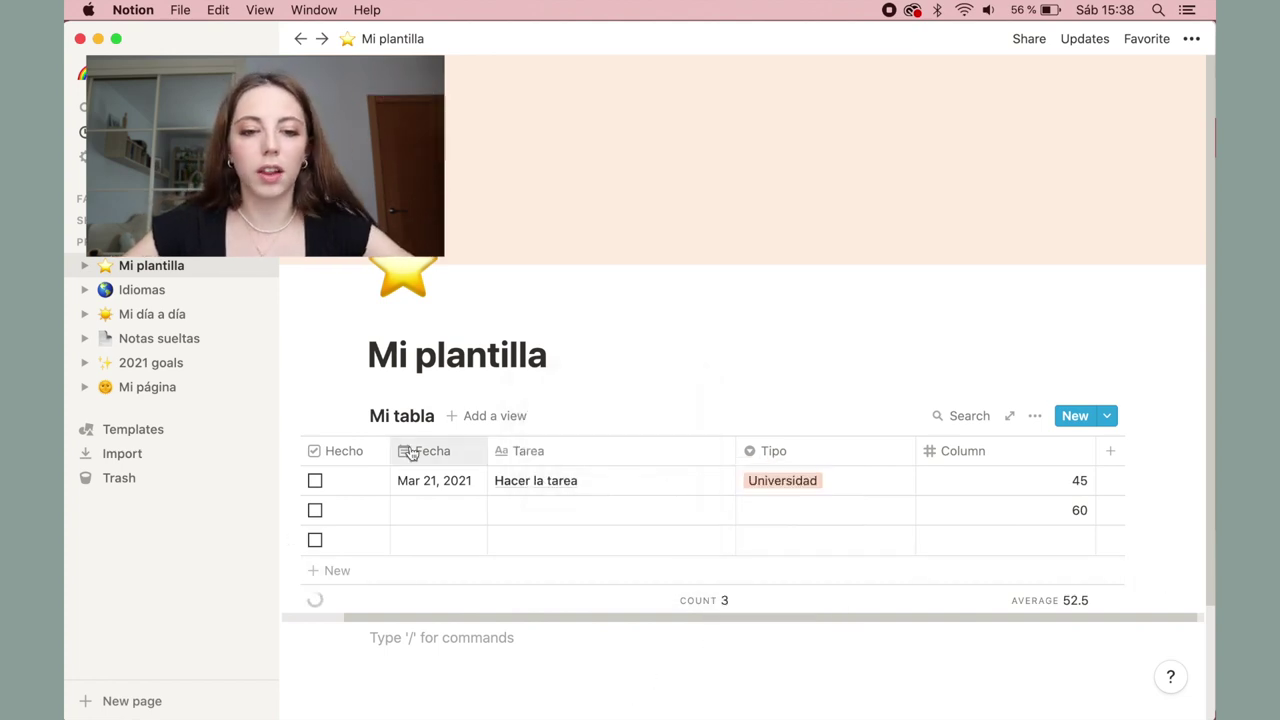
Delete the two rows below "Hacer la tarea"
left_click(293, 512)
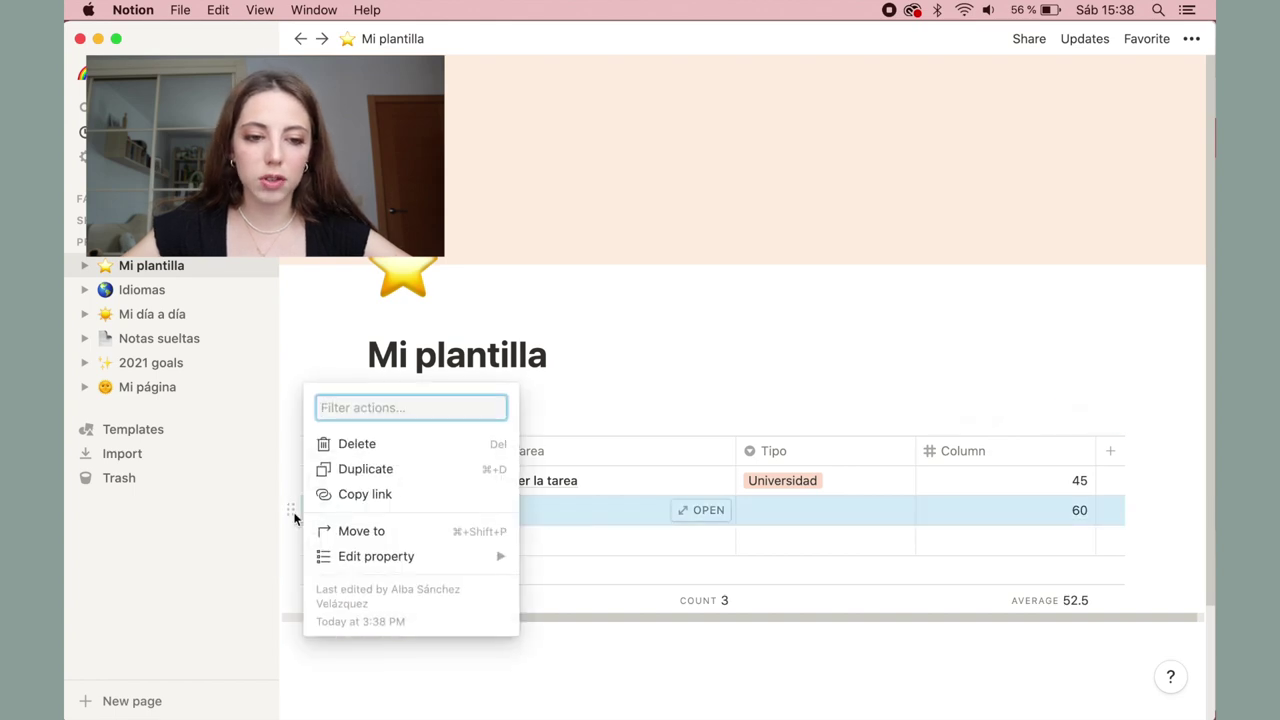
left_click(344, 450)
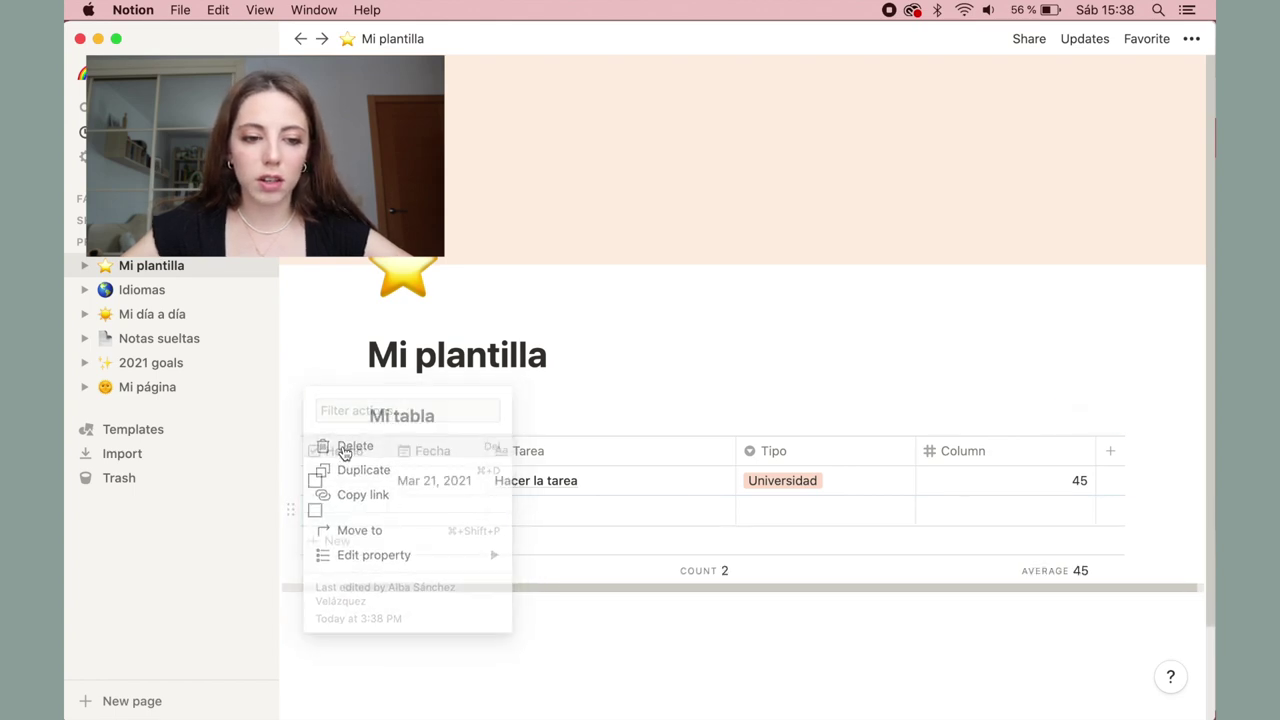
left_click(290, 512)
left_click(398, 444)
Delete the number column from the table and confirm its removal
left_click(1063, 450)
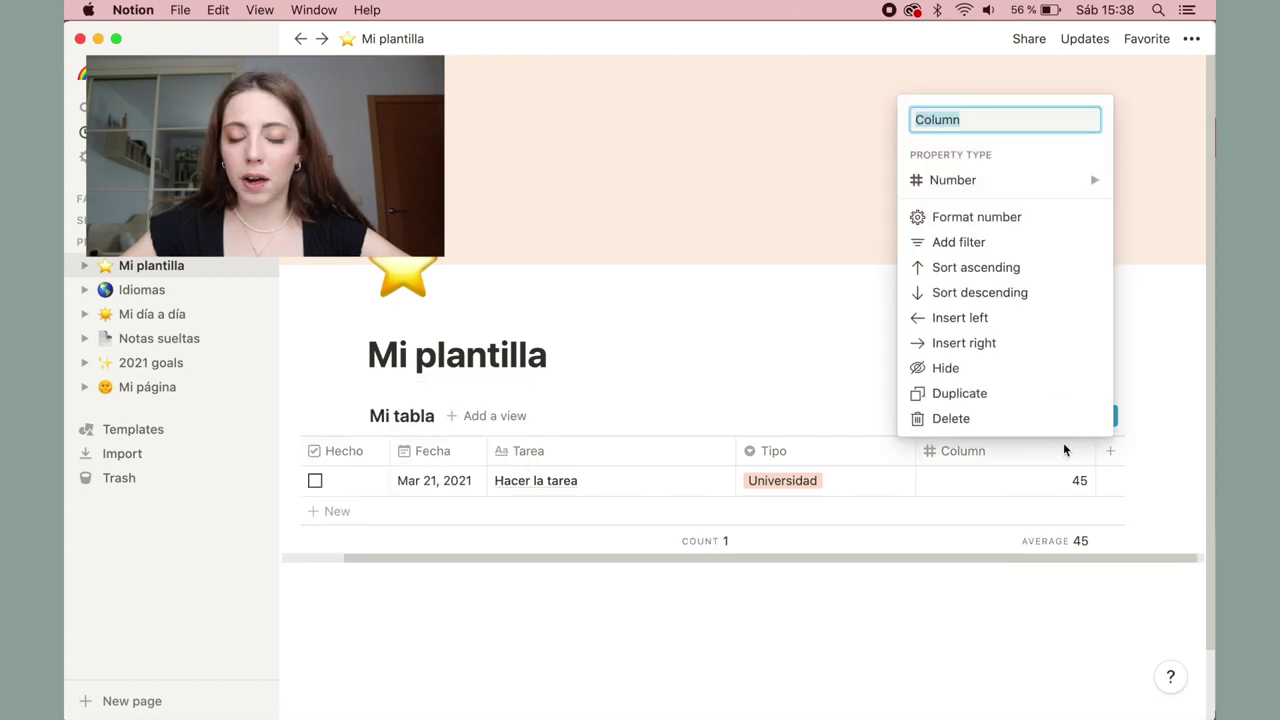
left_click(998, 428)
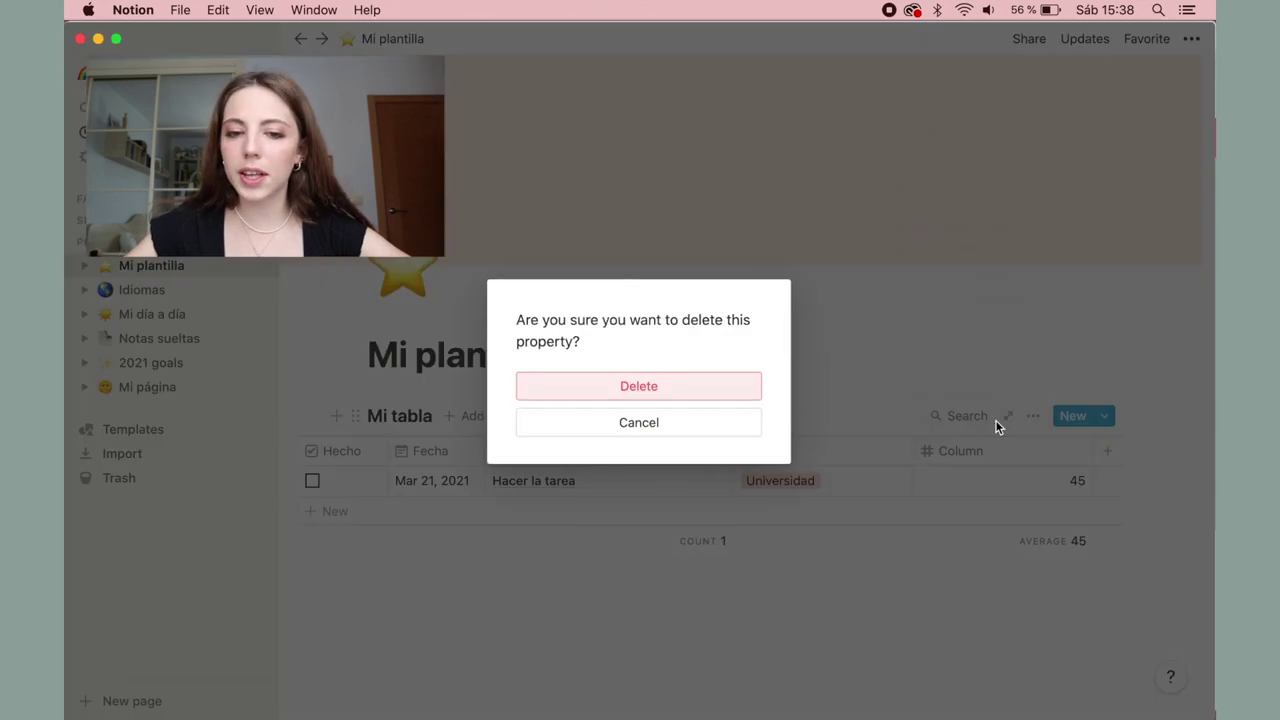
key("Return")
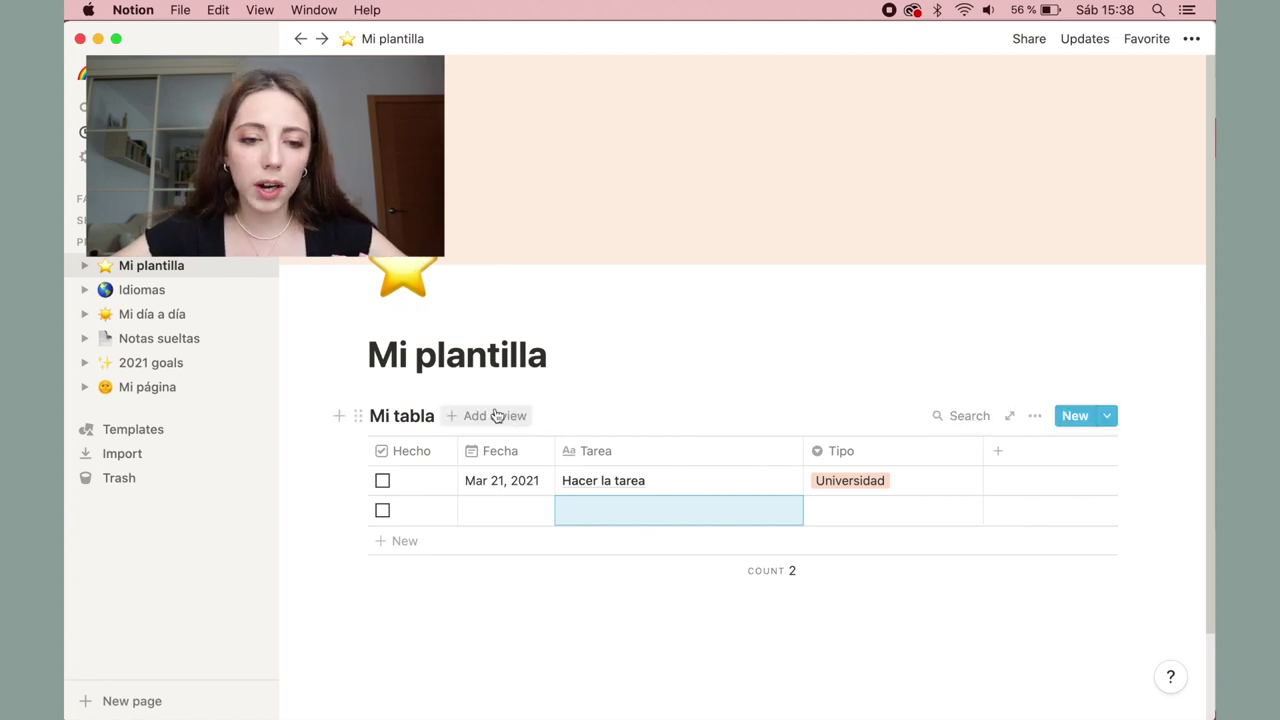
Add a Calendar view named "Calendario" to Mi tabla
left_click(497, 420)
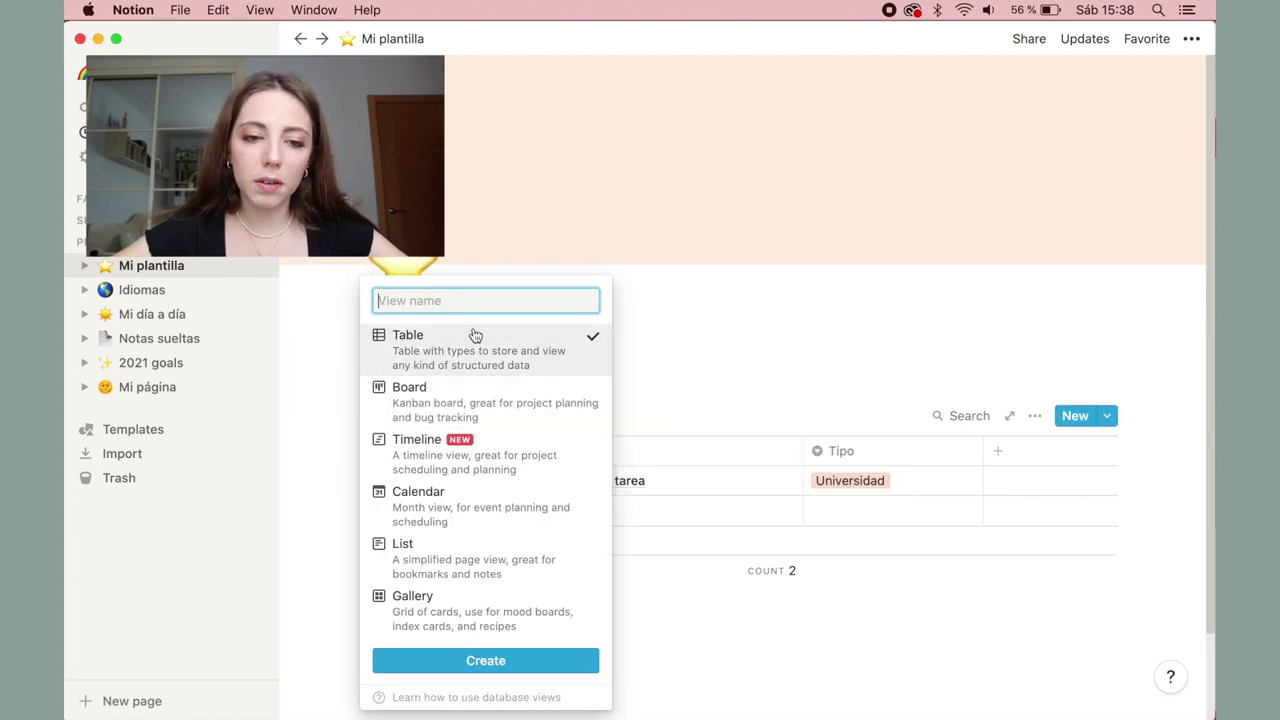
left_click(481, 521)
type("Cal")
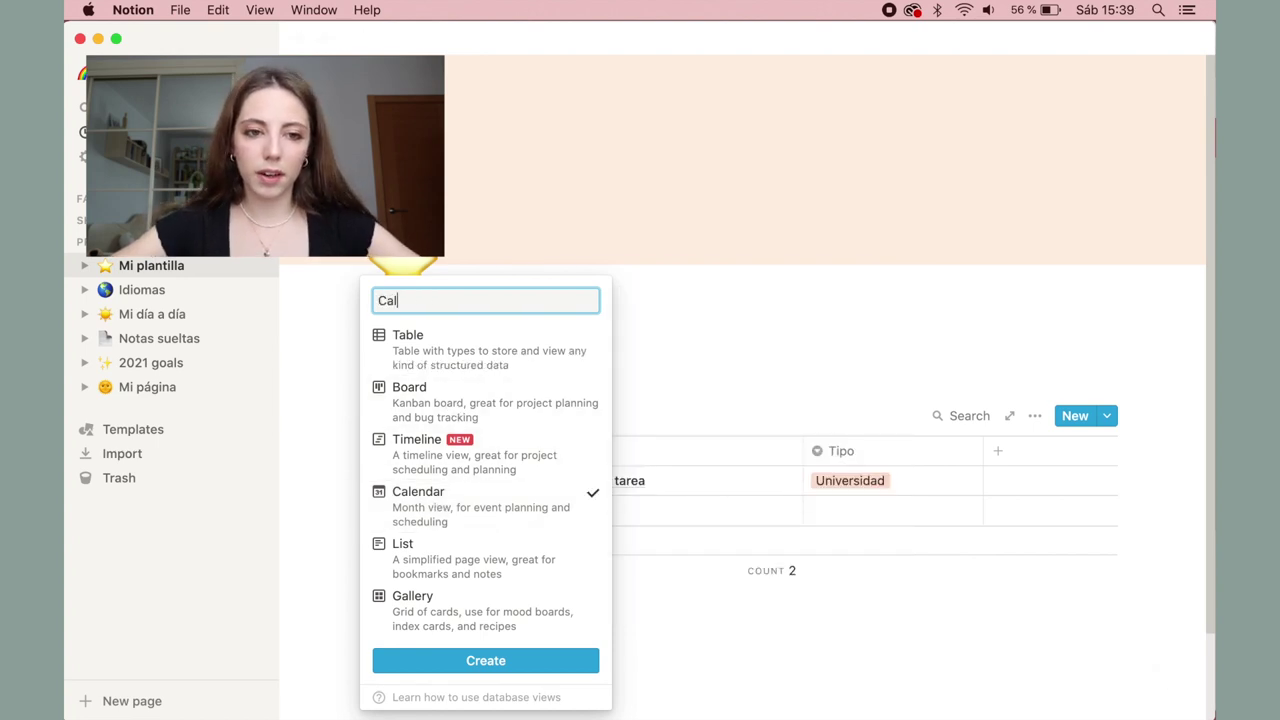
type("endario")
key("Return")
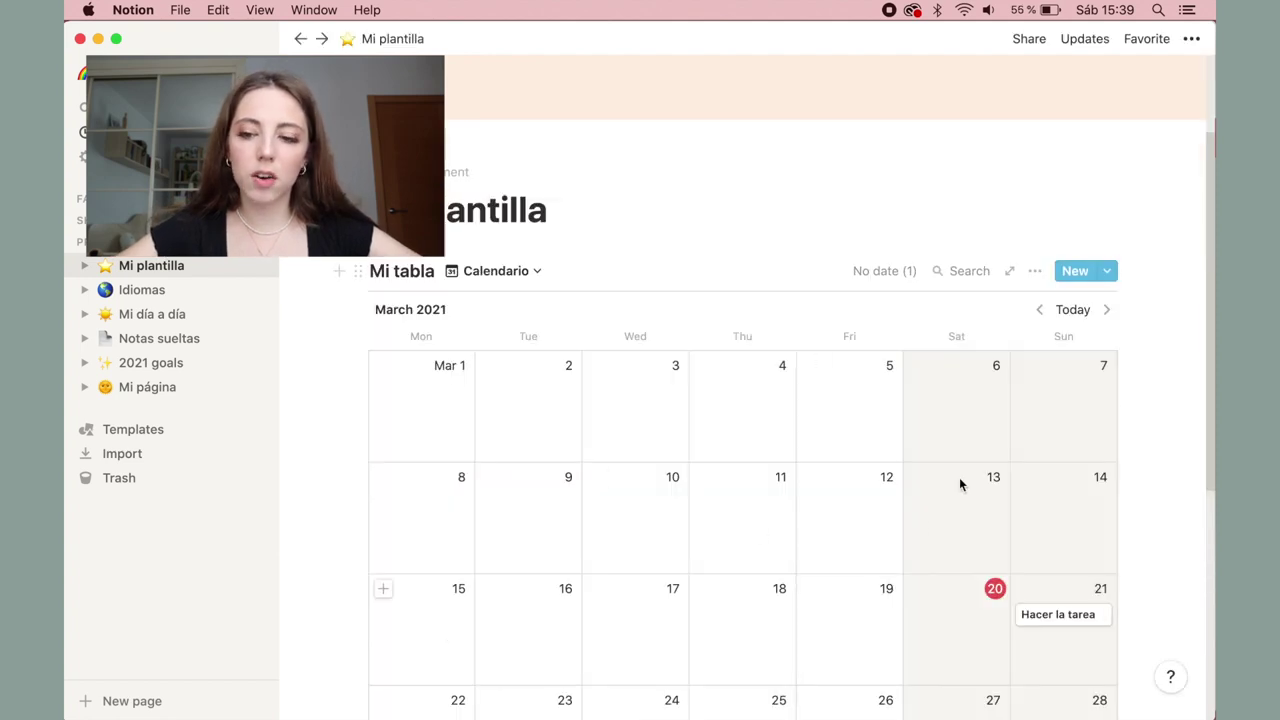
scroll(960, 483, "down", 3)
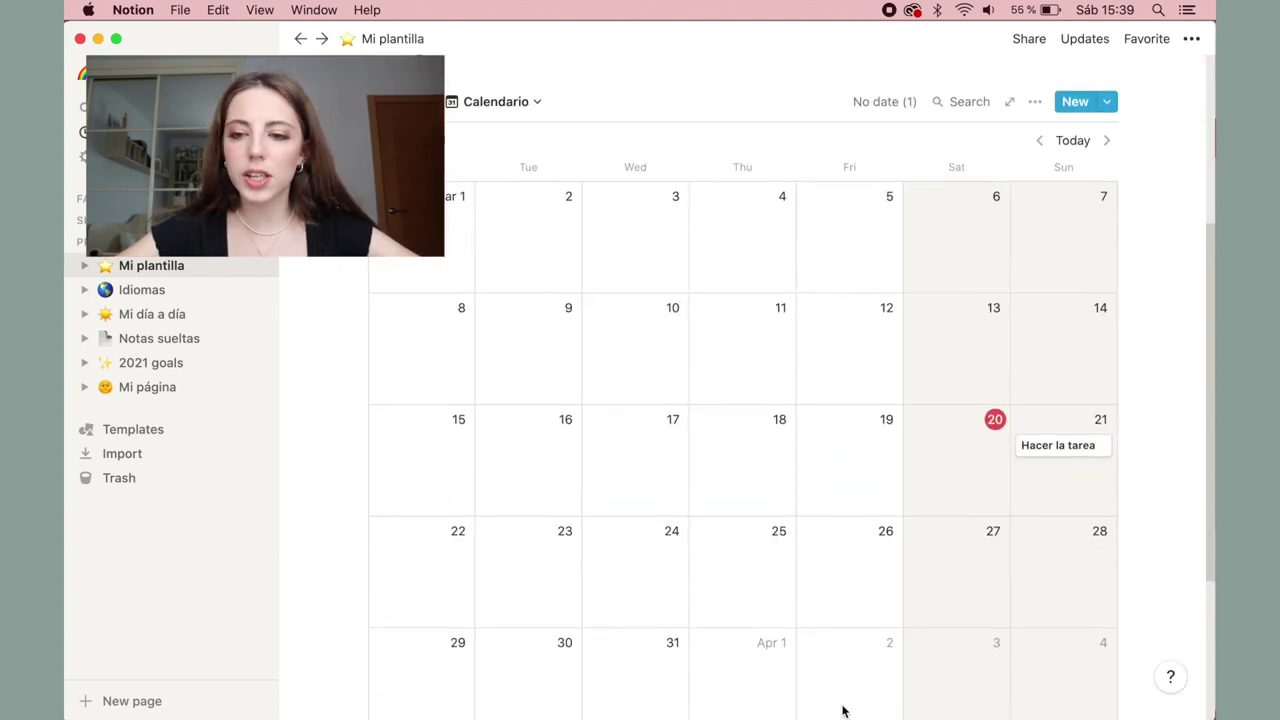
Show the Hecho and Tipo properties on the entries of the Calendario view
scroll(1069, 480, "up", 2)
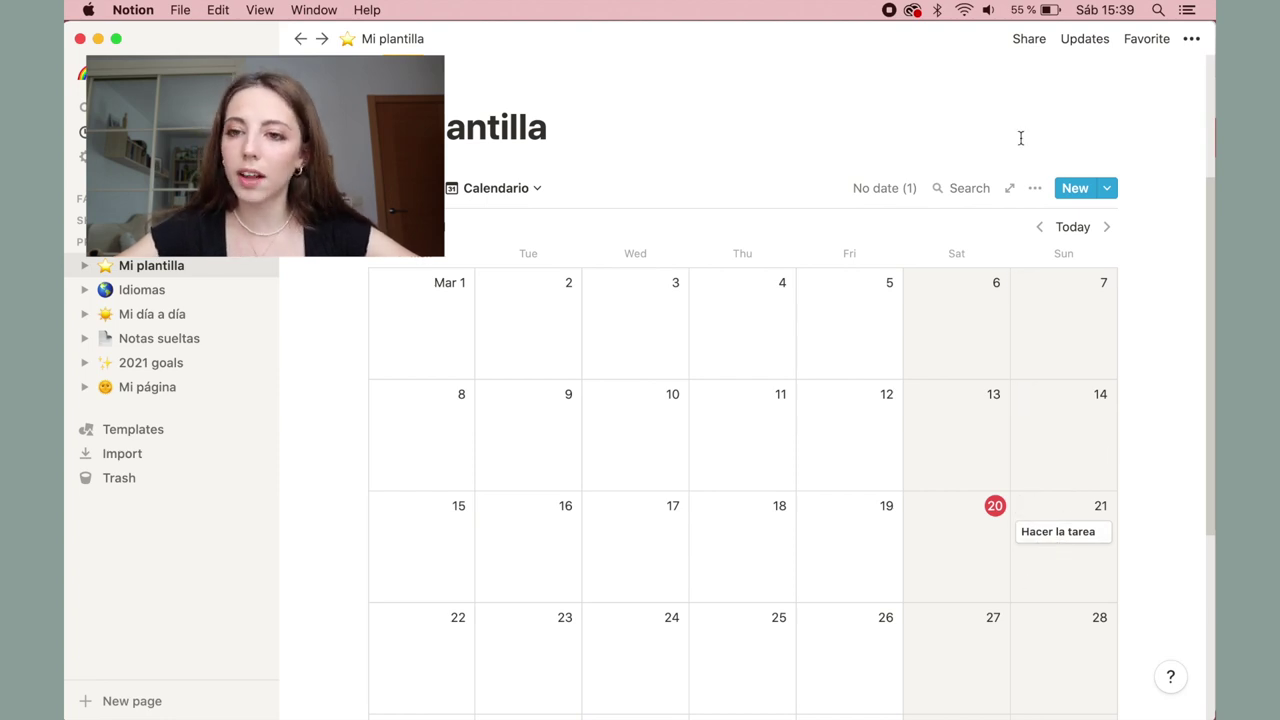
left_click(1036, 189)
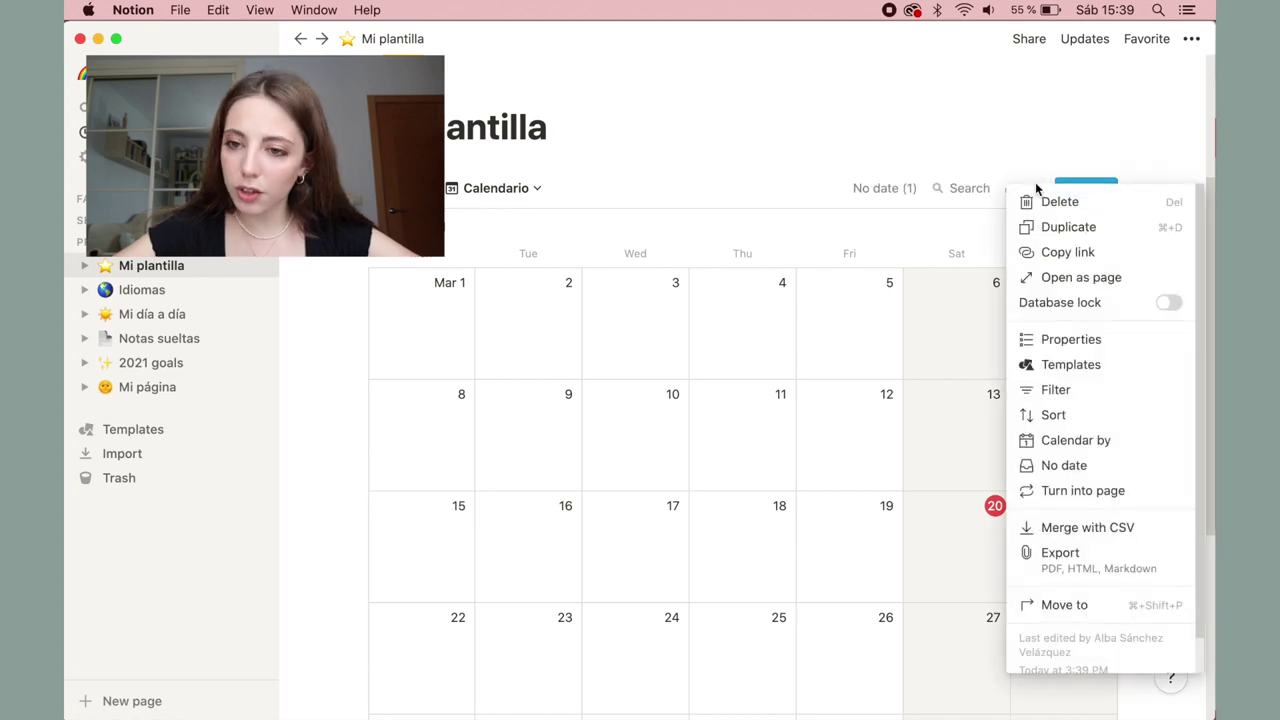
left_click(1058, 339)
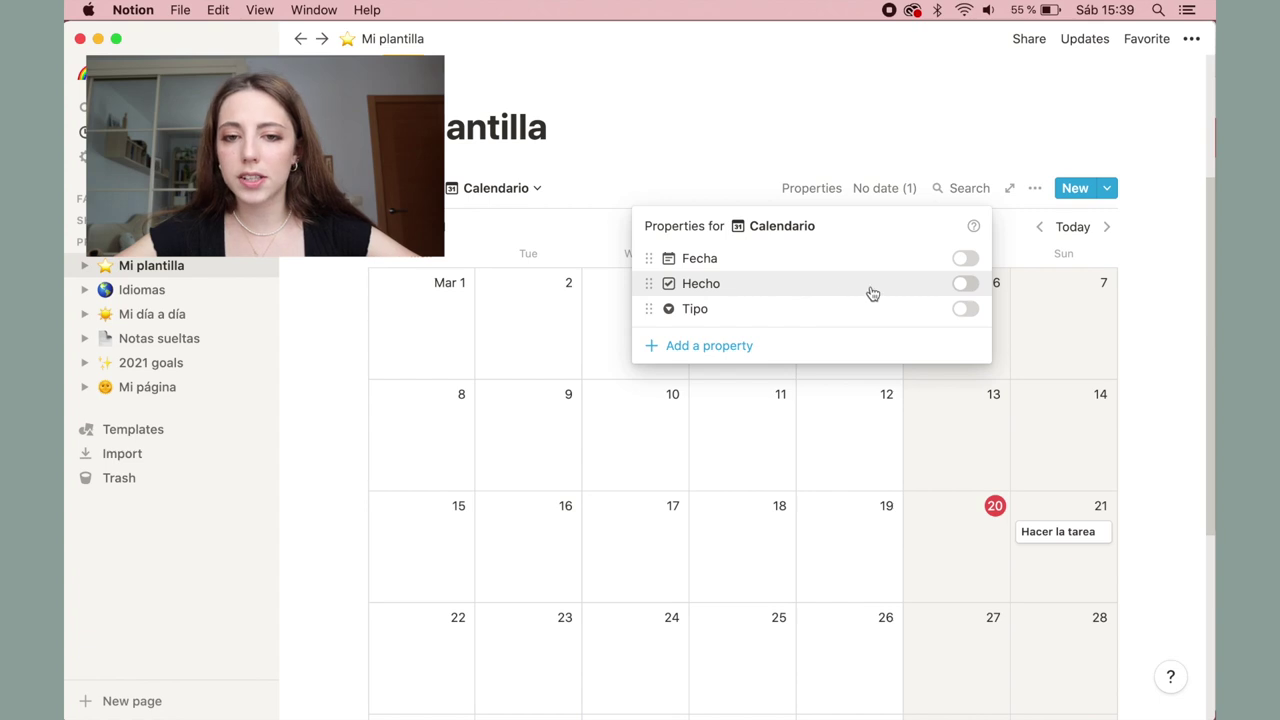
left_click(962, 314)
left_click(955, 284)
left_click(962, 287)
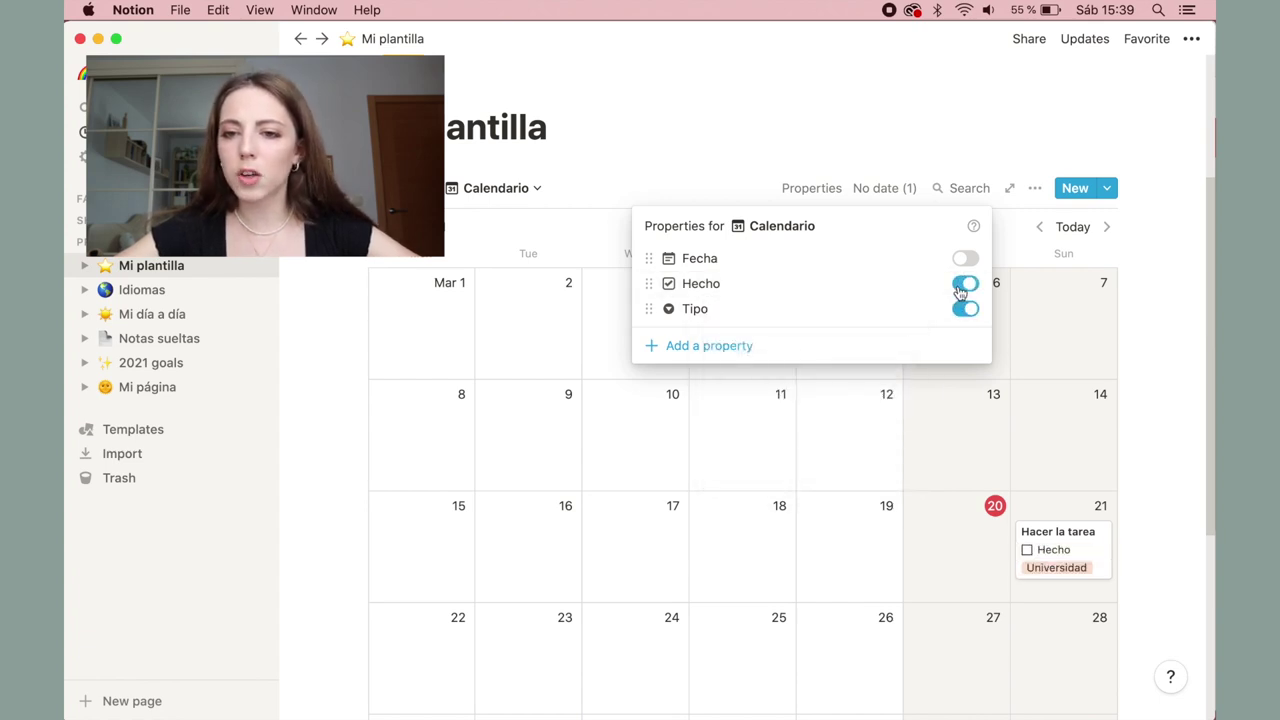
left_click(1092, 505)
Switch Mi tabla to its default table view and rename that view "Lista"
left_click(493, 190)
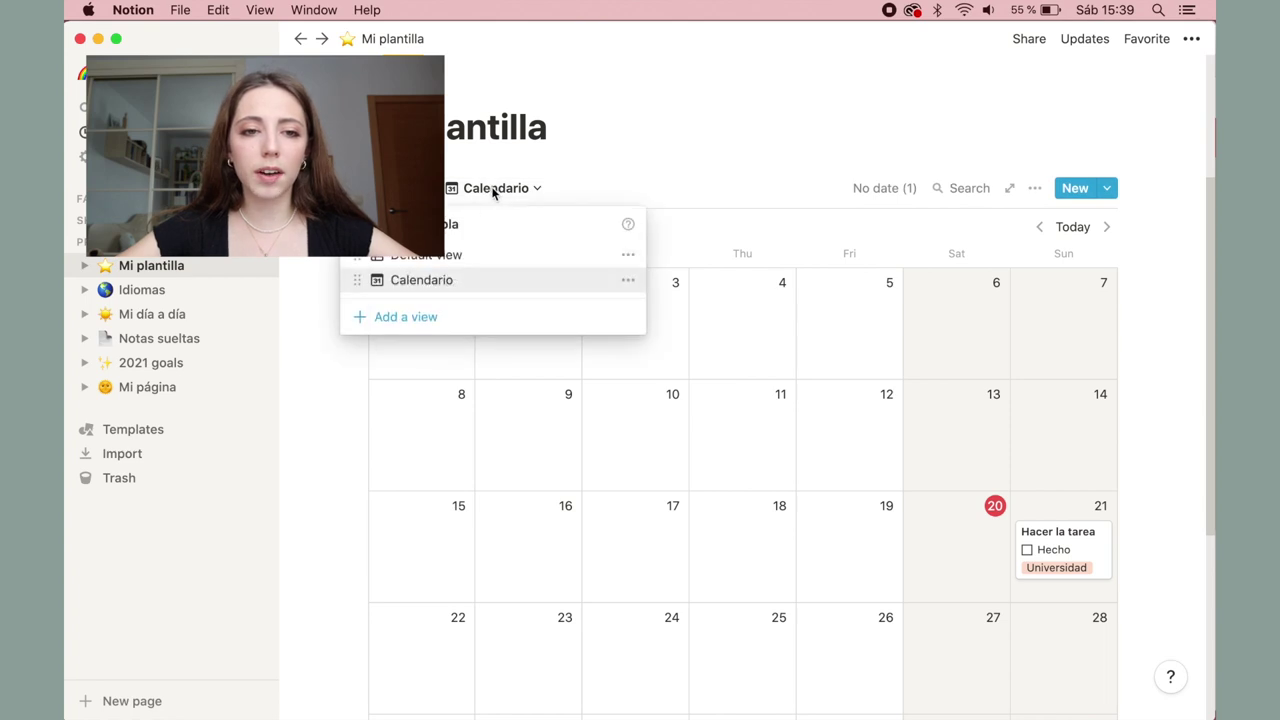
left_click(453, 254)
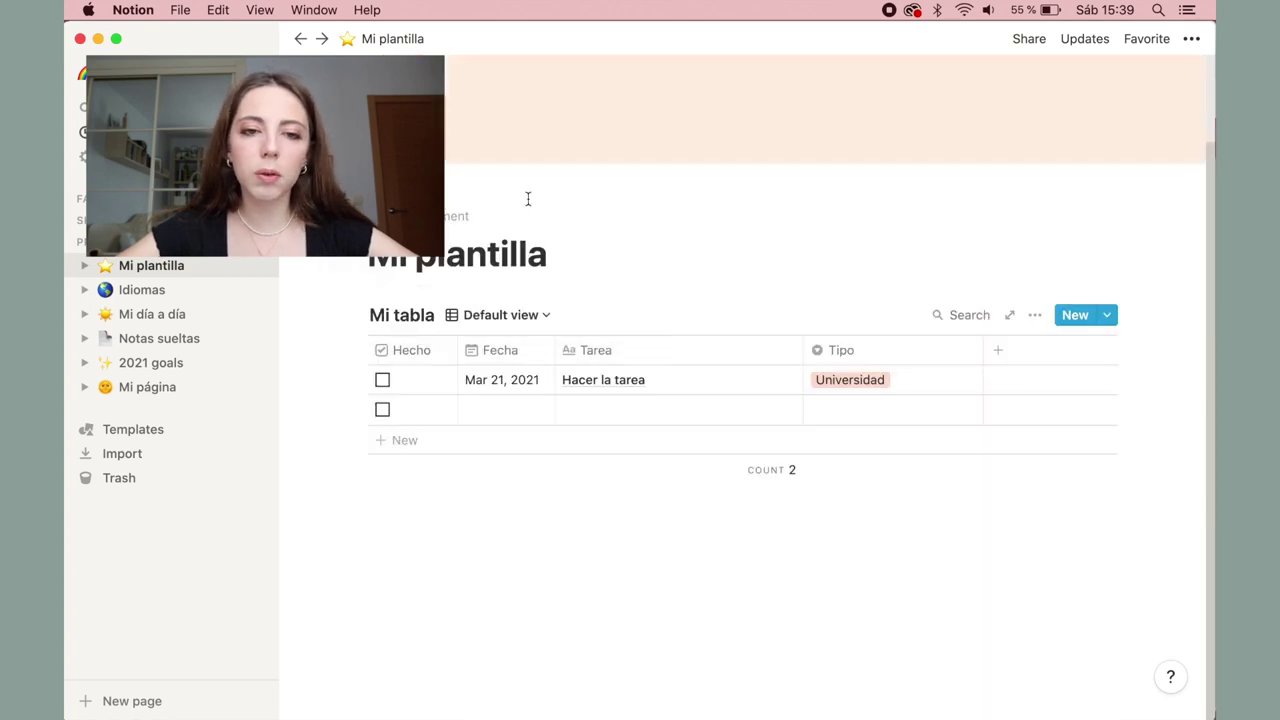
left_click(527, 318)
left_click(629, 380)
type("Lista")
key("Return")
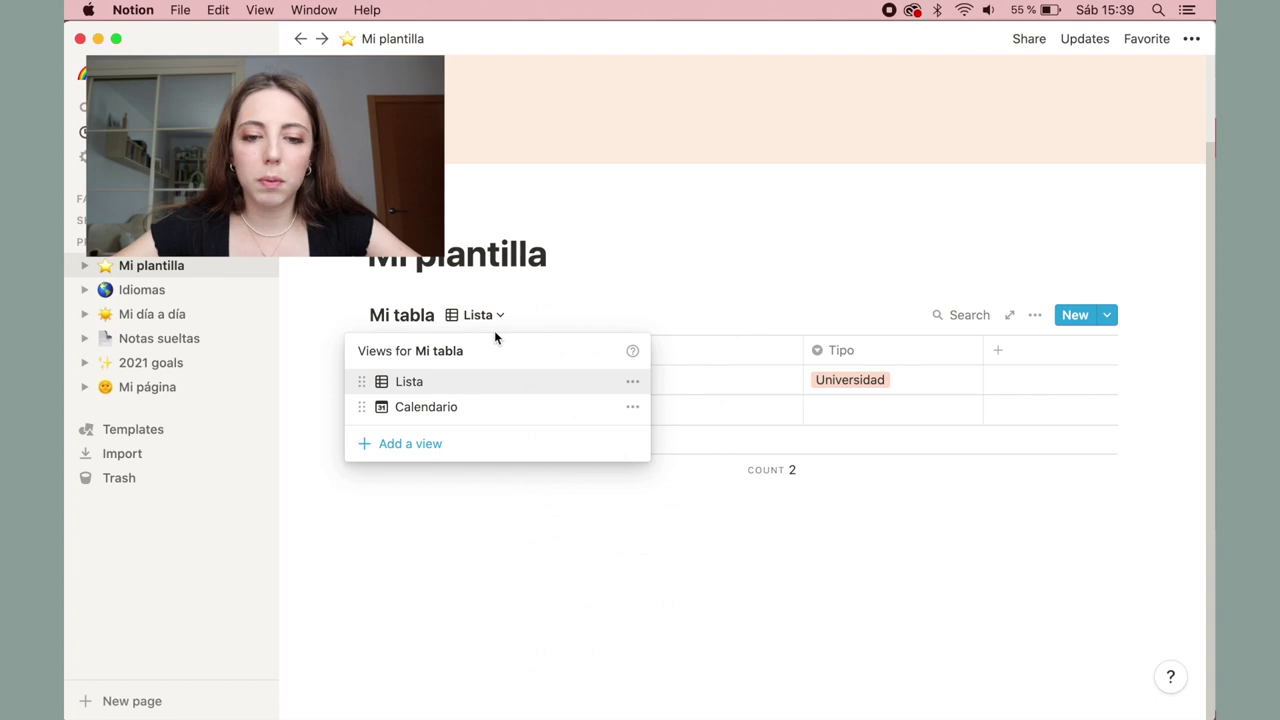
Add a Board view to Mi tabla without giving it a custom name
left_click(400, 443)
left_click(700, 341)
left_click(737, 618)
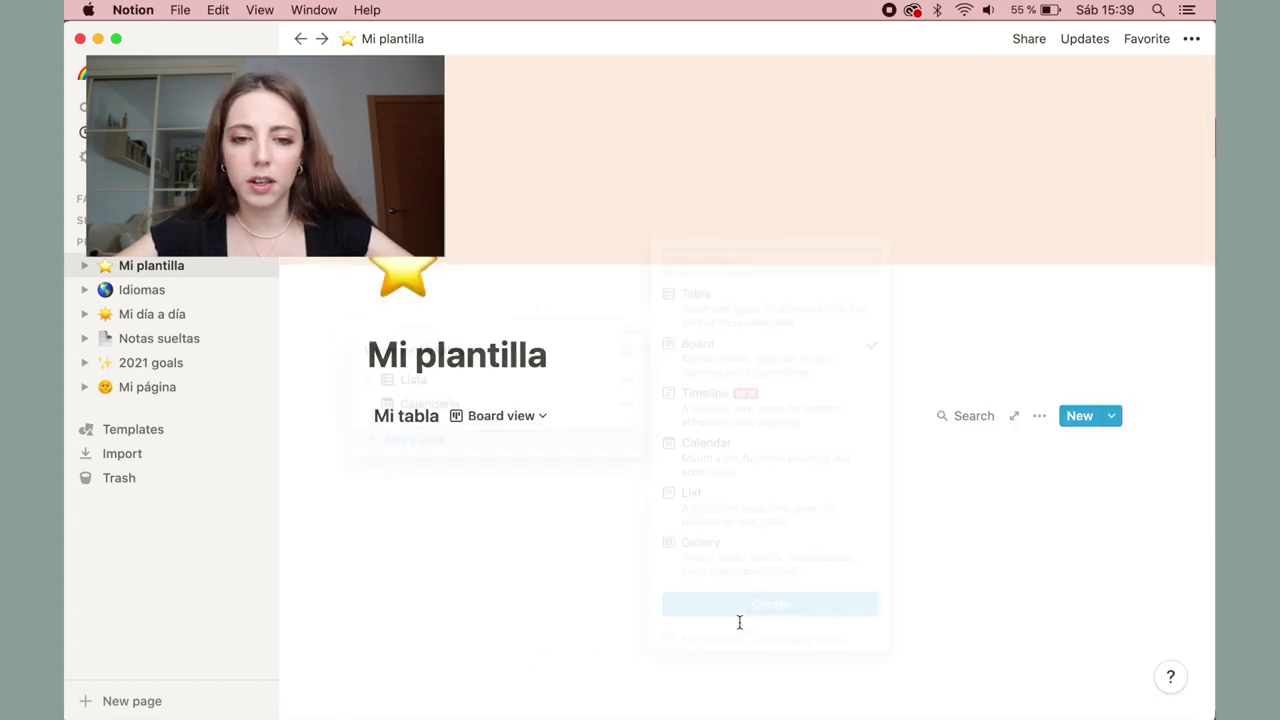
Reorder the board groups so that Universidad comes first and Trabajo second, ahead of No Tipo
scroll(1134, 486, "right", 5)
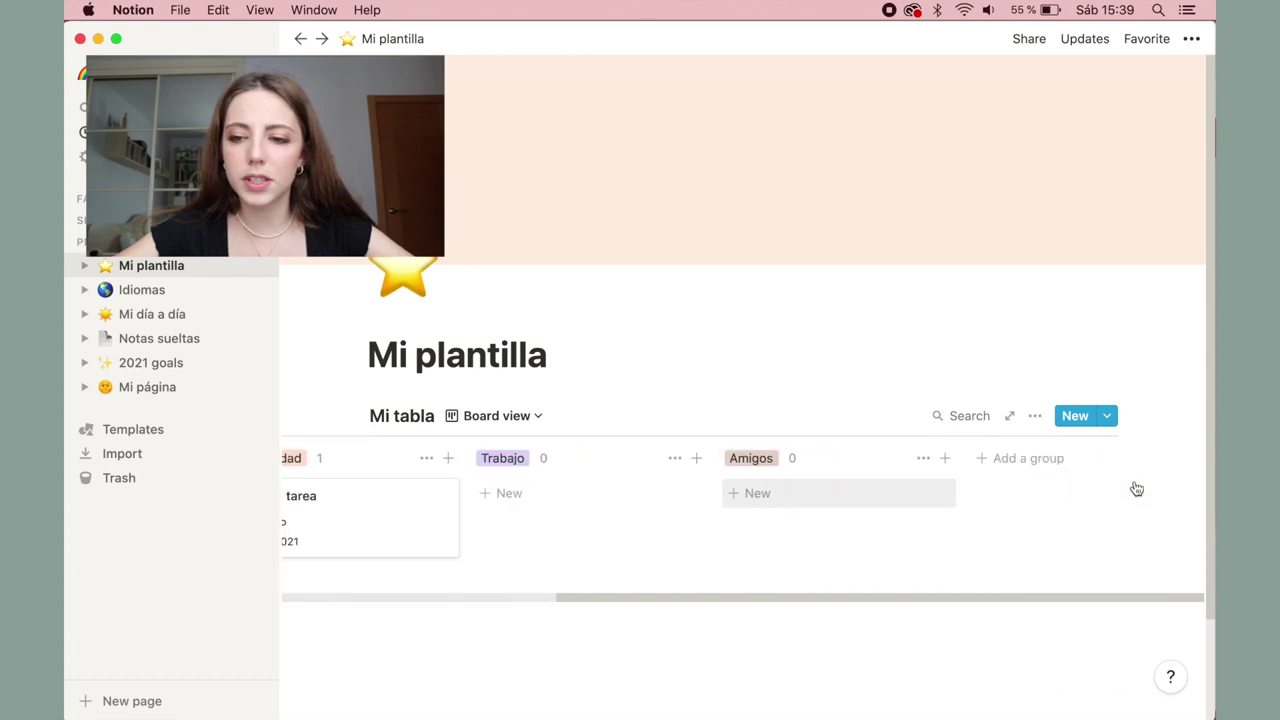
scroll(900, 480, "left", 5)
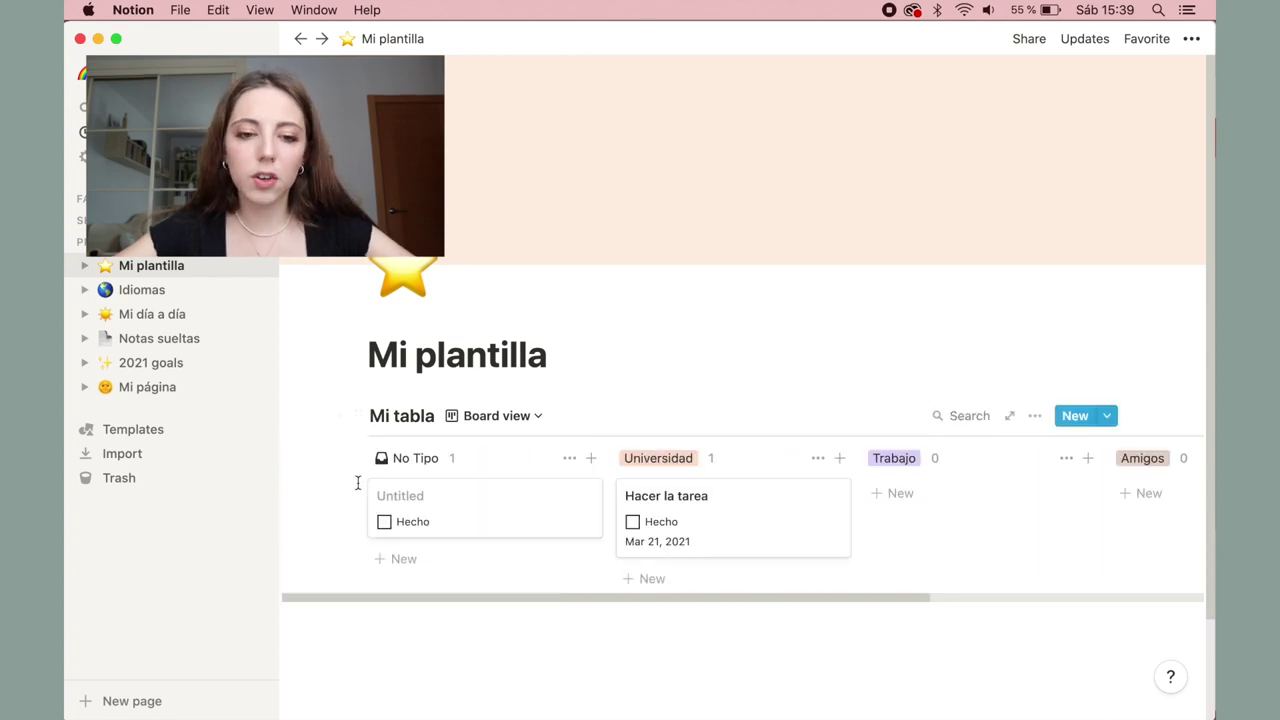
left_click_drag(640, 519, 669, 508)
left_click_drag(657, 457, 462, 460)
left_click_drag(894, 458, 683, 466)
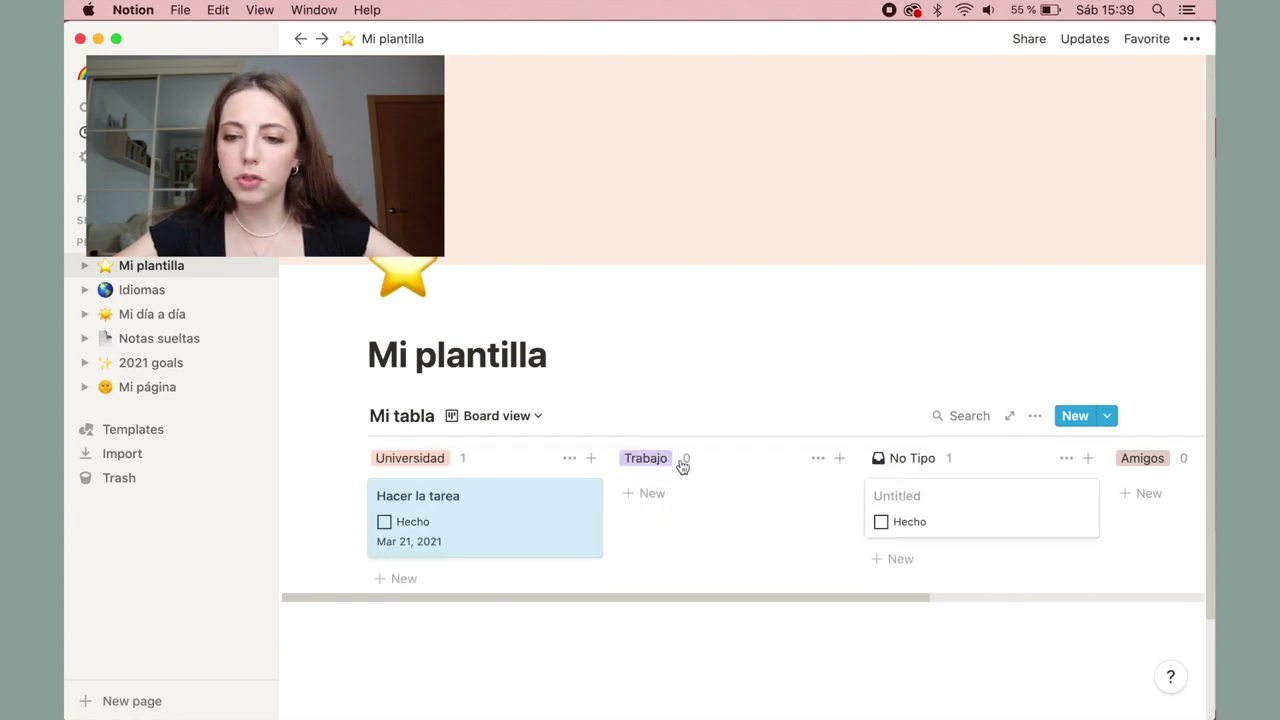
View the board's Group by options and return to the Lista view
left_click(1036, 416)
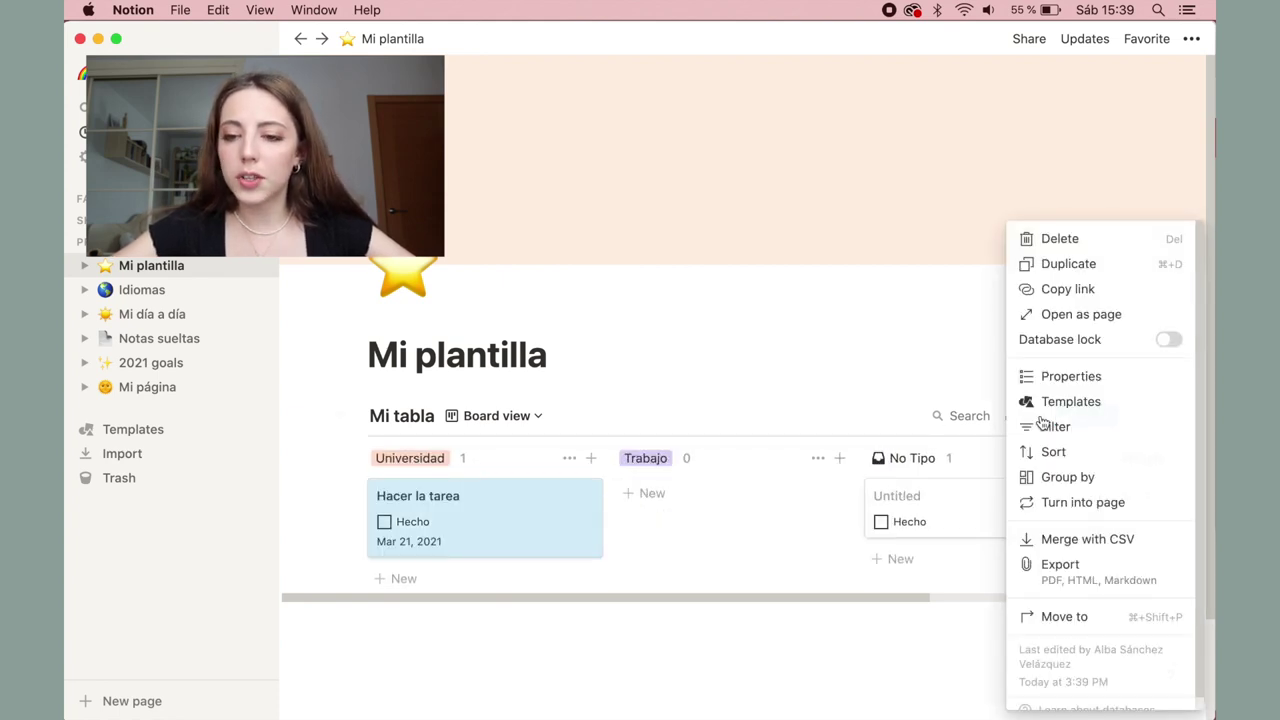
left_click(1110, 474)
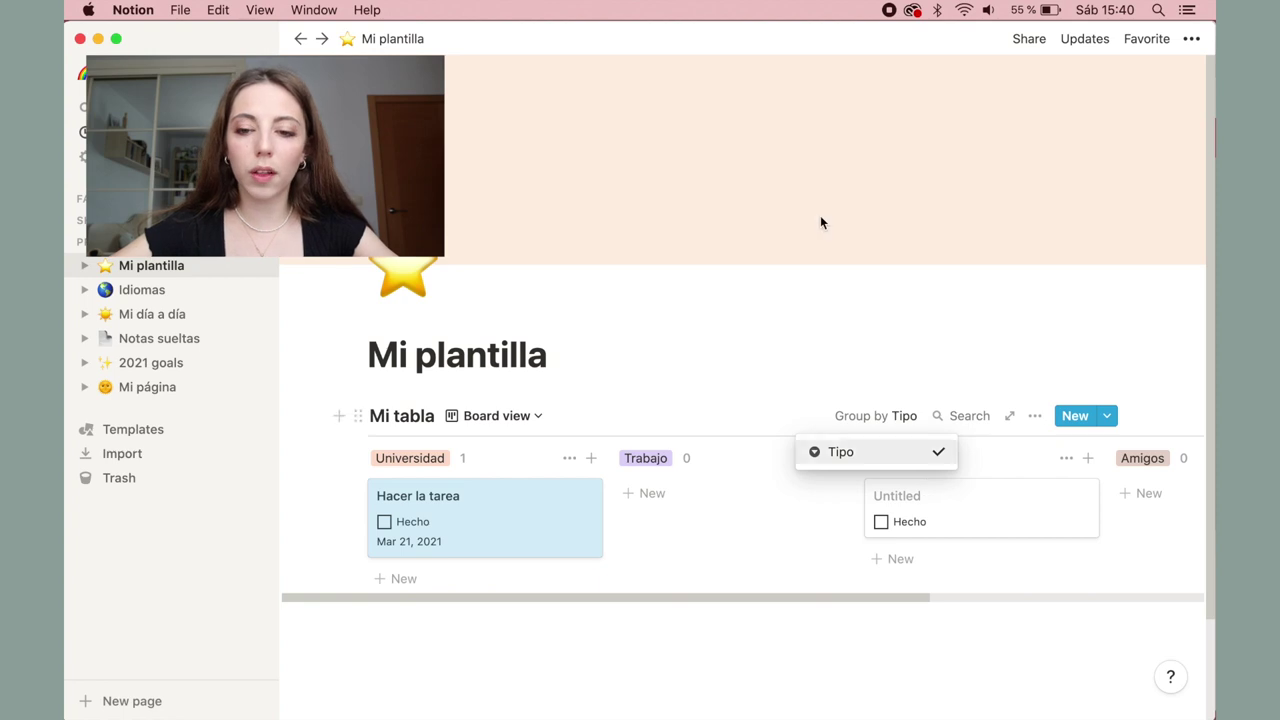
left_click(496, 415)
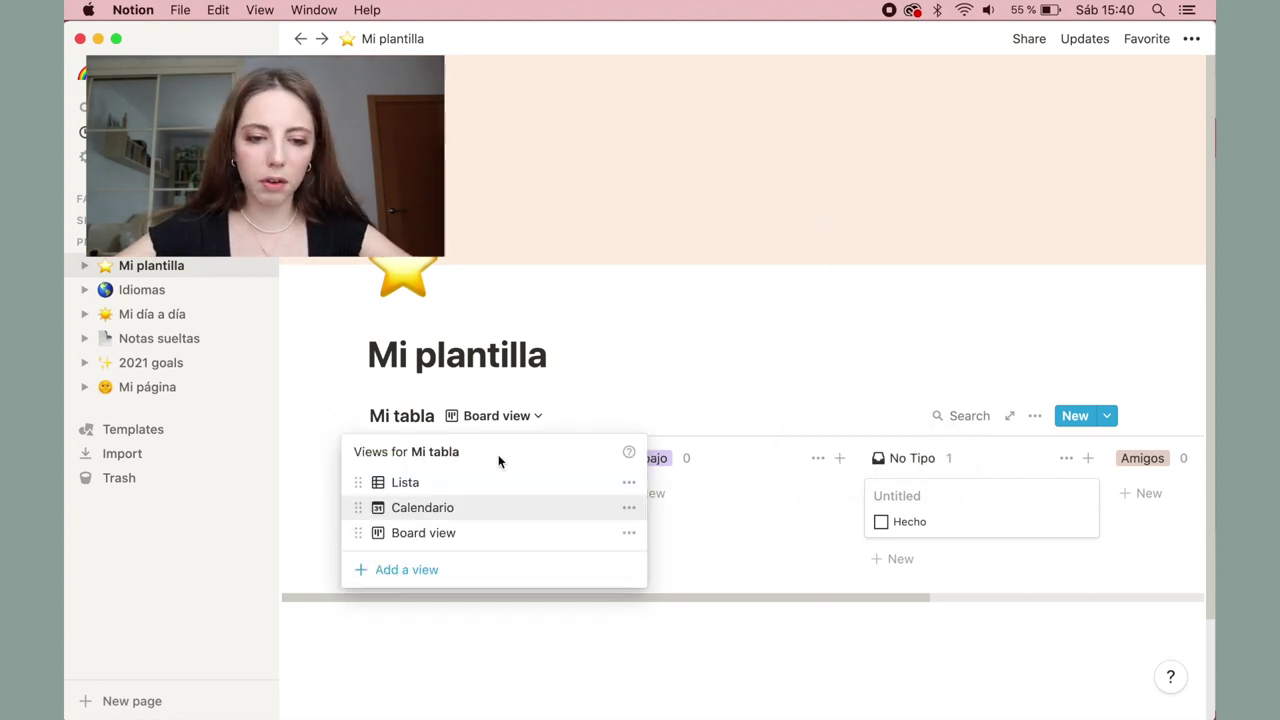
left_click(460, 484)
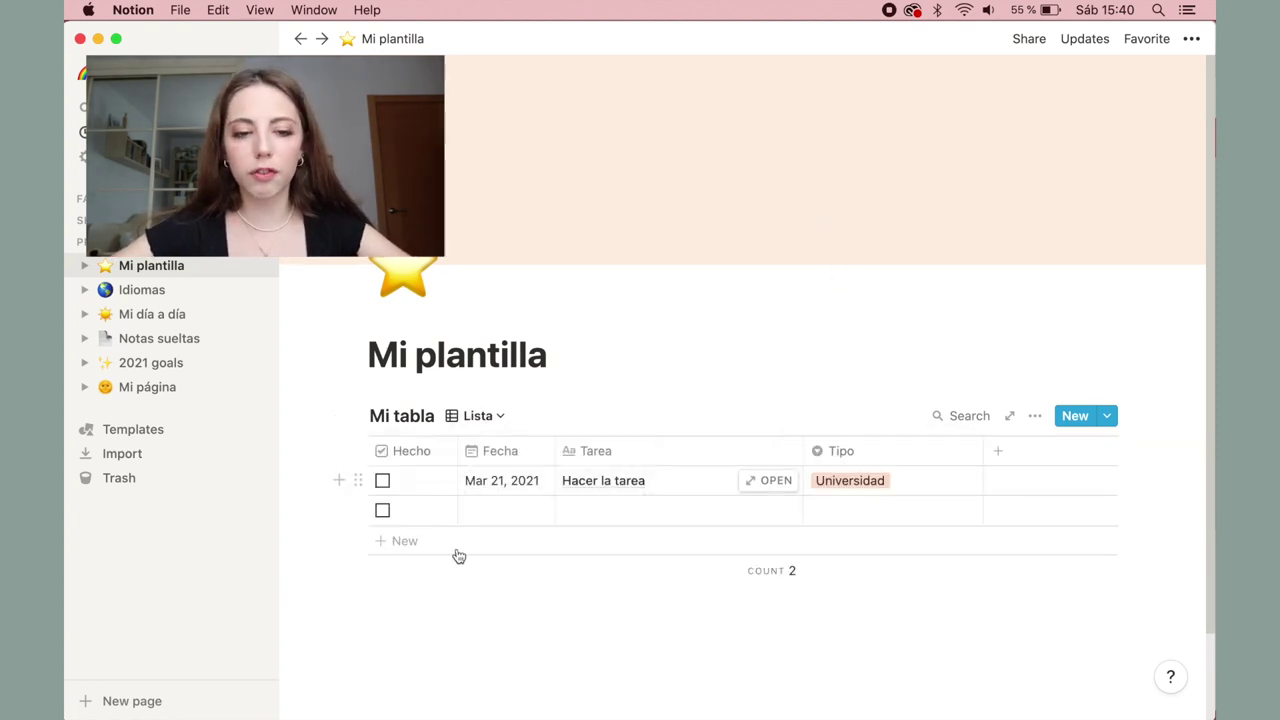
Fill in the second row with the date Mar 15, 2021, the task "jsos" and the type Trabajo
left_click(490, 518)
left_click(492, 220)
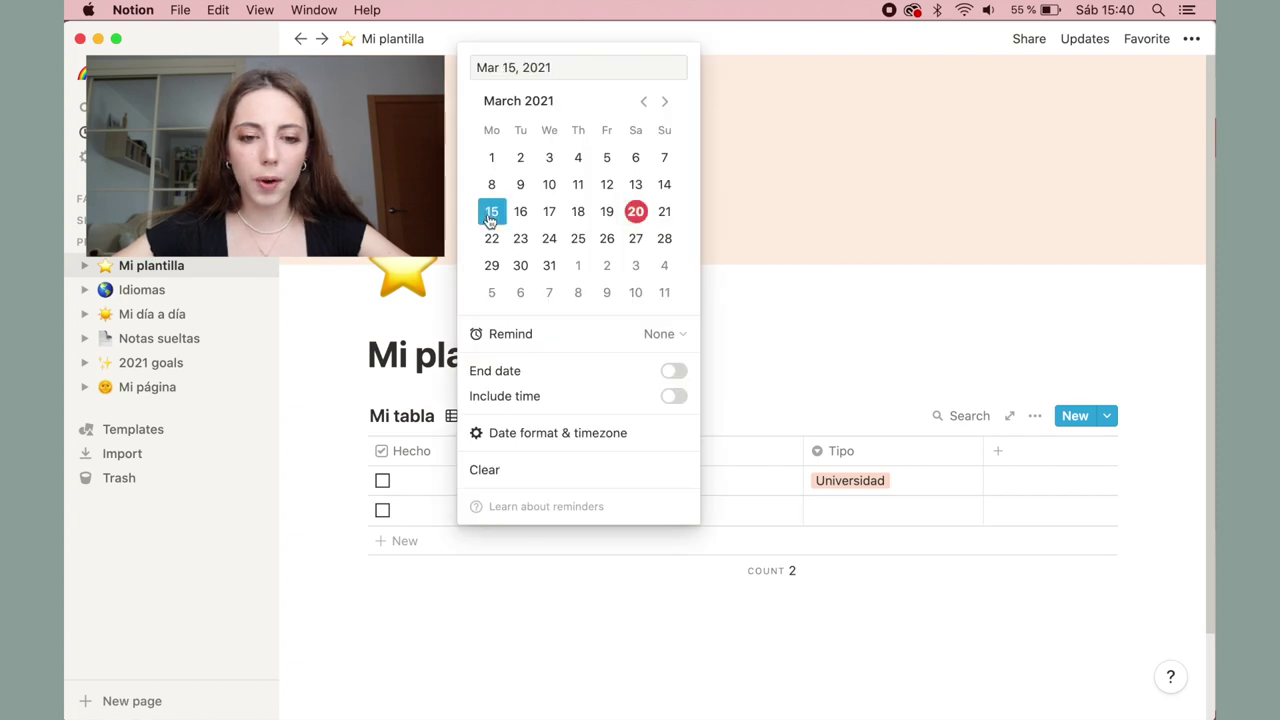
left_click(505, 548)
left_click(698, 506)
type("jsos")
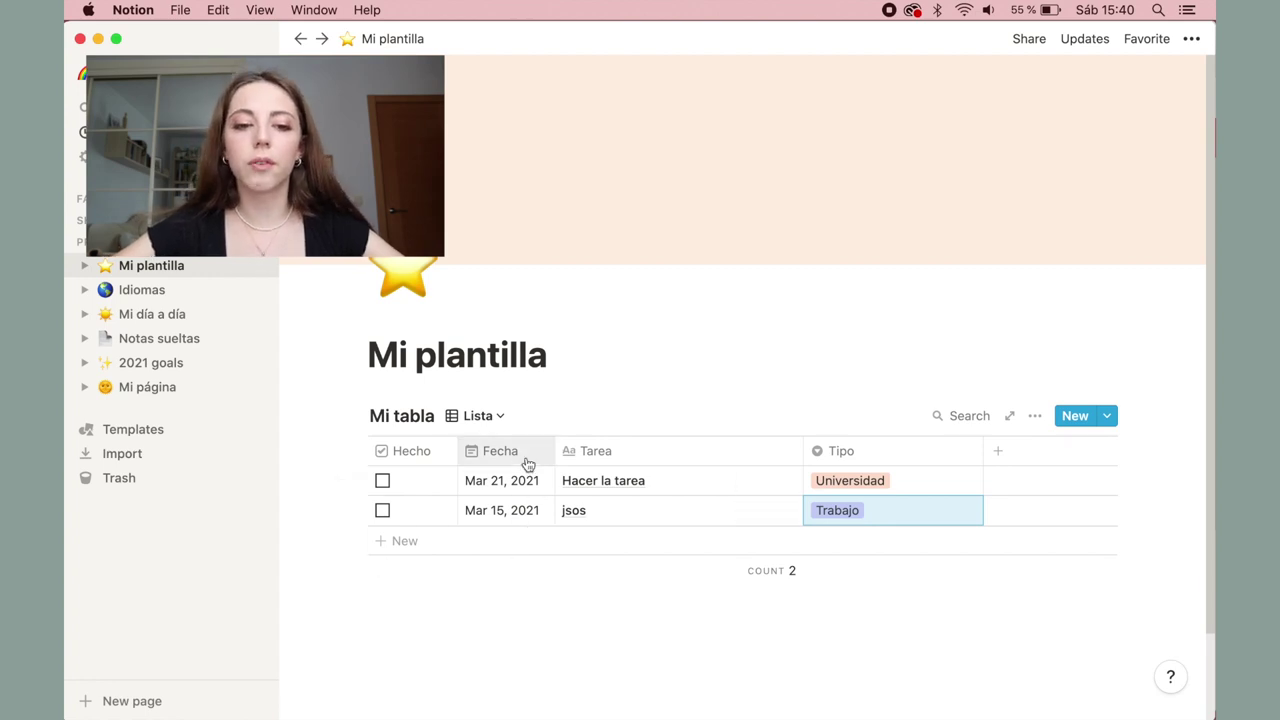
Add an ascending sort by Fecha to the Lista view through the sort settings, and remove that sort rule again
left_click(1033, 416)
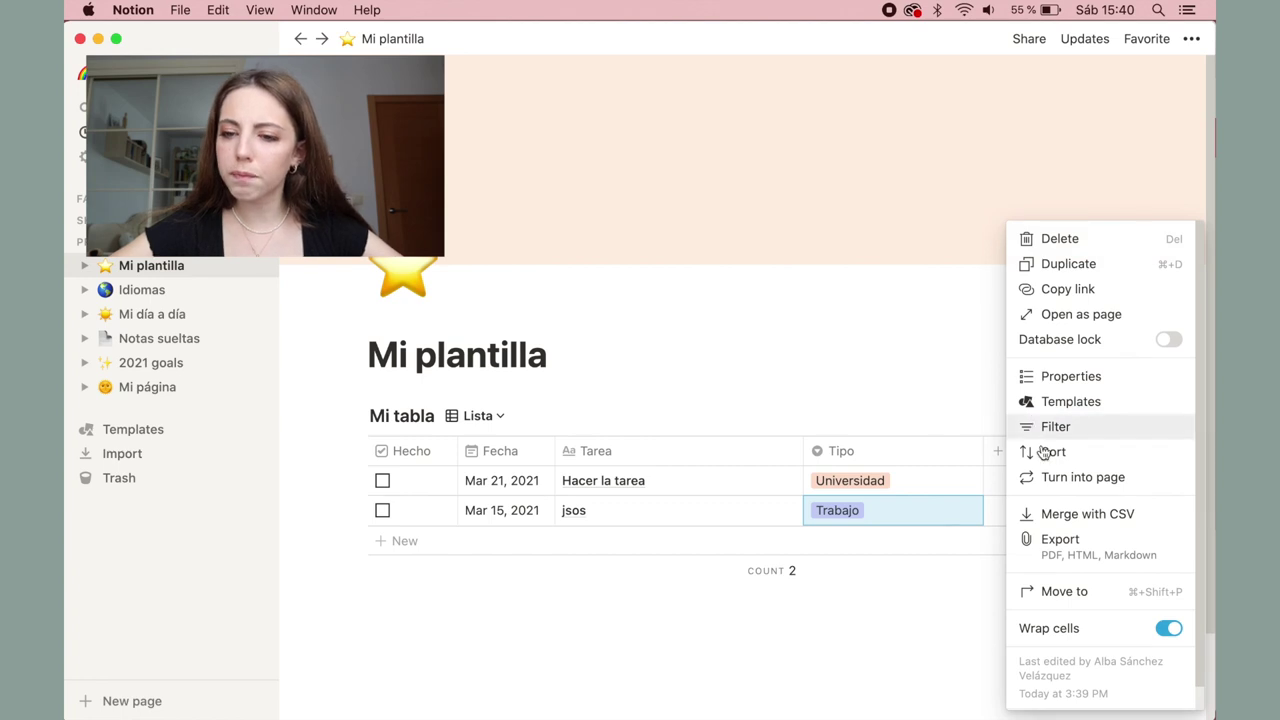
left_click(1022, 452)
left_click(786, 578)
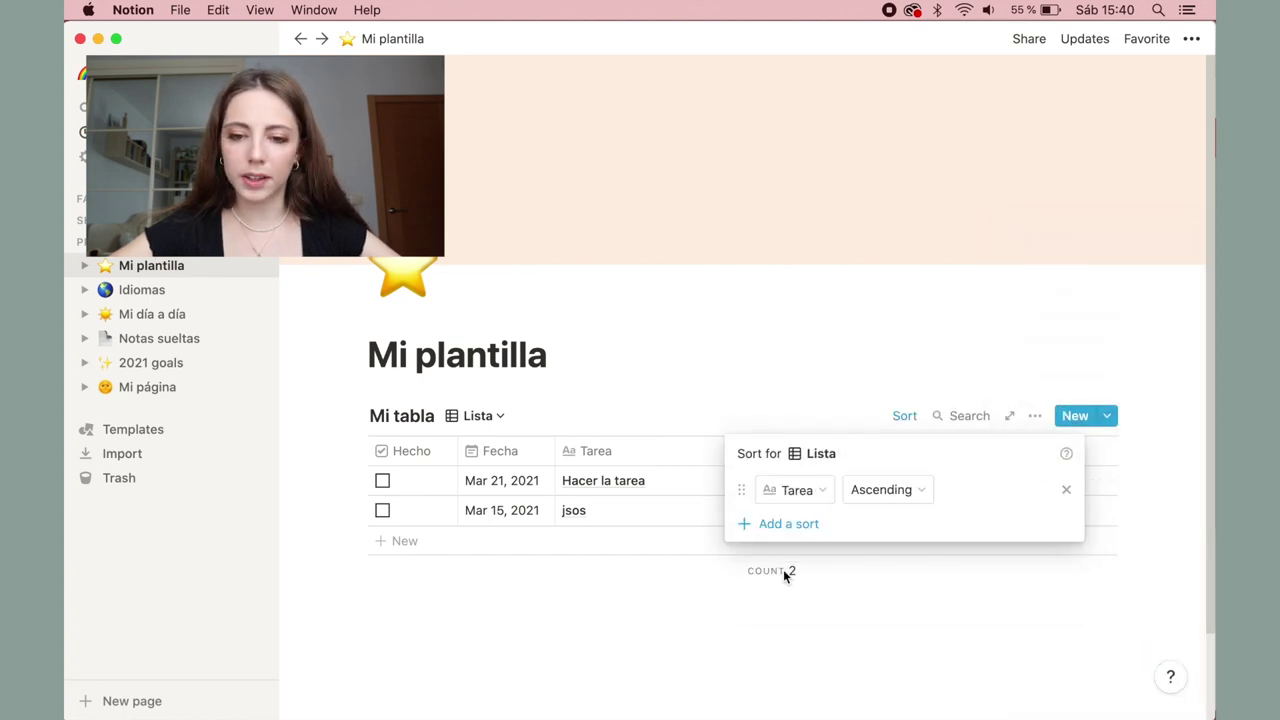
left_click(808, 490)
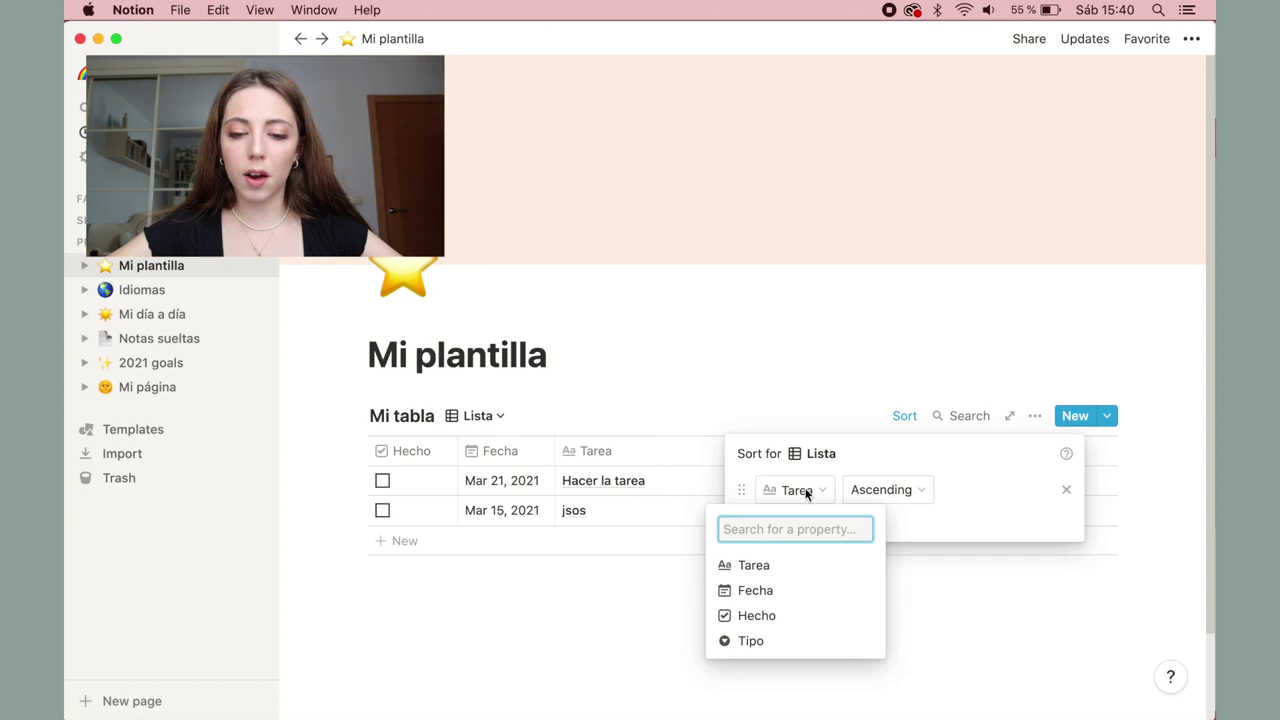
left_click(770, 591)
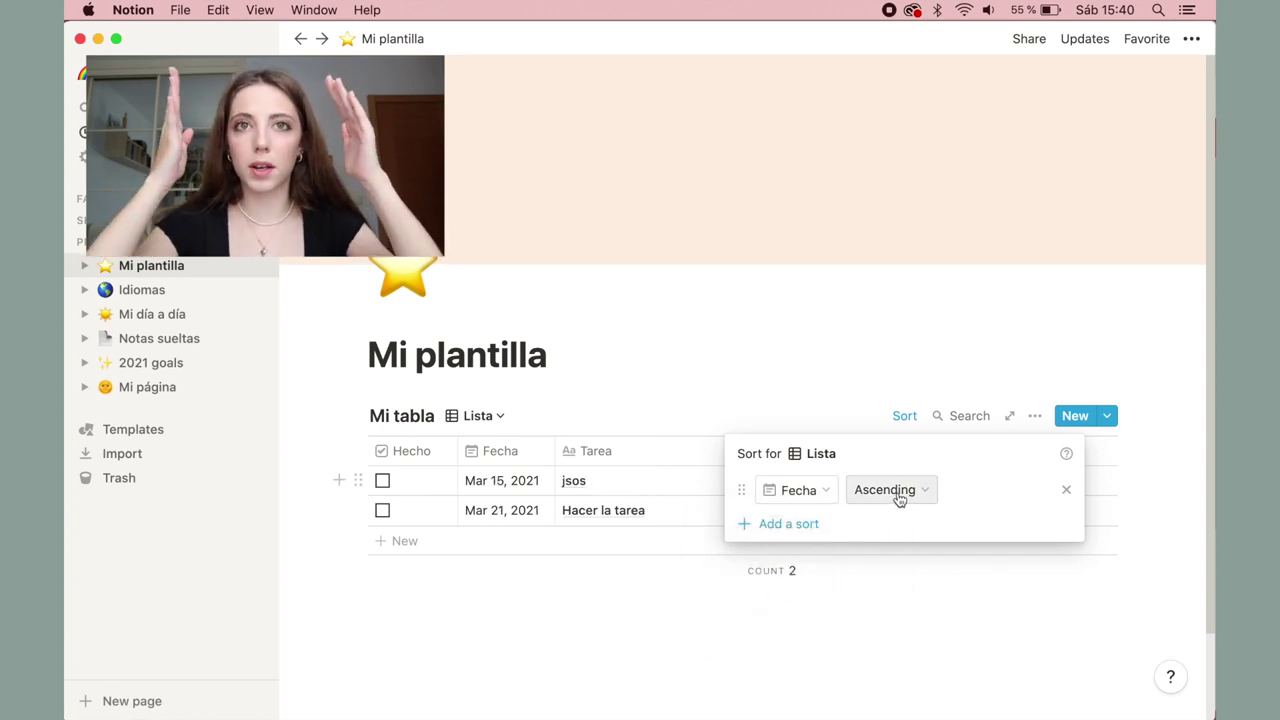
left_click(1066, 489)
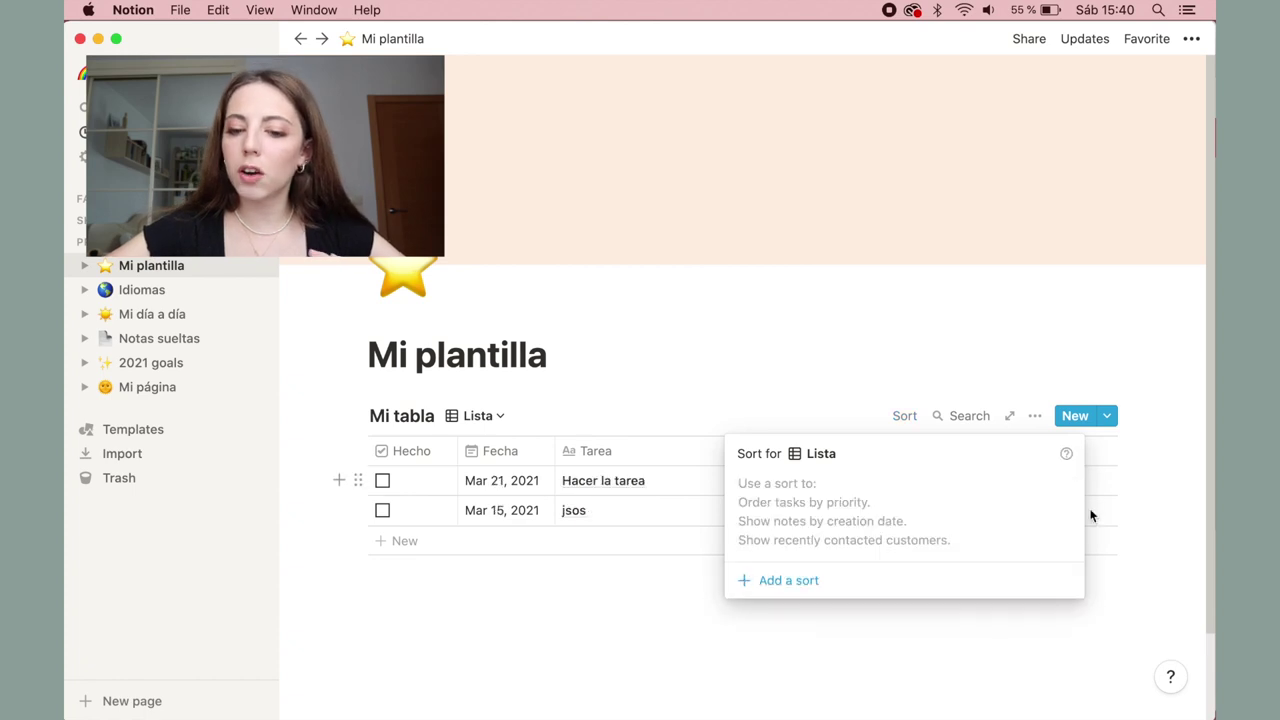
left_click(597, 652)
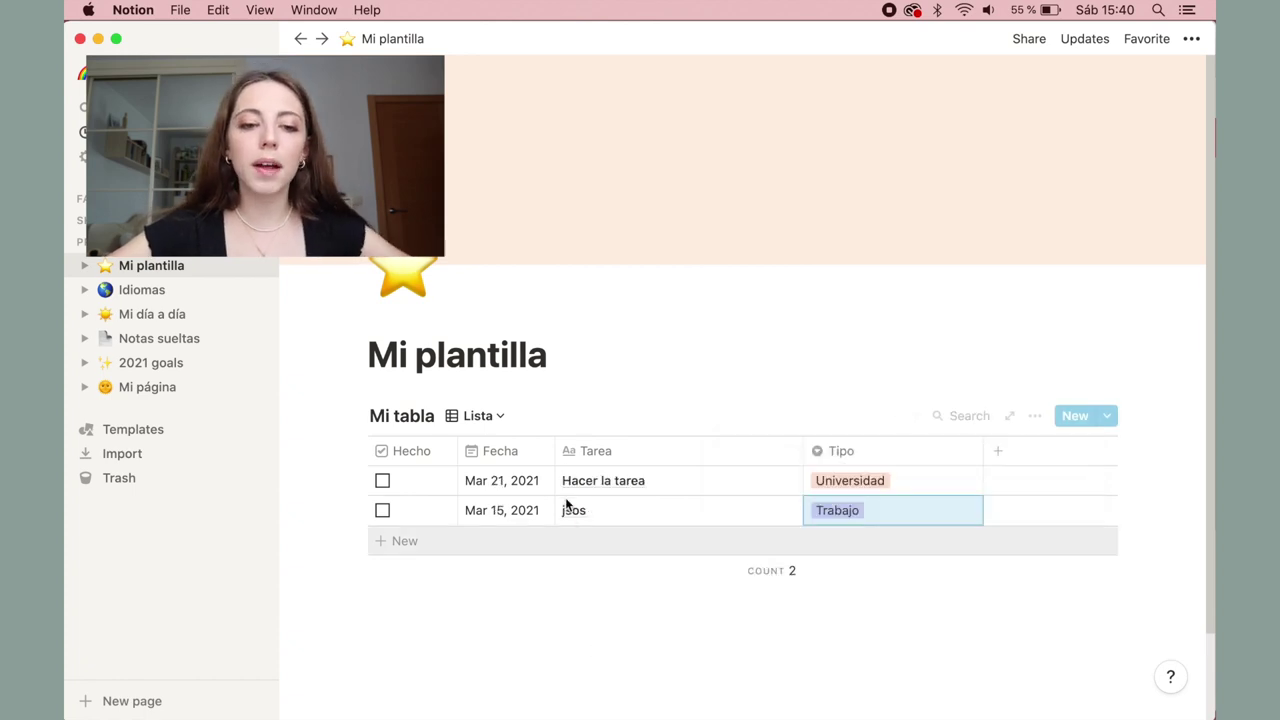
Sort the table in ascending order directly from the Fecha column's own options
left_click(492, 457)
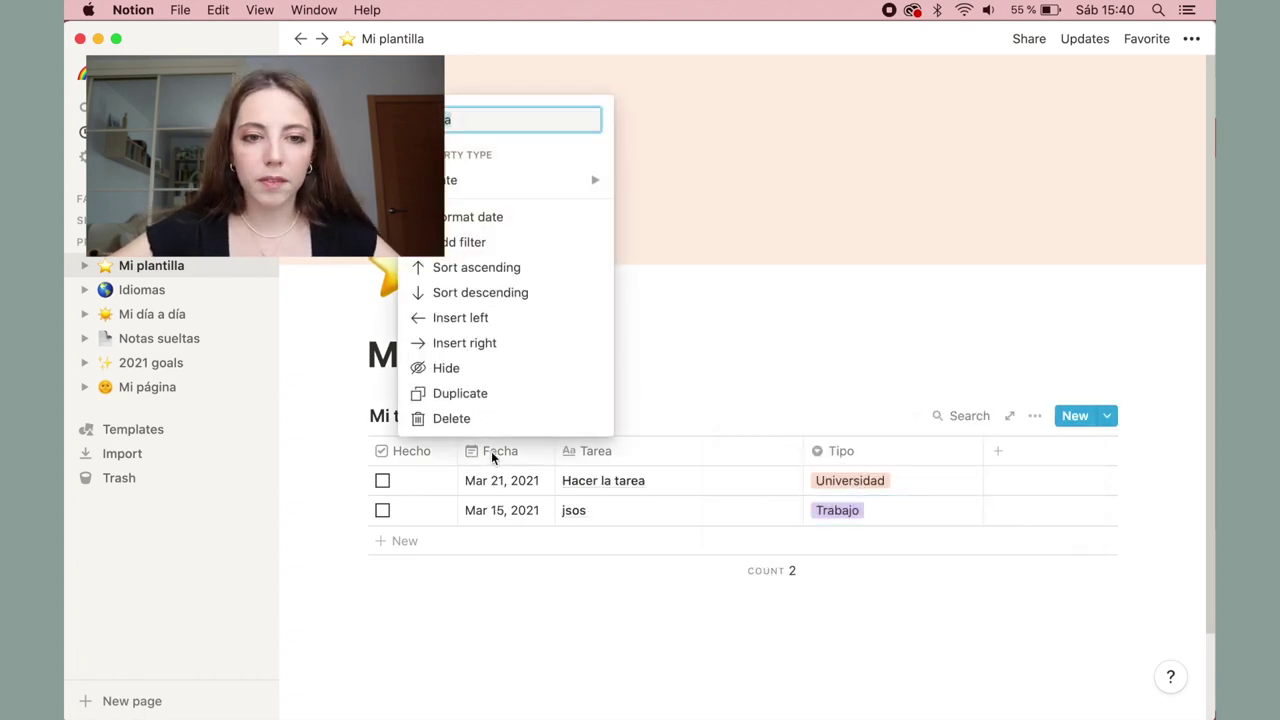
left_click(500, 268)
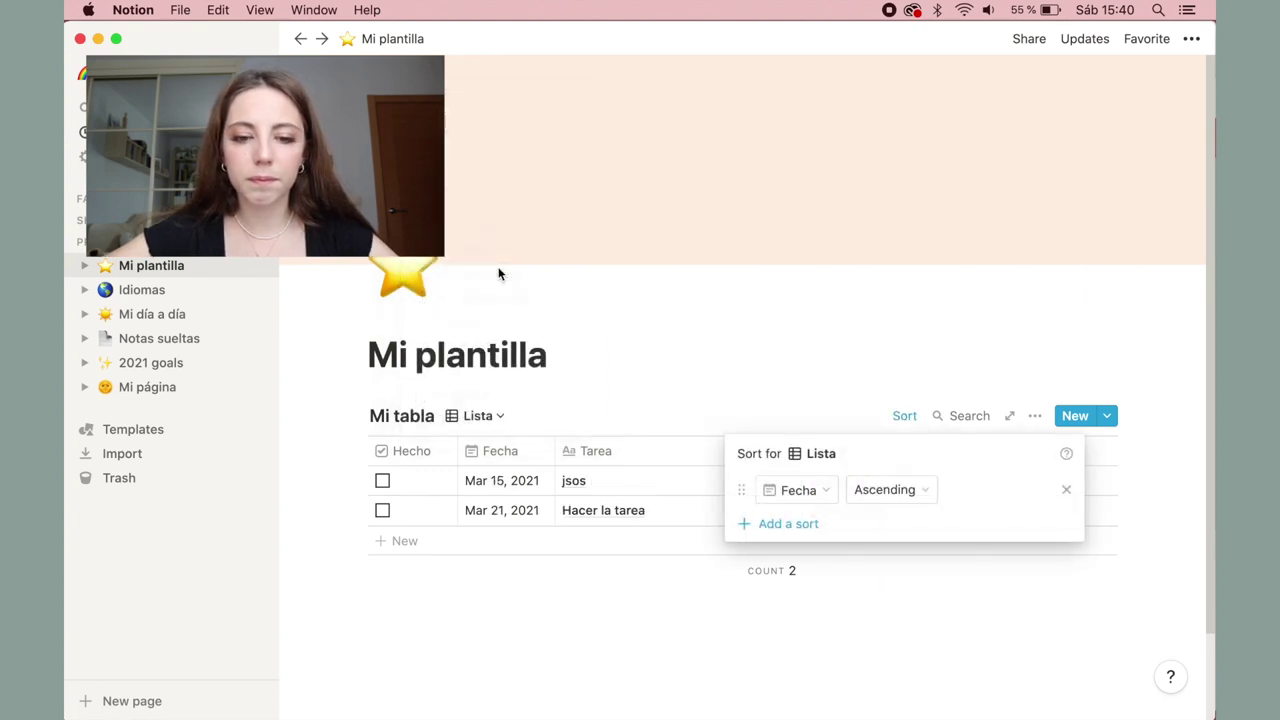
left_click(635, 601)
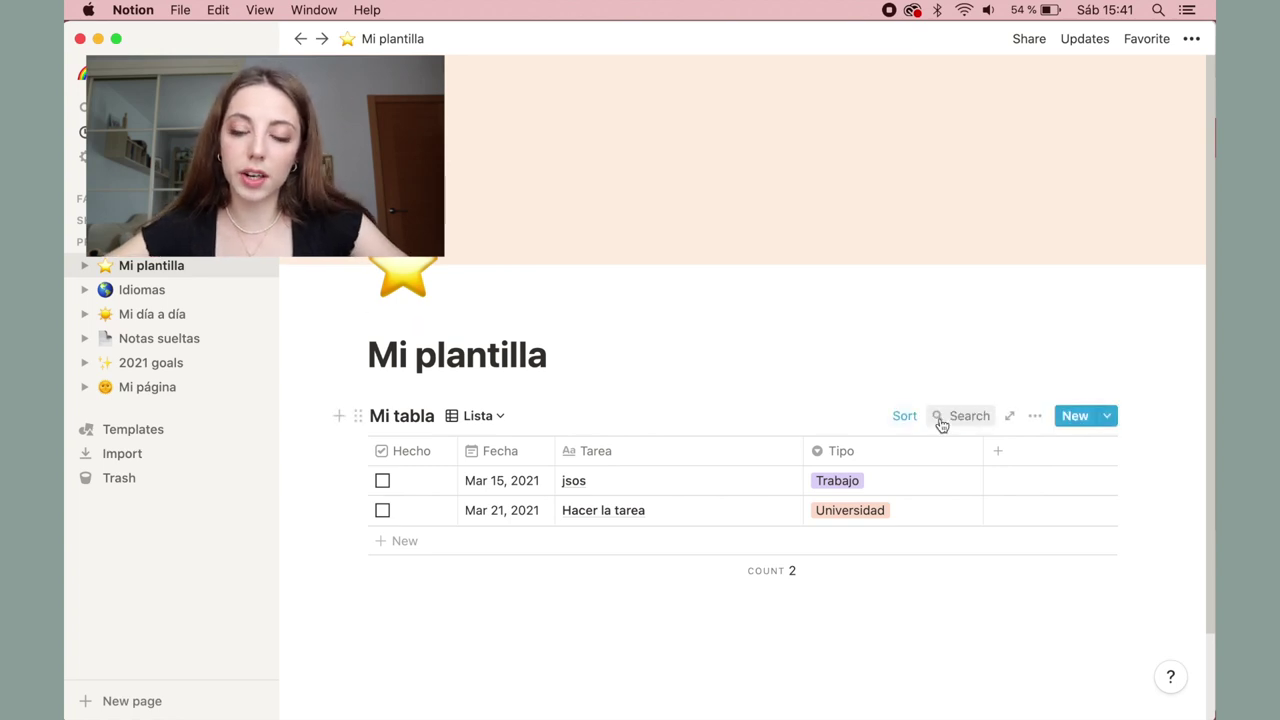
Add a filter rule based on the Tipo property to the Lista view of Mi tabla
left_click(1034, 416)
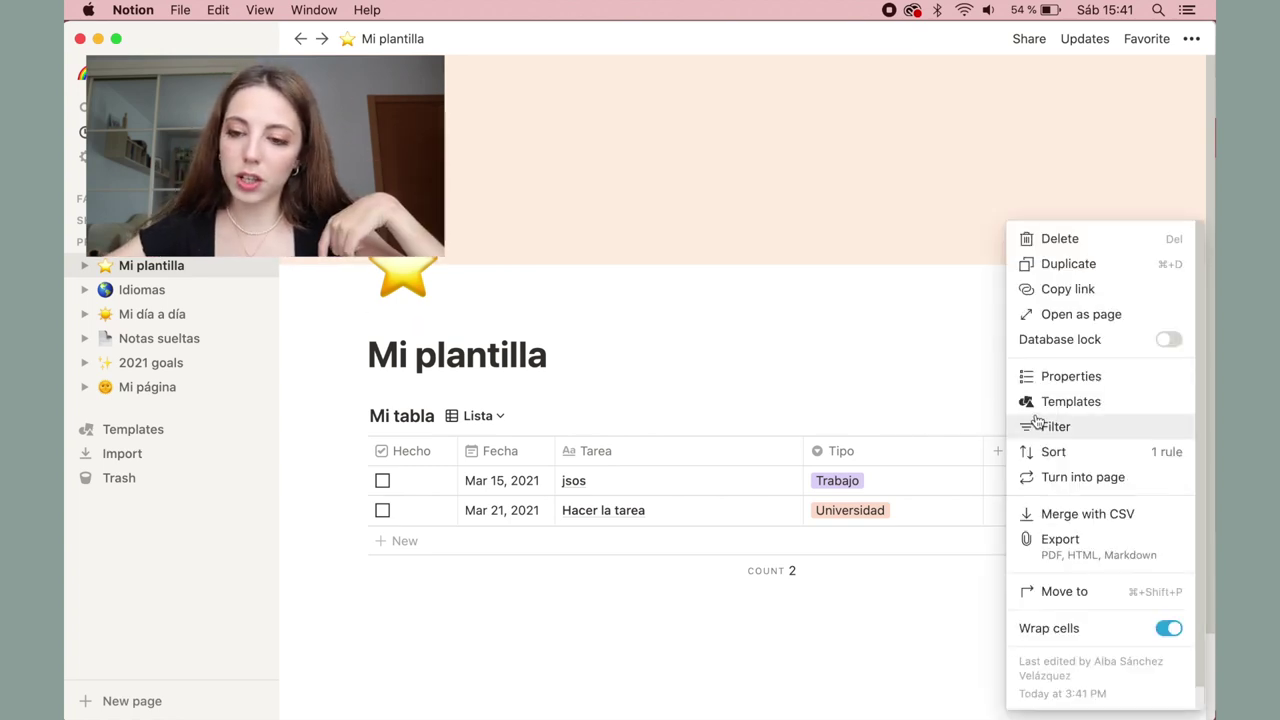
left_click(1036, 426)
left_click(655, 584)
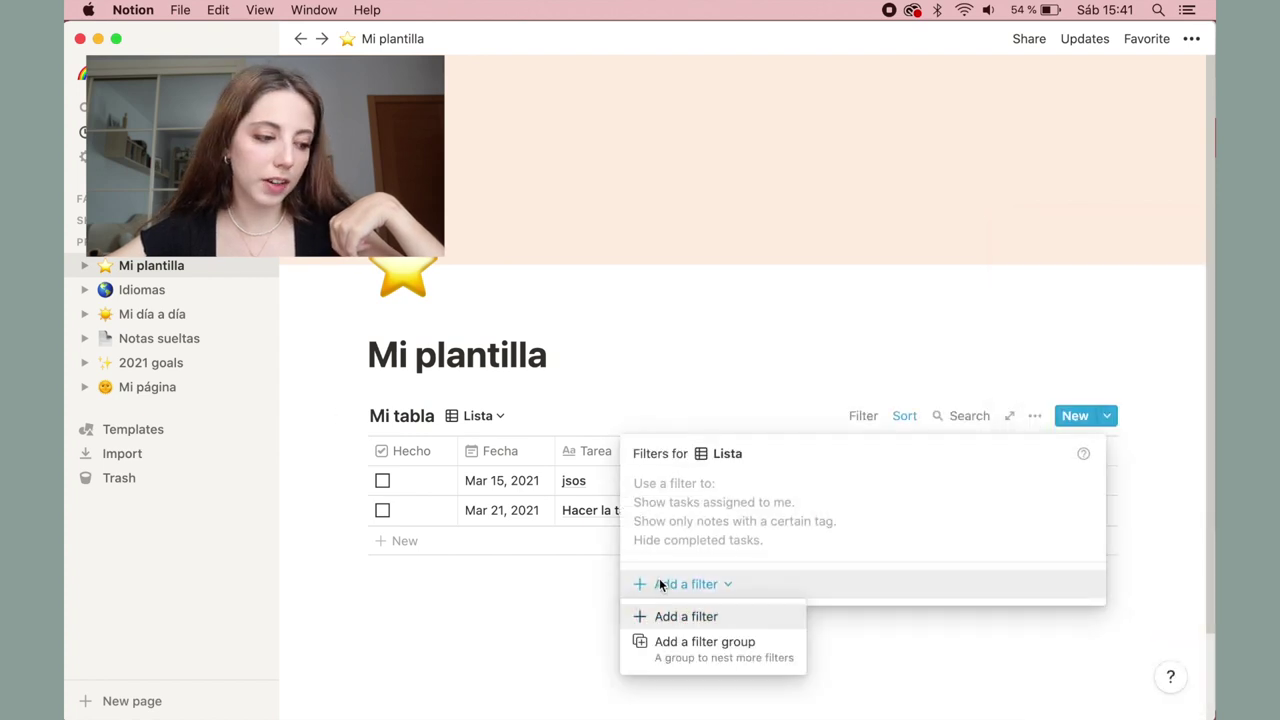
left_click(686, 615)
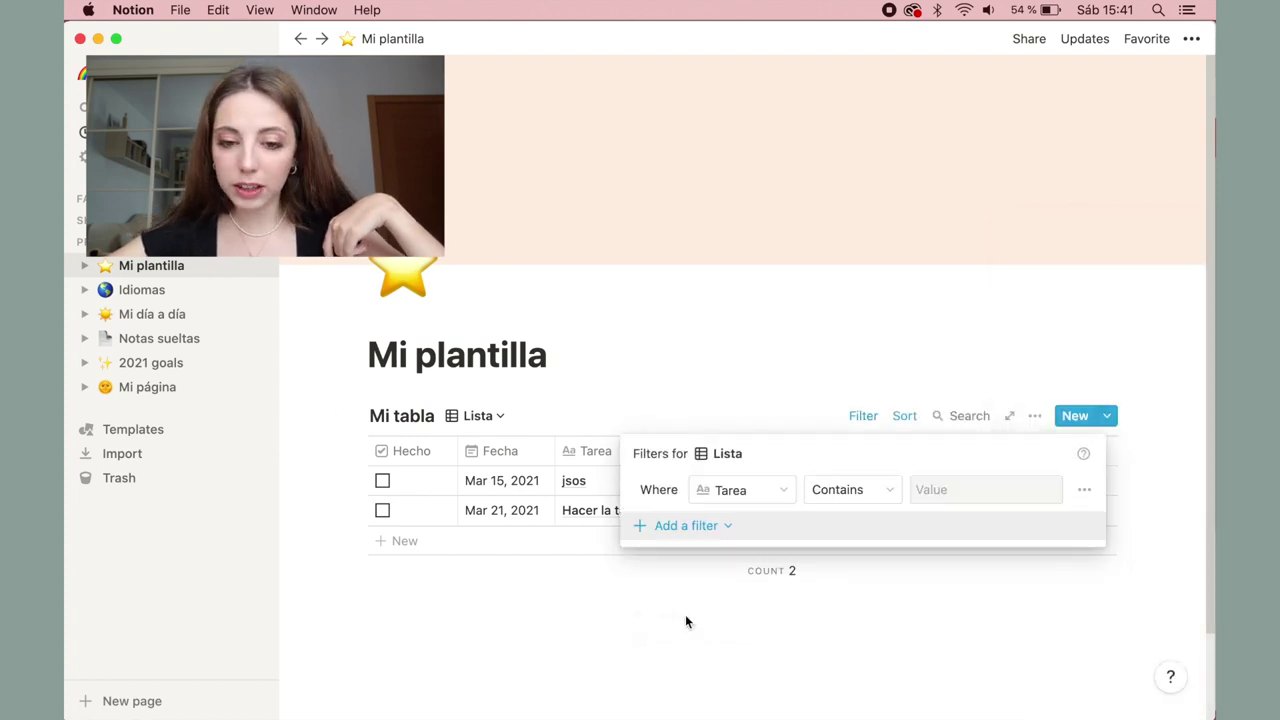
left_click(755, 498)
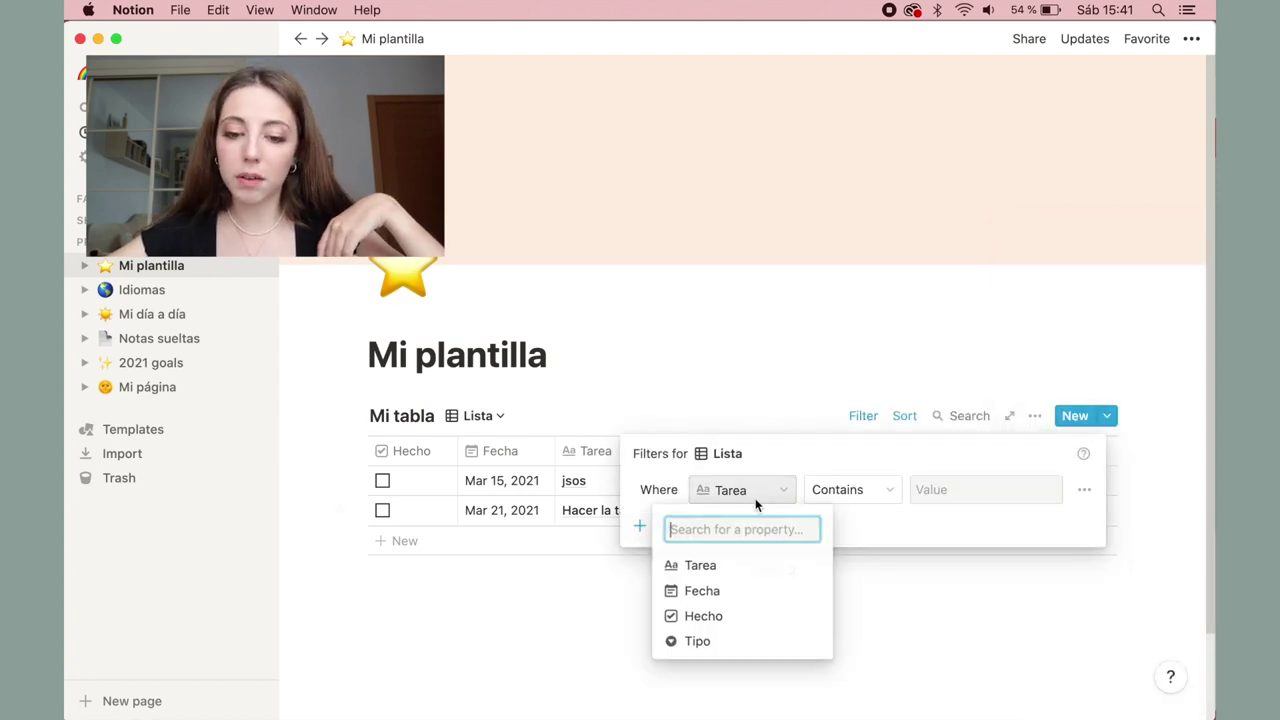
left_click(704, 638)
Try Trabajo as the value of the Tipo filter and clear that value again
left_click(946, 491)
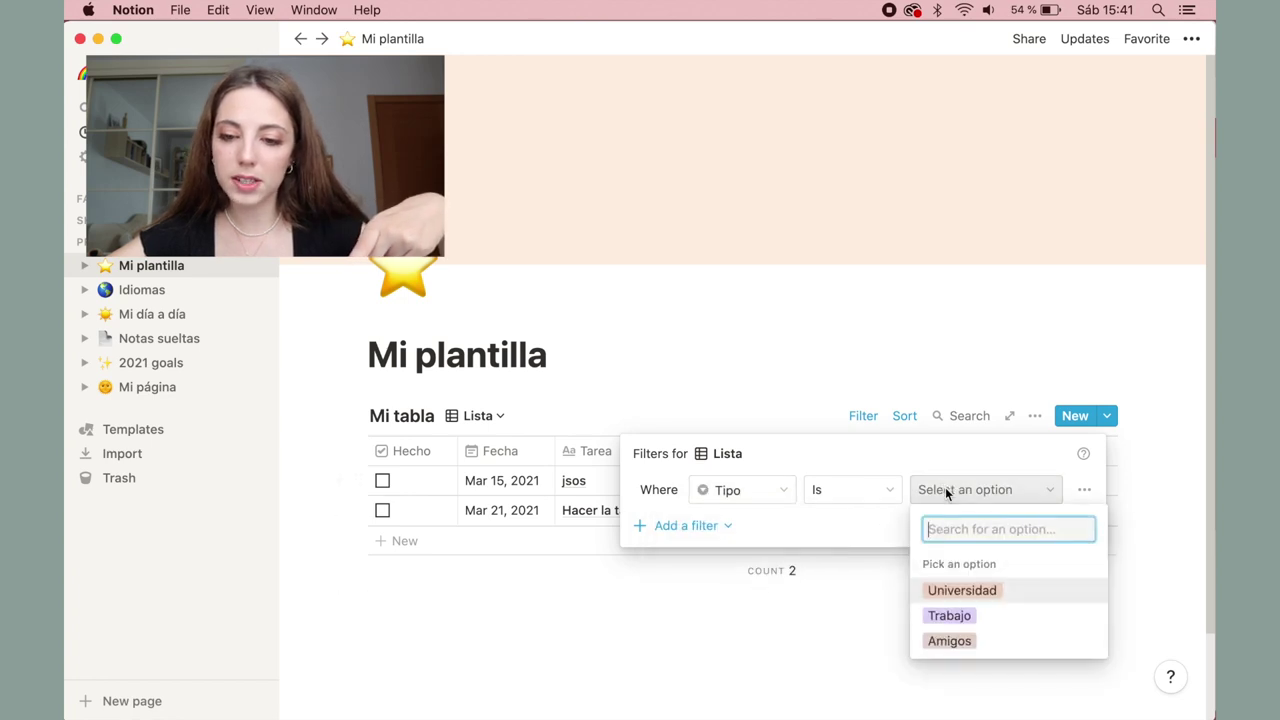
left_click(949, 615)
left_click(943, 598)
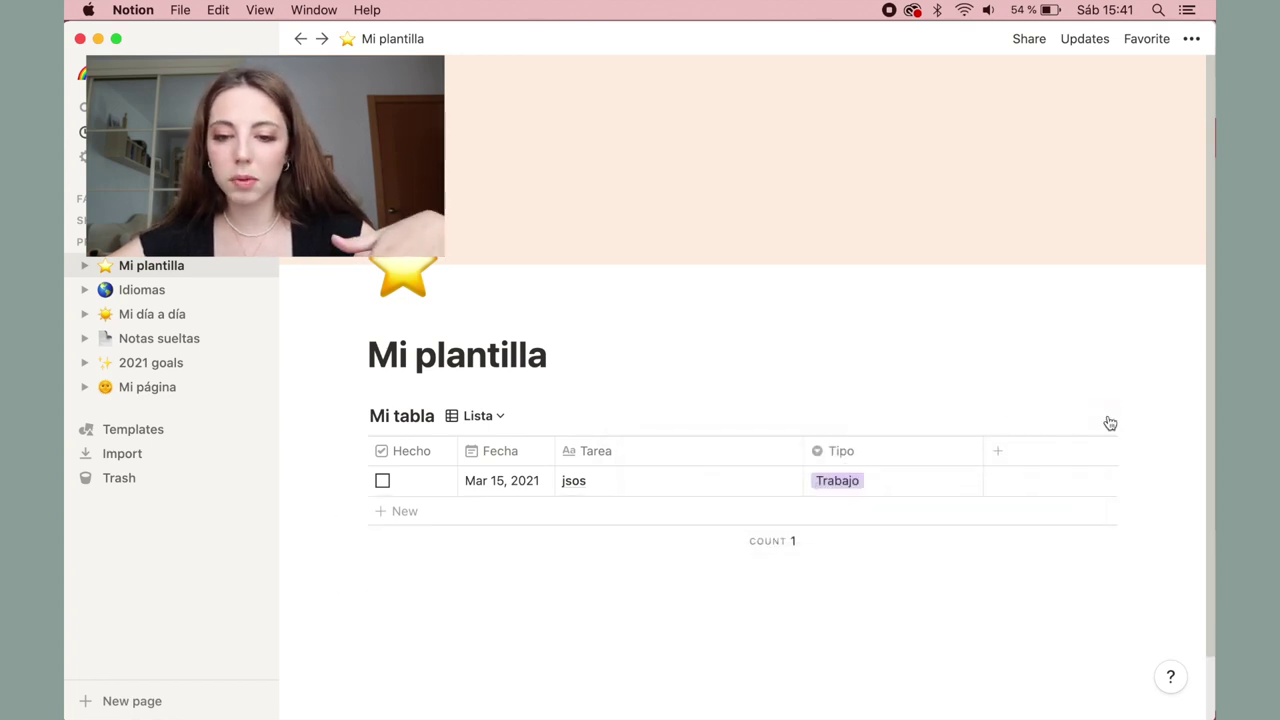
key("super+z")
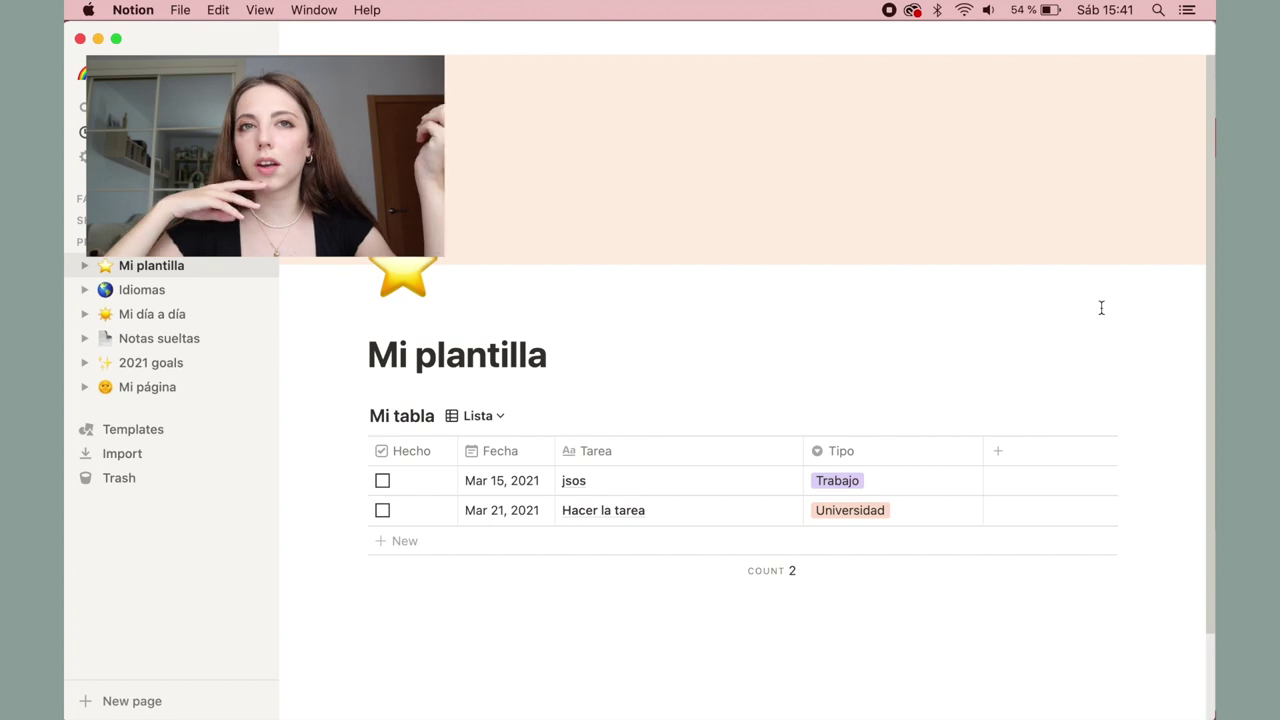
Insert a linked database below the table, with Mi tabla as its source
scroll(580, 524, "down", 2)
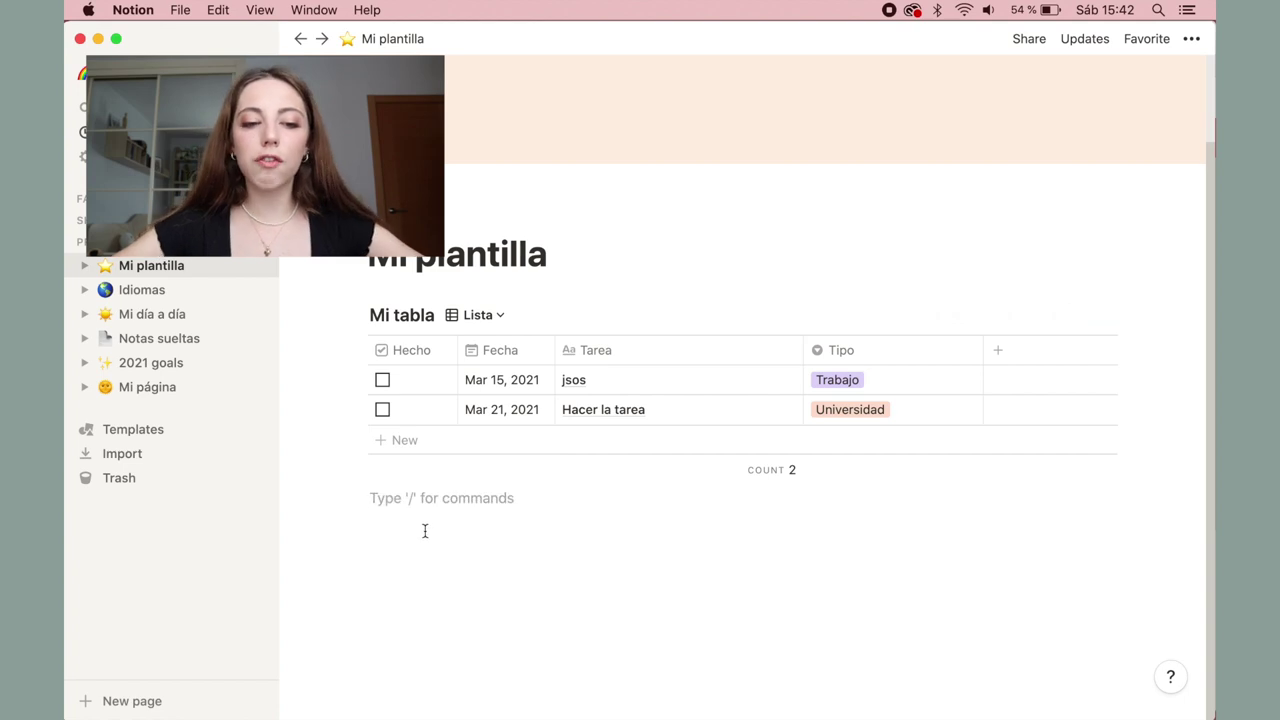
type("/")
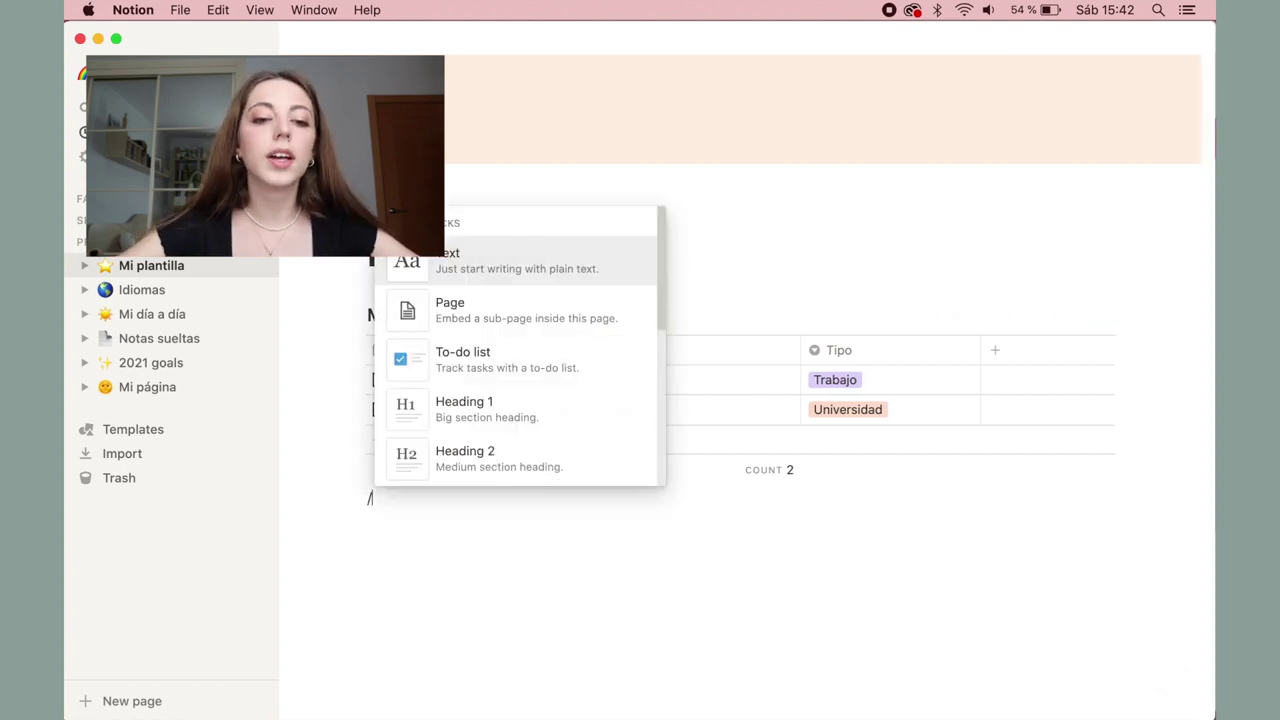
scroll(571, 360, "down", 5)
scroll(571, 360, "down", 12)
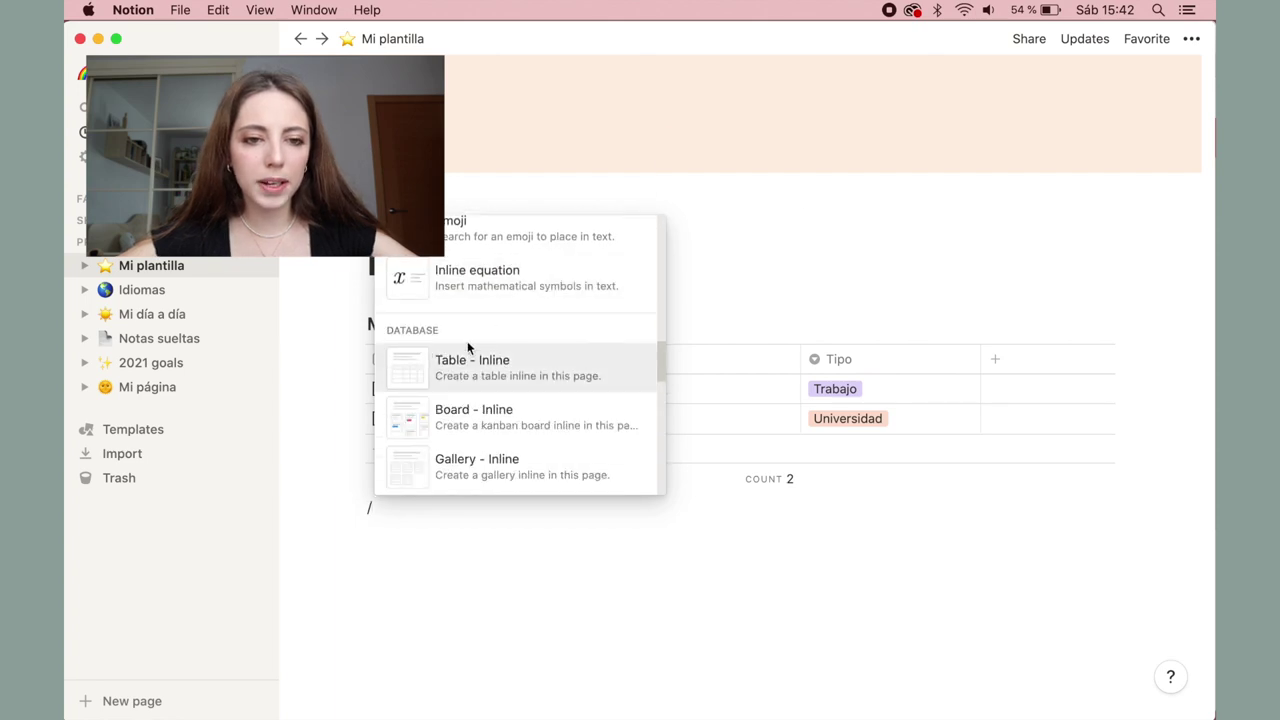
scroll(467, 345, "down", 10)
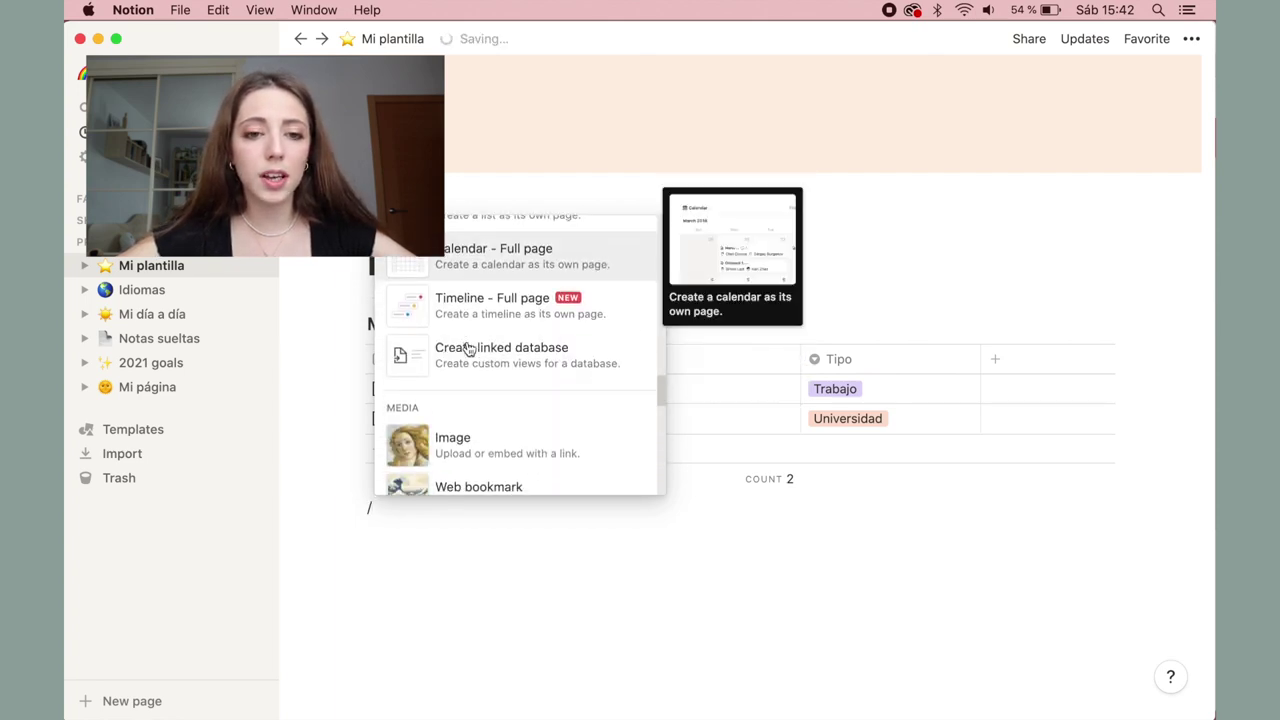
left_click(467, 347)
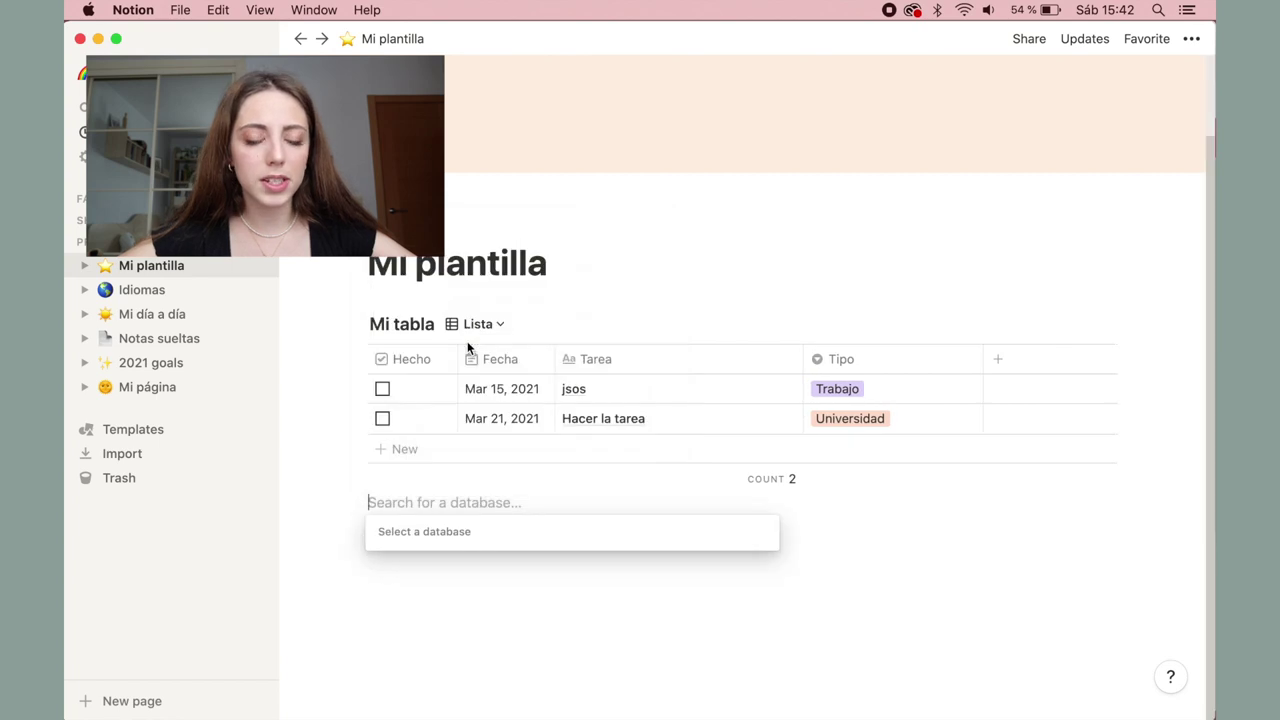
type("mi tab")
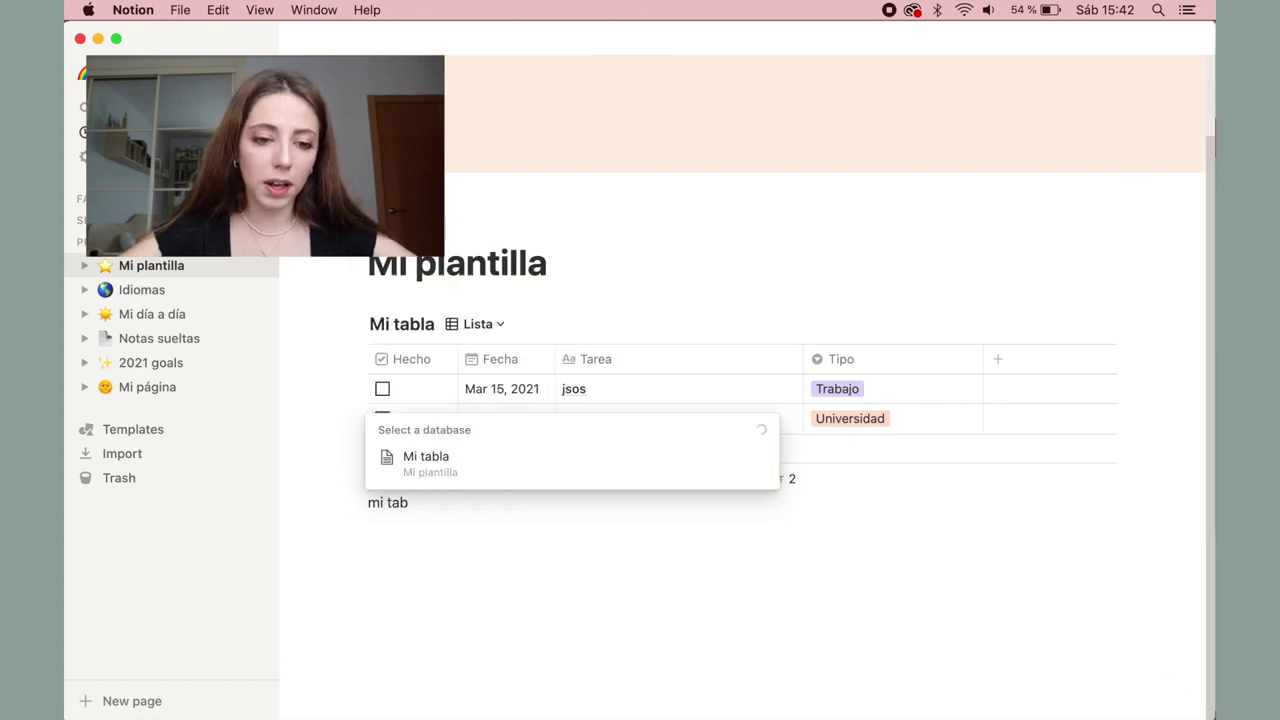
key("Return")
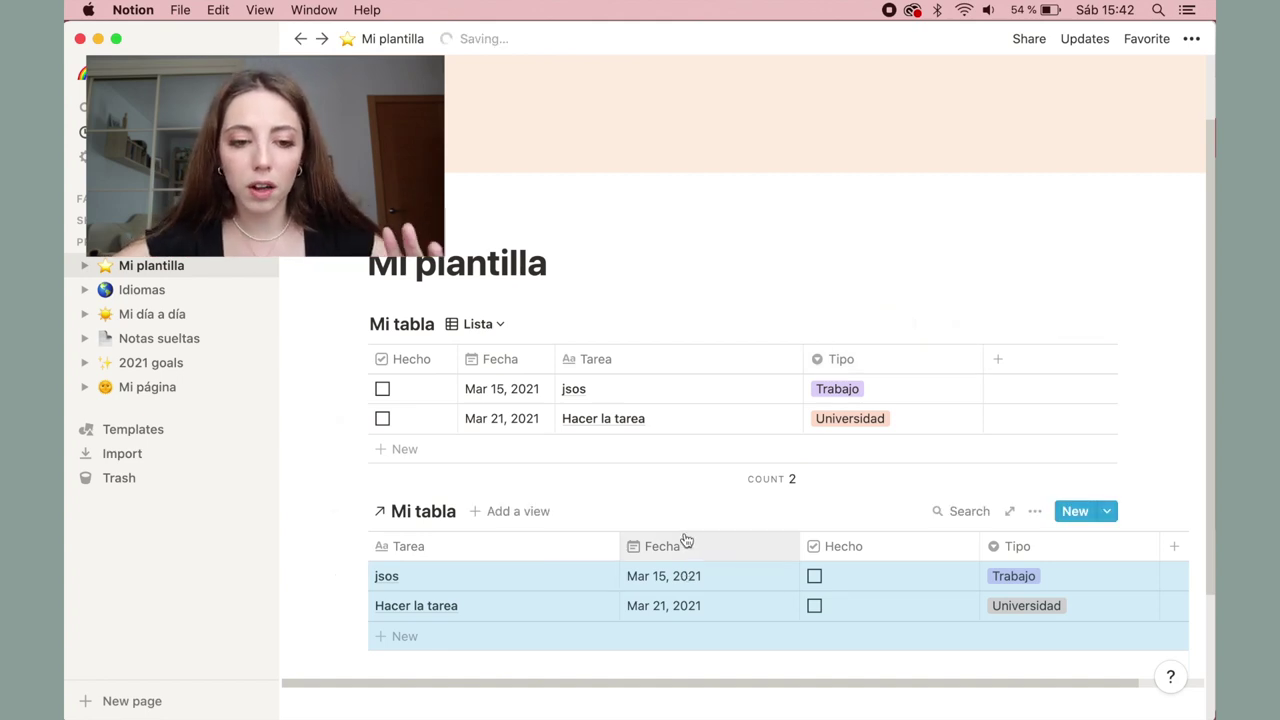
Add a Calendar view named Calendario to the linked Mi tabla database
scroll(555, 506, "down", 3)
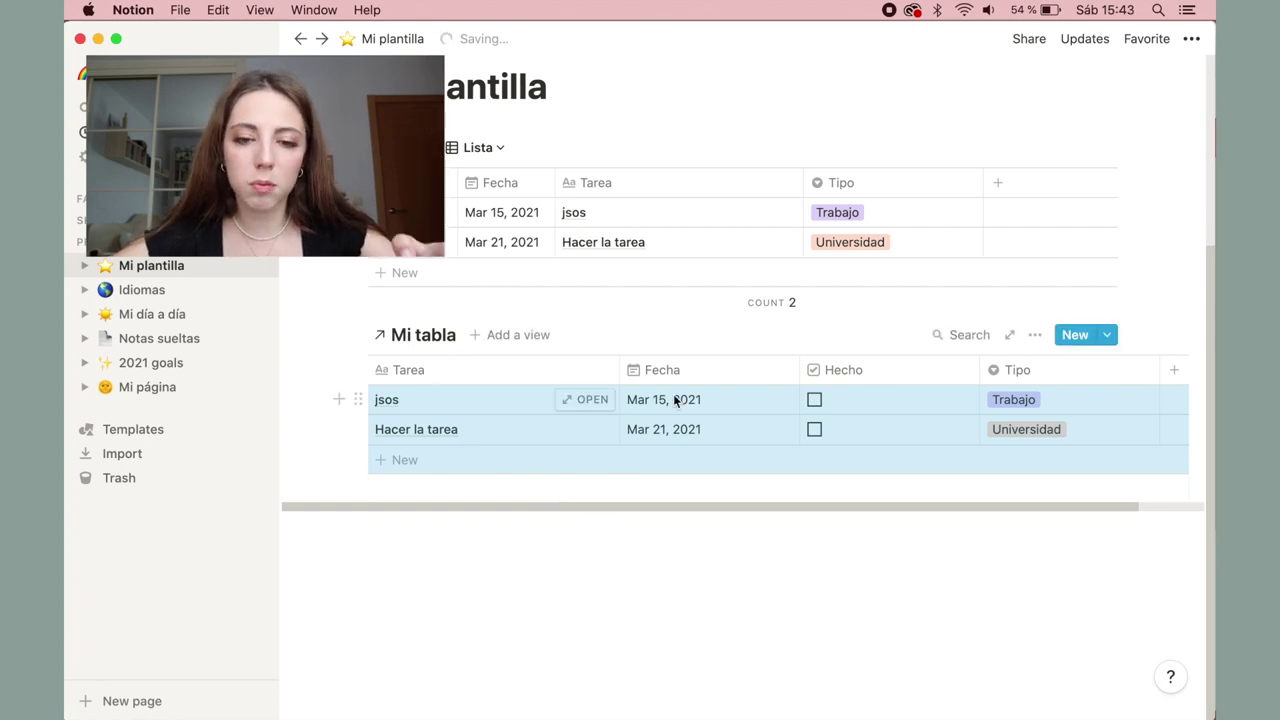
left_click(513, 336)
left_click(457, 488)
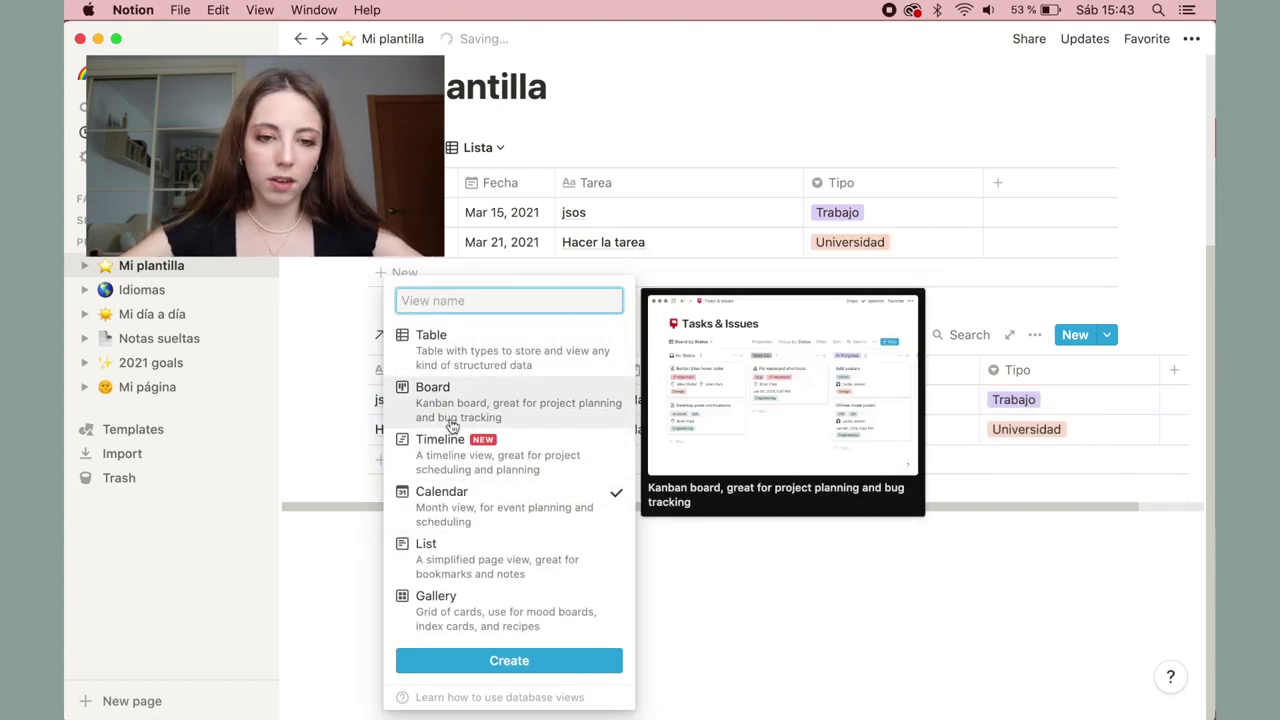
type("Calendario")
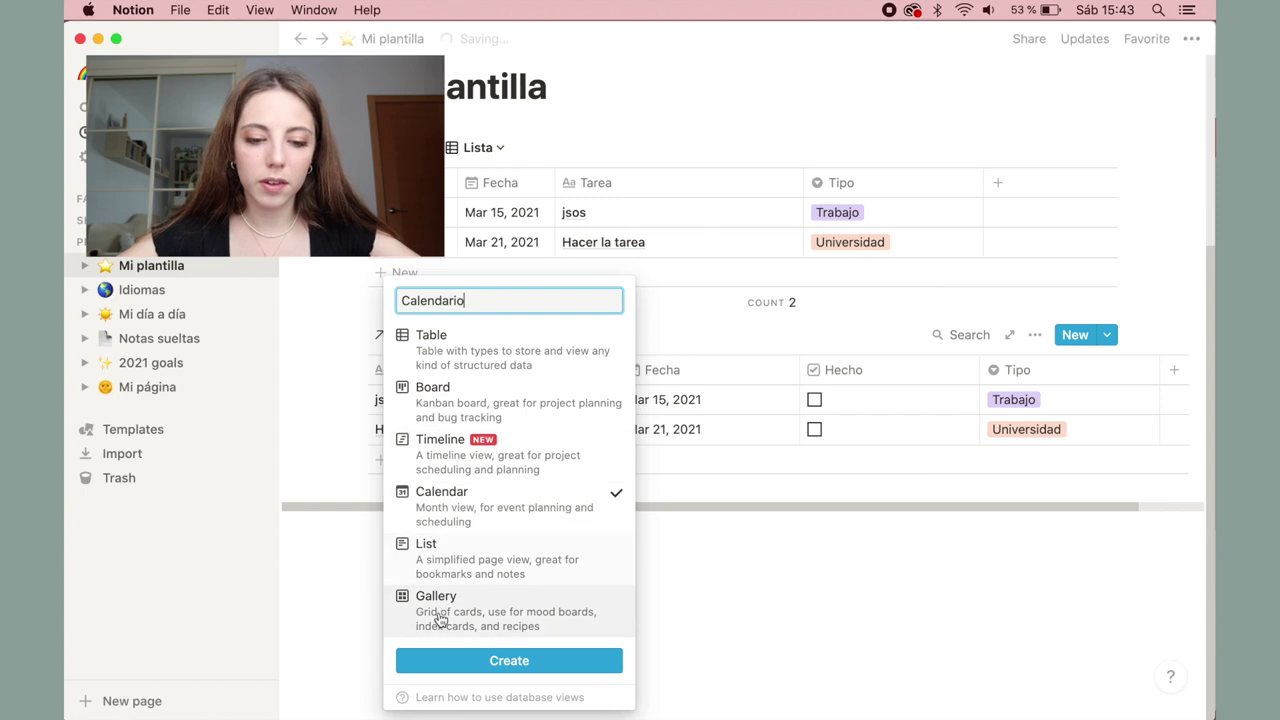
left_click(509, 660)
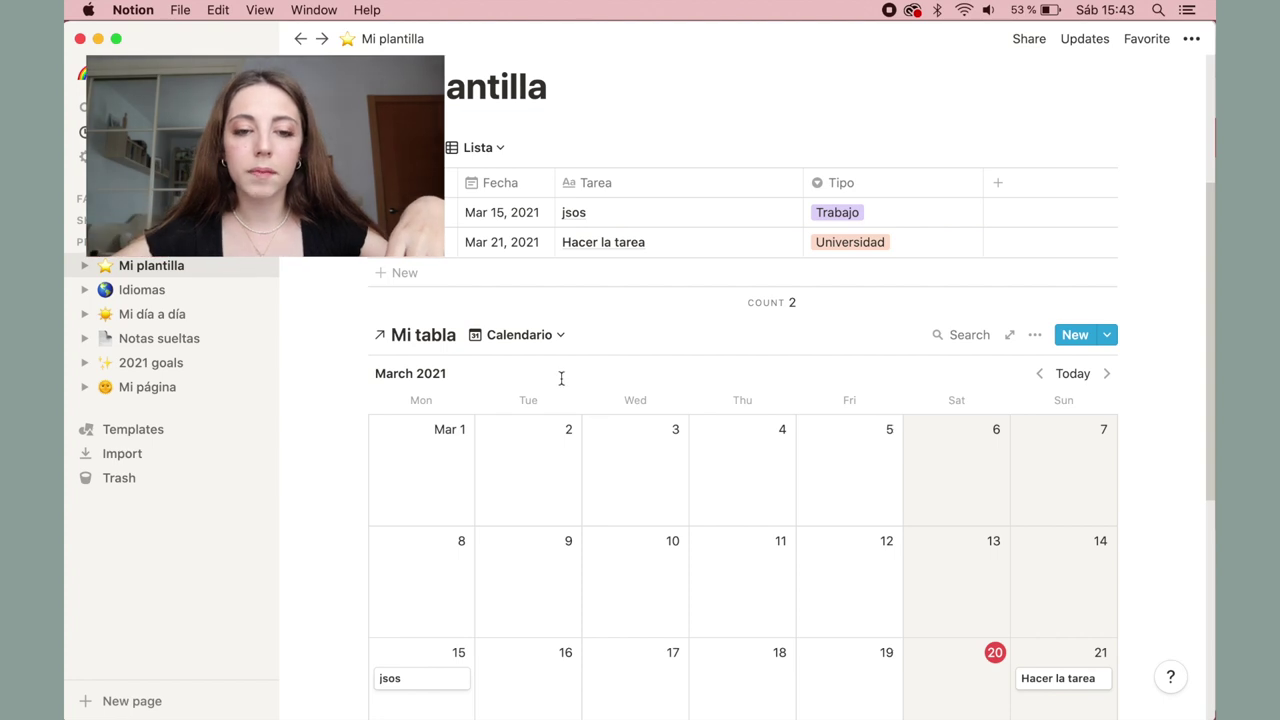
Switch the linked database to its Table view and delete that view
left_click(537, 340)
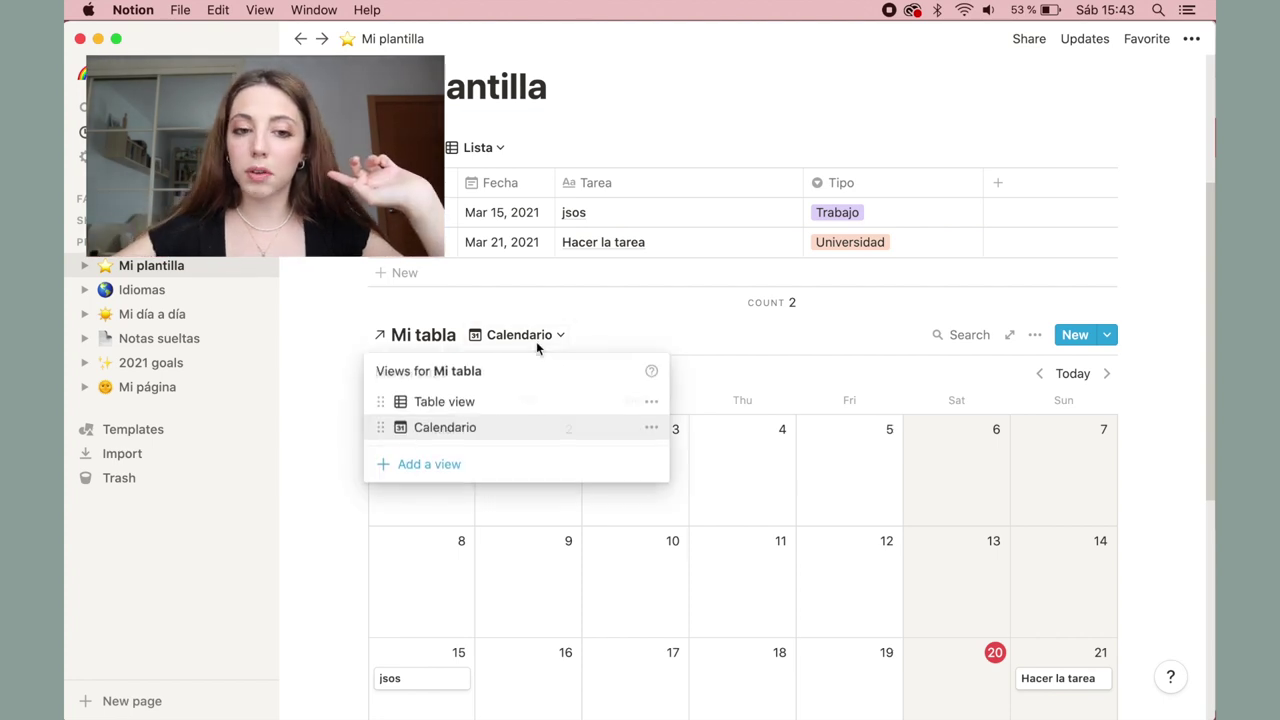
left_click(476, 401)
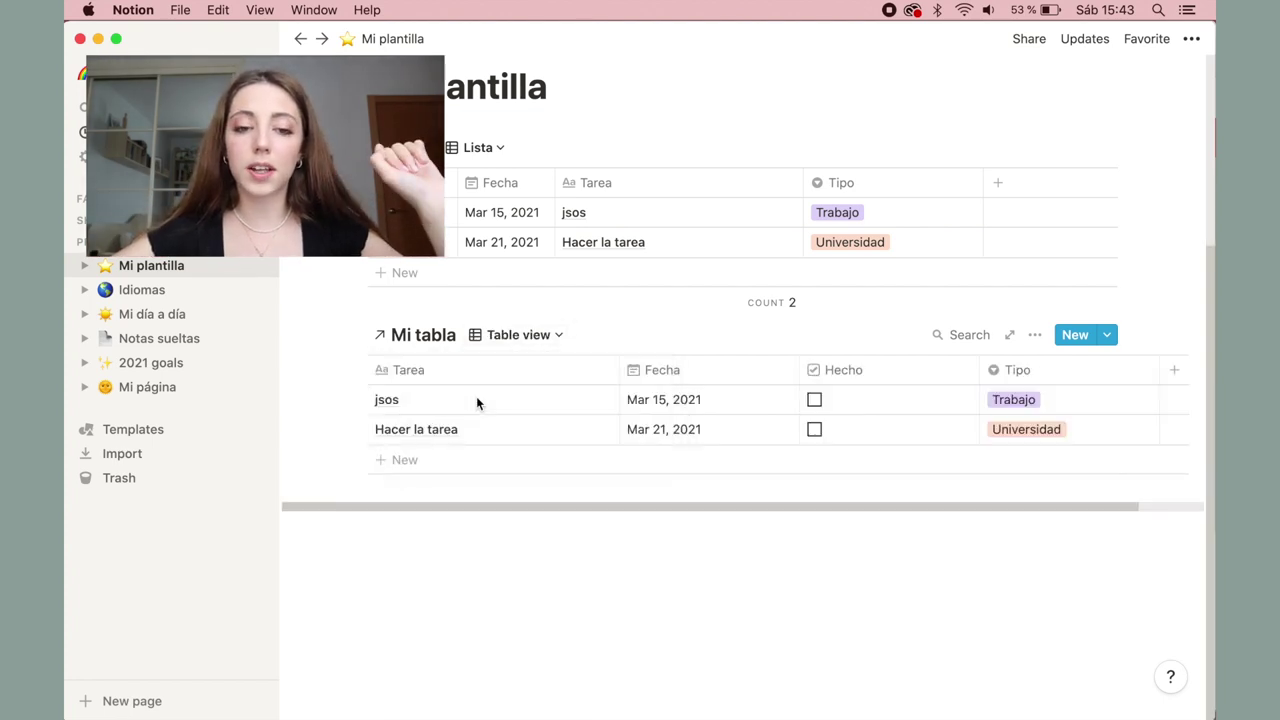
left_click(522, 335)
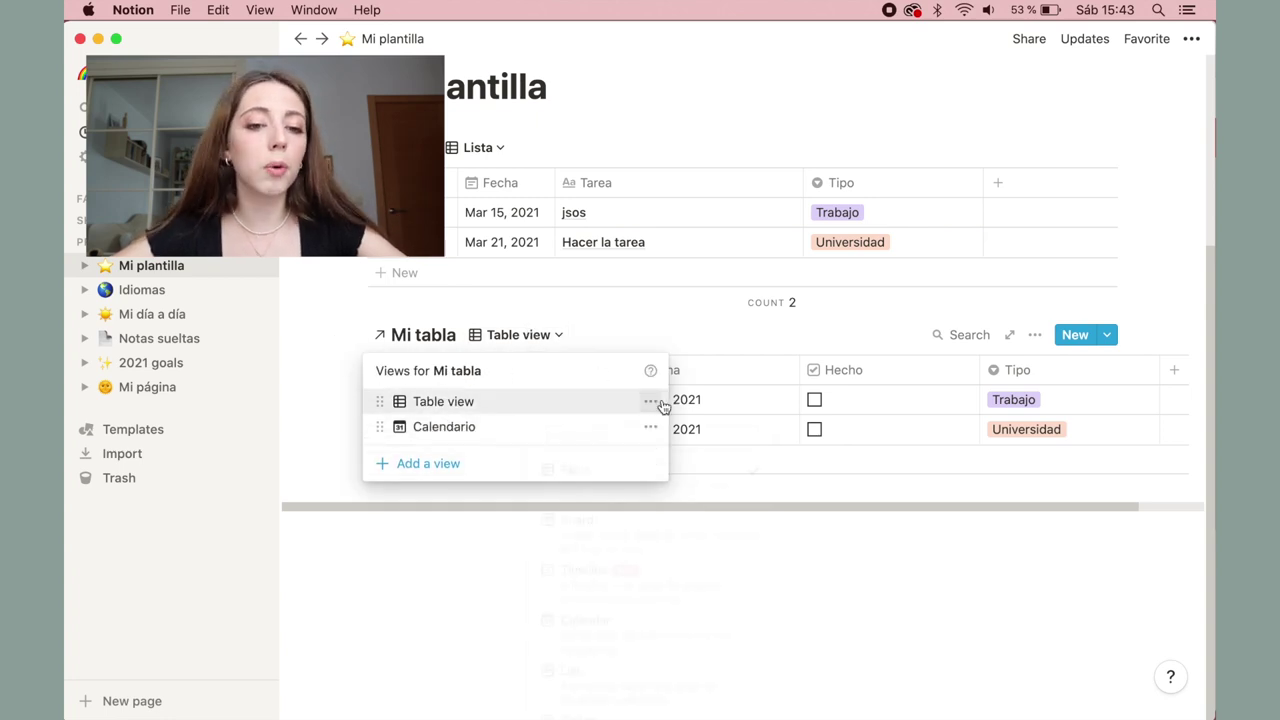
left_click(572, 691)
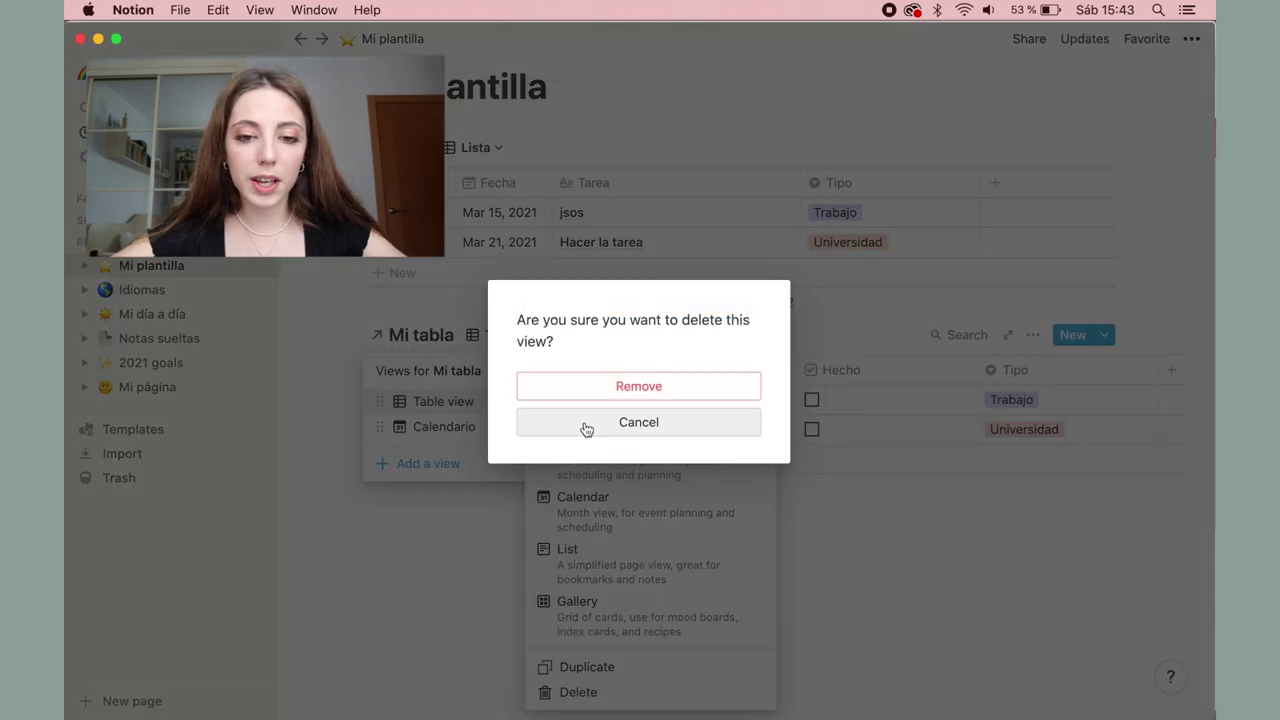
left_click(574, 389)
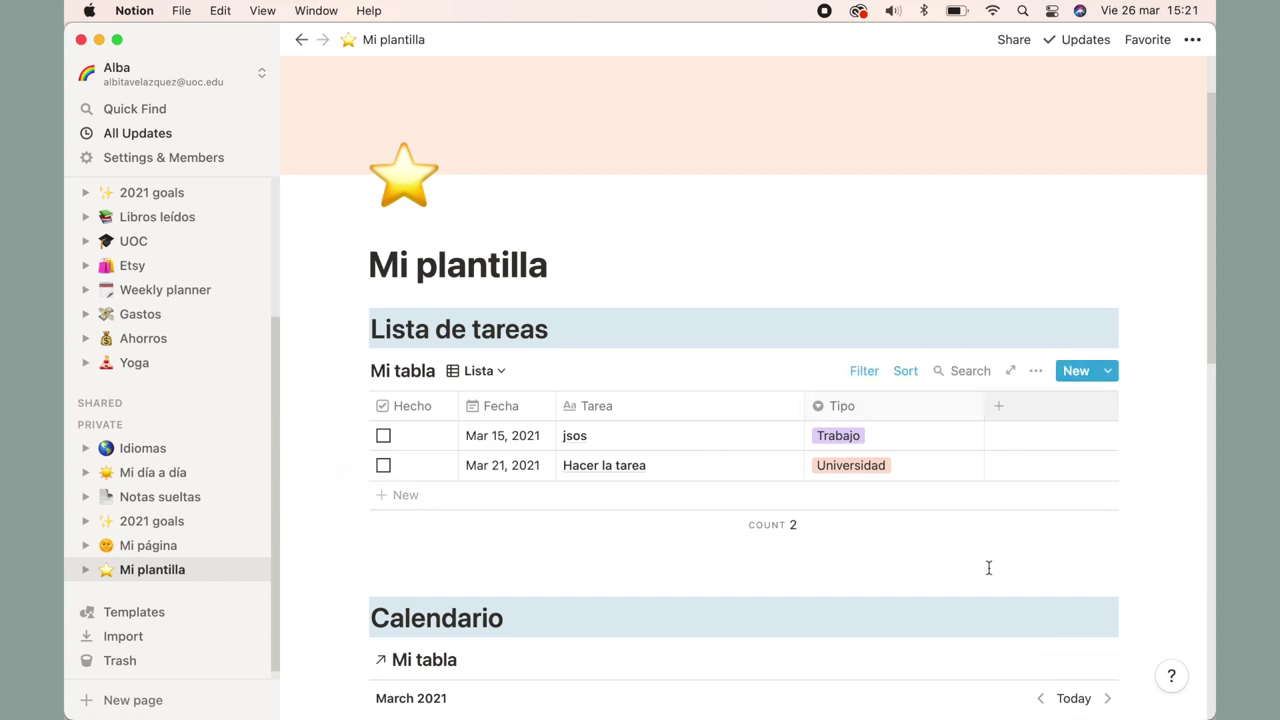
Add a second filter to the Lista view requiring Hecho to be unchecked, and mark the jsos task as done
left_click(864, 371)
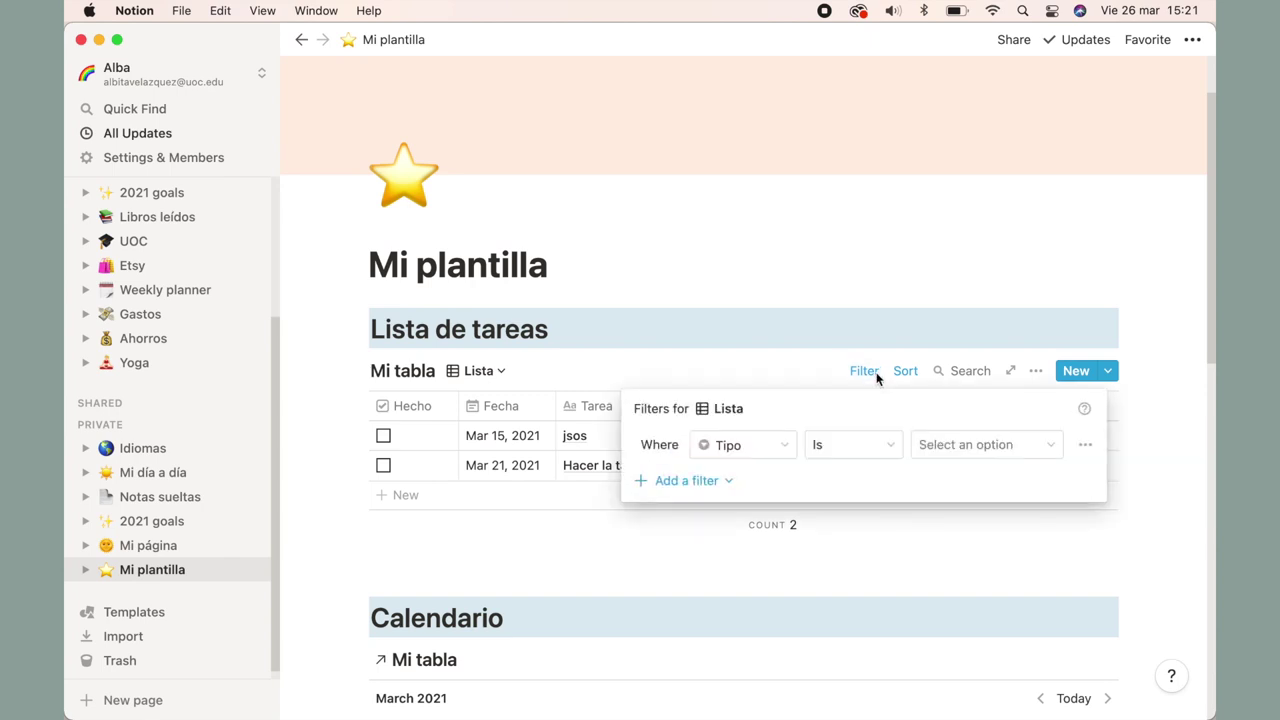
left_click(686, 480)
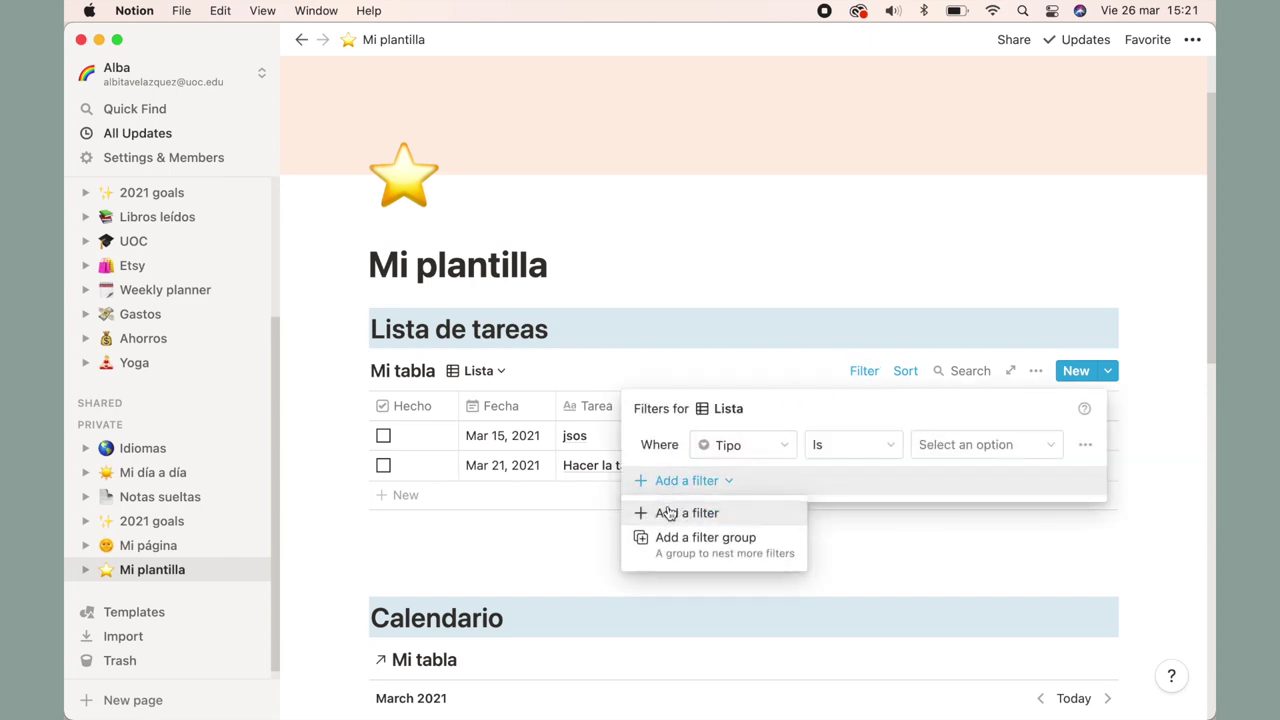
left_click(664, 512)
left_click(758, 480)
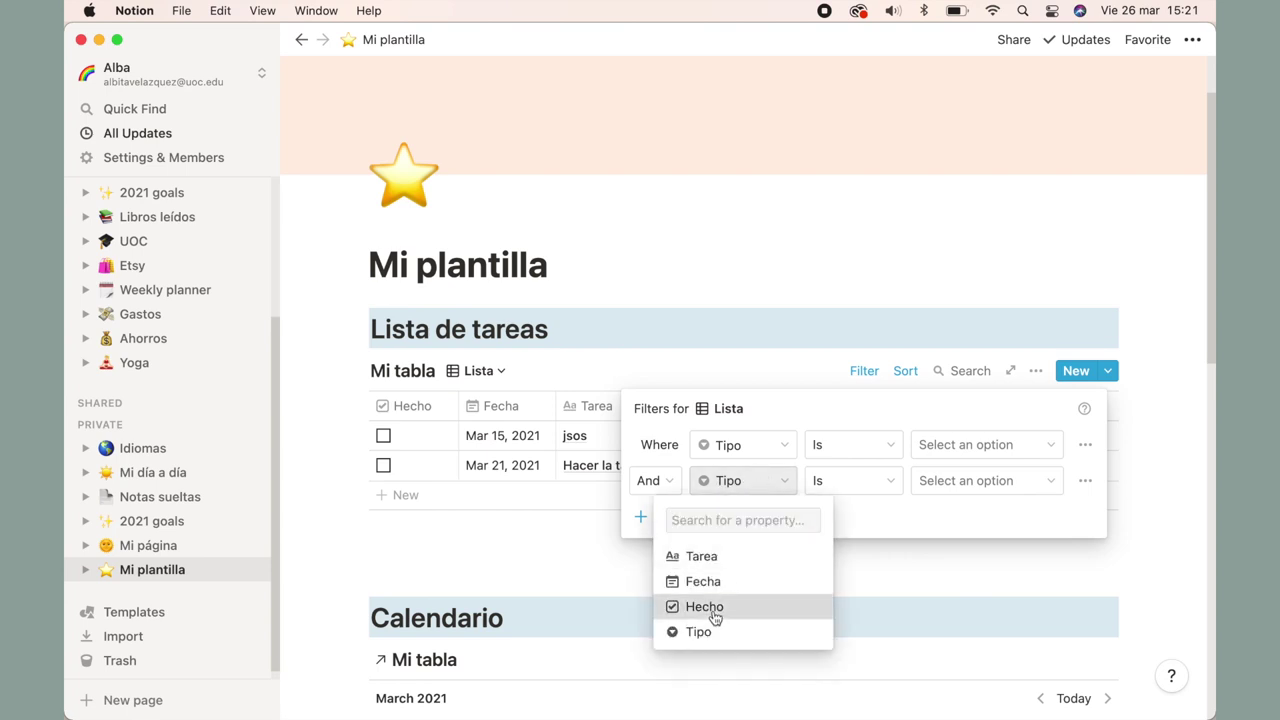
left_click(704, 606)
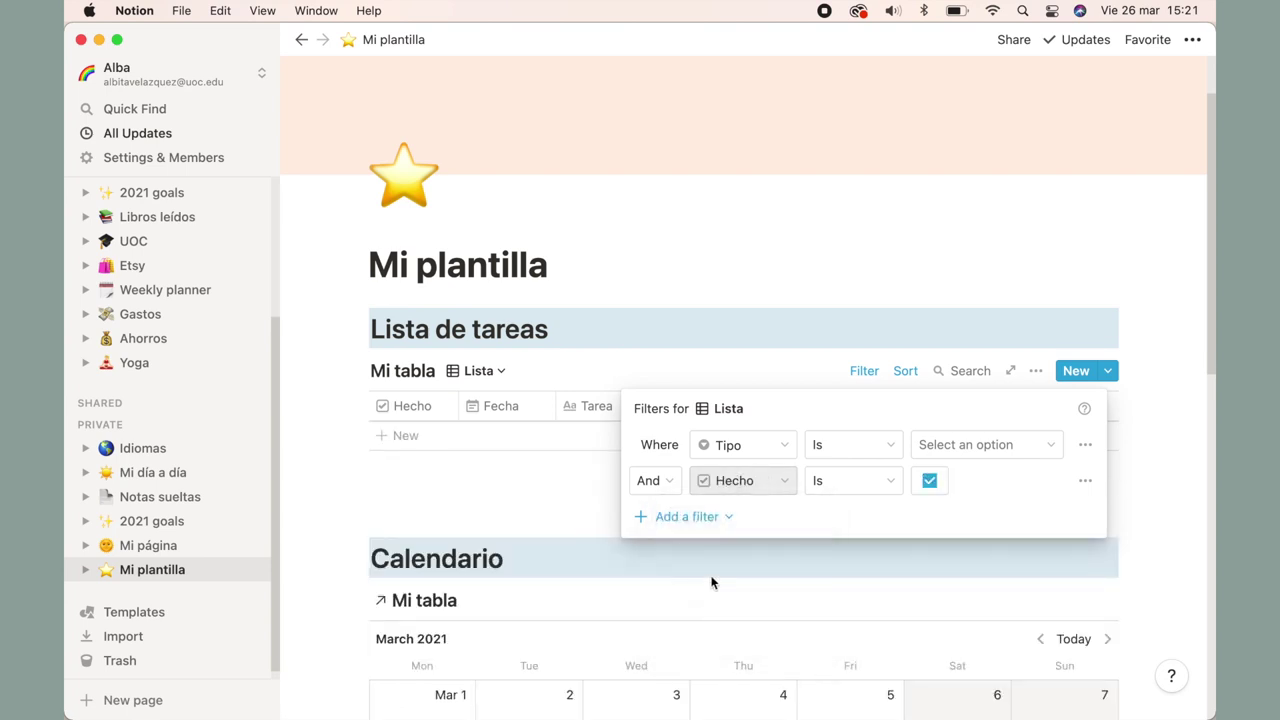
left_click(929, 482)
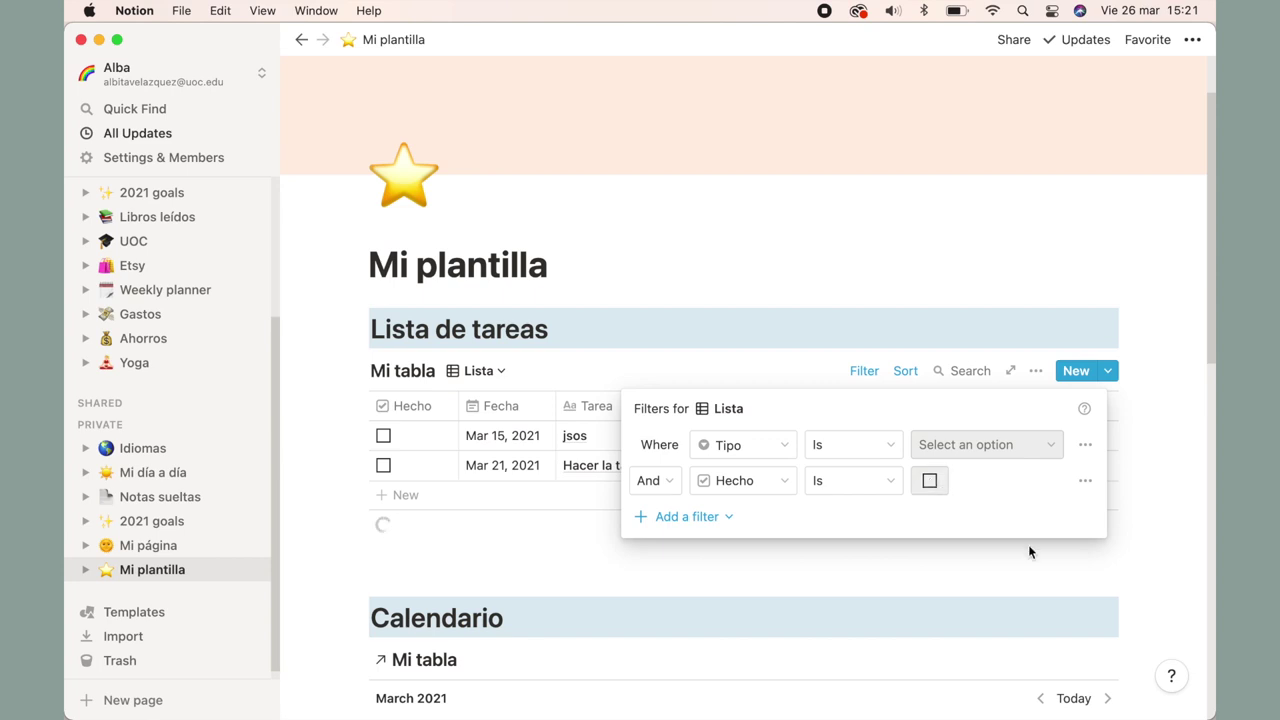
left_click(383, 437)
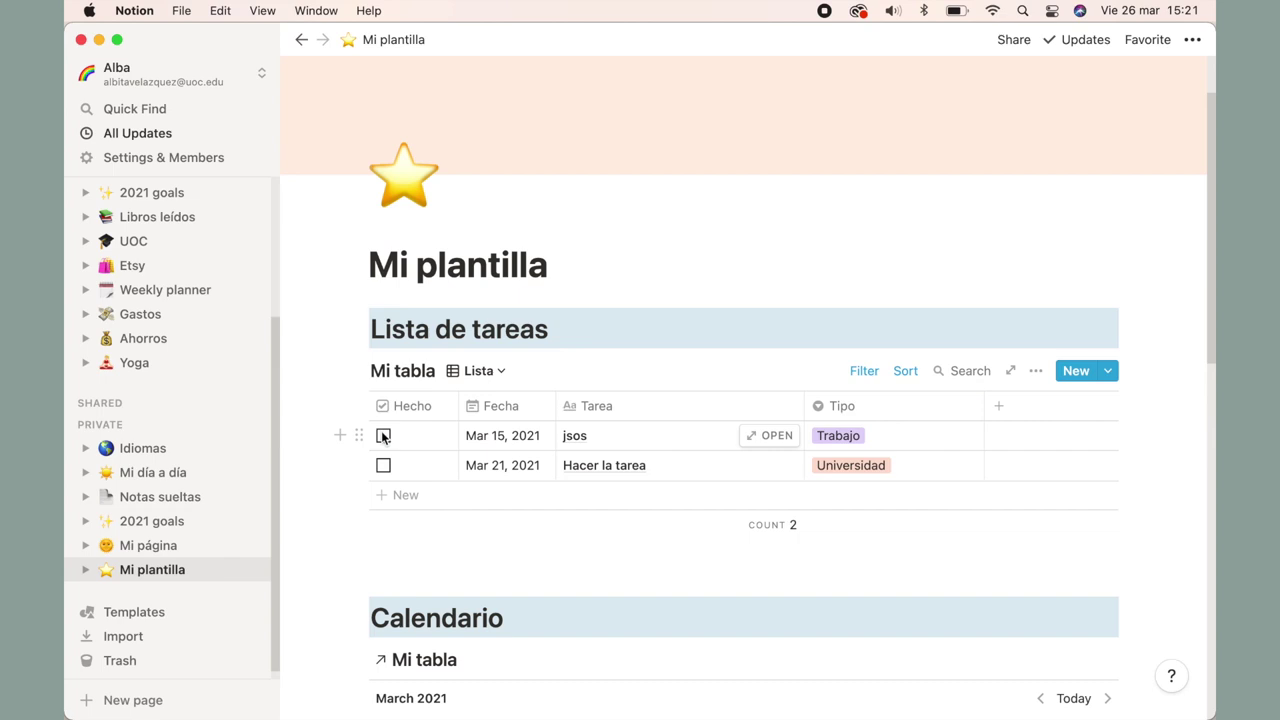
left_click(383, 436)
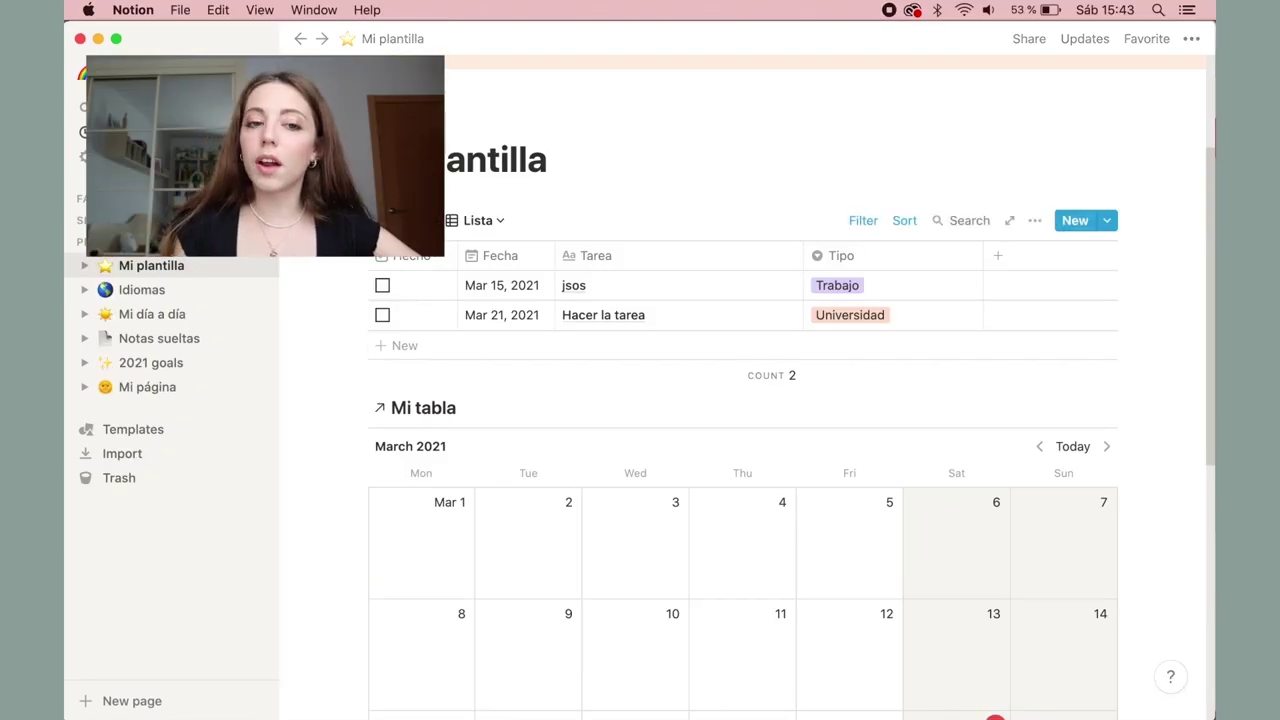
Add a Heading 1 block reading "Lista de tareas" below the calendar
scroll(403, 383, "down", 10)
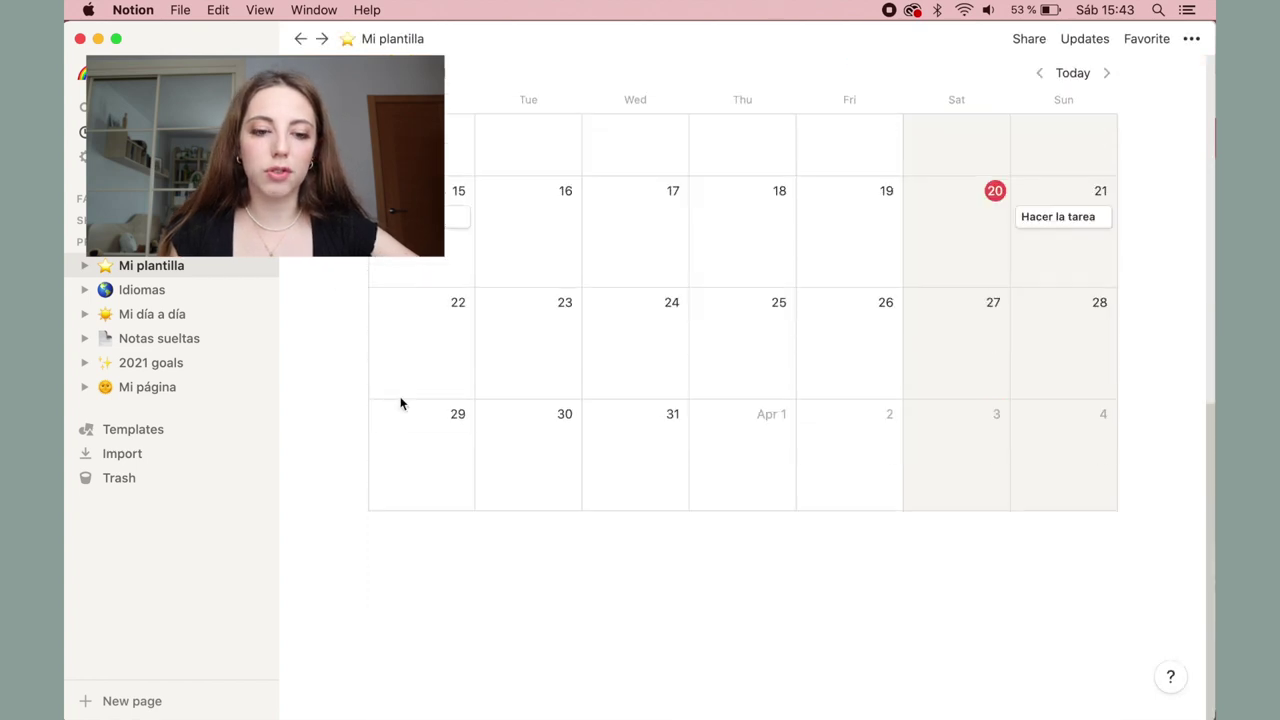
left_click(390, 555)
type("/heading")
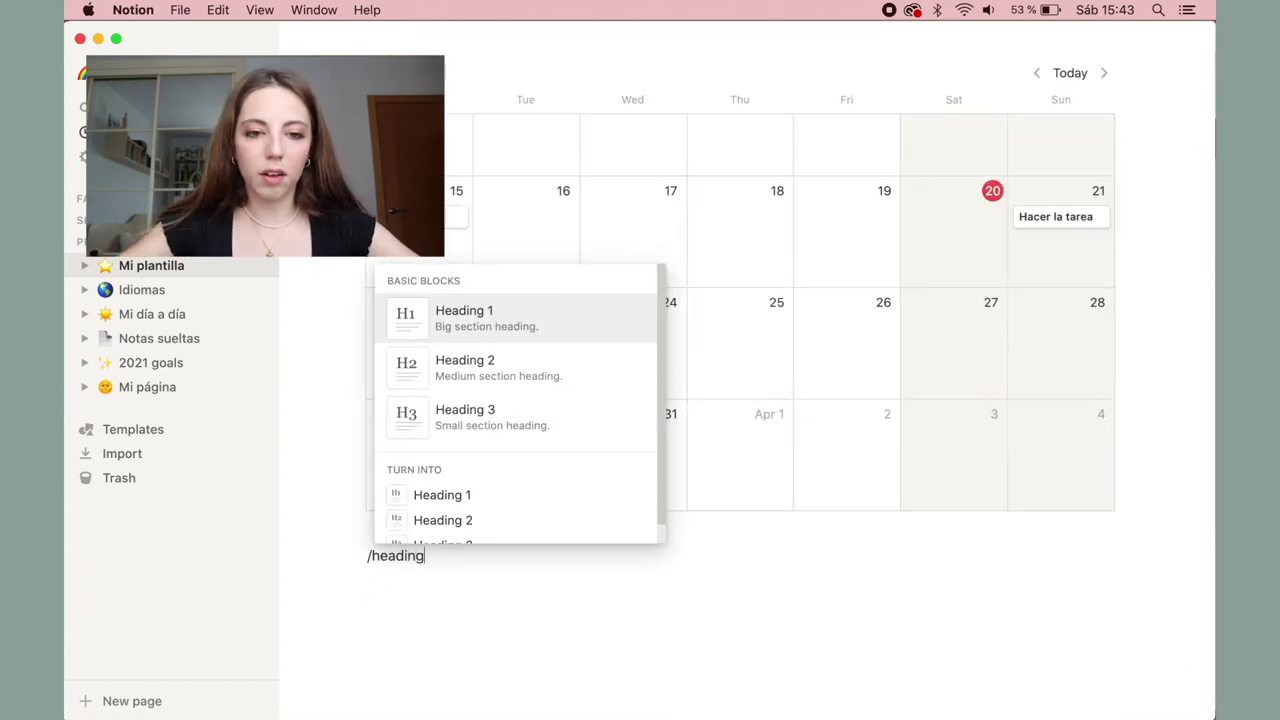
left_click(449, 334)
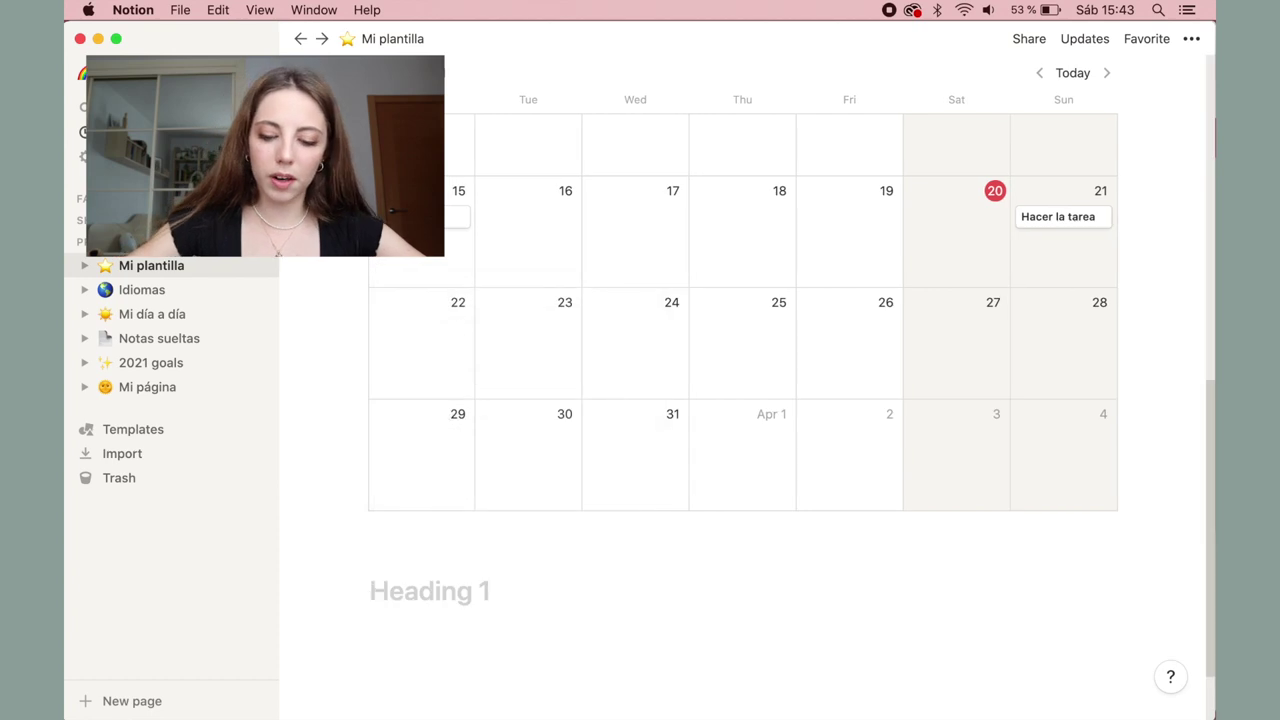
type("Lista de tareas")
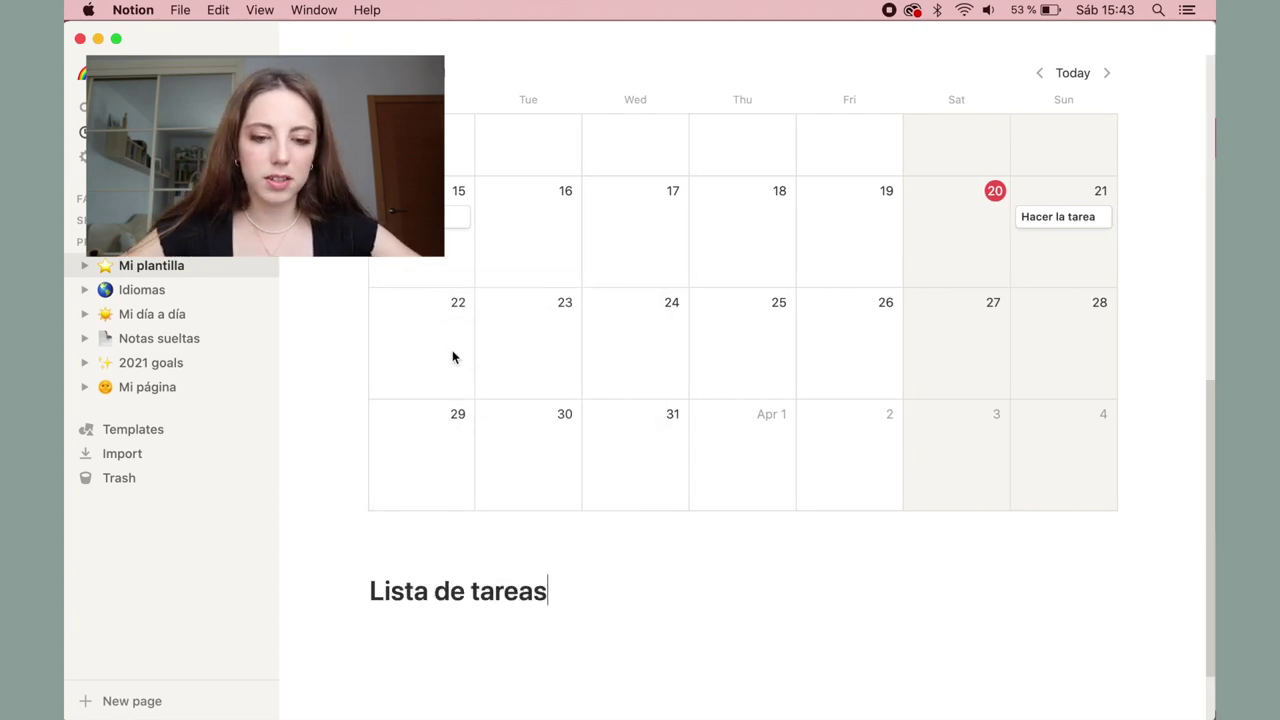
Give the Lista de tareas heading a blue background and move it above the Mi tabla table
left_click(356, 591)
mouse_move(310, 630)
scroll(440, 620, "down", 3)
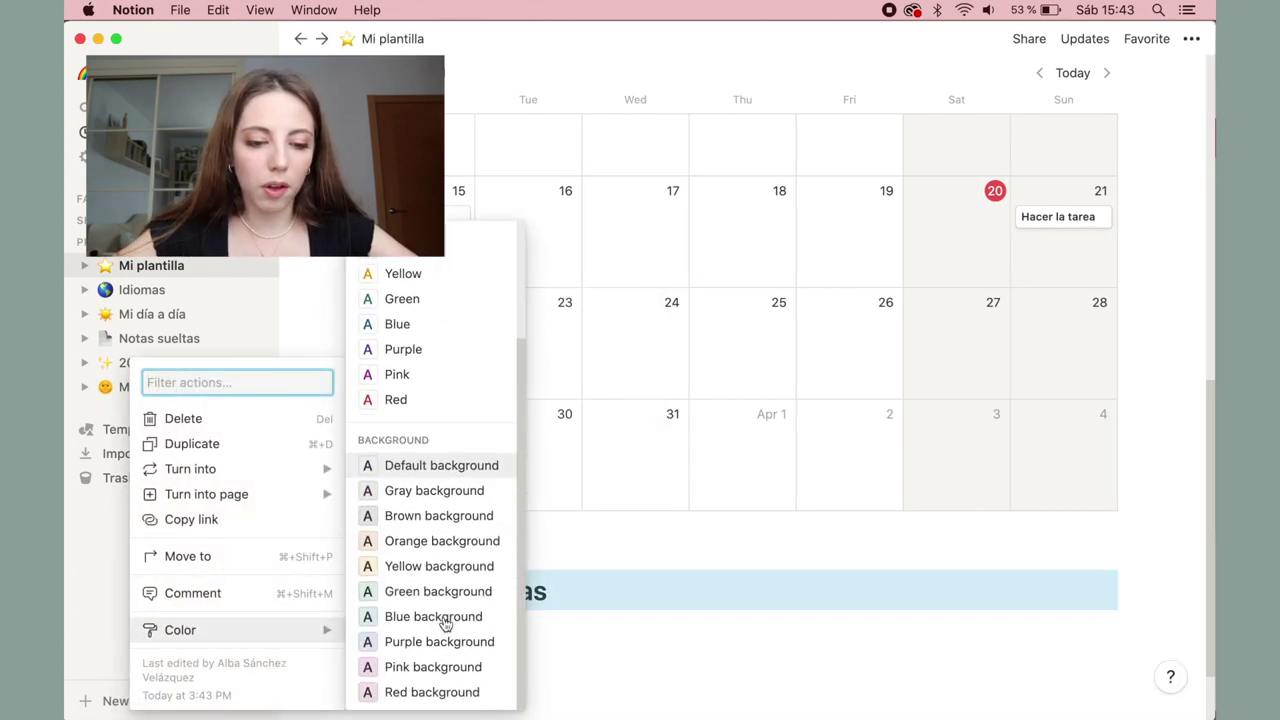
left_click(444, 620)
left_click_drag(416, 18, 378, 403)
scroll(583, 594, "down", 3)
Duplicate the Lista de tareas heading, change the copy's text to "Calendario" and place it above the linked calendar
left_click(357, 225)
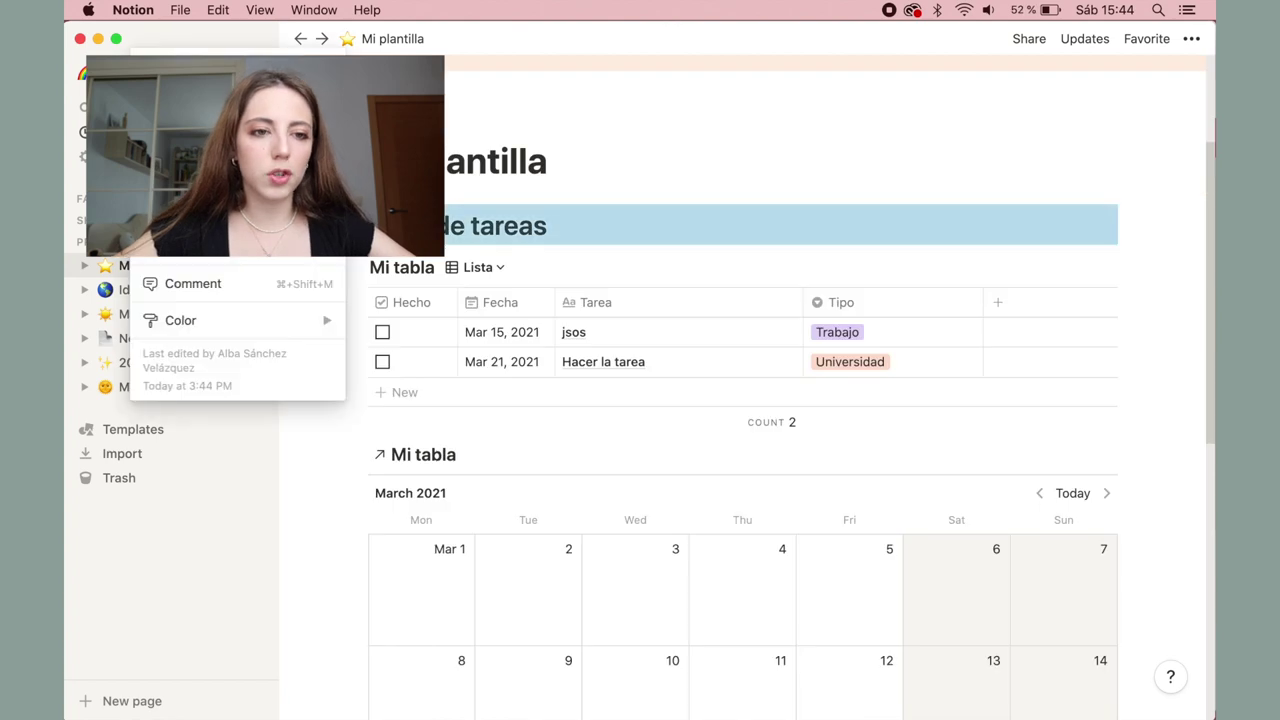
key("super+d")
left_click(558, 291)
triple_click(558, 291)
key("BackSpace")
type("Calendario")
key("super+shift+Down")
scroll(703, 514, "up", 4)
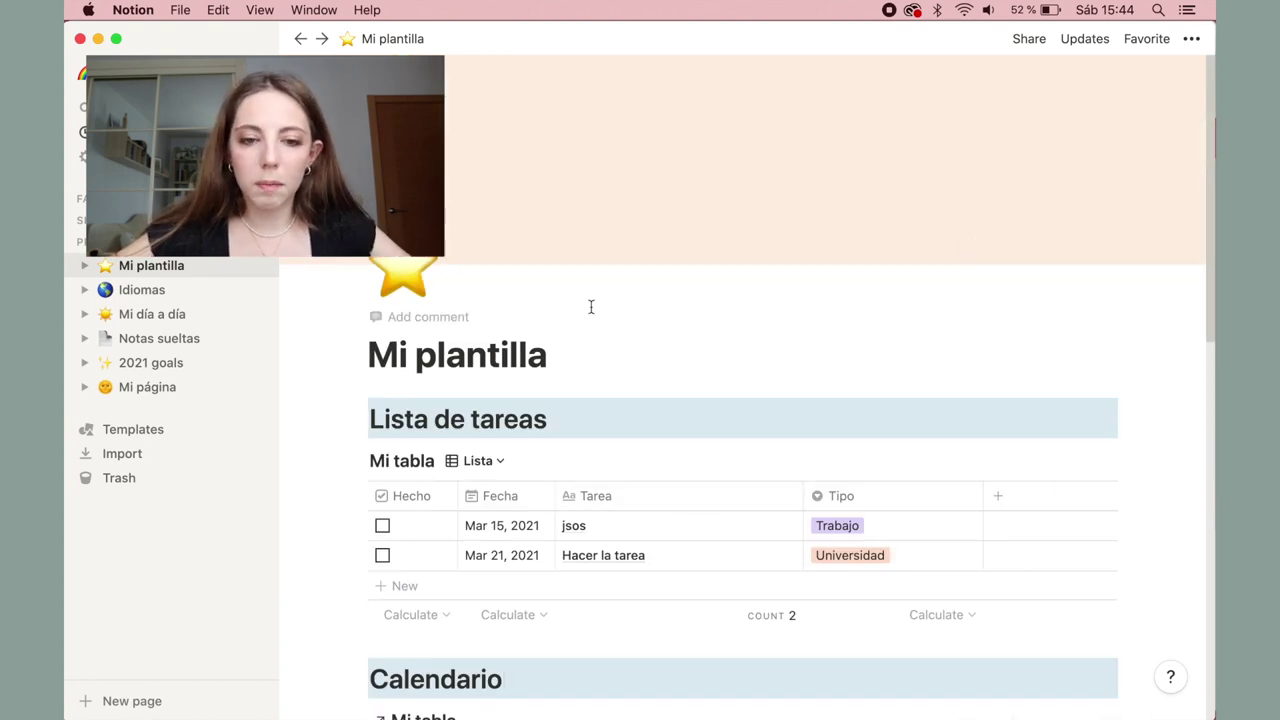
Insert an image block below the calendar using the Unsplash photo of a laptop on a leather sofa
scroll(593, 314, "down", 5)
scroll(592, 314, "down", 10)
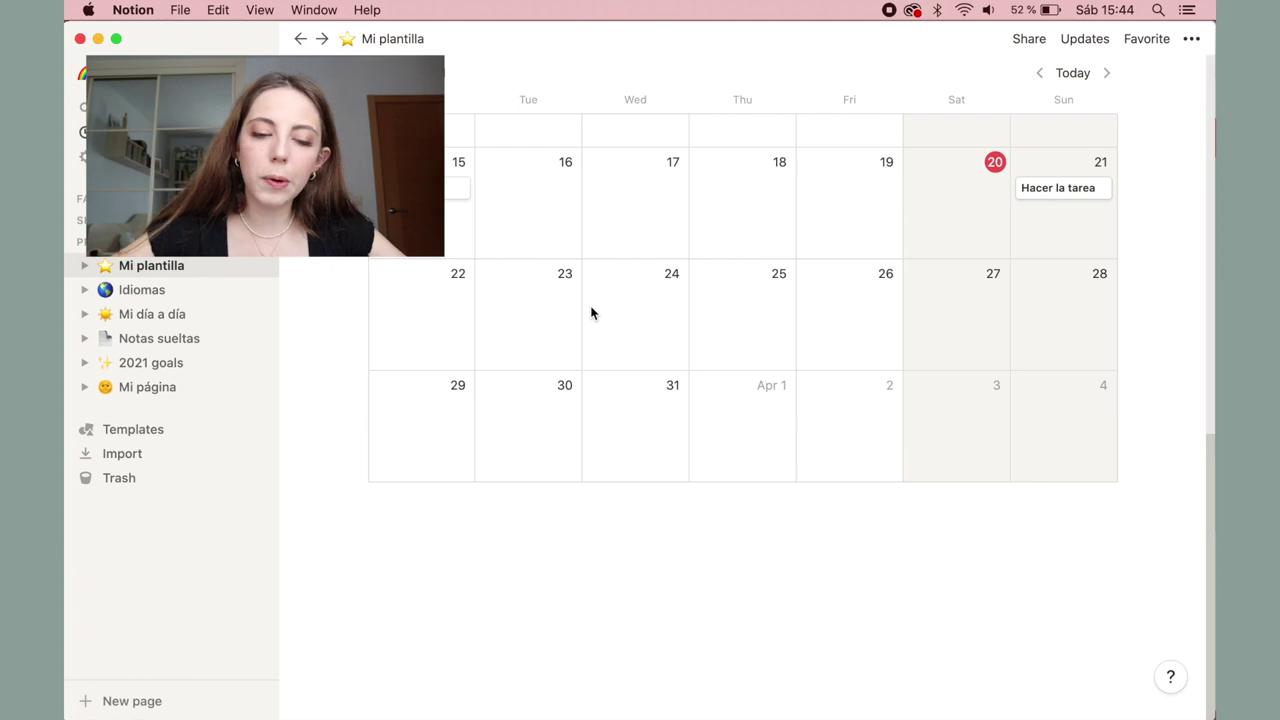
left_click(428, 513)
key("Return")
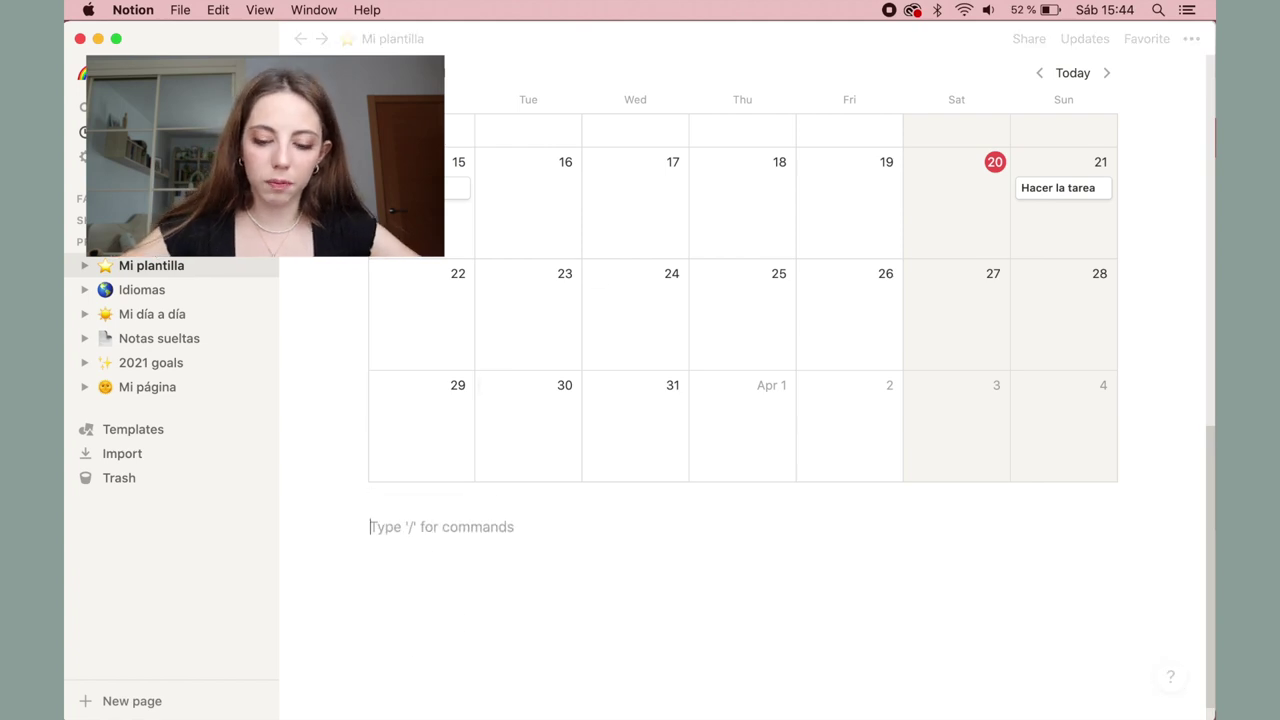
type("/")
scroll(434, 423, "down", 10)
scroll(434, 425, "down", 15)
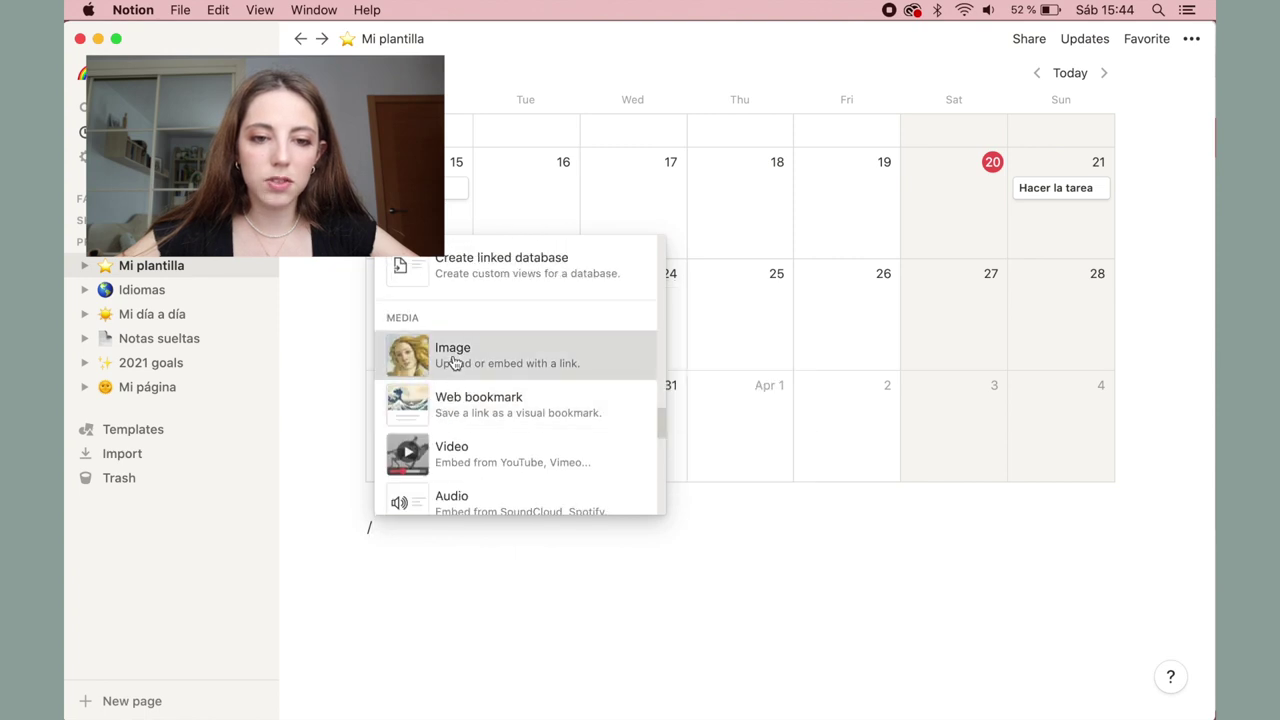
left_click(454, 362)
left_click(684, 578)
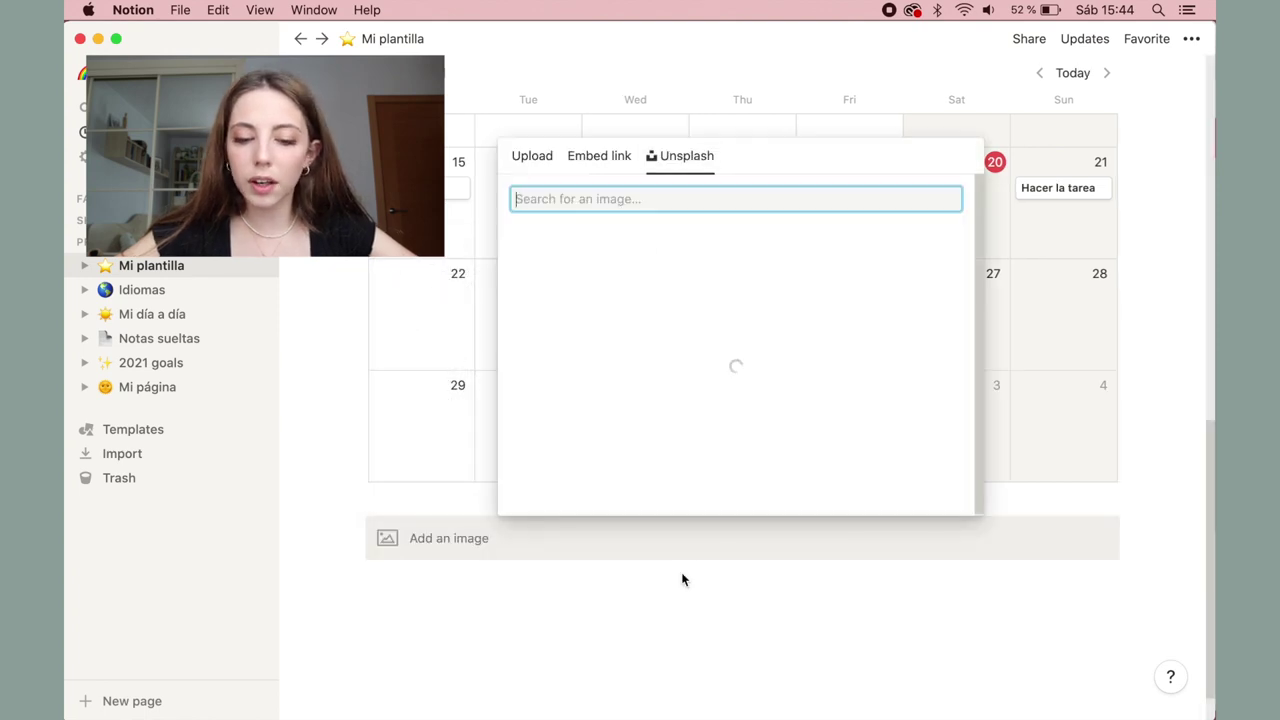
left_click(662, 240)
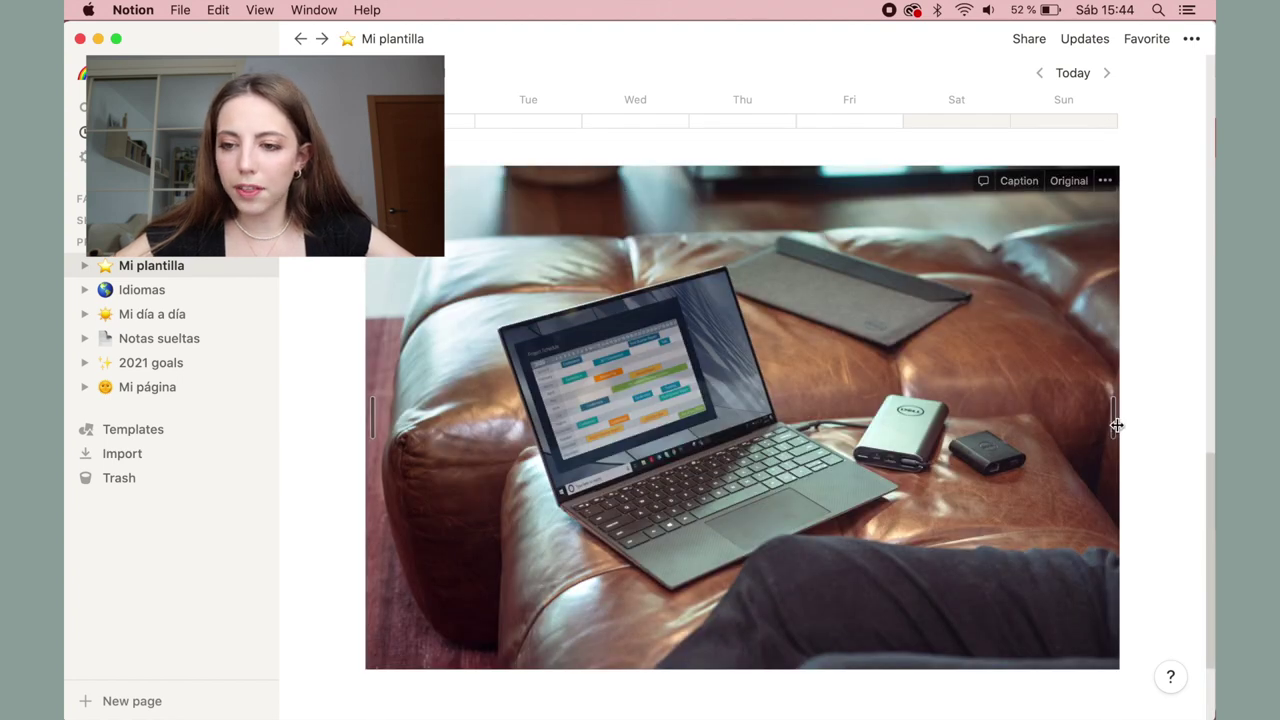
Shrink the laptop image and move it into a column beside the Lista de tareas heading
left_click_drag(1114, 423, 875, 347)
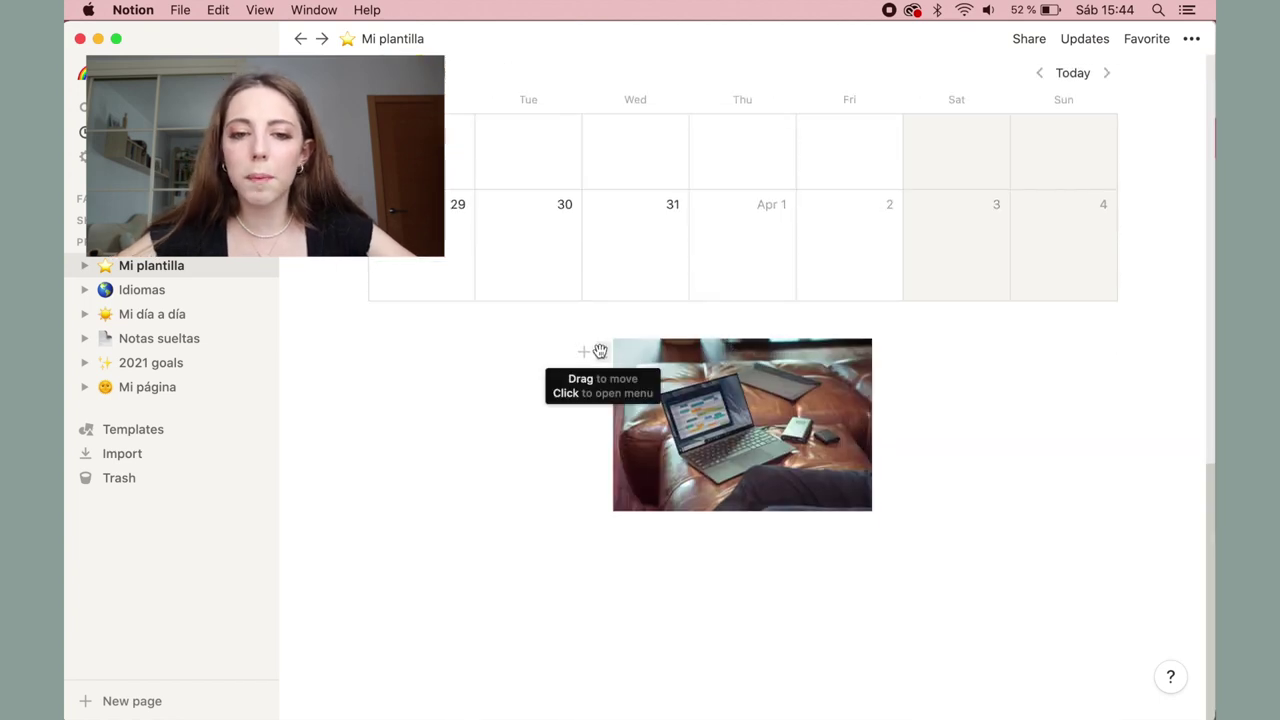
left_click_drag(738, 151, 1119, 436)
left_click_drag(1121, 421, 1132, 421)
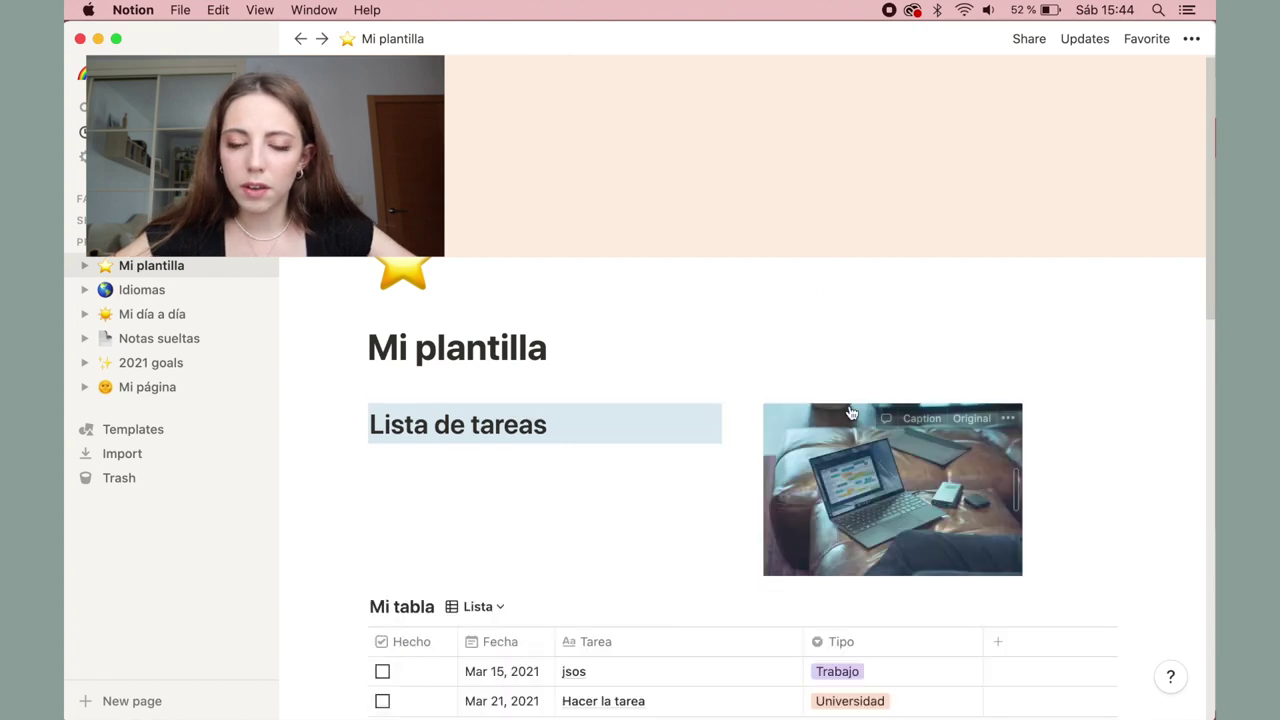
Move the Mi tabla table directly under the Lista de tareas heading, inside the same column
scroll(850, 412, "down", 2)
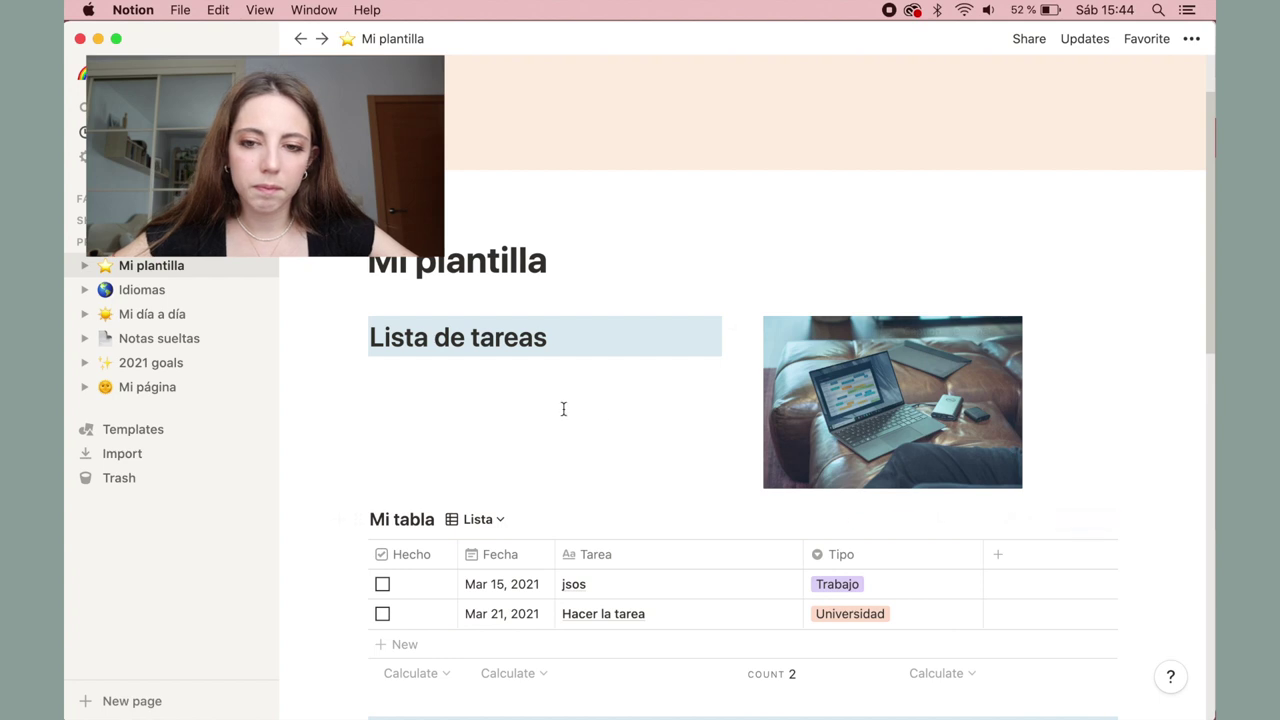
left_click(601, 411)
left_click_drag(358, 520, 400, 362)
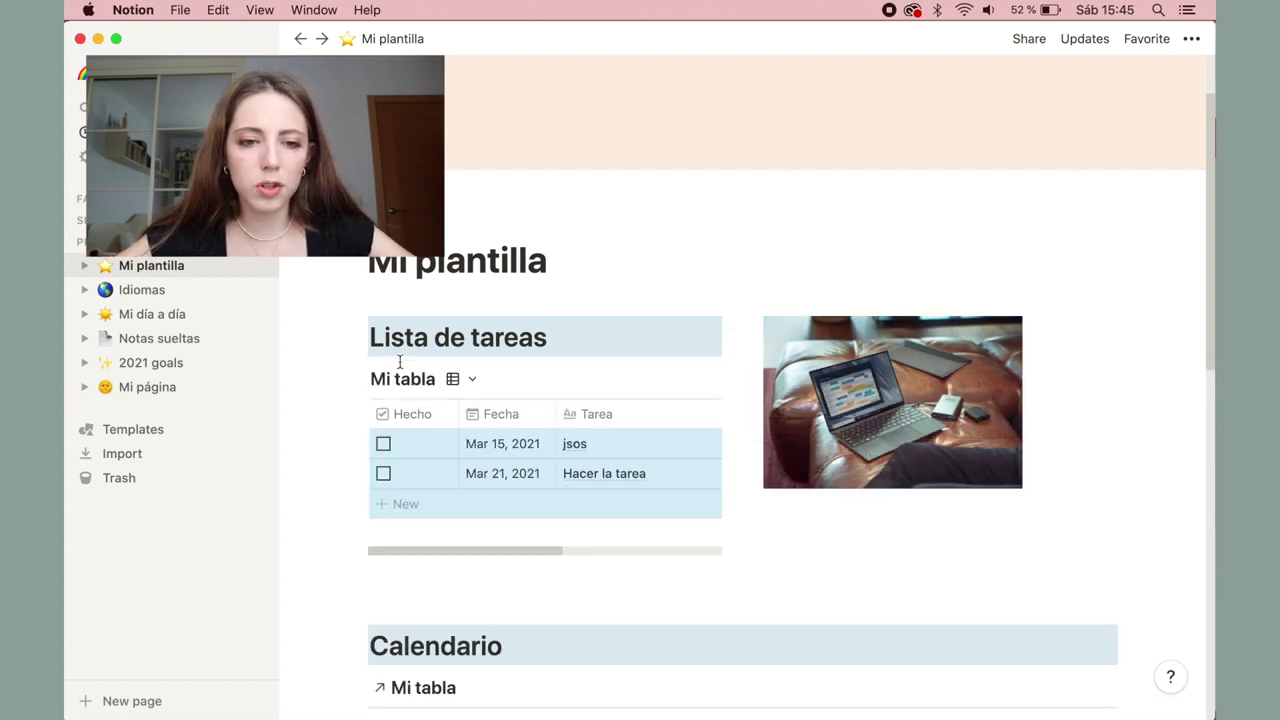
scroll(531, 546, "right", 5)
scroll(674, 537, "left", 4)
scroll(434, 548, "left", 2)
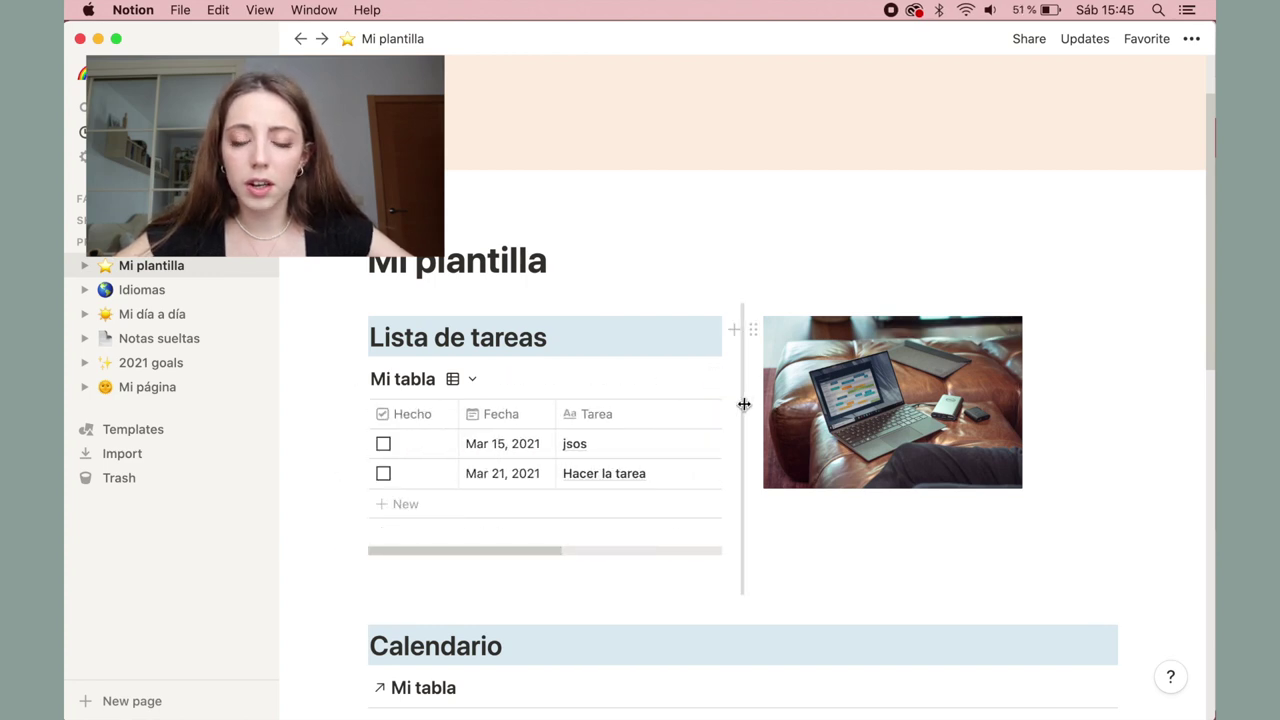
Widen the task list column by shifting the column divider toward the laptop image
left_click_drag(755, 403, 860, 418)
scroll(1006, 486, "down", 2)
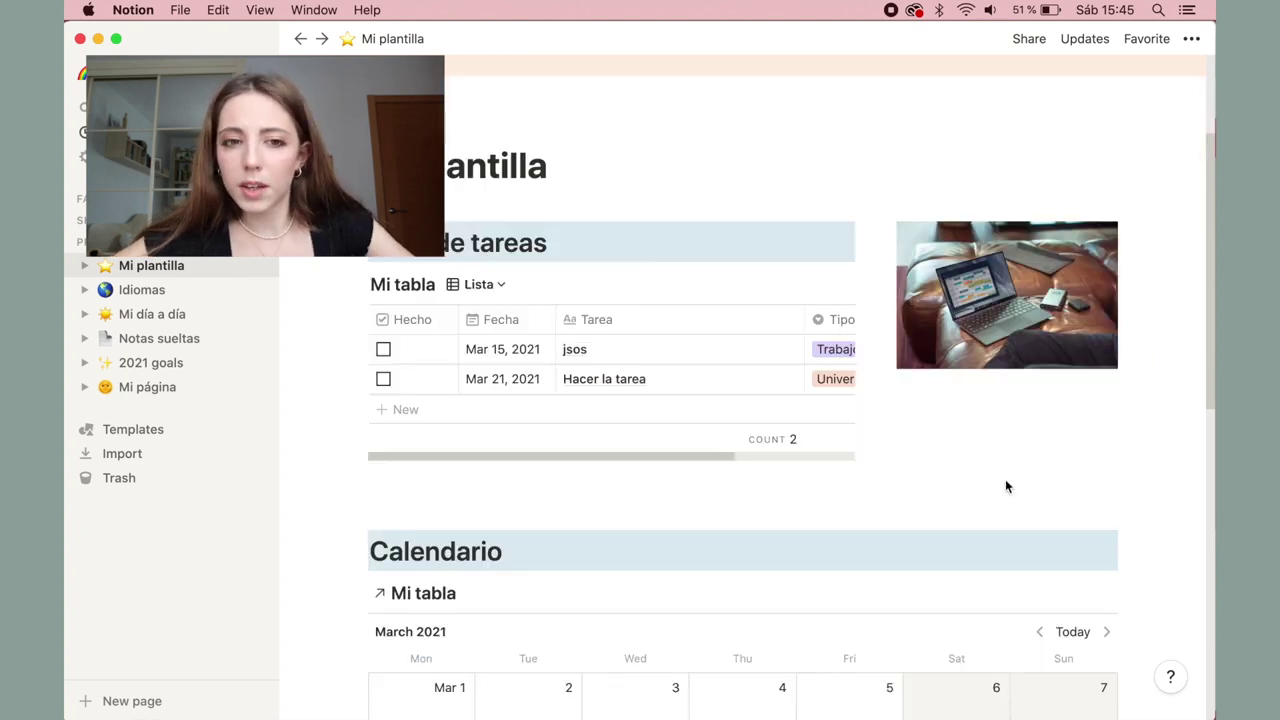
scroll(938, 268, "up", 3)
scroll(956, 223, "down", 3)
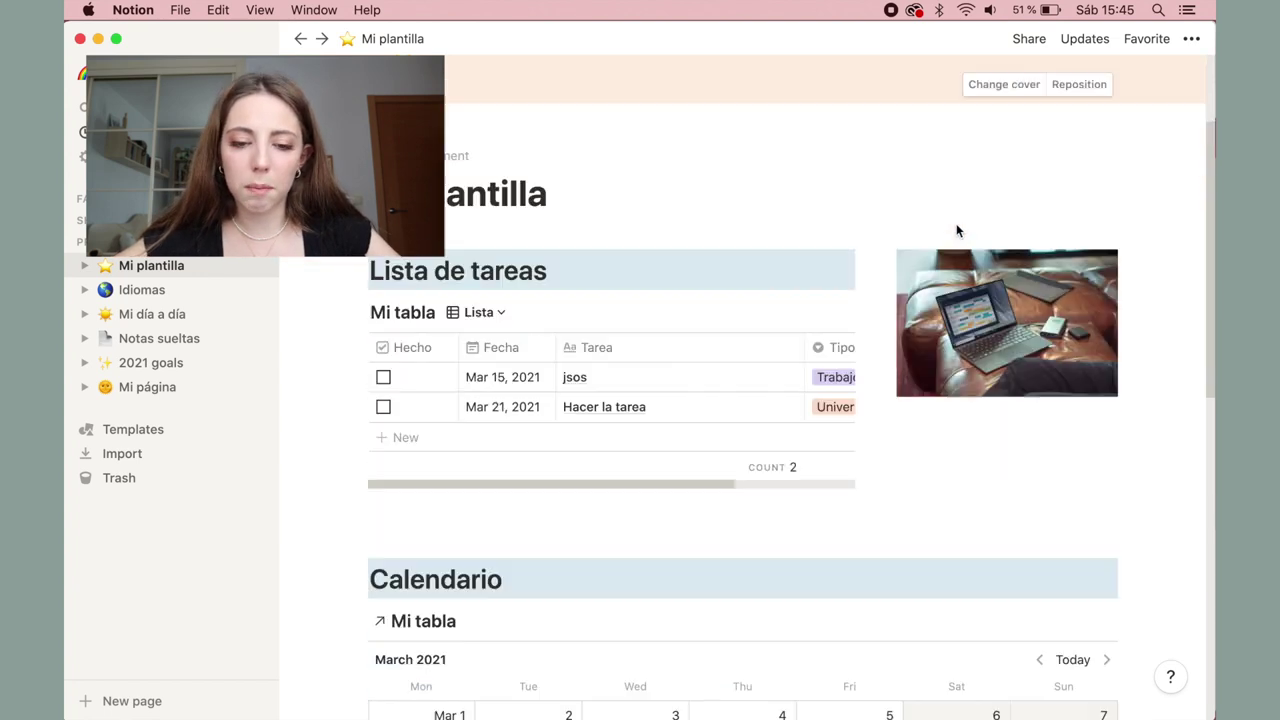
Add a sub-page titled "Apuntes" below the laptop image and set it up as a Table database
scroll(946, 511, "up", 1)
left_click(928, 490)
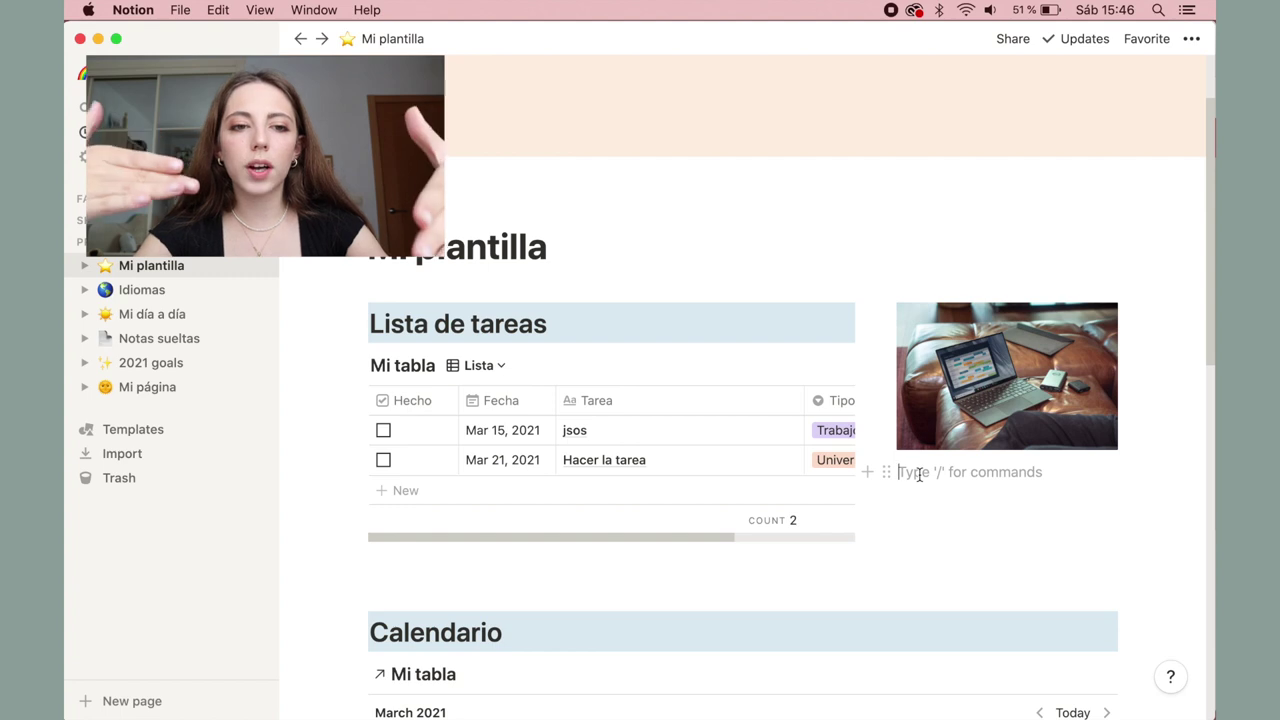
type("/")
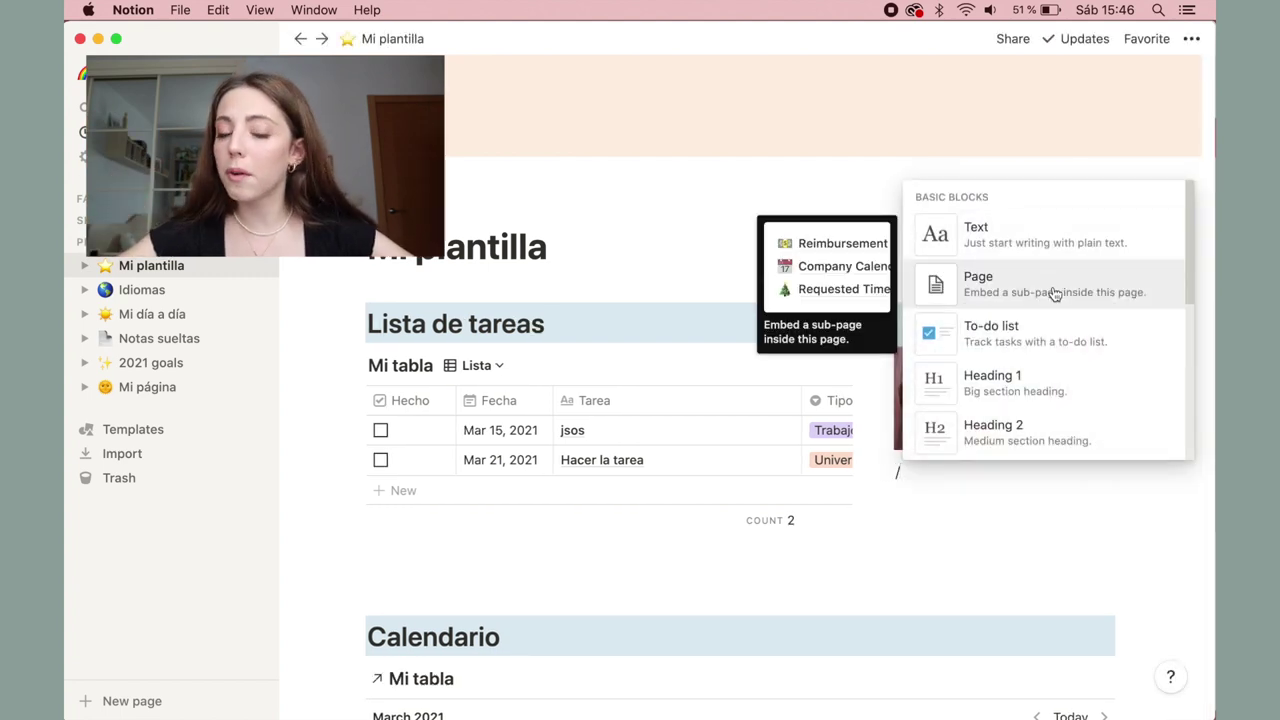
left_click(977, 291)
type("Apuntes")
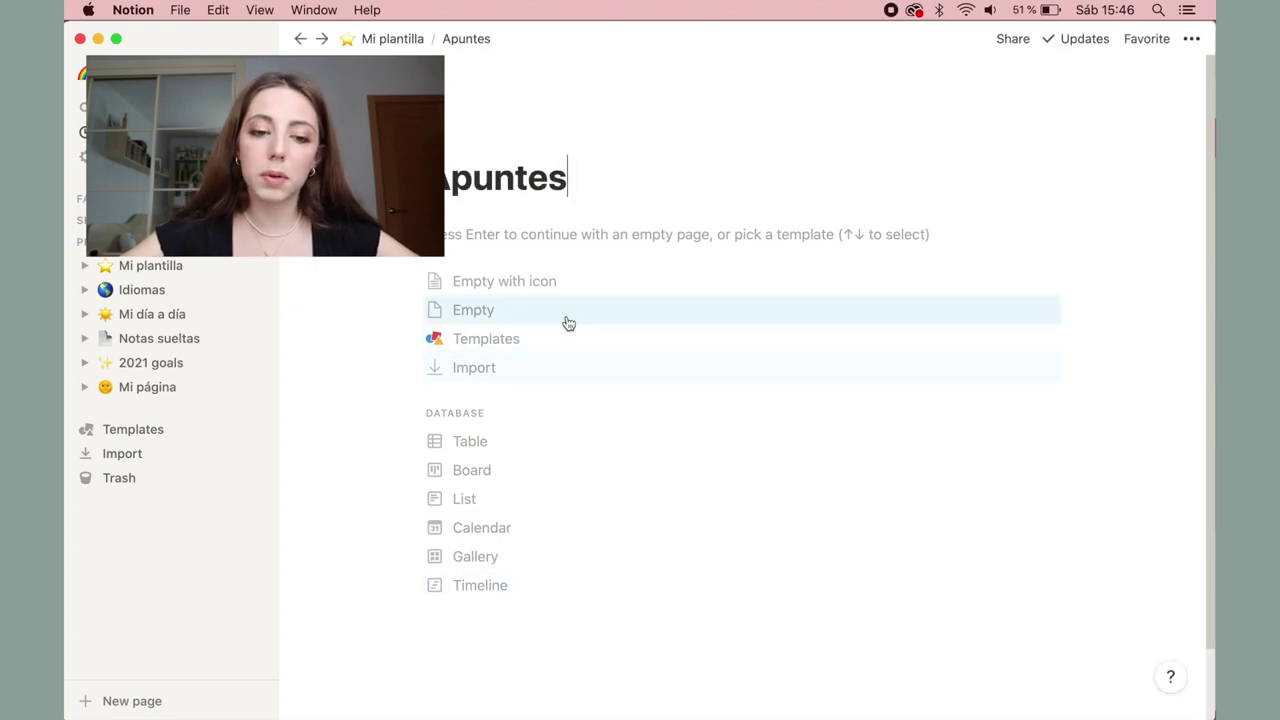
left_click(506, 440)
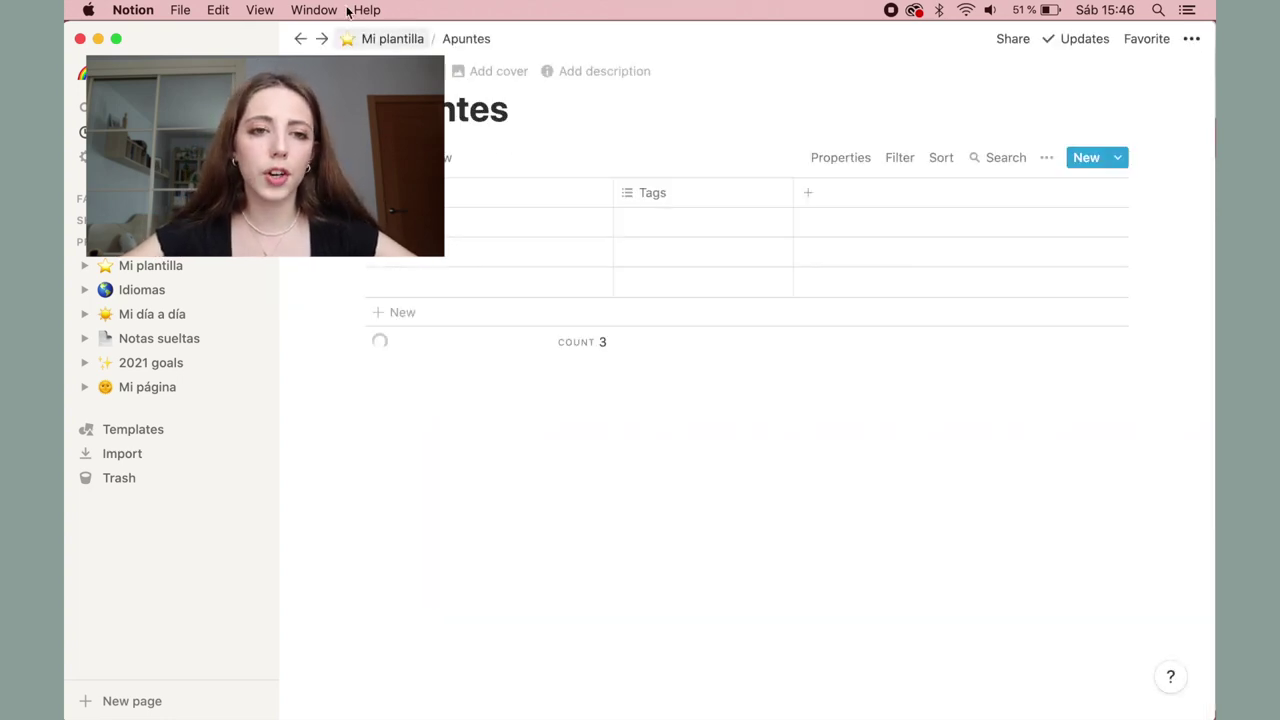
Go back to Mi plantilla and add a second sub-page titled "Planes" with a pager icon
left_click(375, 38)
type("/")
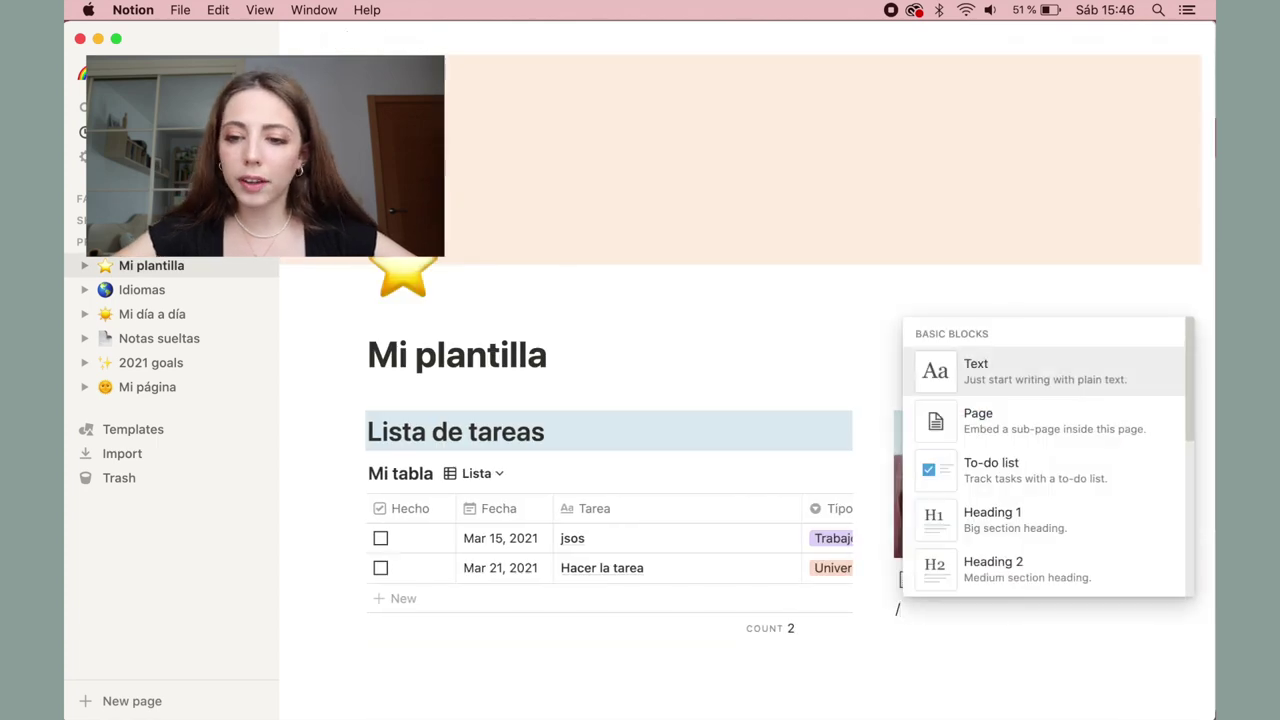
key("Down")
key("Return")
type("Planes")
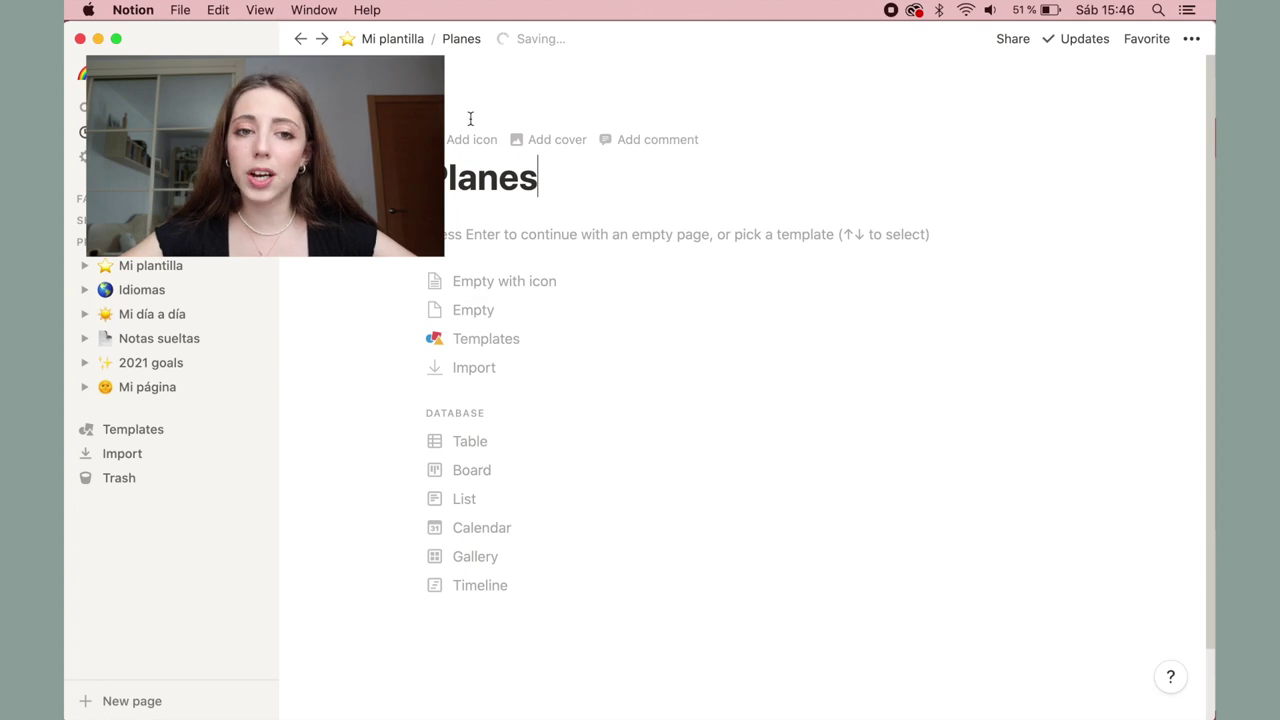
left_click(463, 140)
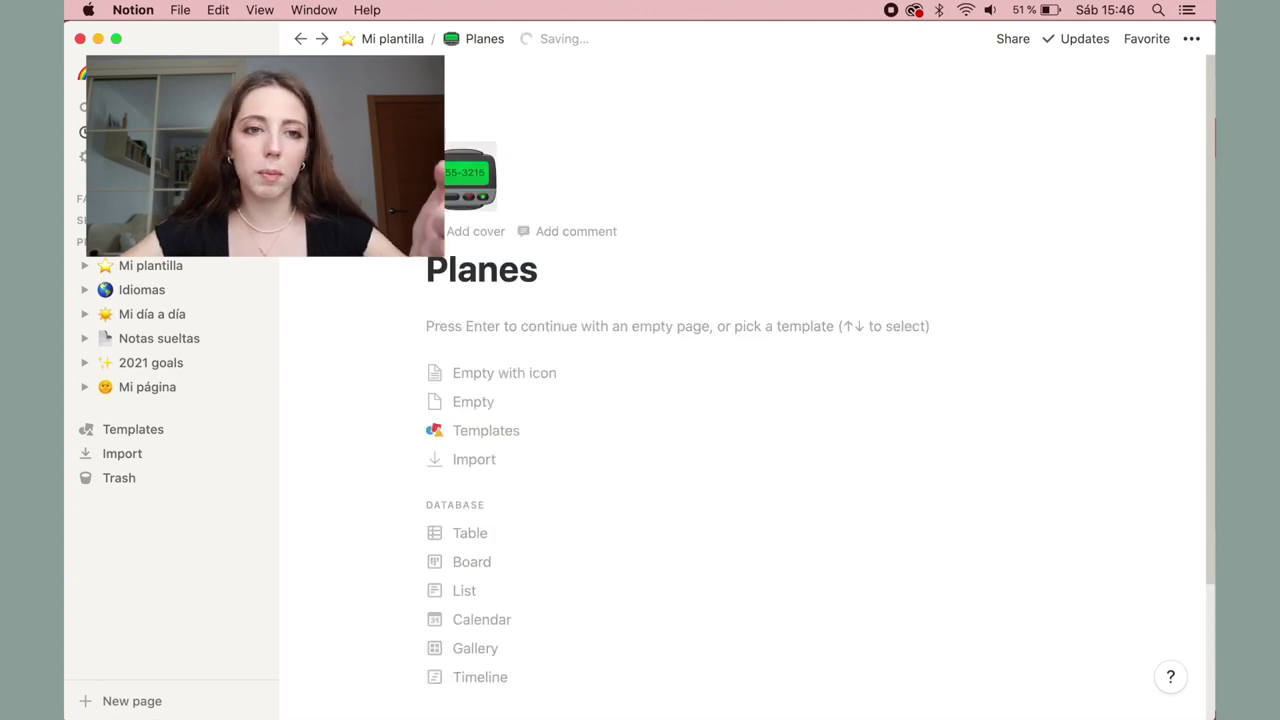
Return to Mi plantilla and set the Apuntes page's icon to the camera-with-flash emoji
left_click(393, 38)
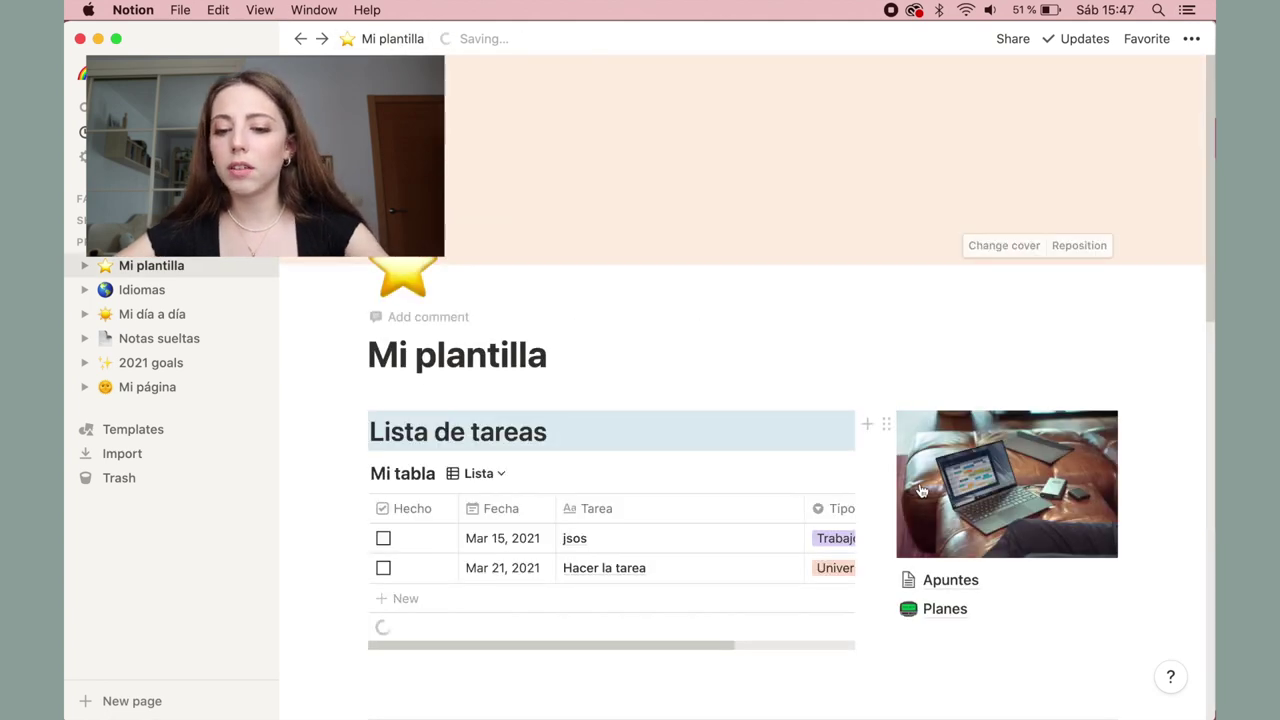
left_click(911, 581)
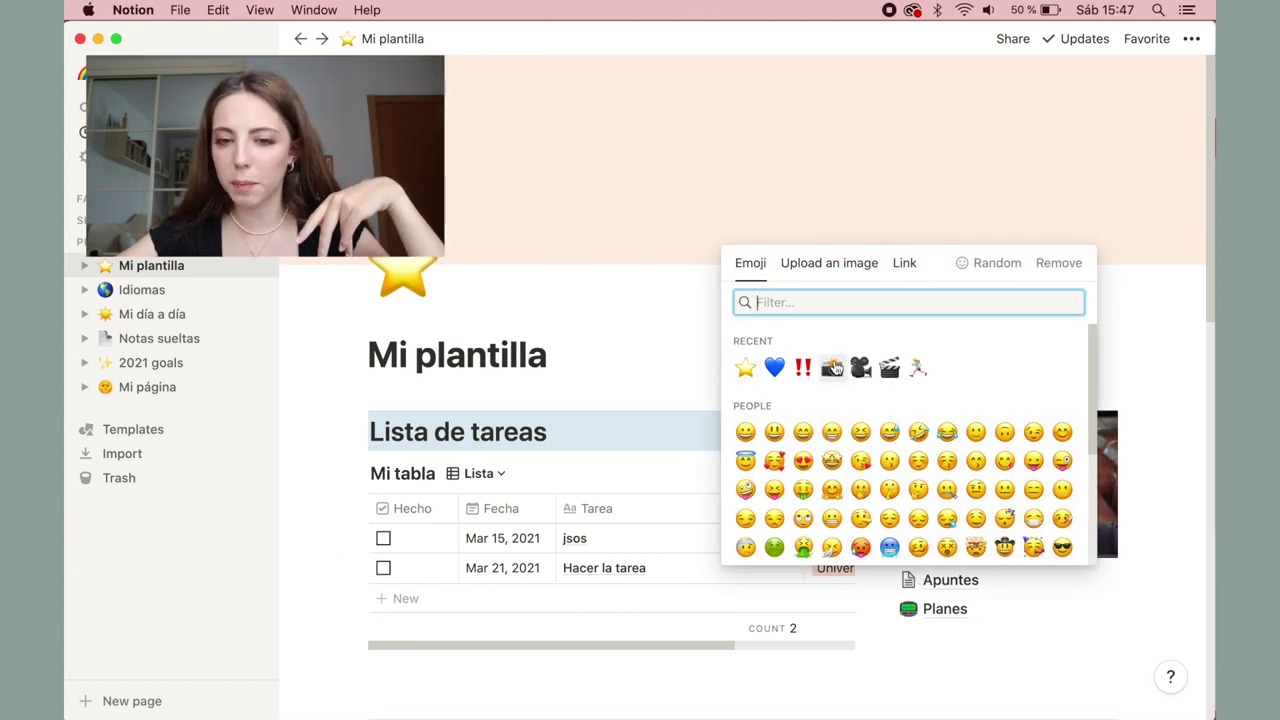
left_click(832, 368)
scroll(1083, 676, "down", 5)
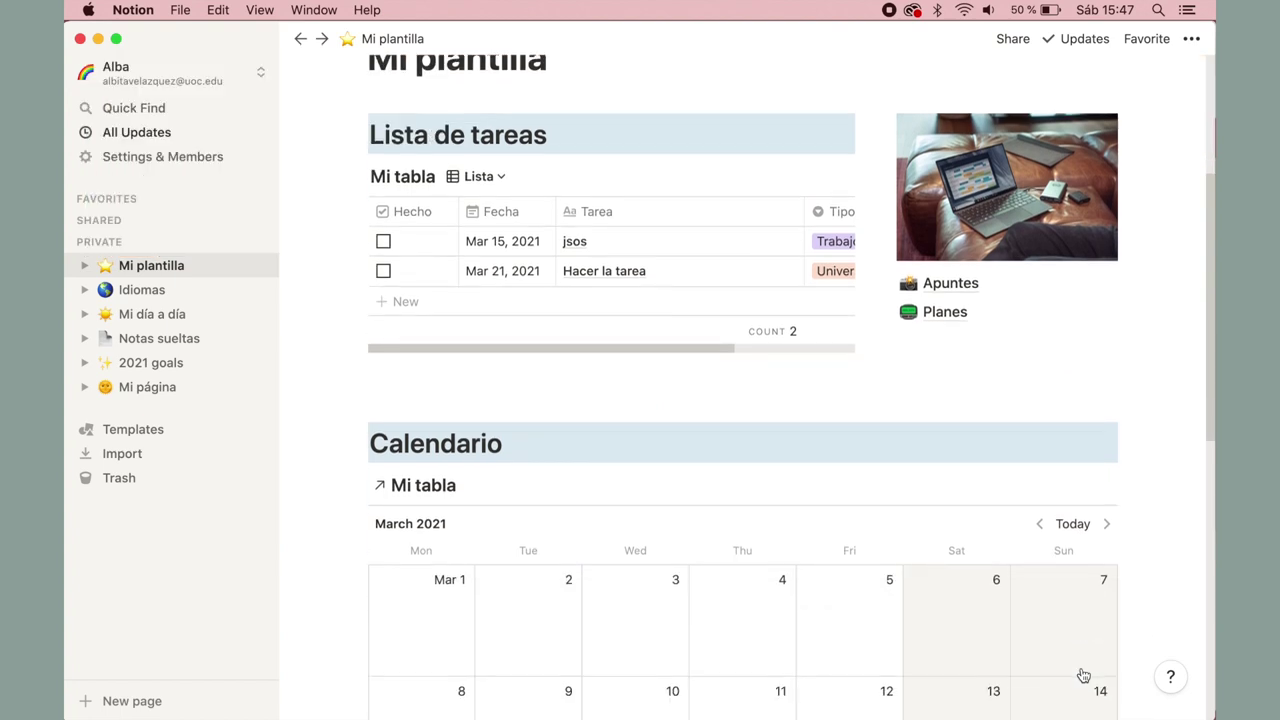
Collapse the sidebar and look over the whole Mi plantilla page at full width
left_click(257, 40)
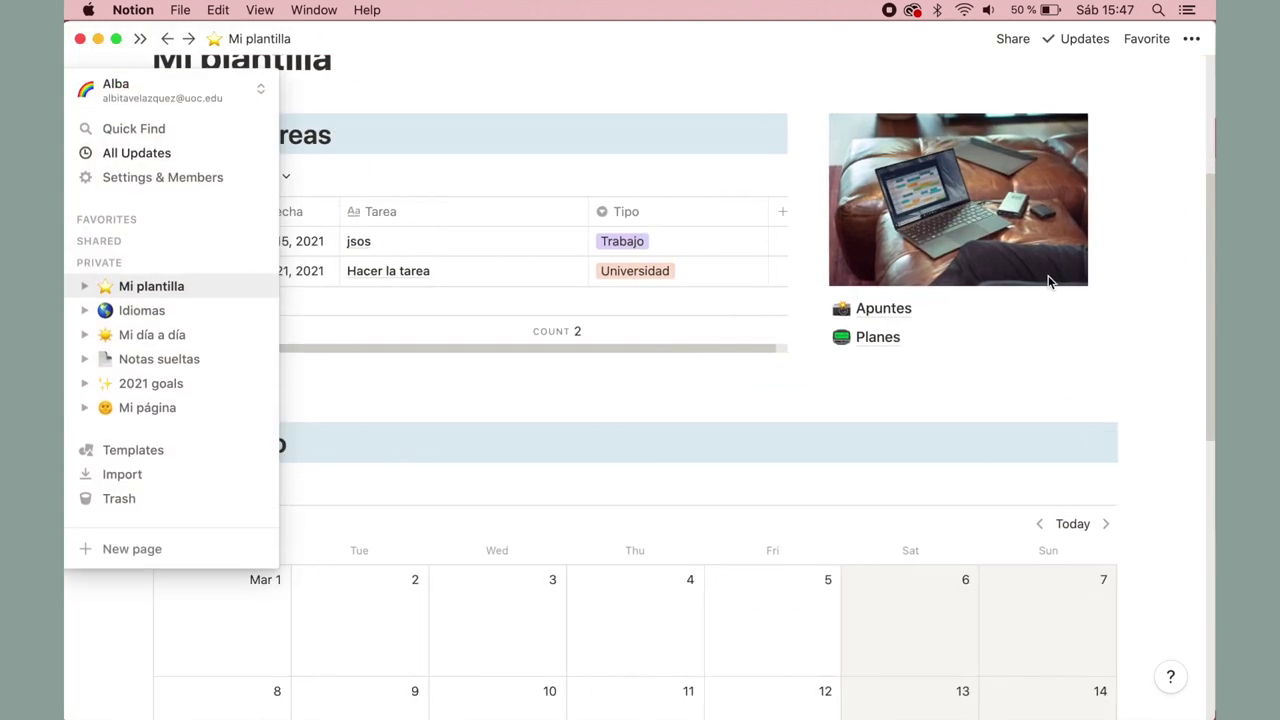
scroll(1071, 328, "up", 5)
scroll(1071, 330, "down", 10)
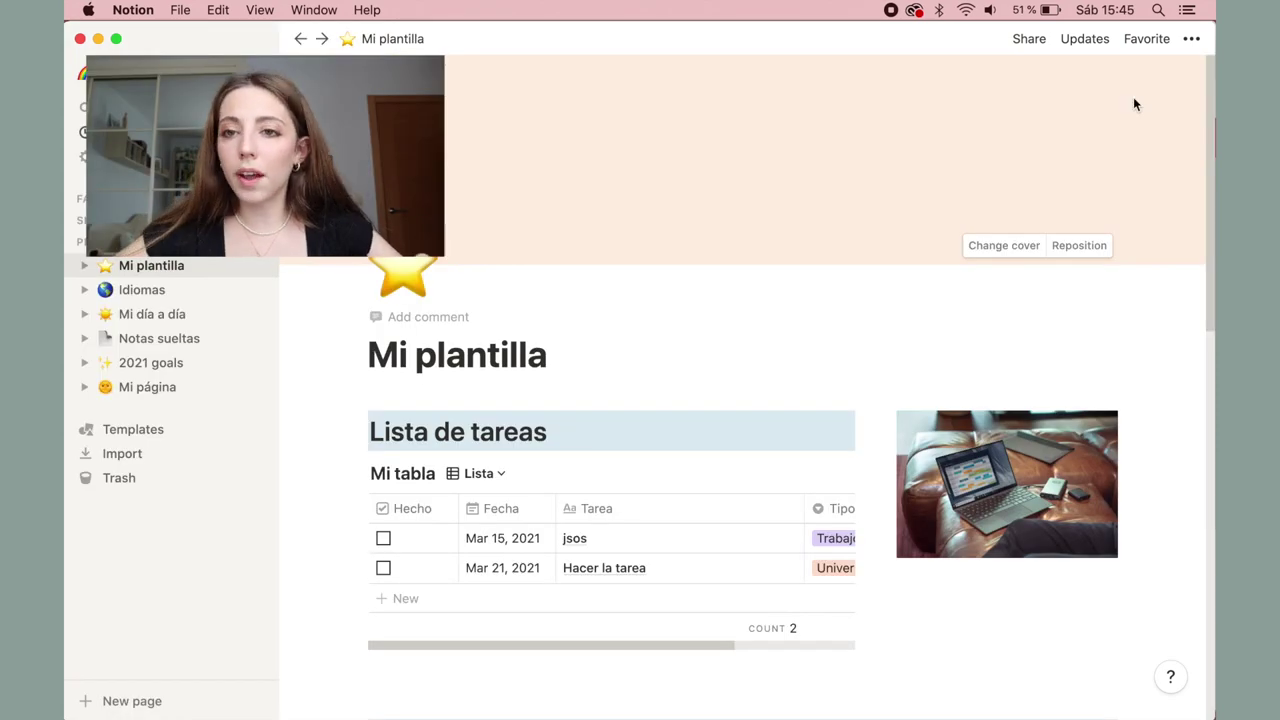
Share Mi plantilla to the web and check its permission options for editing and duplicating as a template
left_click(1021, 44)
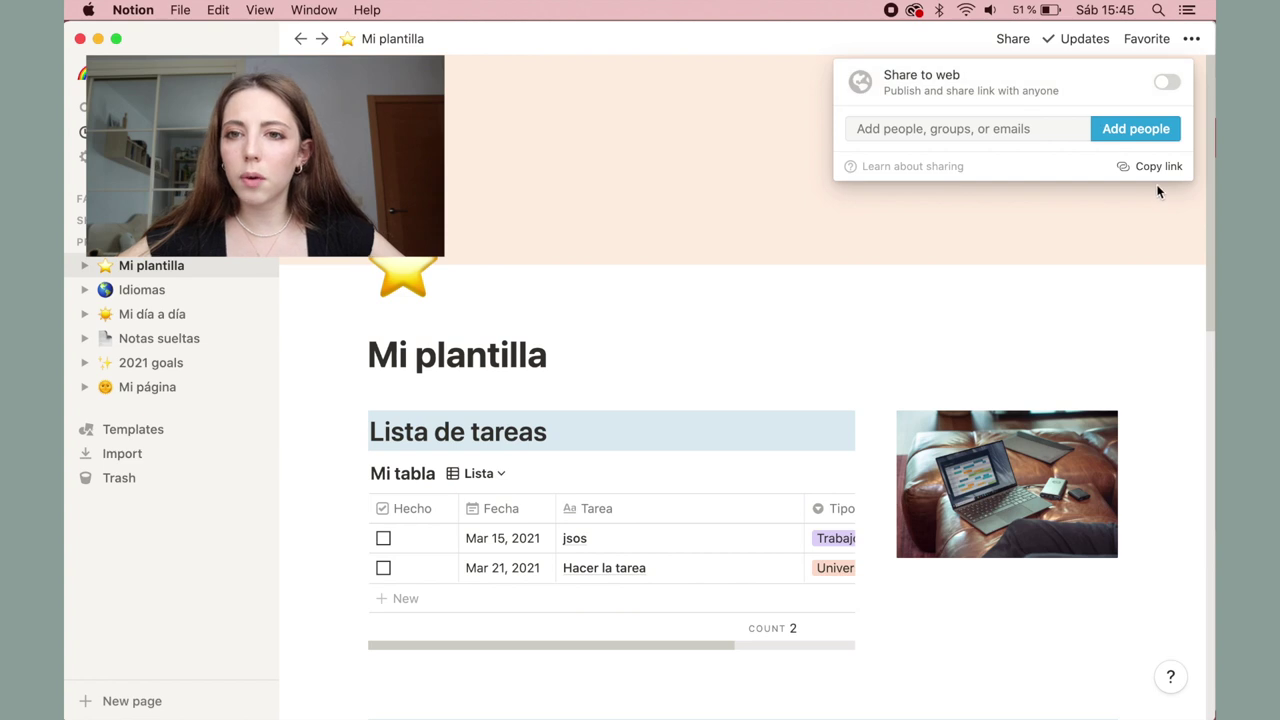
left_click(1167, 83)
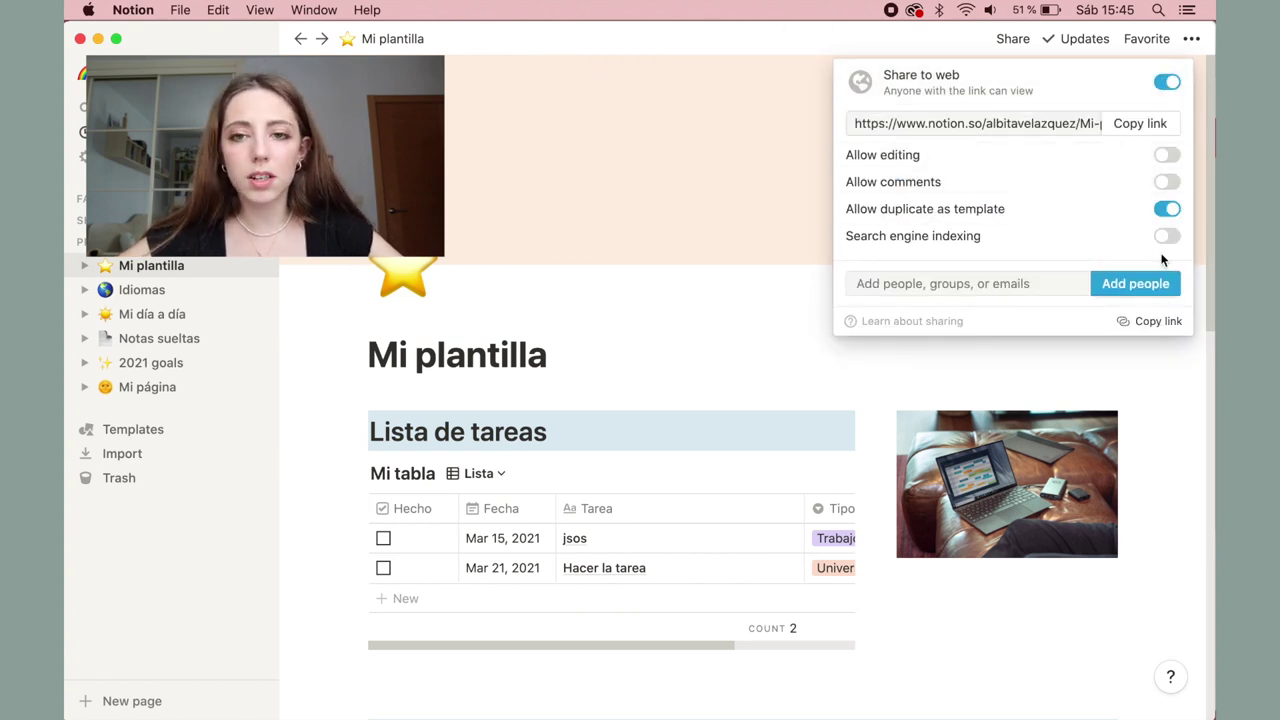
mouse_move(918, 162)
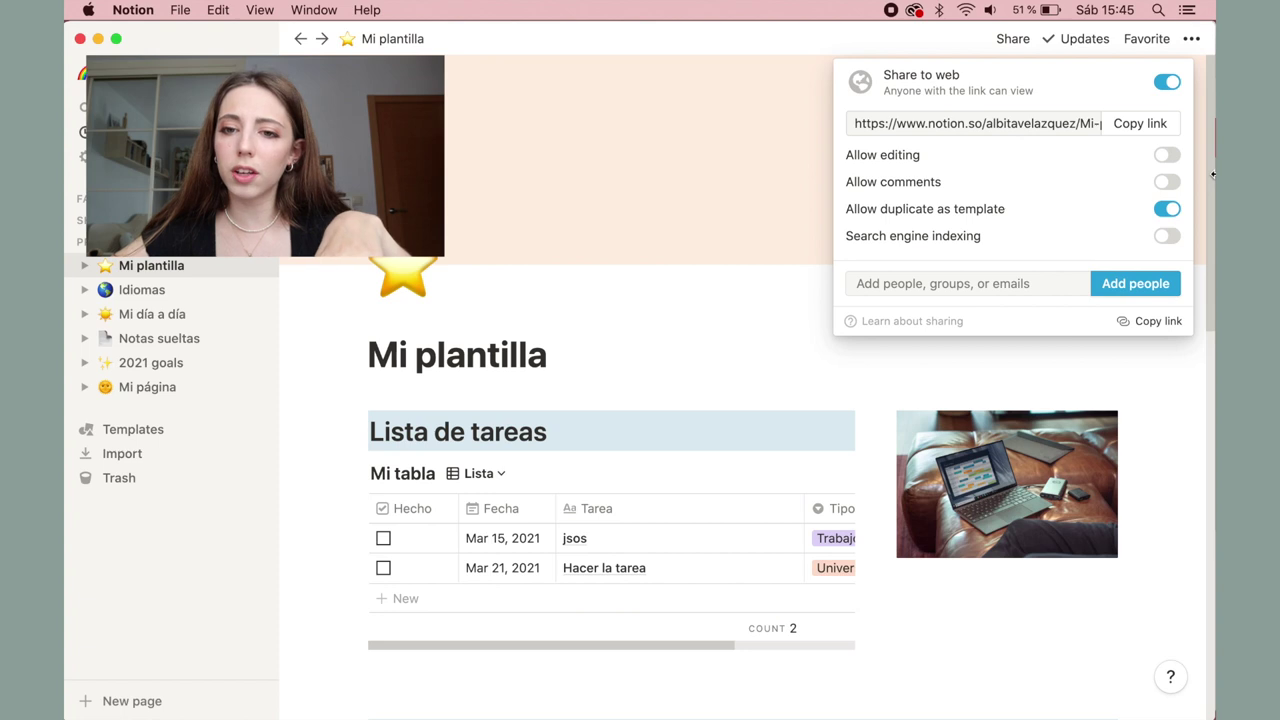
mouse_move(969, 217)
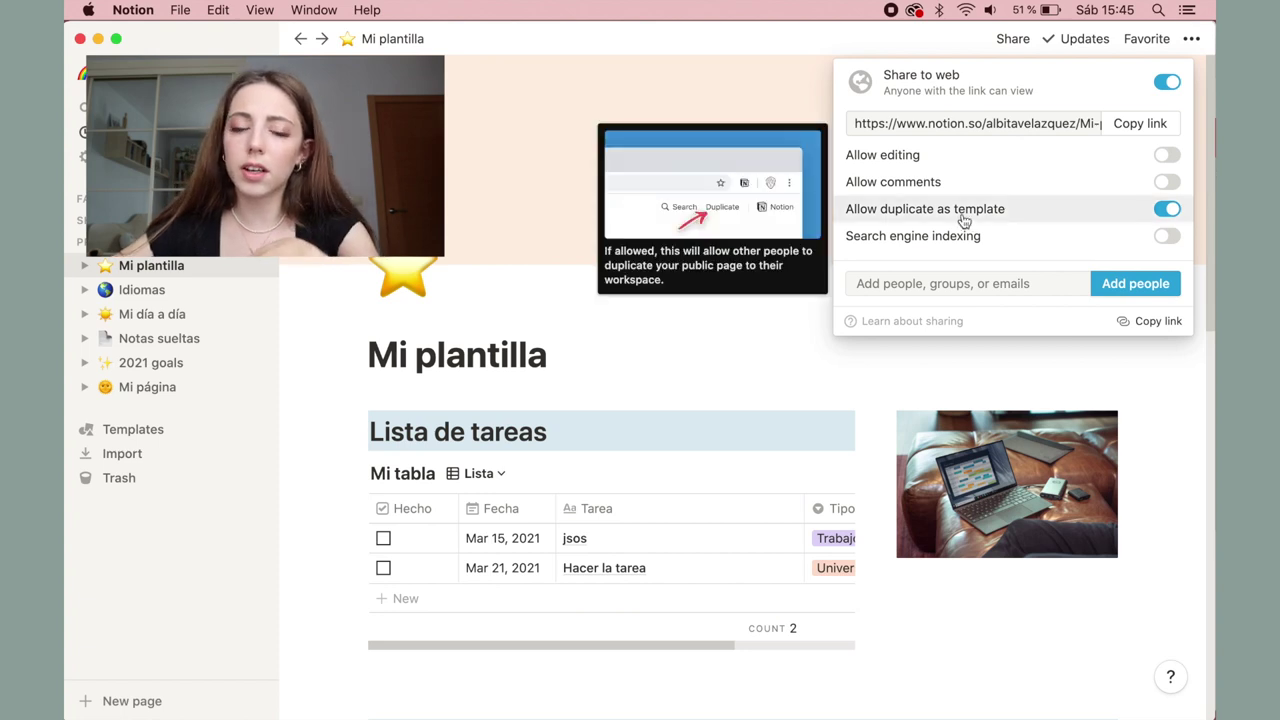